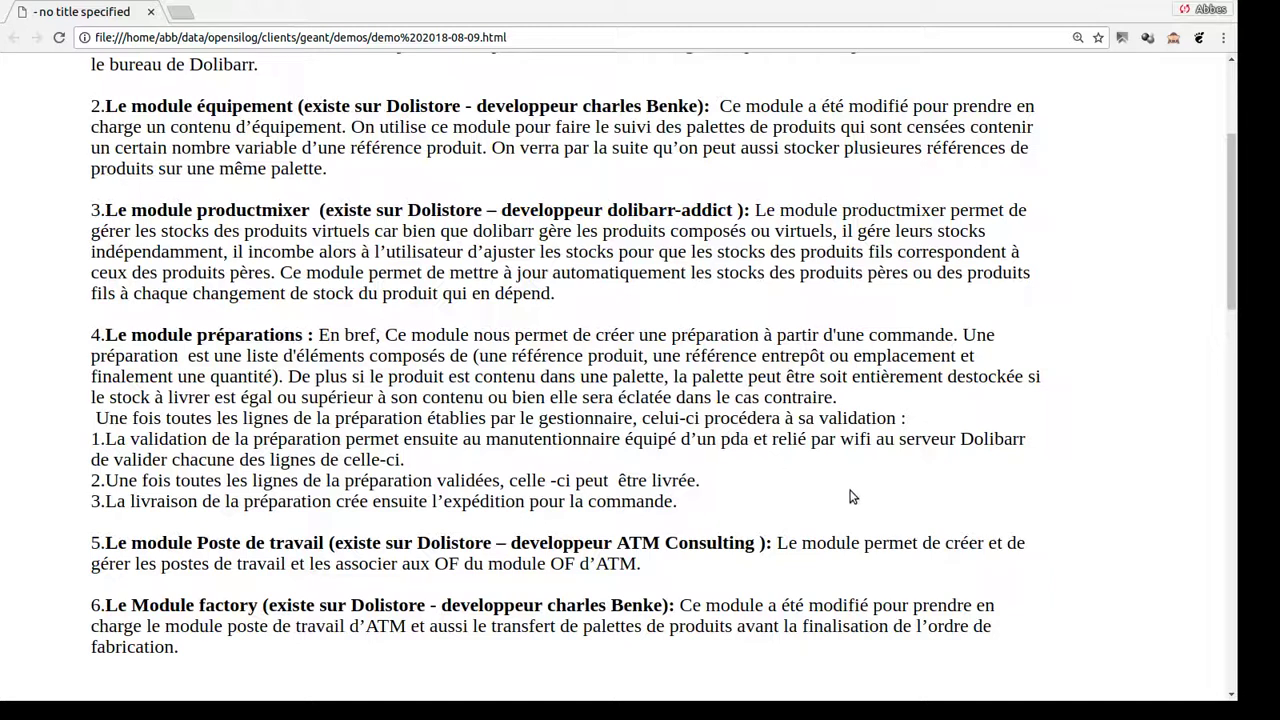
- Load the Tests category product list from localhost/dolibarr603/htdocs/product/list.php?search_categ=63 and show the browser's bookmarks bar
left_click(536, 38)
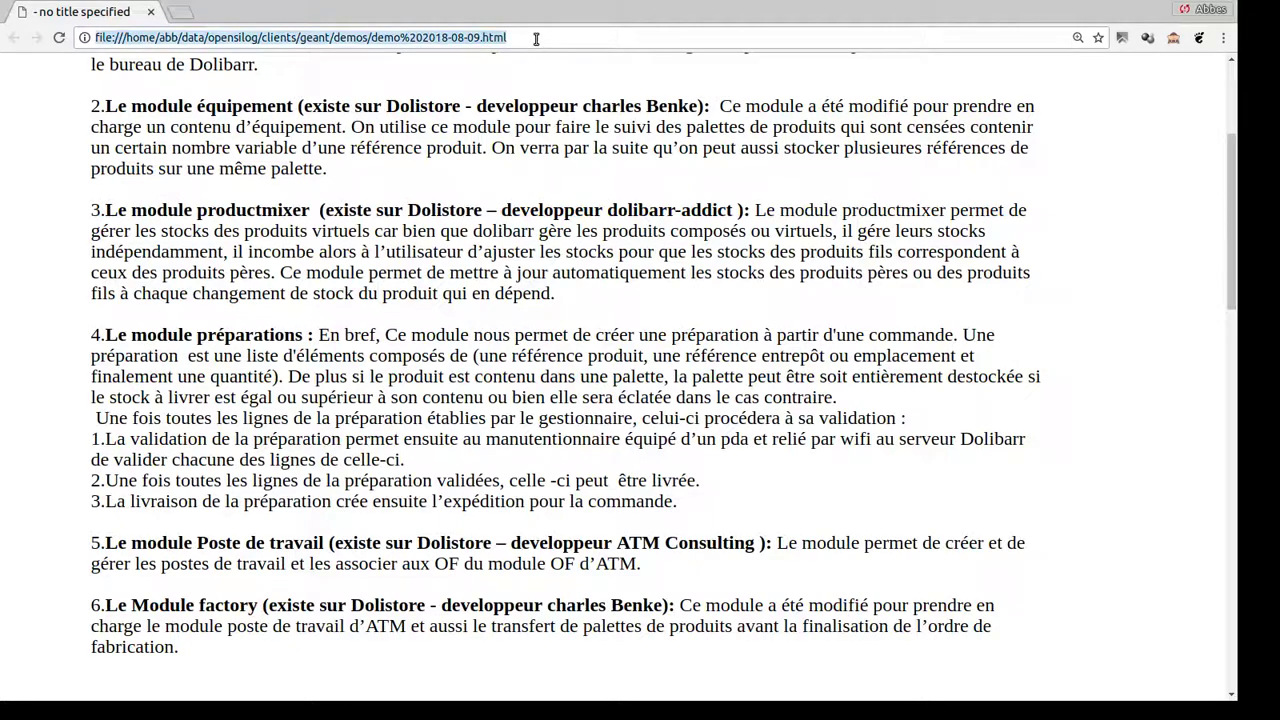
type("http://localhost/dolibarr603/htdocs/product/list.php?search_categ=63")
key("Return")
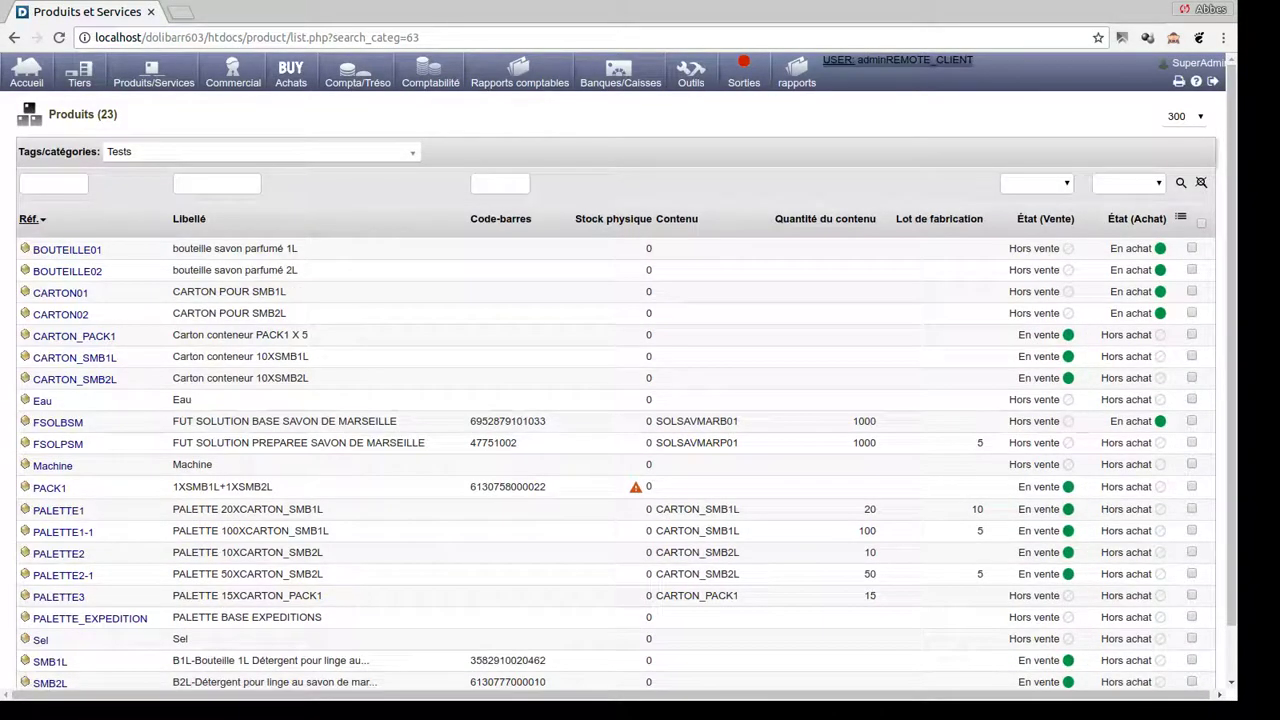
key("ctrl+shift+b")
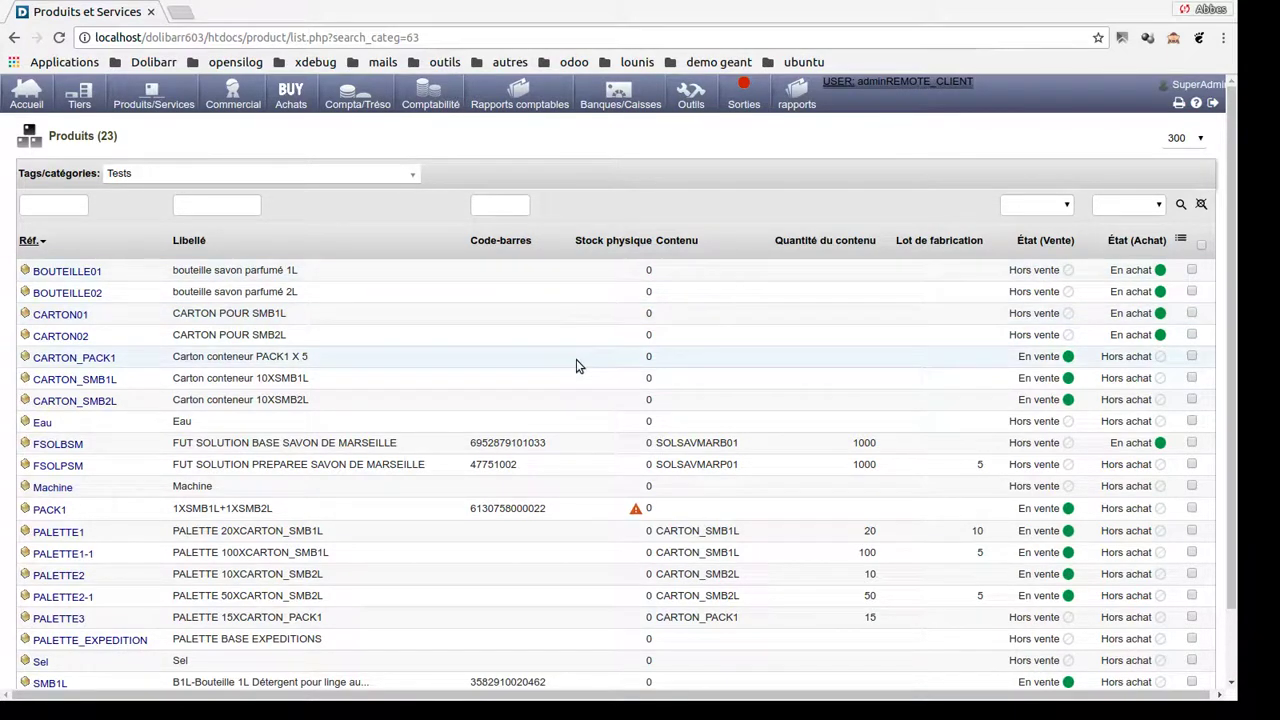
- Sort the products by purchase status with purchasable items first and look through the whole list
left_click(1148, 248)
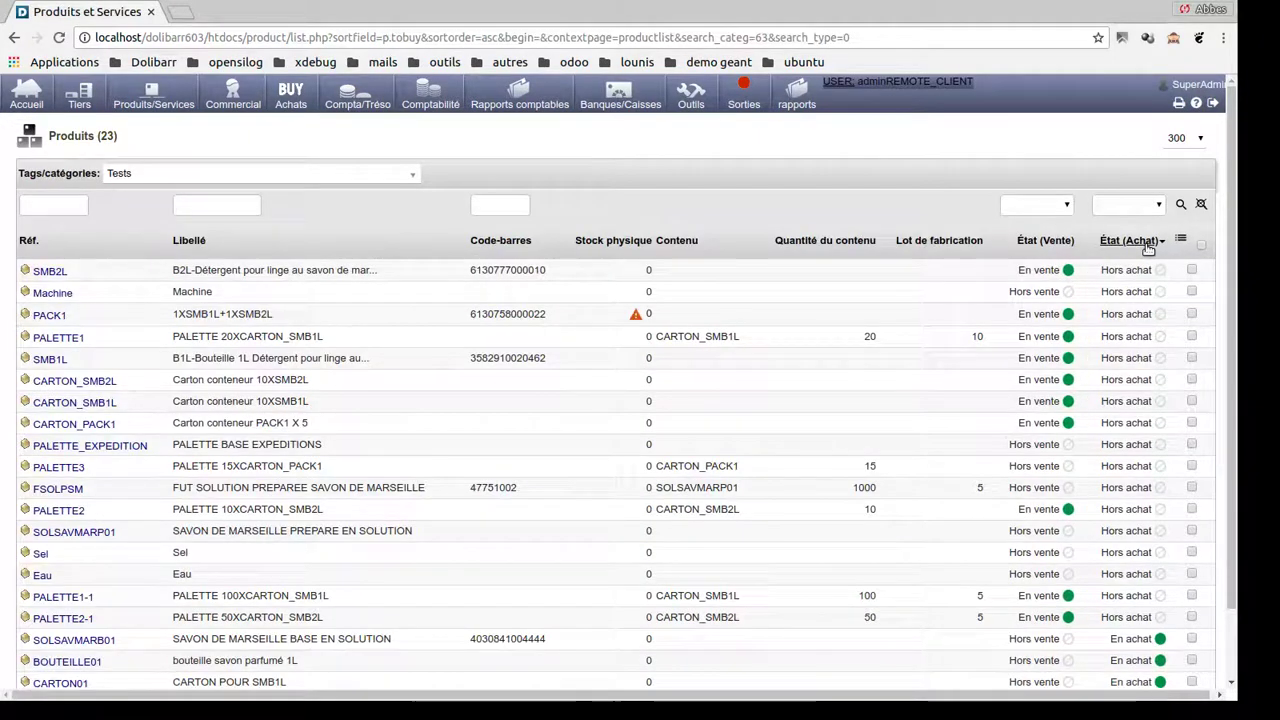
left_click(1148, 248)
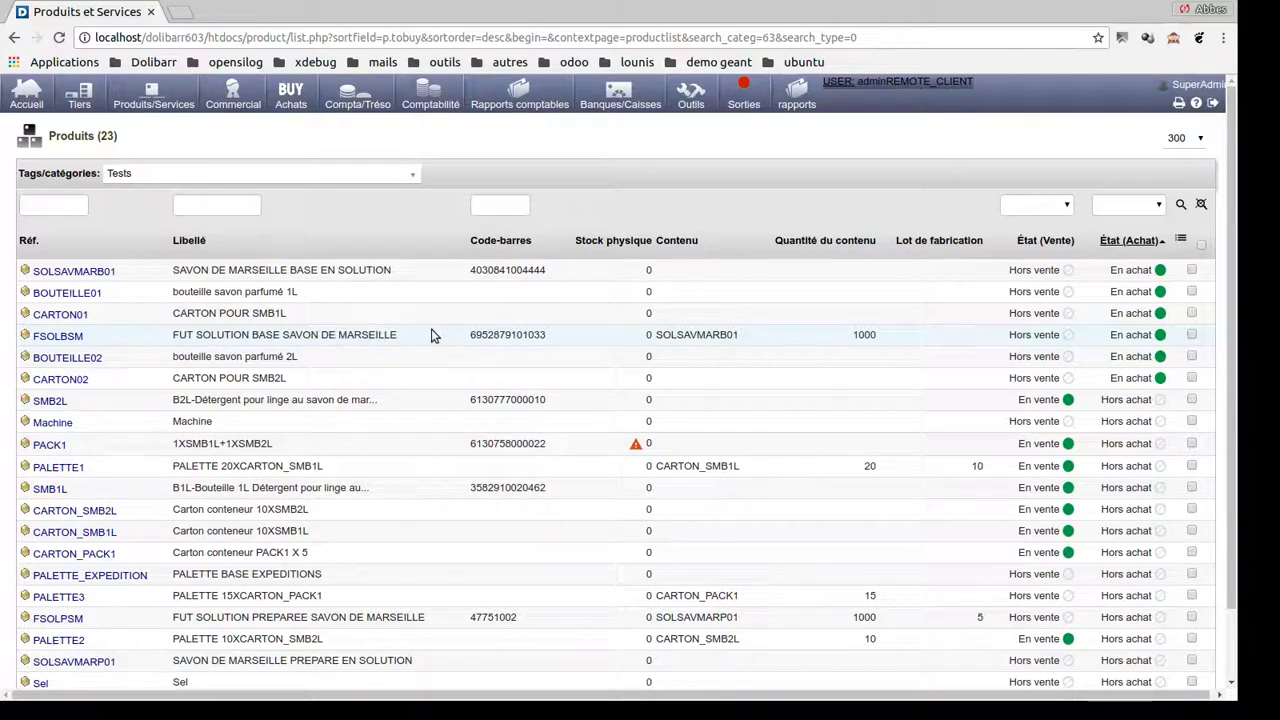
scroll(447, 503, "down", 1)
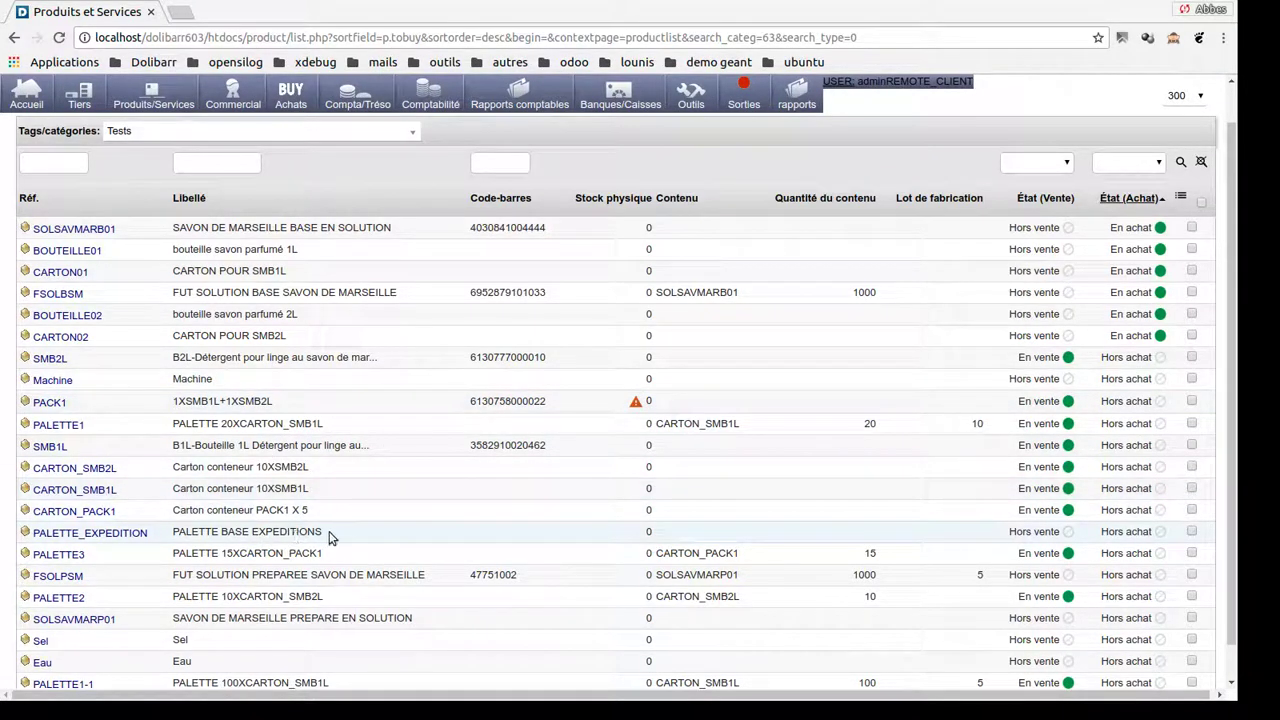
scroll(597, 570, "down", 1)
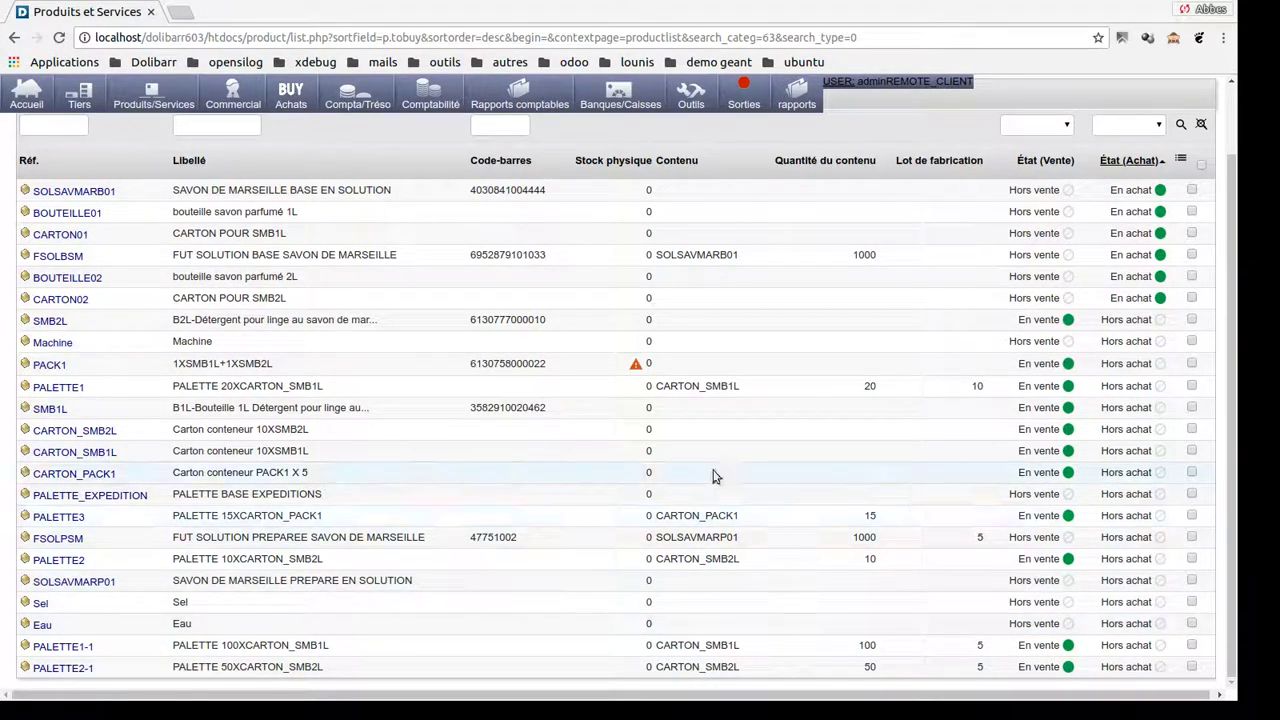
scroll(343, 408, "up", 2)
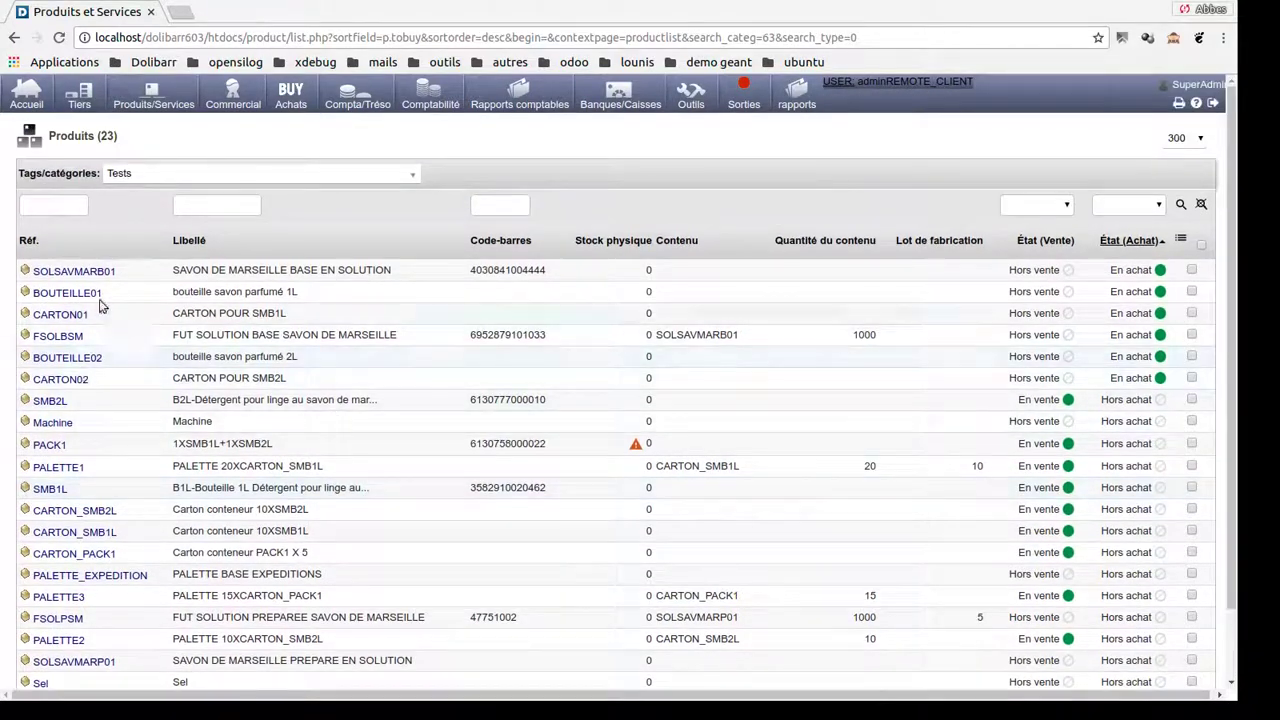
- Sort the products by reference in descending order and look through the pallets, packs and cartons
left_click(28, 240)
scroll(160, 305, "down", 1)
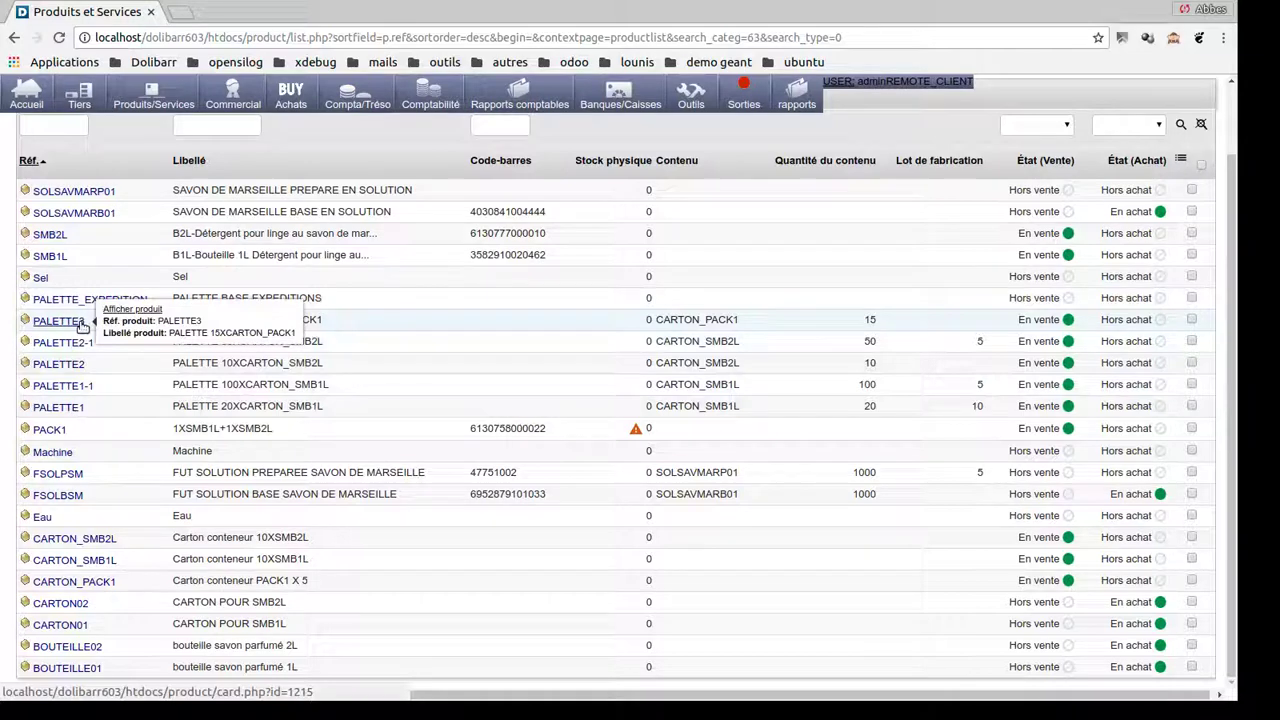
scroll(84, 325, "up", 1)
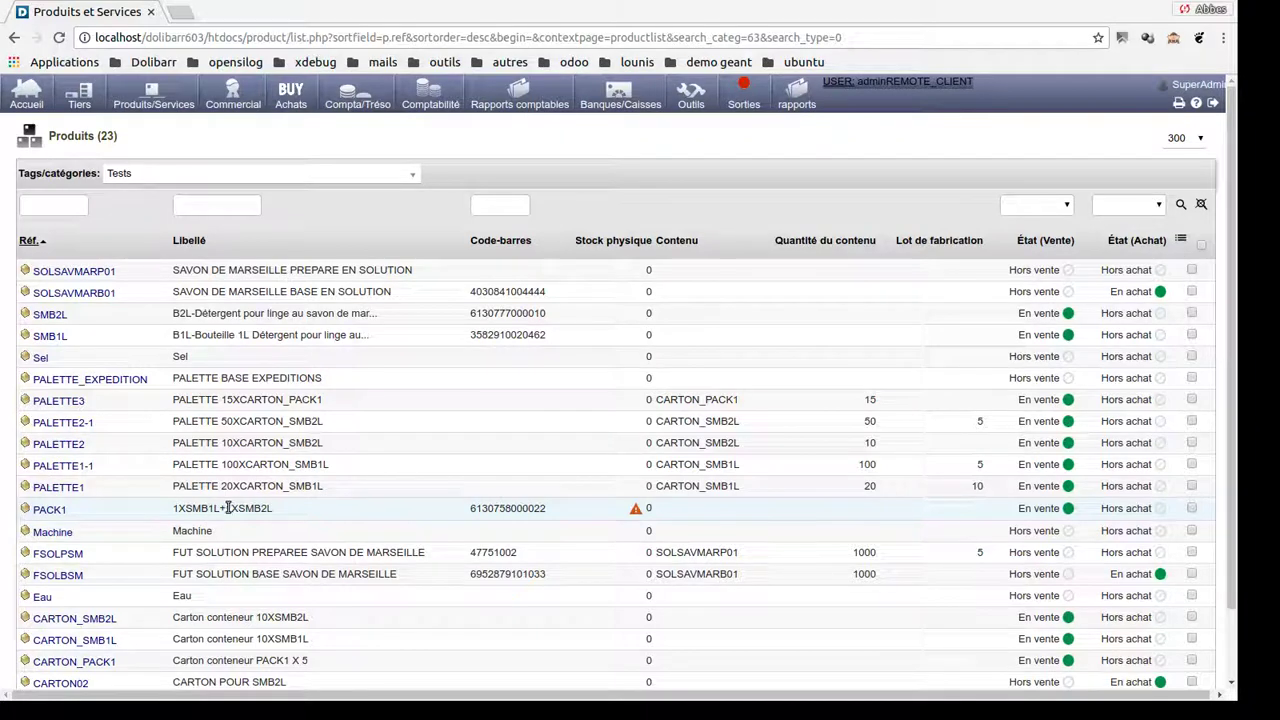
- Examine the Product Mixer composition of PACK1 in a separate browser tab and close that tab
middle_click(52, 512)
left_click(208, 12)
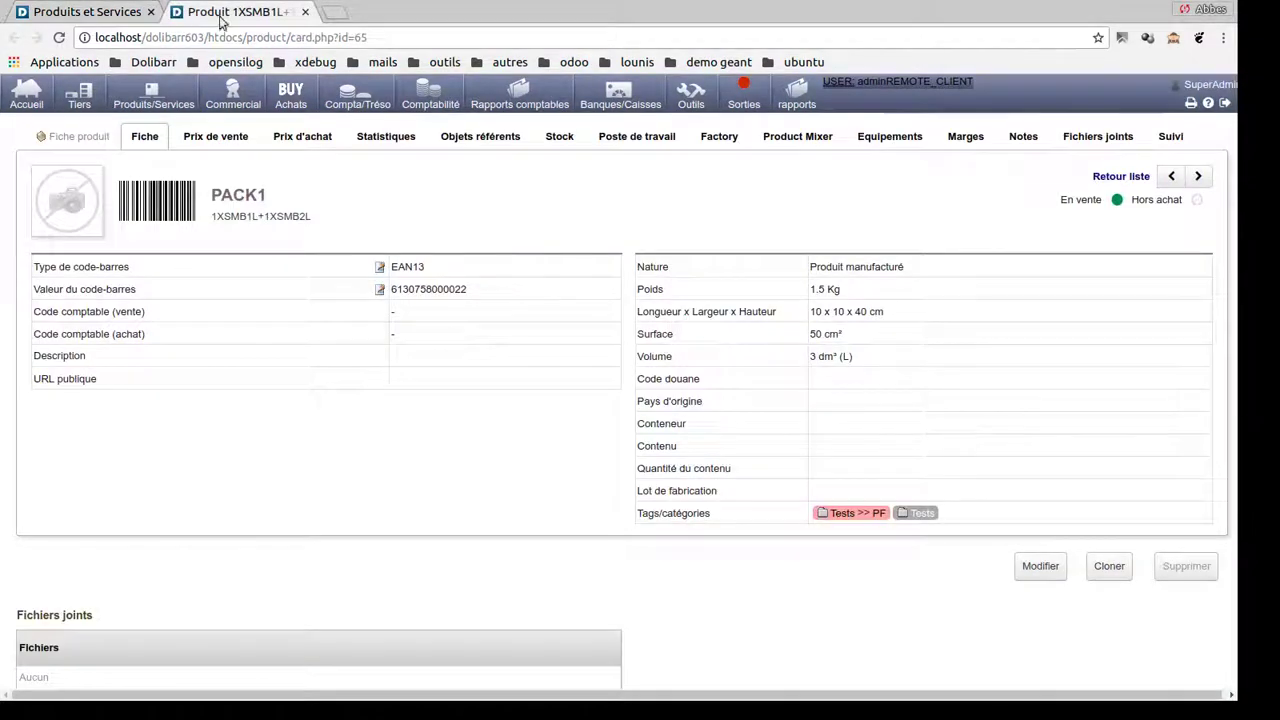
left_click(784, 143)
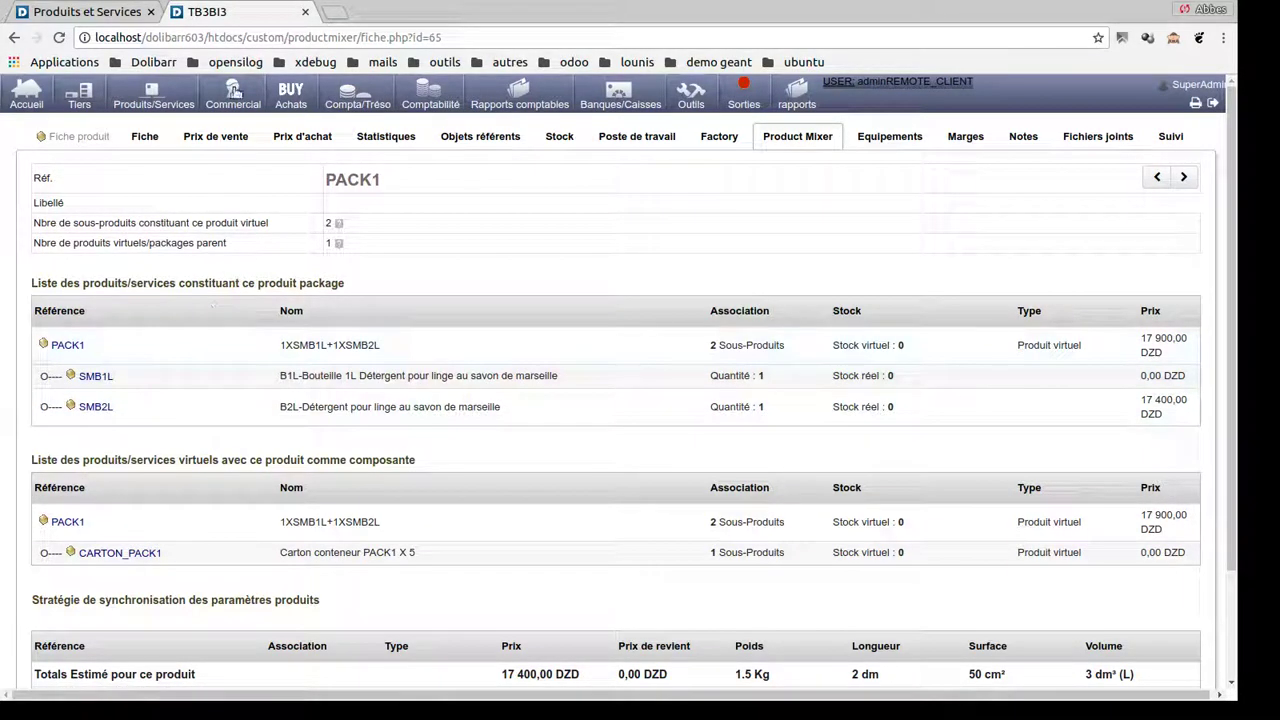
left_click(305, 12)
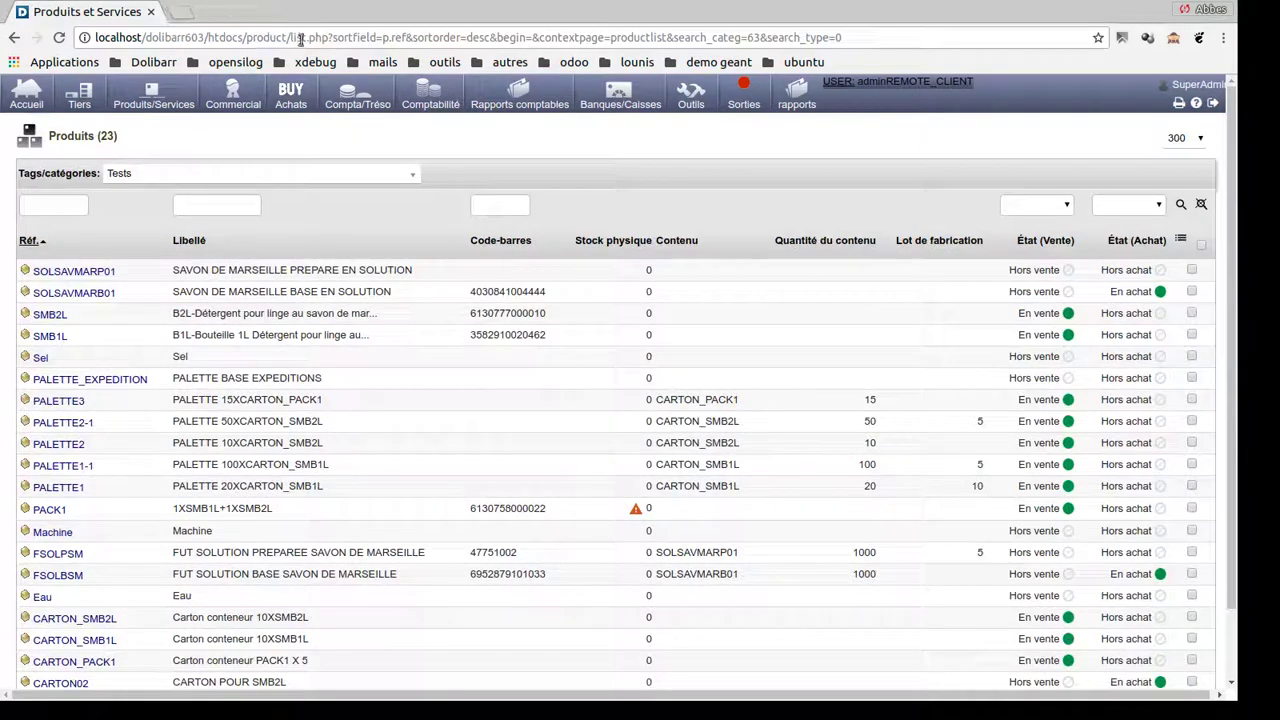
- Examine the Product Mixer composition of CARTON_PACK1 in a separate browser tab
middle_click(97, 668)
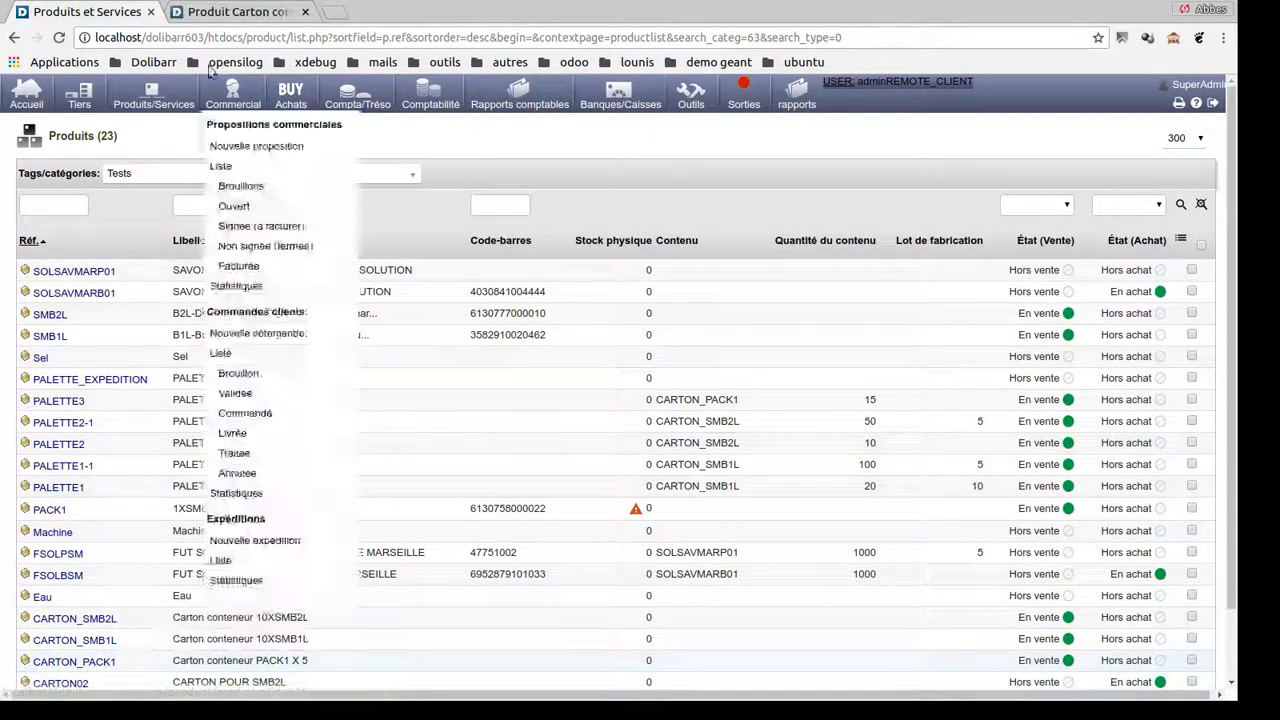
left_click(240, 12)
left_click(773, 137)
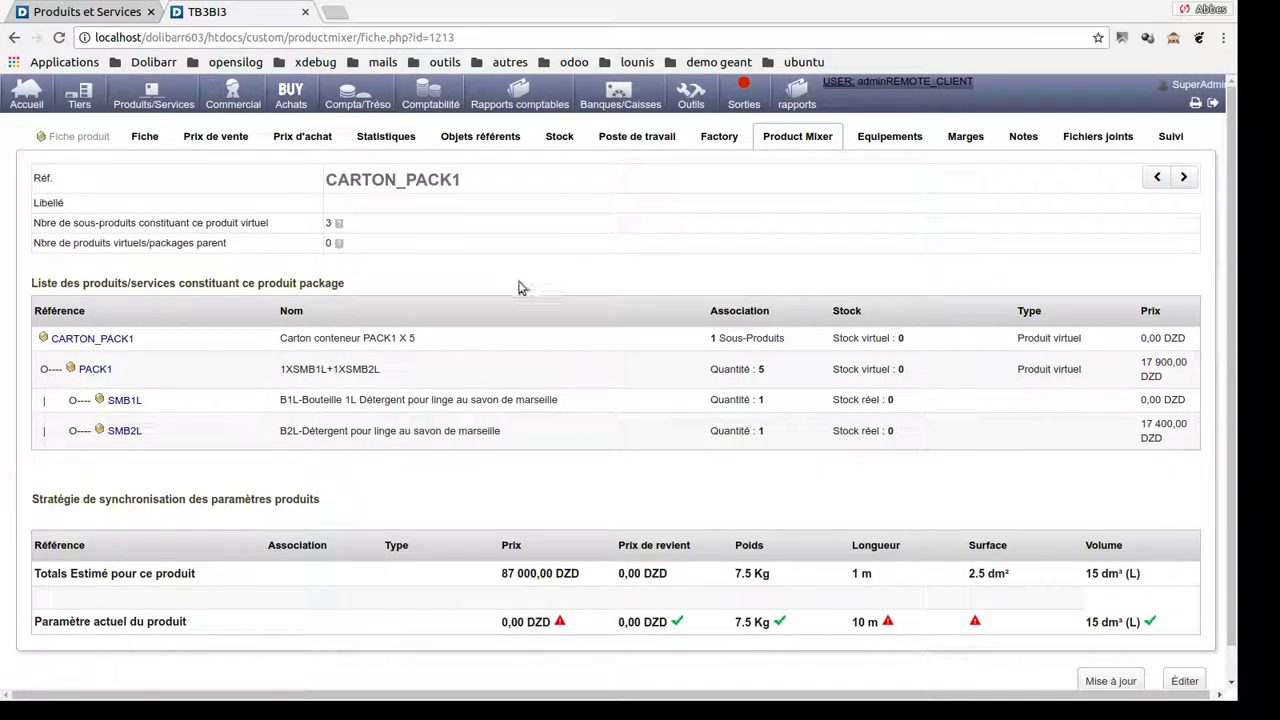
- Show CARTON_PACK1's stock page and open its Product Mixer composition in another browser tab
left_click(560, 140)
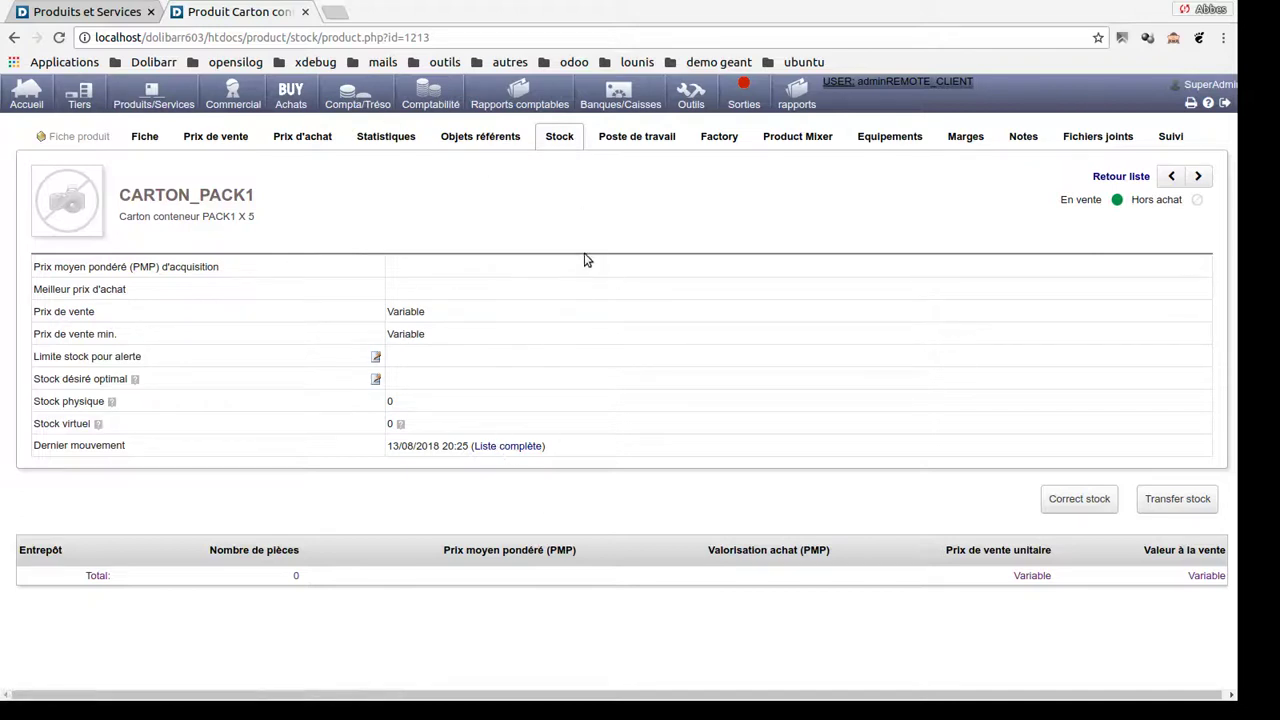
middle_click(563, 138)
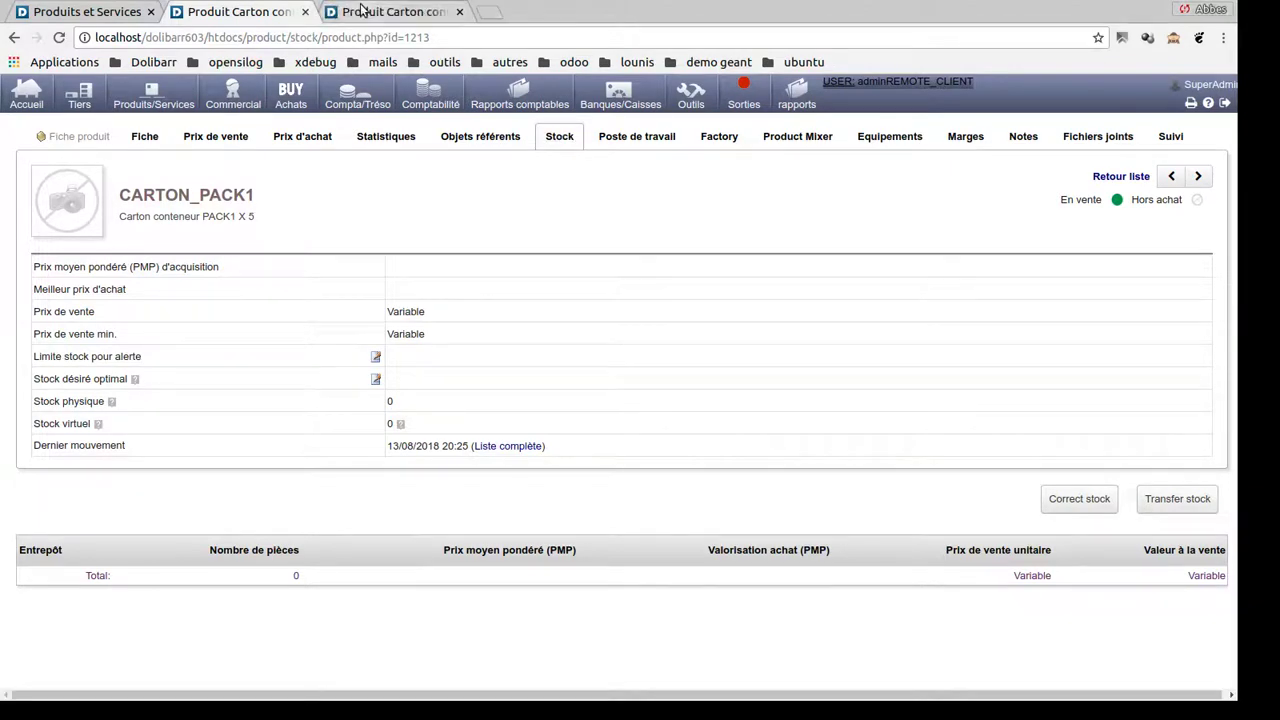
left_click(362, 11)
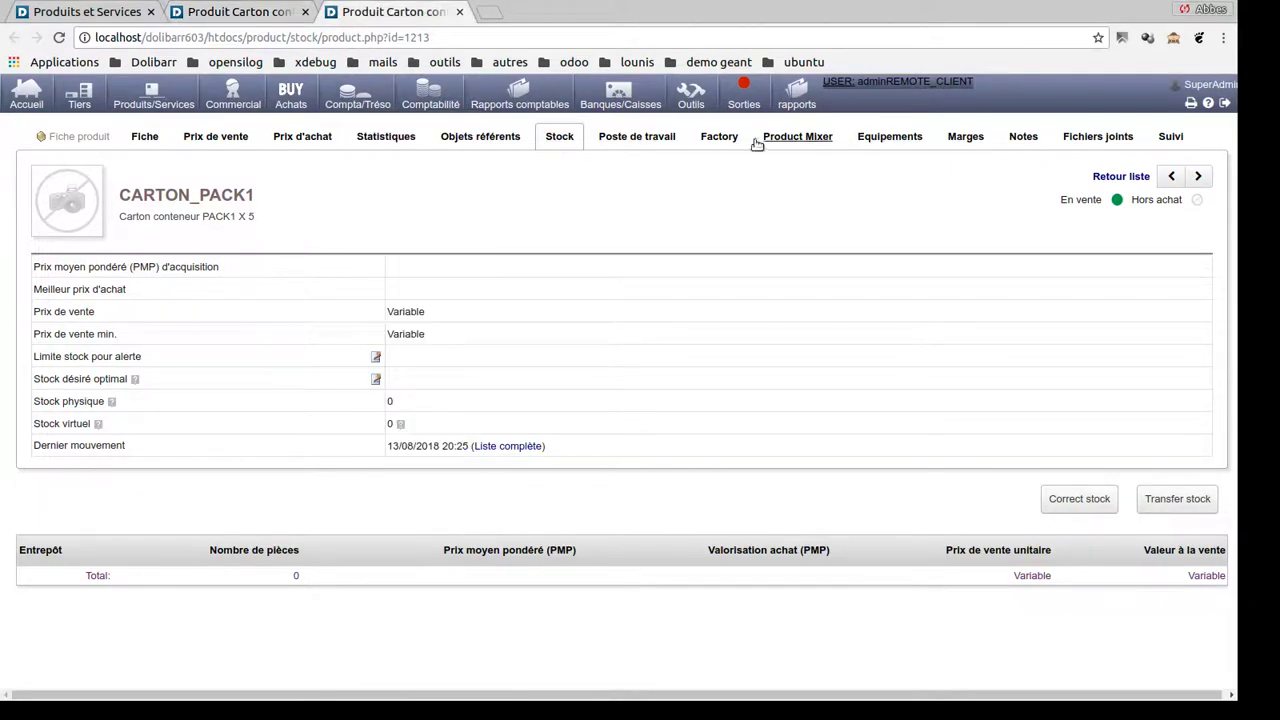
left_click(798, 138)
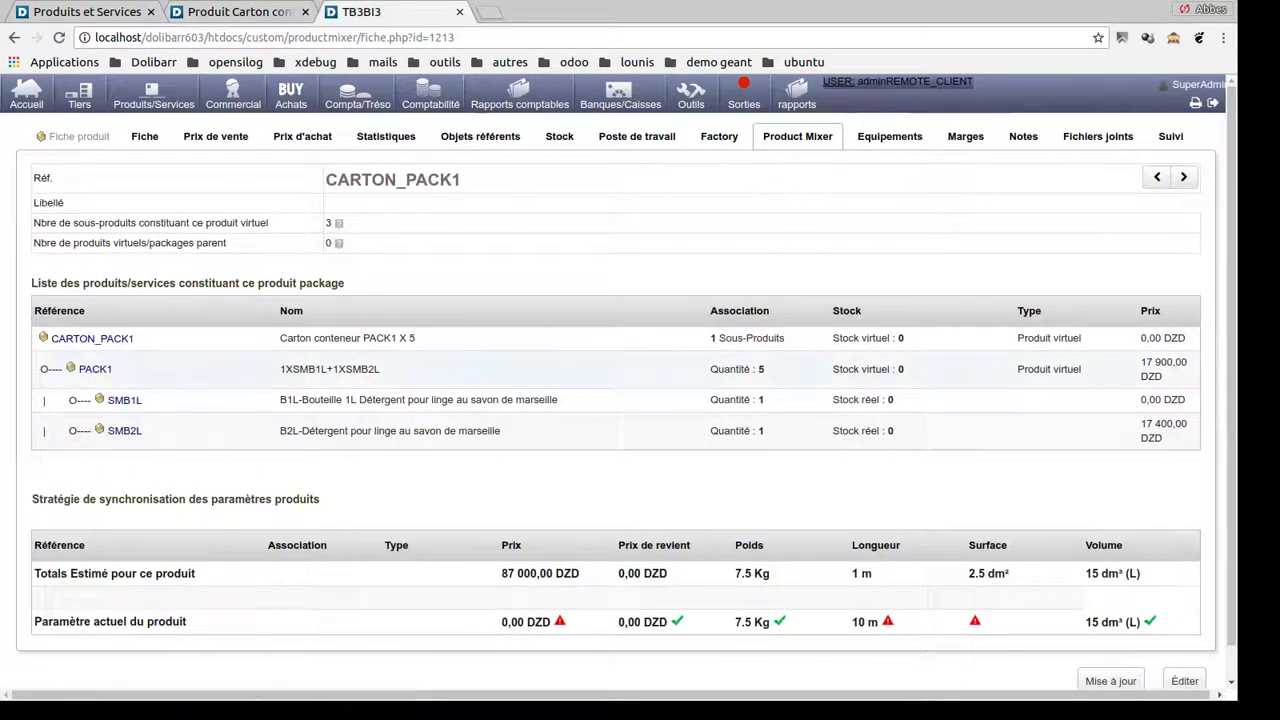
- From CARTON_PACK1's component list, open the stock pages of PACK1, SMB1L and SMB2L in separate browser tabs
middle_click(126, 401)
middle_click(133, 430)
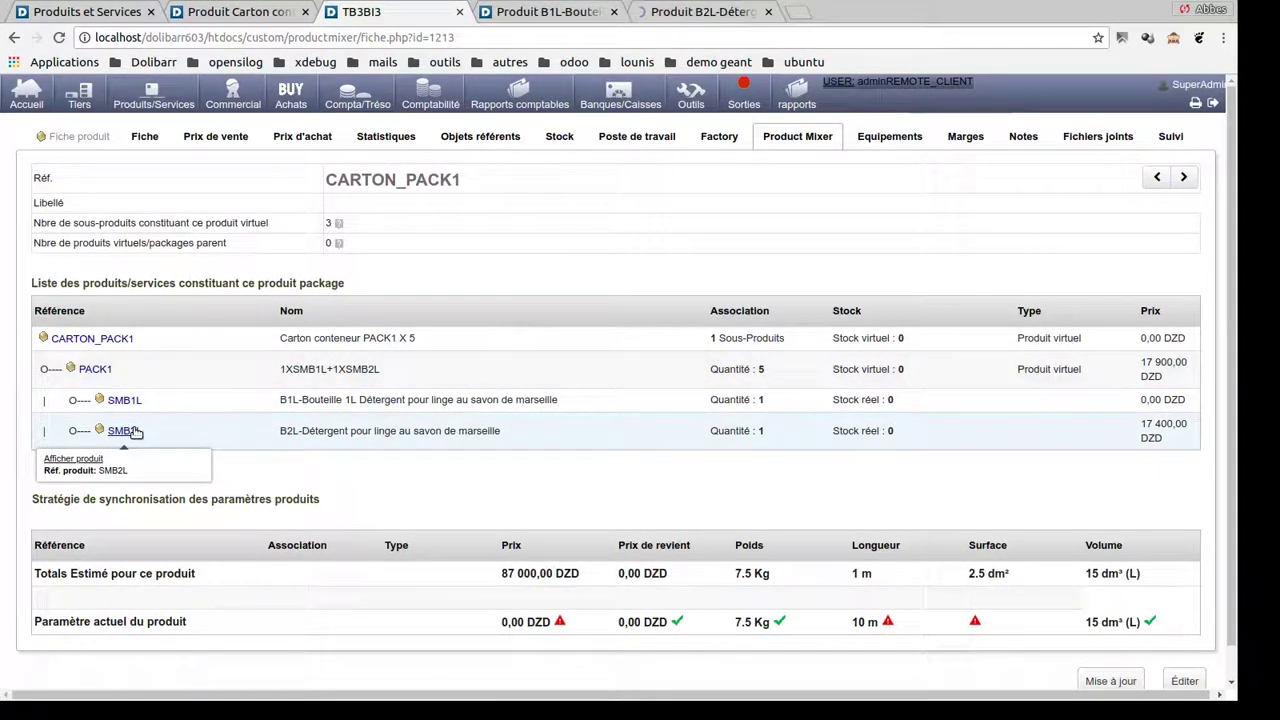
left_click(95, 371)
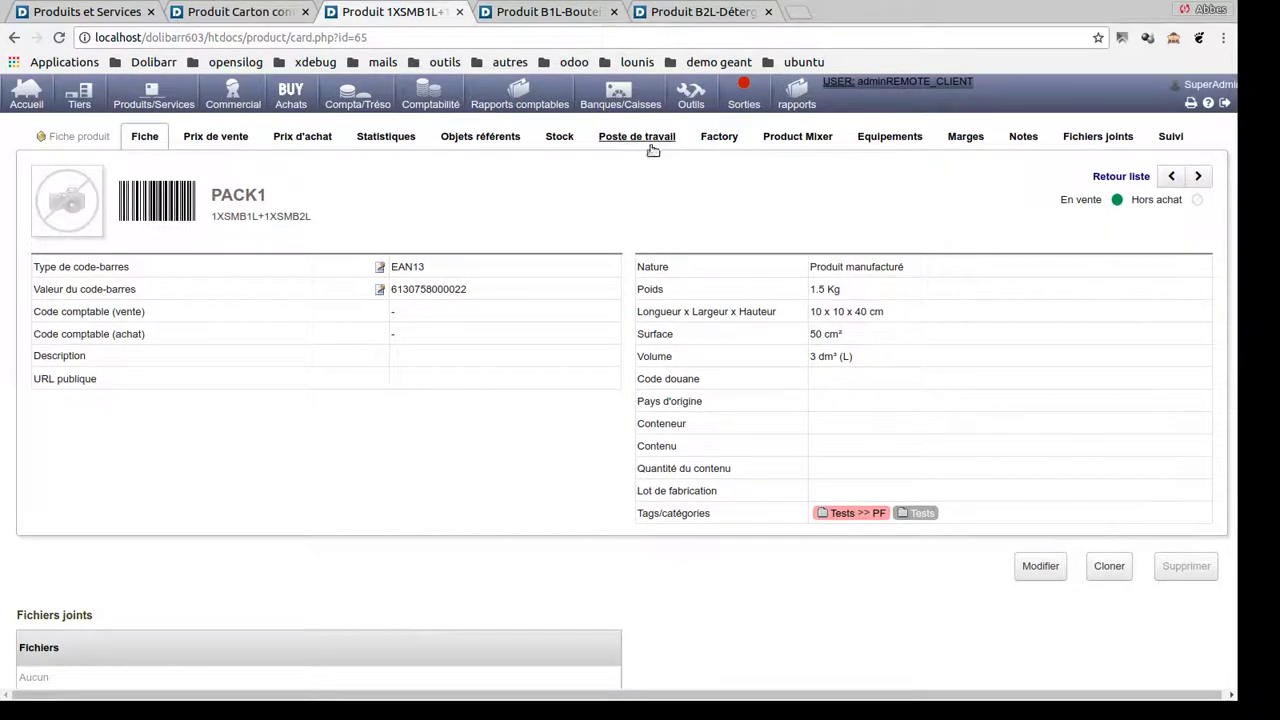
left_click(560, 138)
left_click(555, 12)
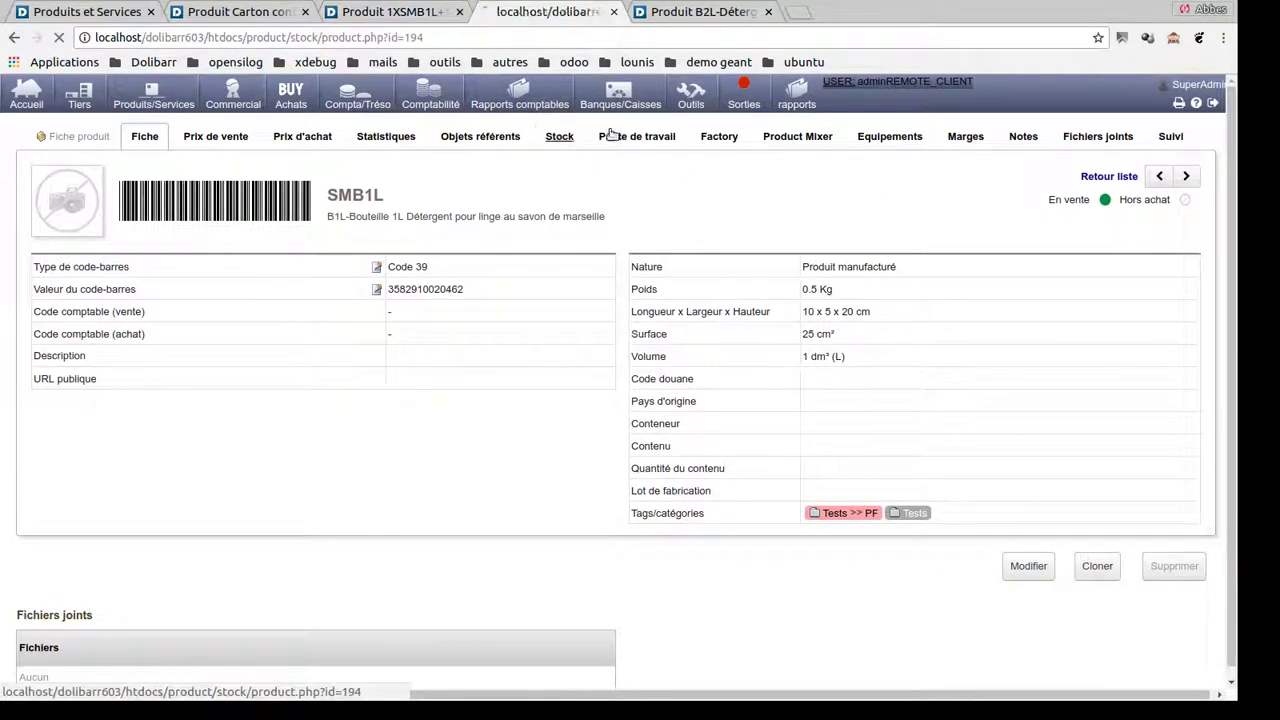
left_click(560, 137)
left_click(708, 12)
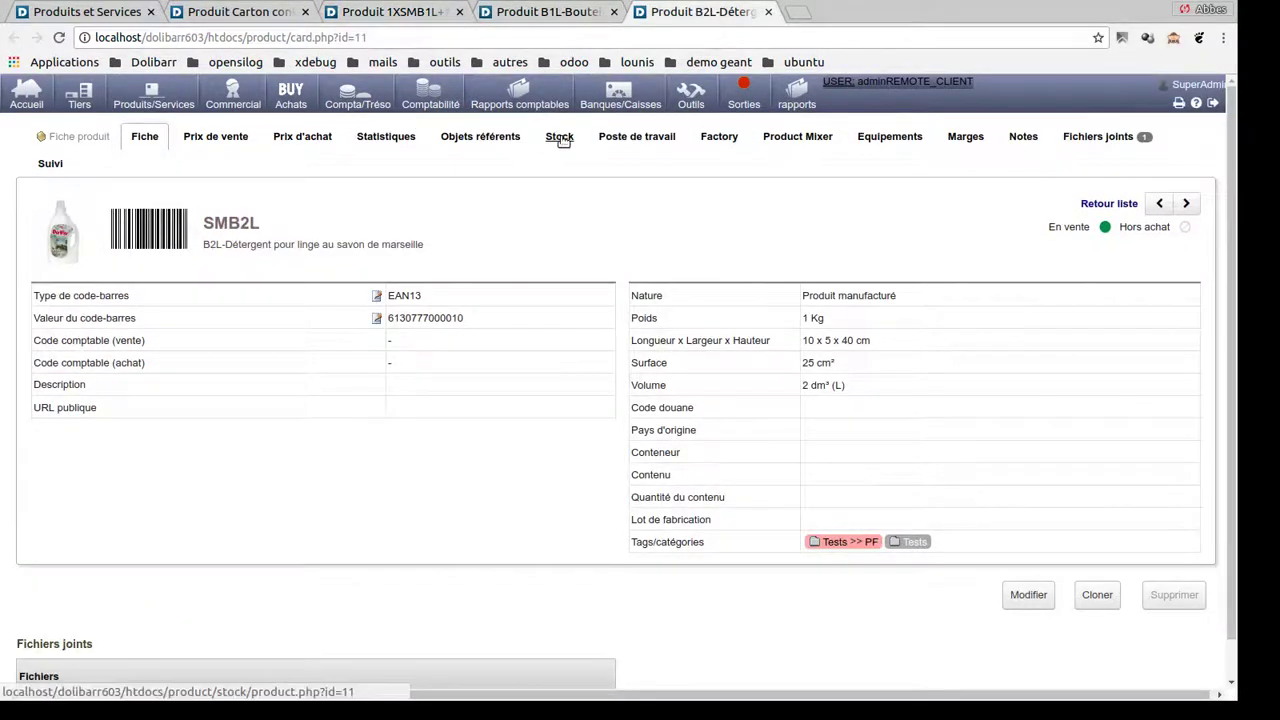
left_click(560, 138)
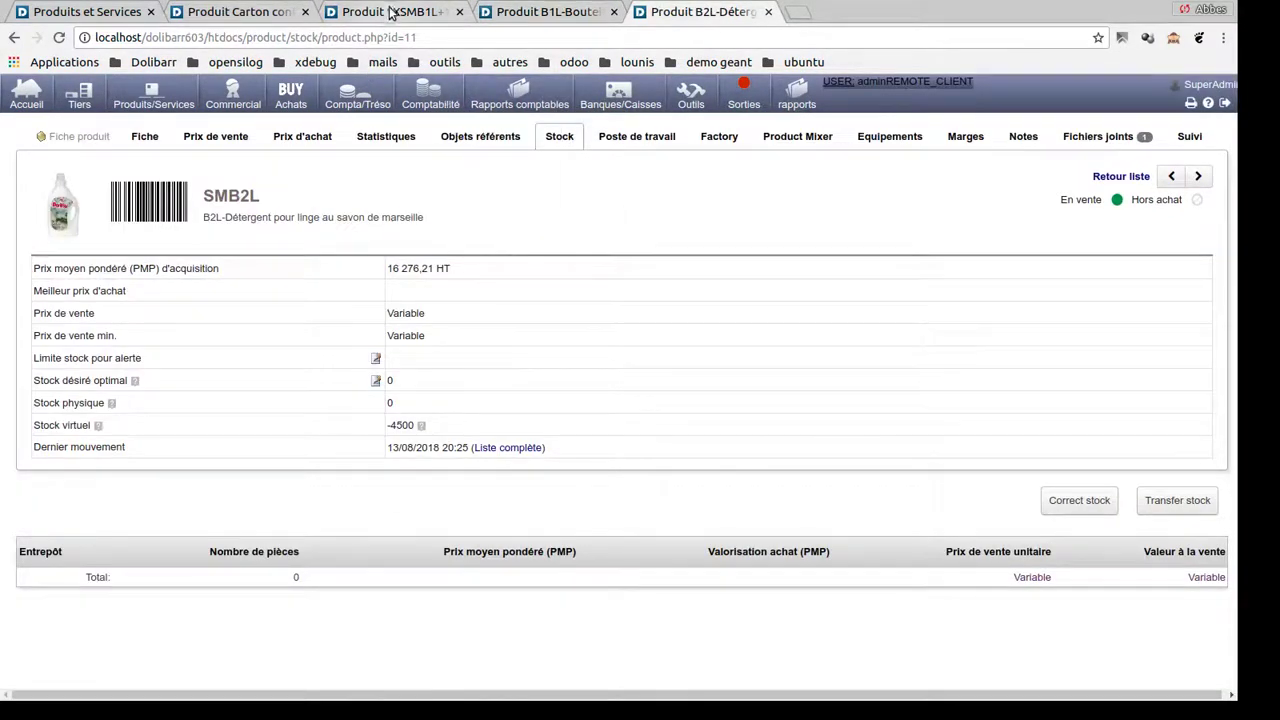
- Correct CARTON_PACK1's stock by adding 10 pieces with PF as the warehouse, and save the movement
left_click(240, 12)
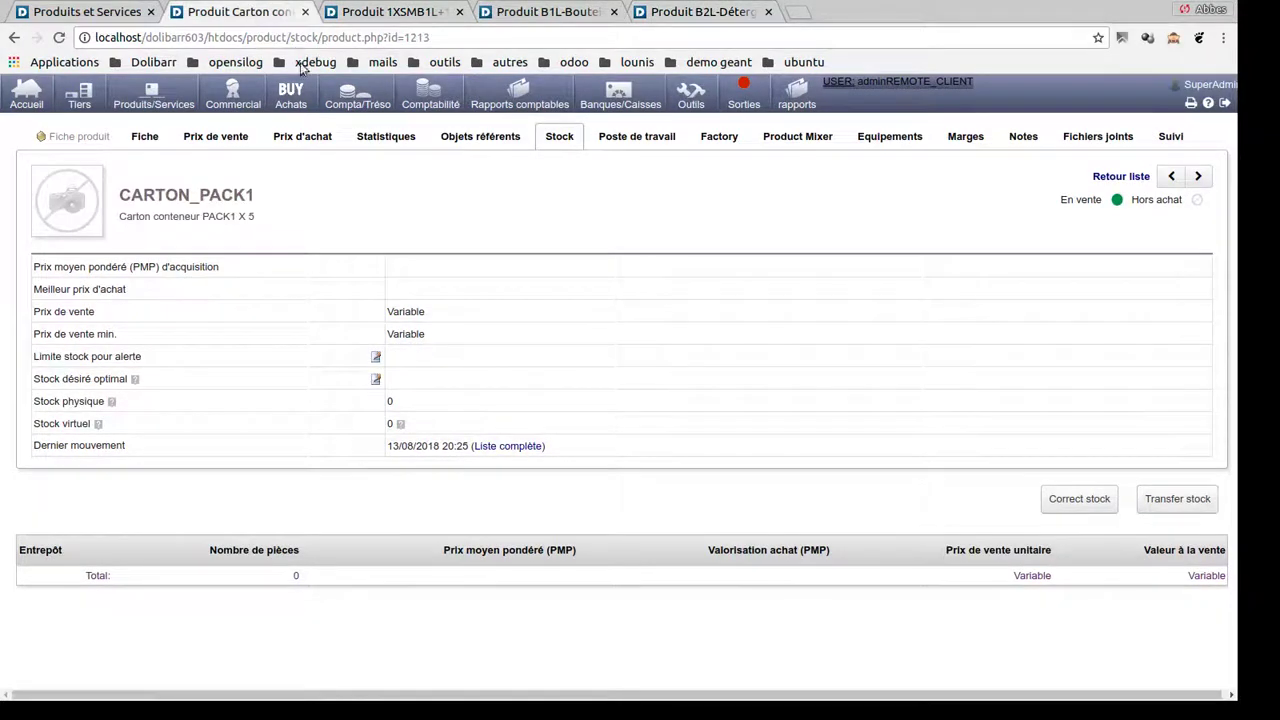
left_click(1100, 500)
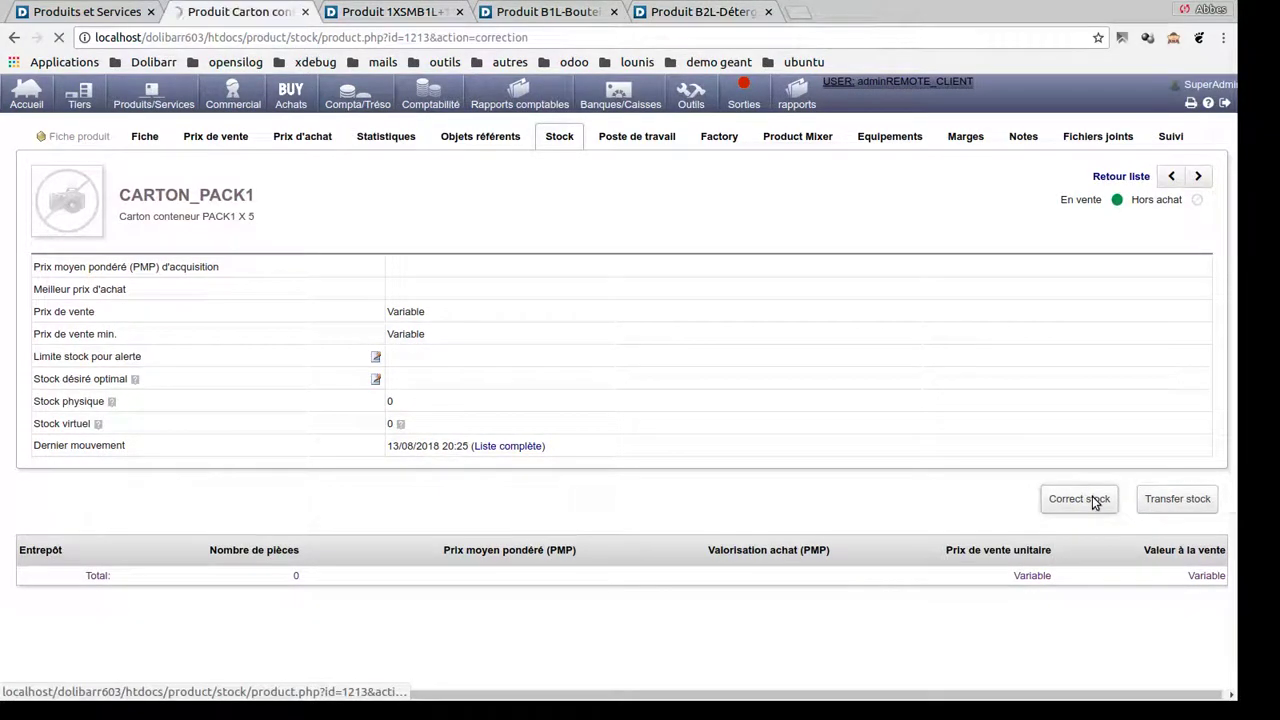
left_click(338, 540)
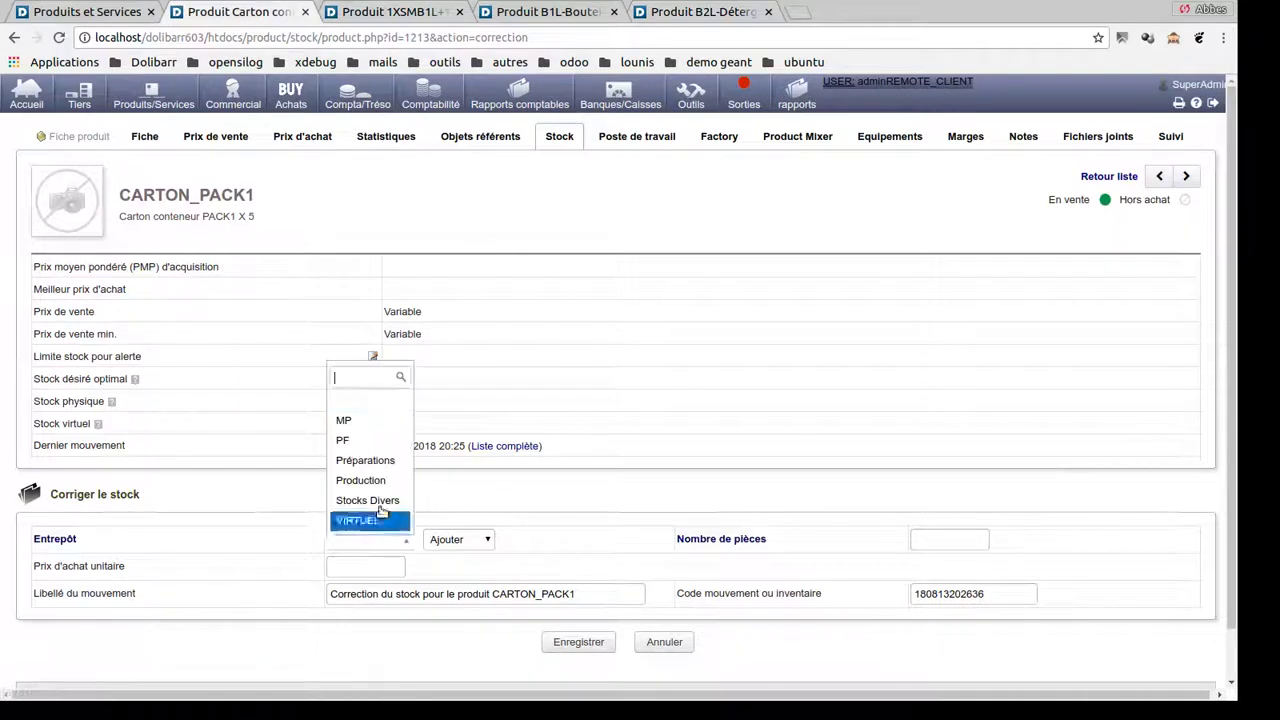
left_click(348, 441)
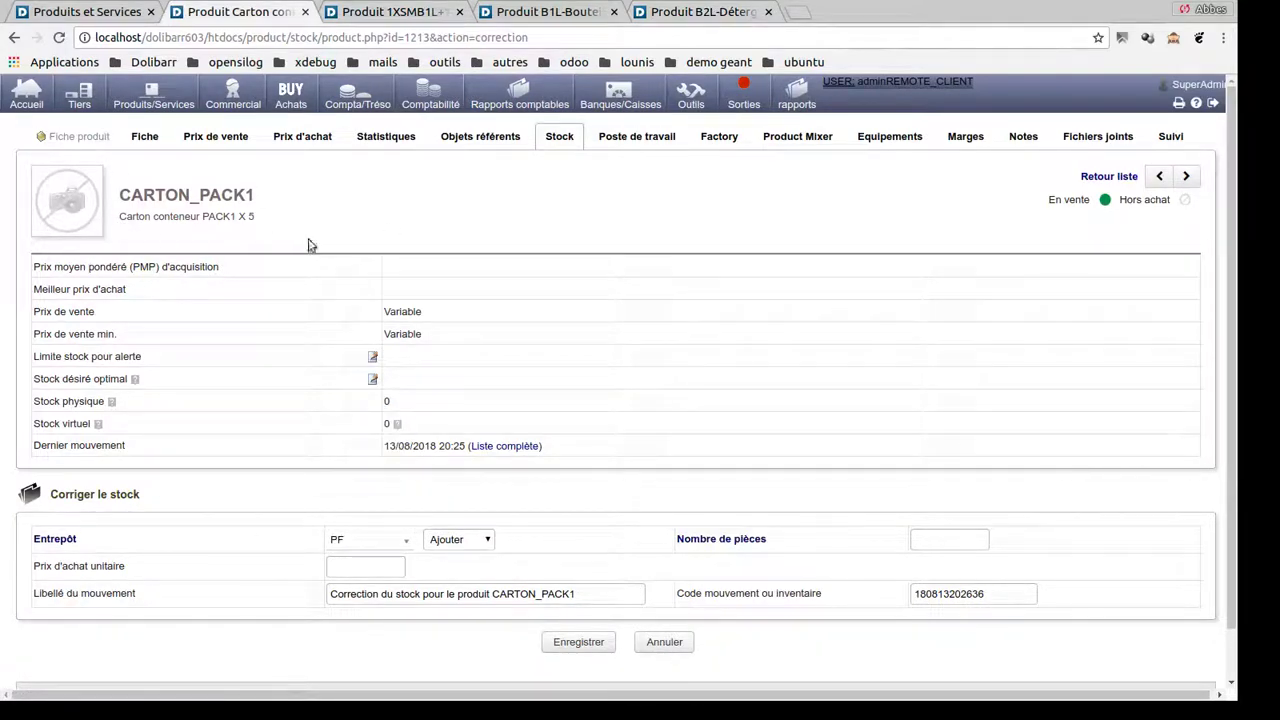
left_click(961, 541)
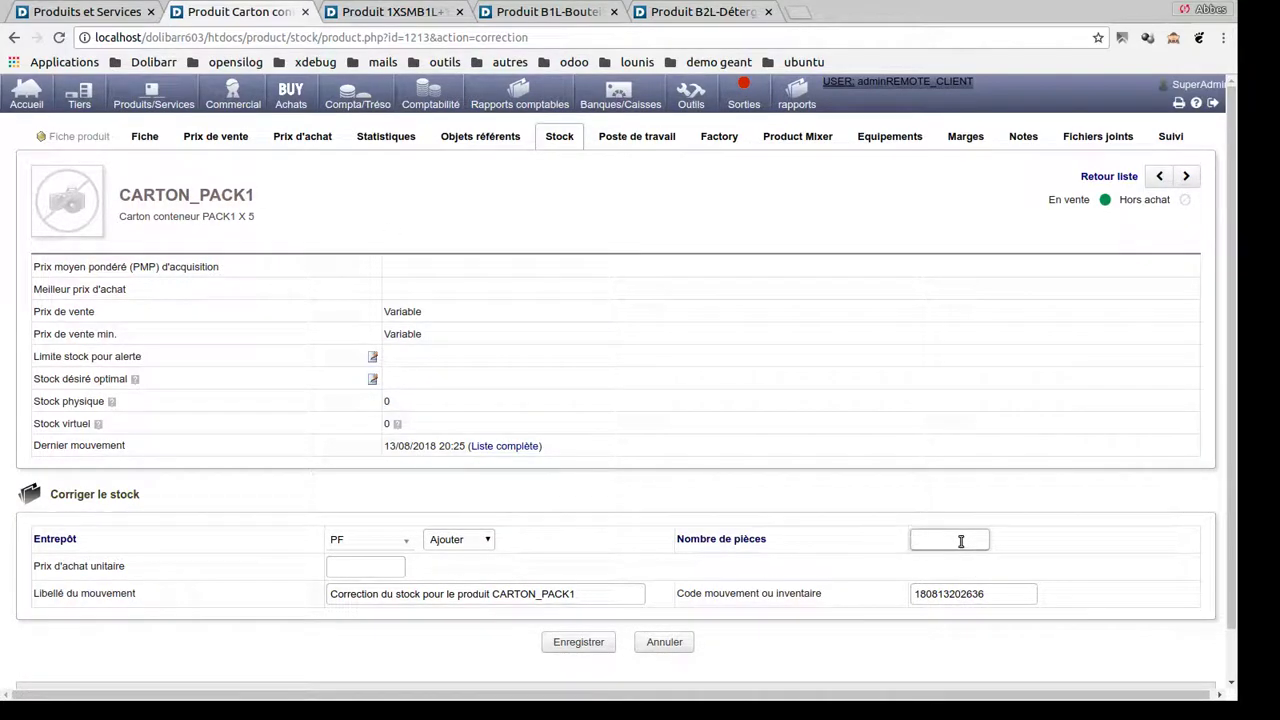
type("10")
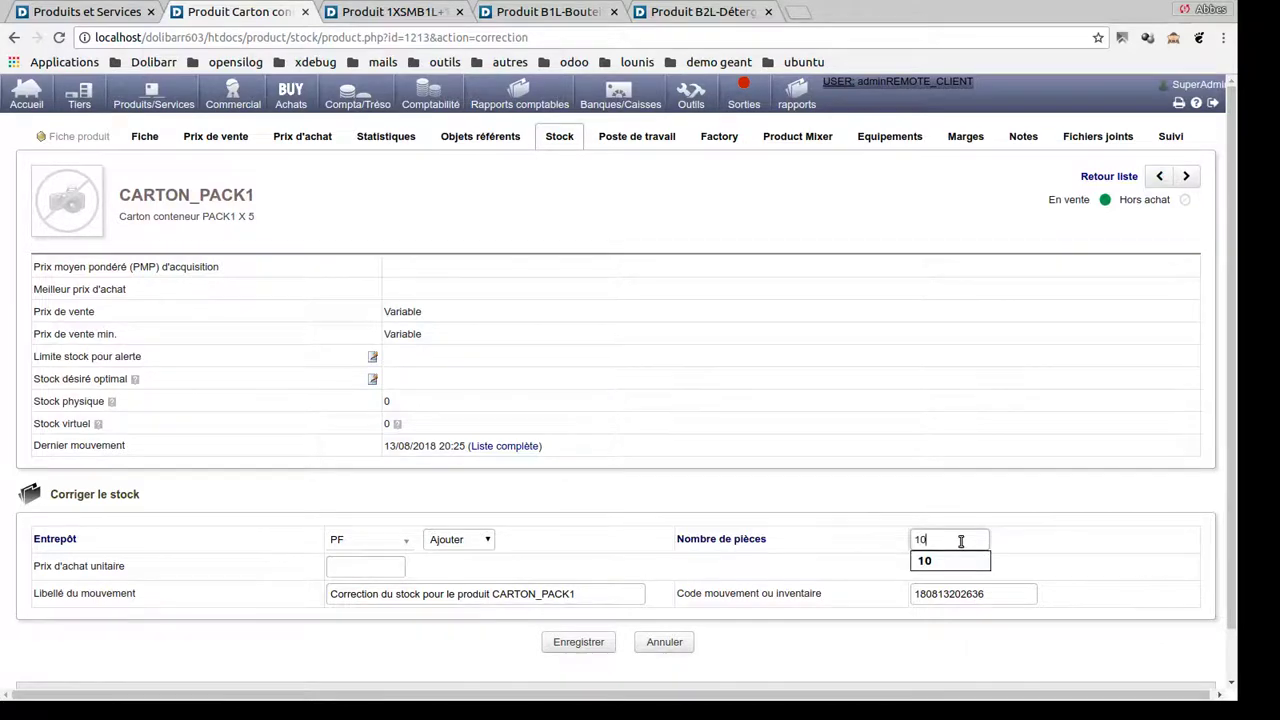
key("Return")
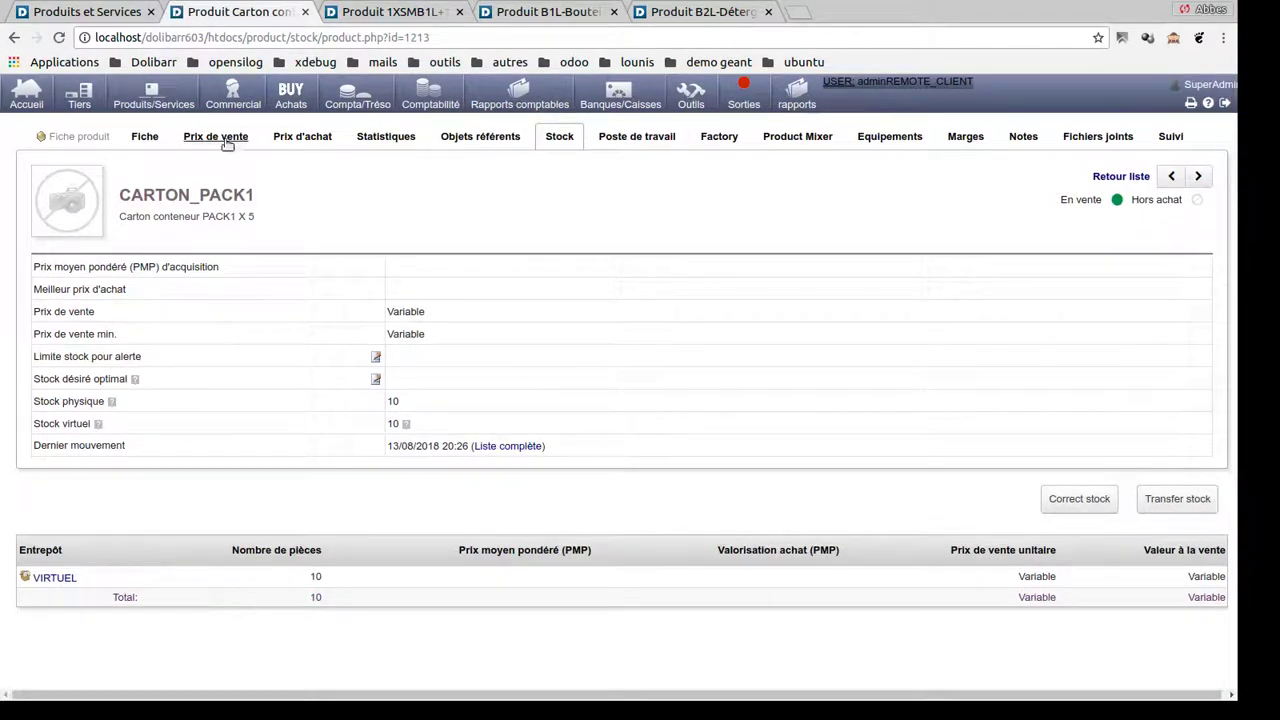
- Refresh the stock pages of PACK1, SMB1L and SMB2L to check their stocks after the CARTON_PACK1 correction
left_click(392, 12)
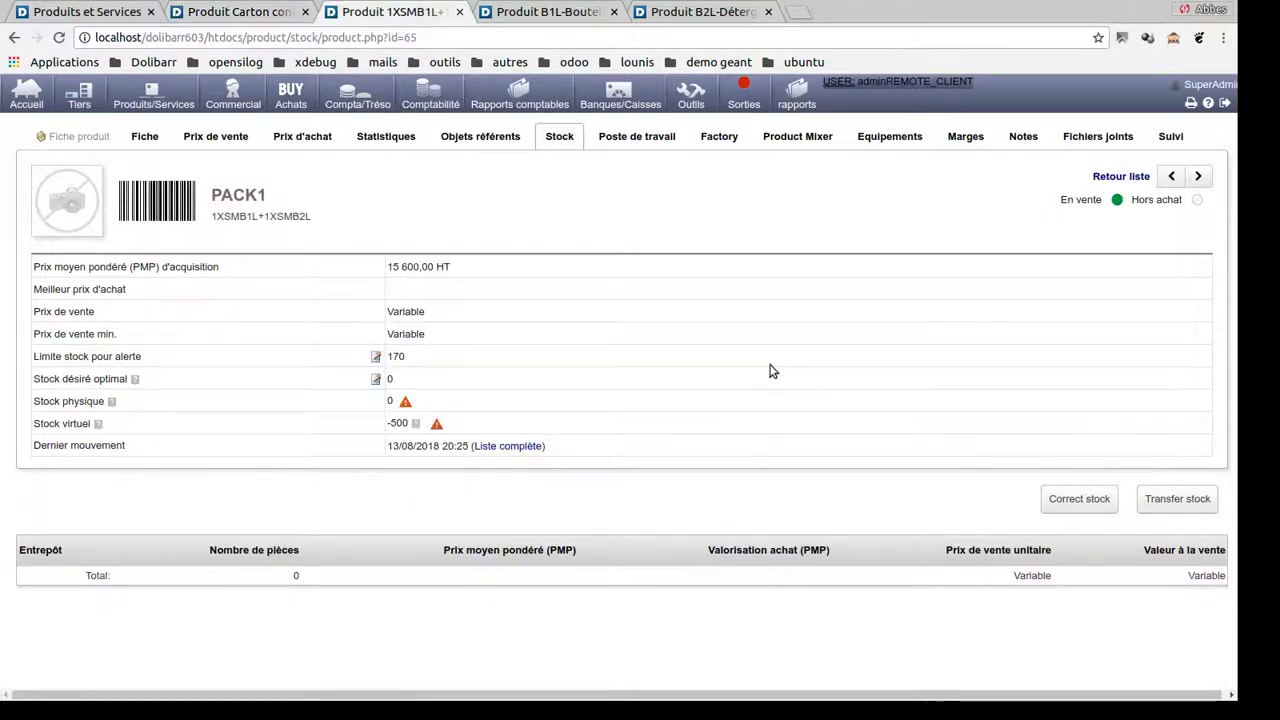
mouse_move(456, 100)
left_click(563, 139)
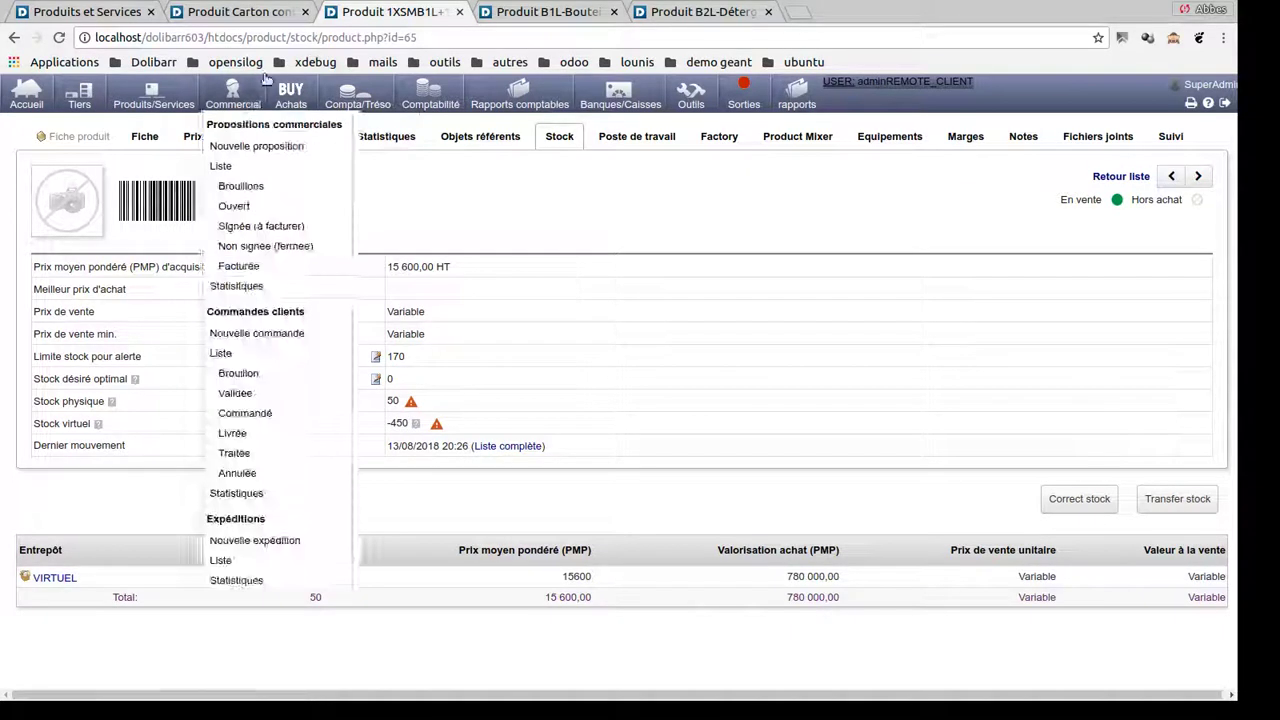
left_click(250, 12)
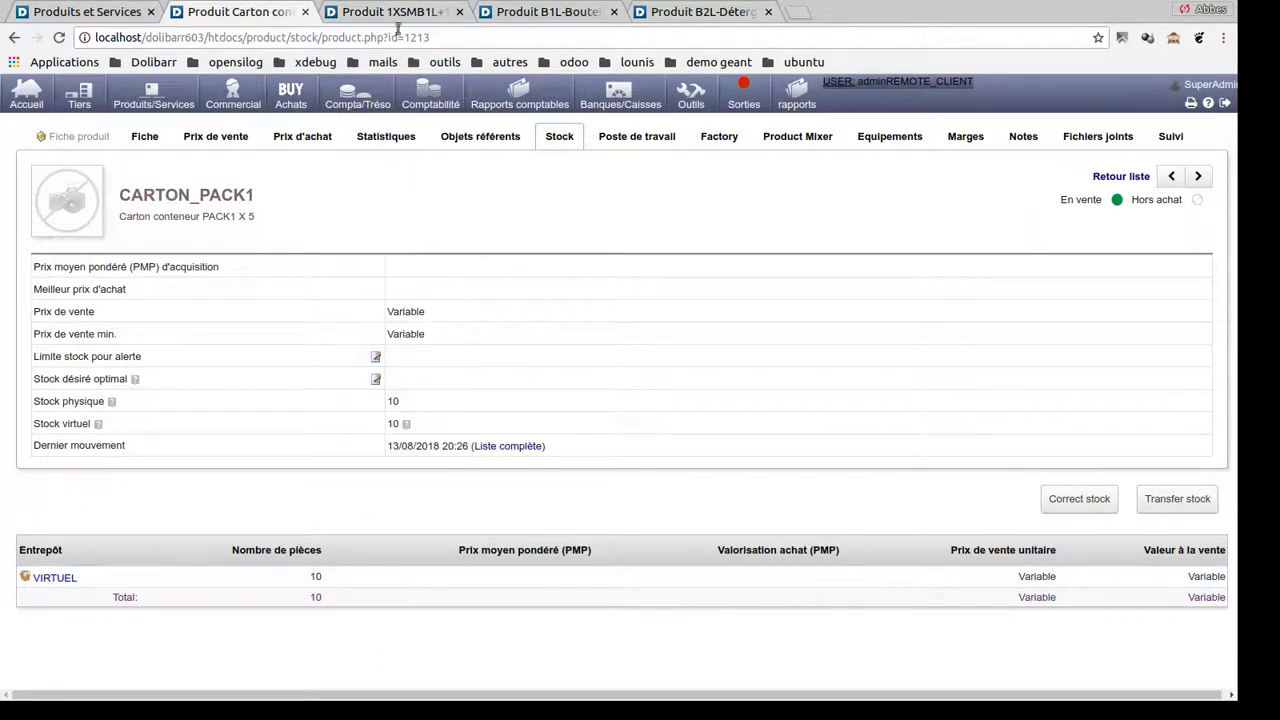
left_click(398, 12)
left_click(552, 12)
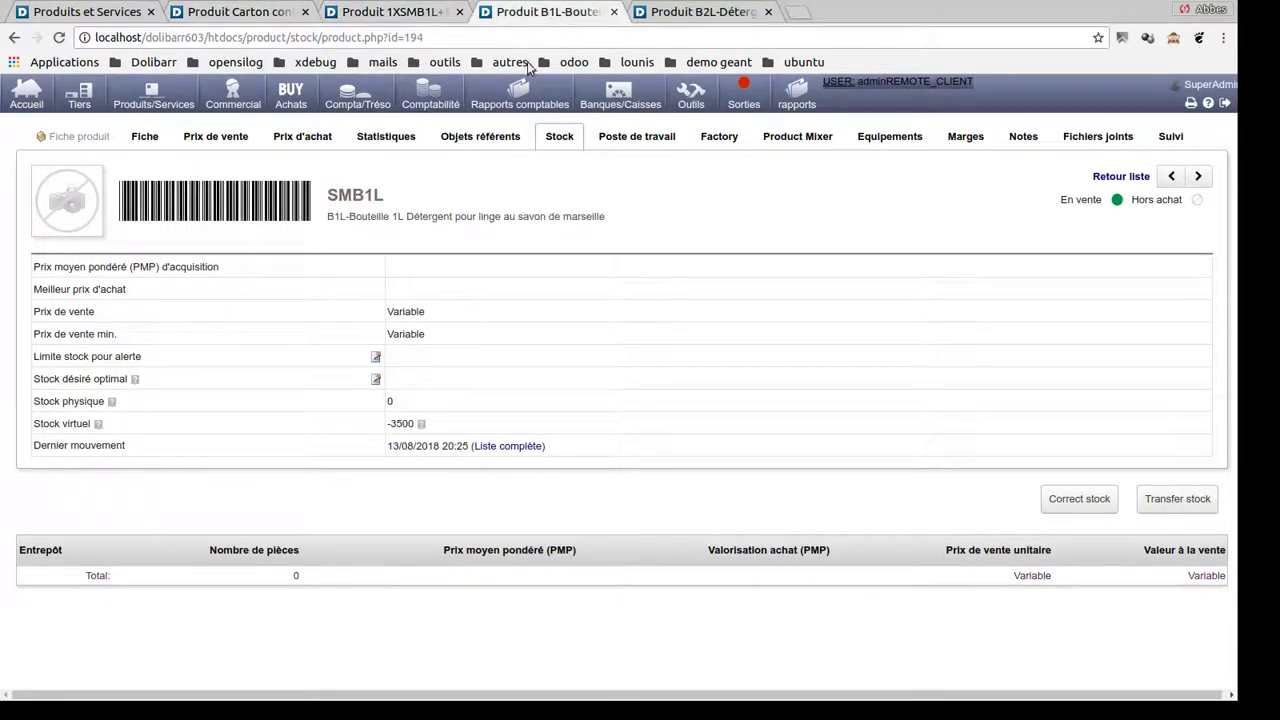
mouse_move(505, 115)
left_click(562, 138)
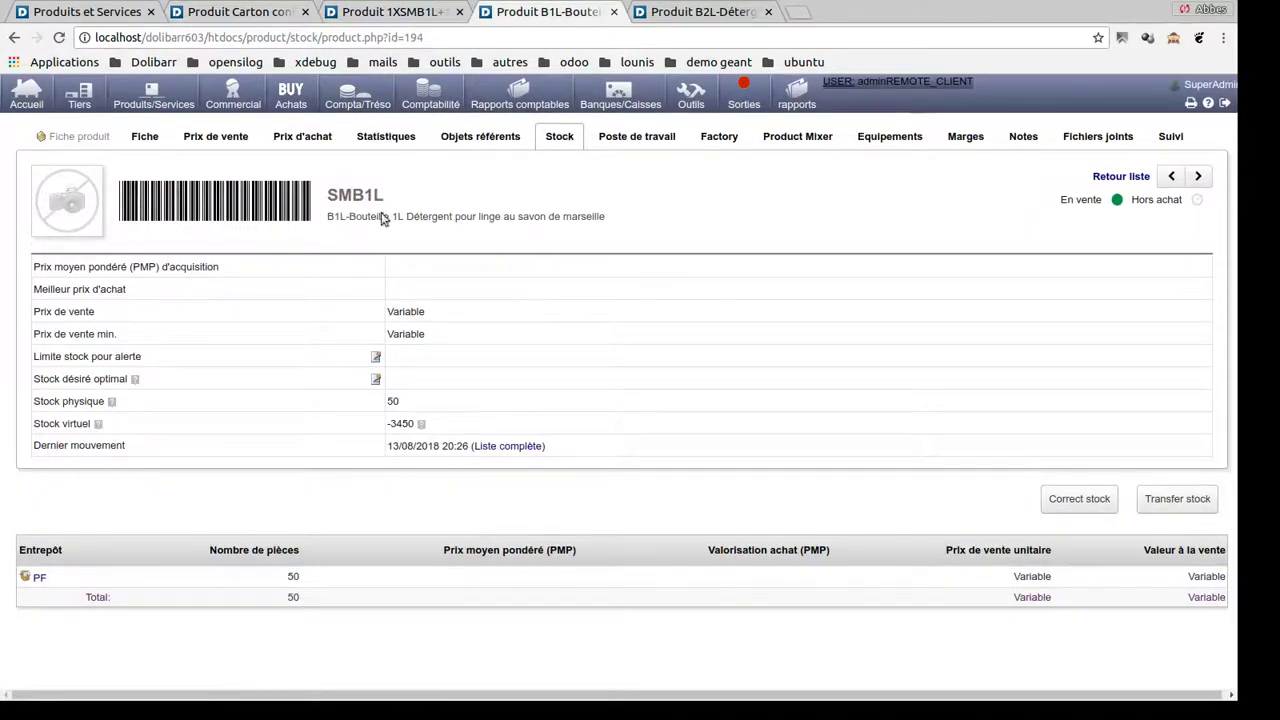
left_click(700, 12)
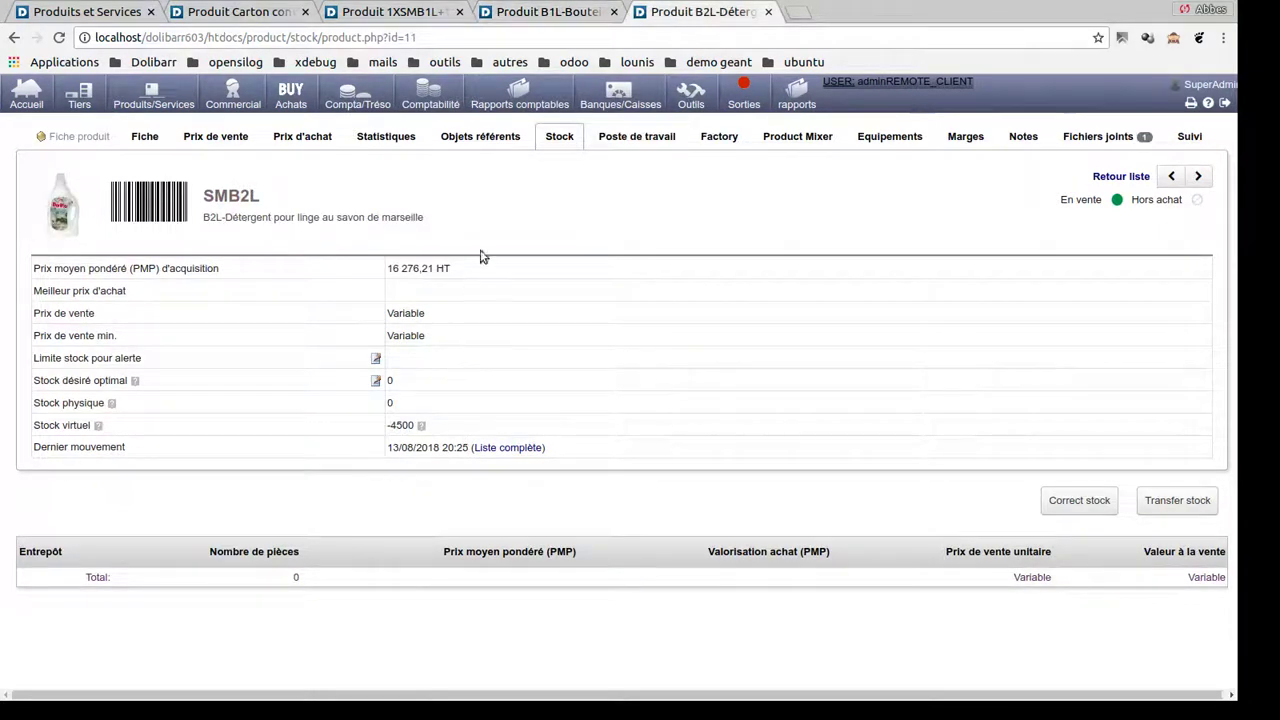
left_click(559, 138)
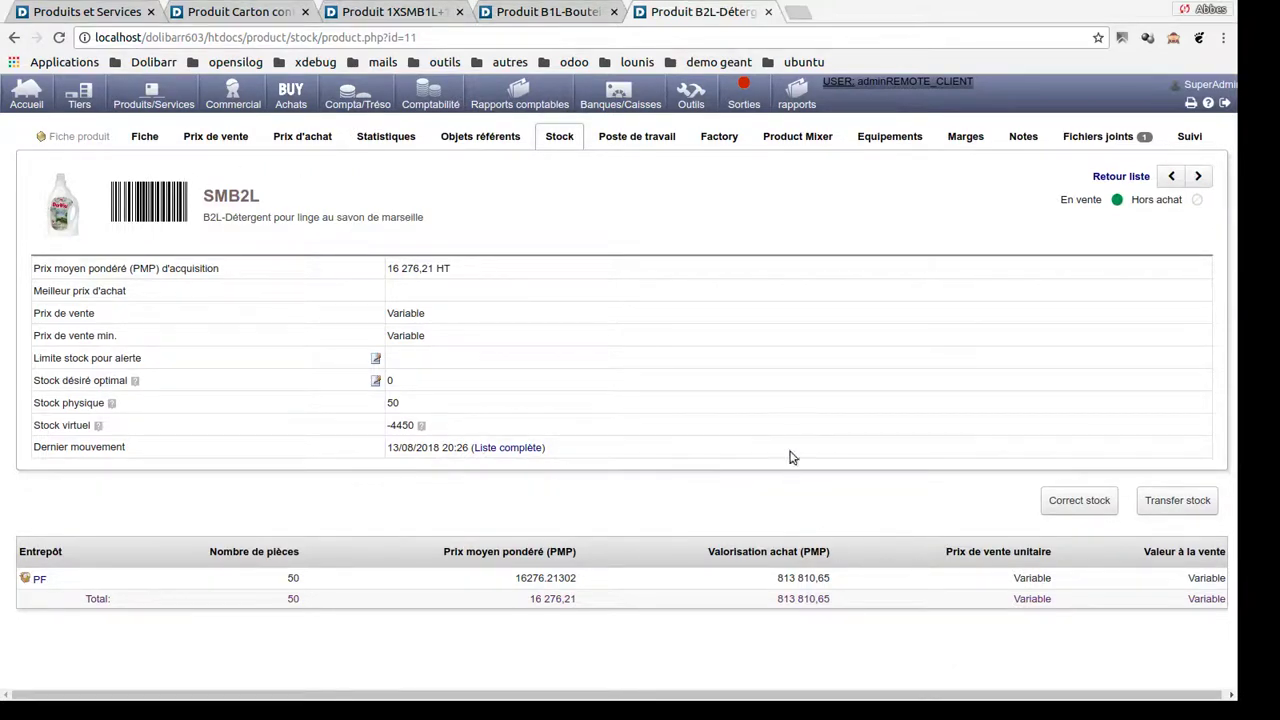
- Correct SMB2L's stock by removing 10 pieces from warehouse PF, and save the movement
left_click(1067, 505)
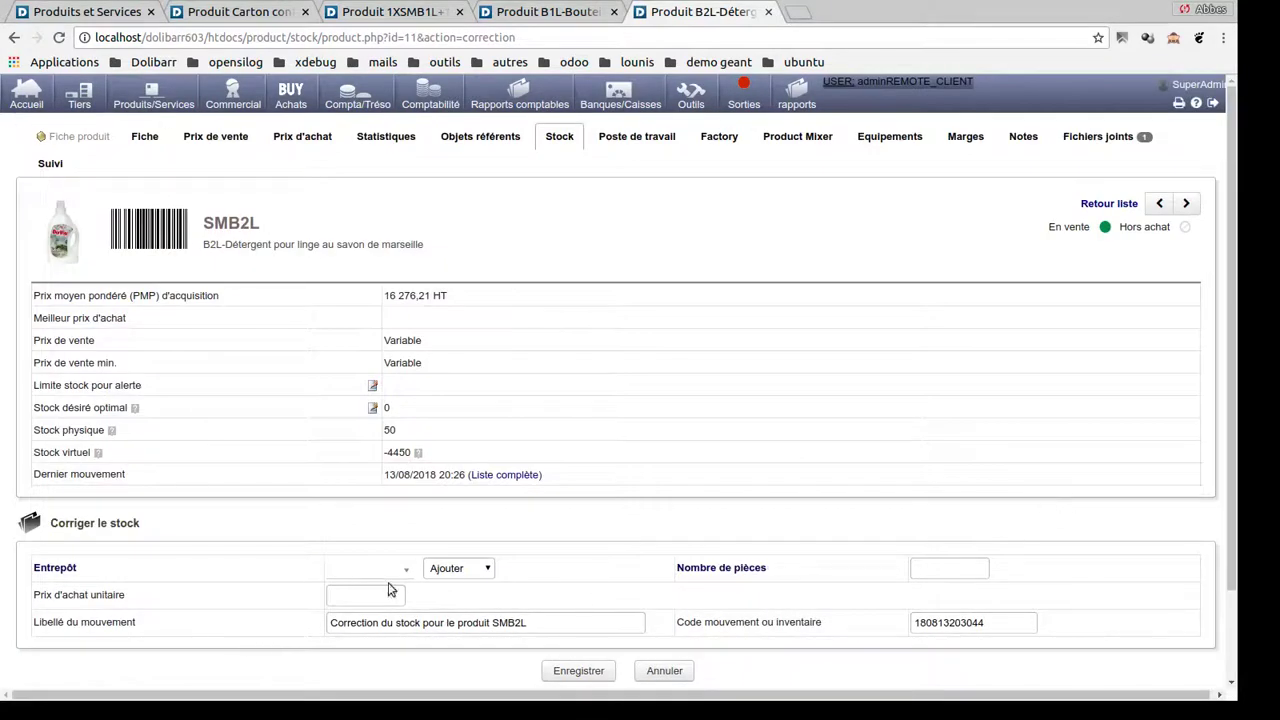
left_click(393, 572)
left_click(348, 469)
left_click(445, 575)
left_click(460, 600)
left_click(935, 566)
type("10")
key("Return")
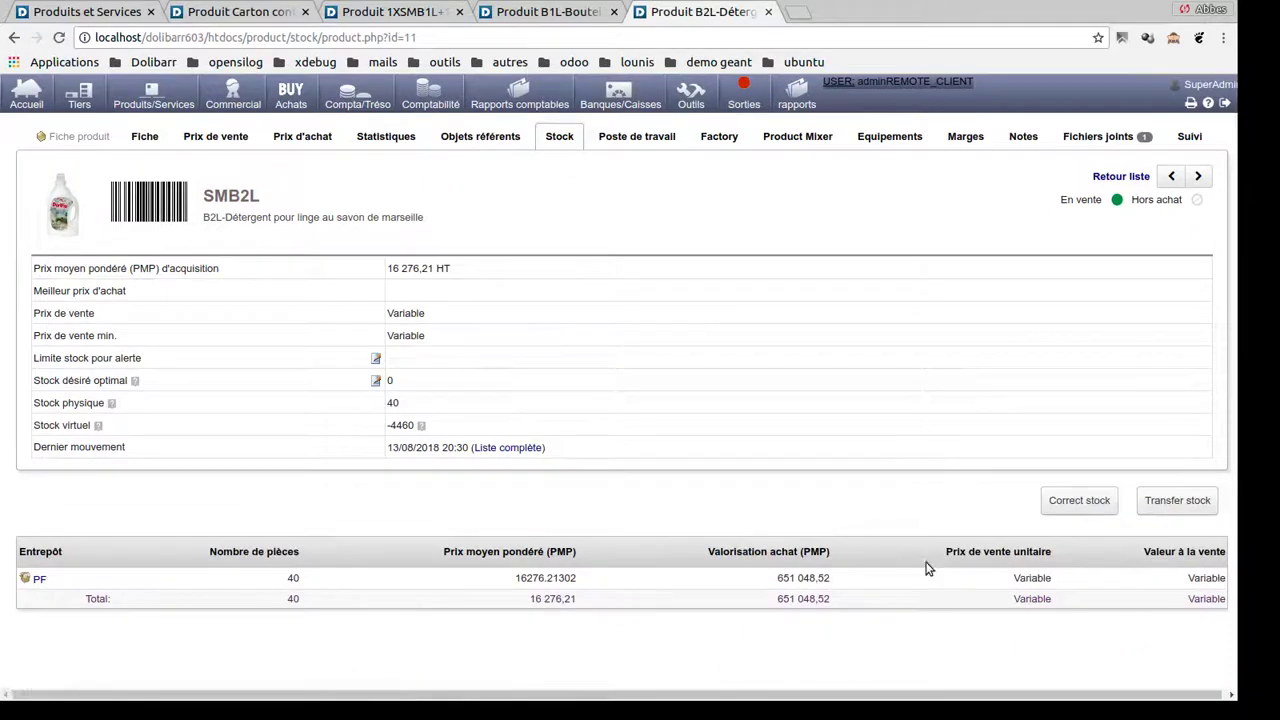
- Refresh the stock pages of SMB1L, PACK1 and CARTON_PACK1 to check the effect of the SMB2L removal
left_click(546, 14)
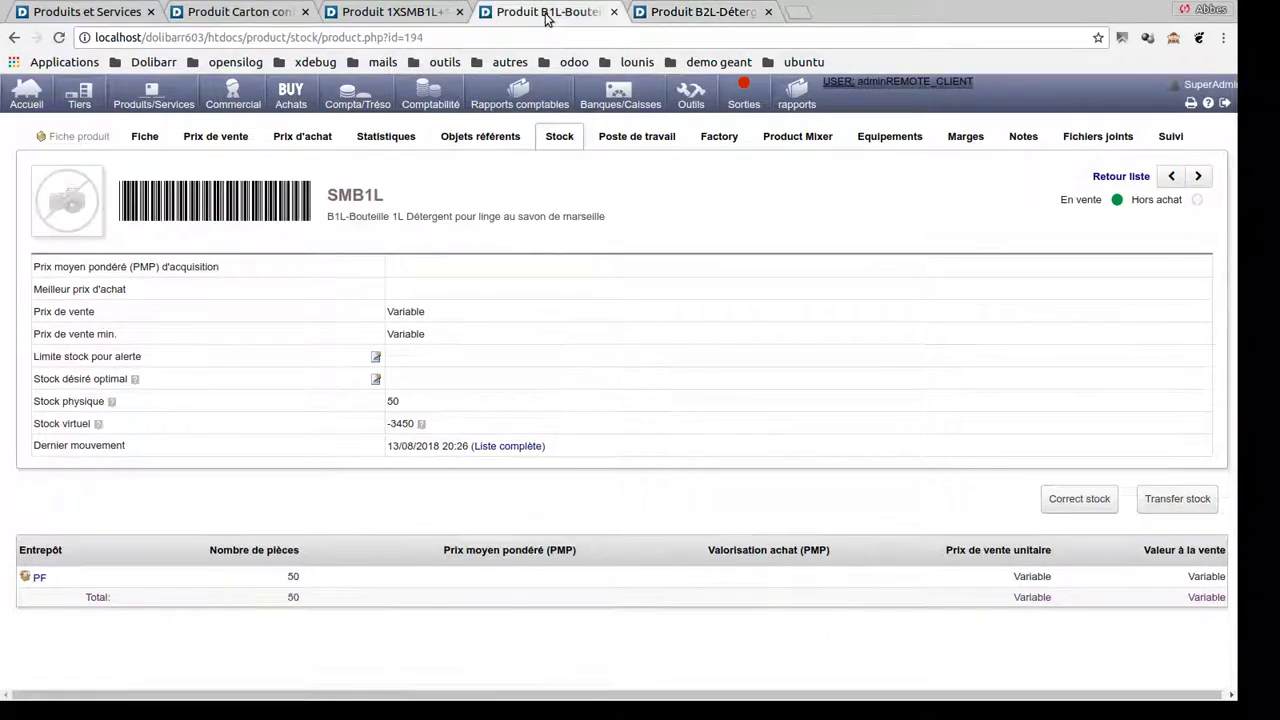
left_click(549, 141)
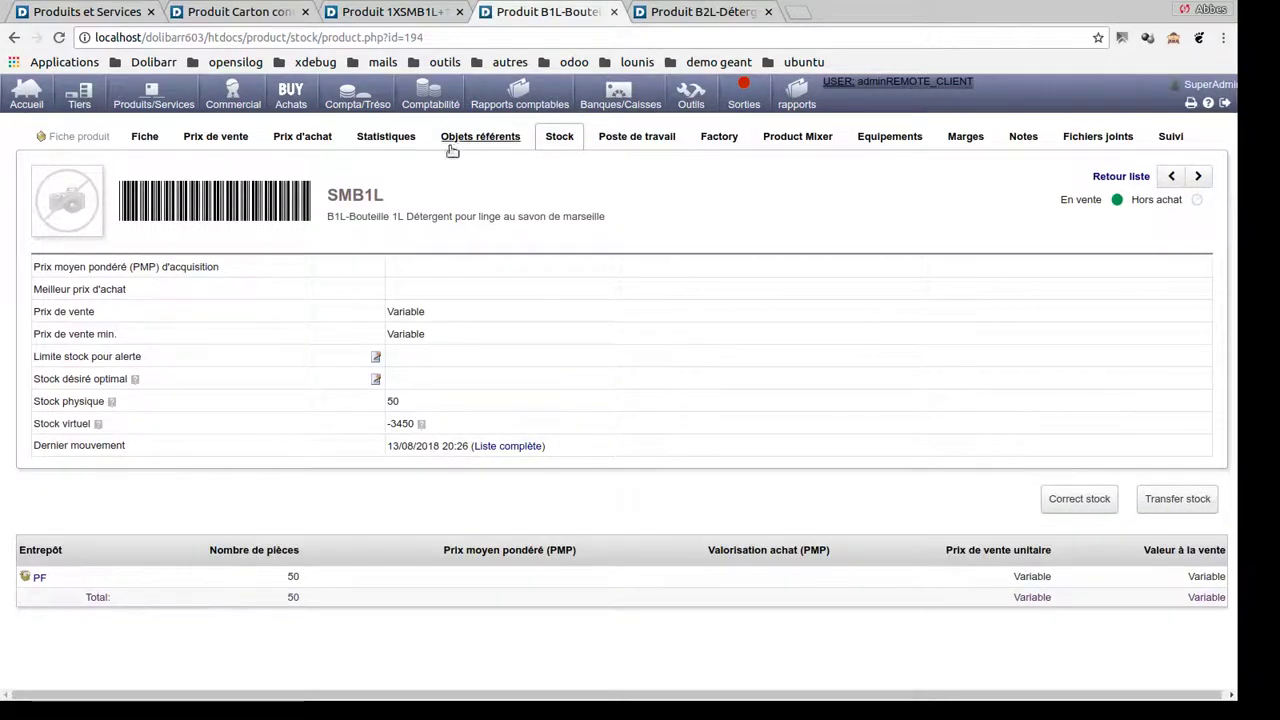
left_click(370, 11)
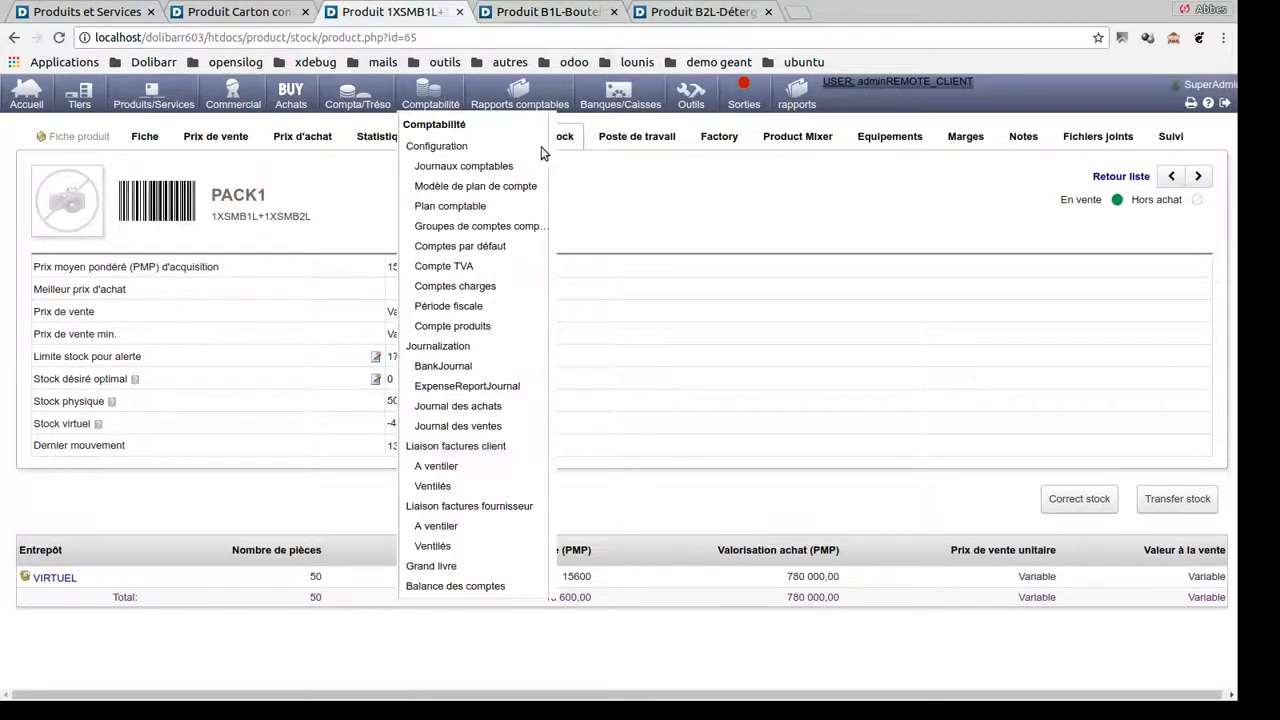
left_click(559, 142)
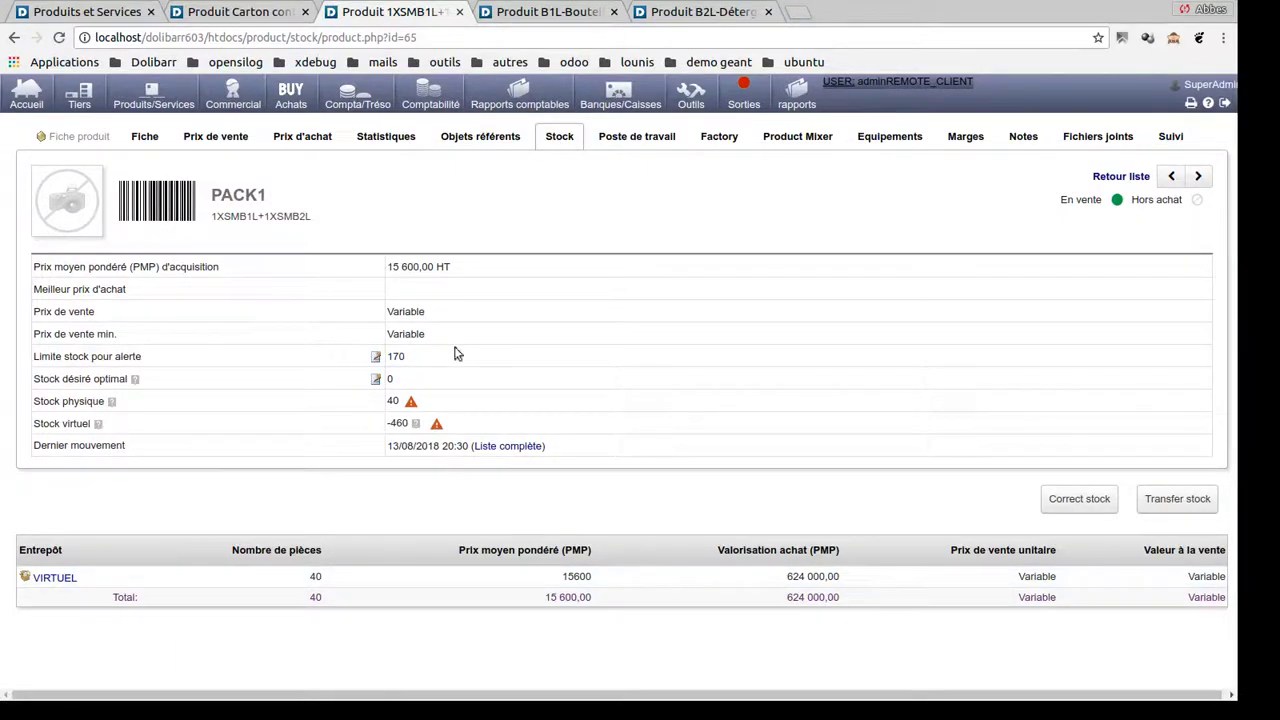
left_click(240, 12)
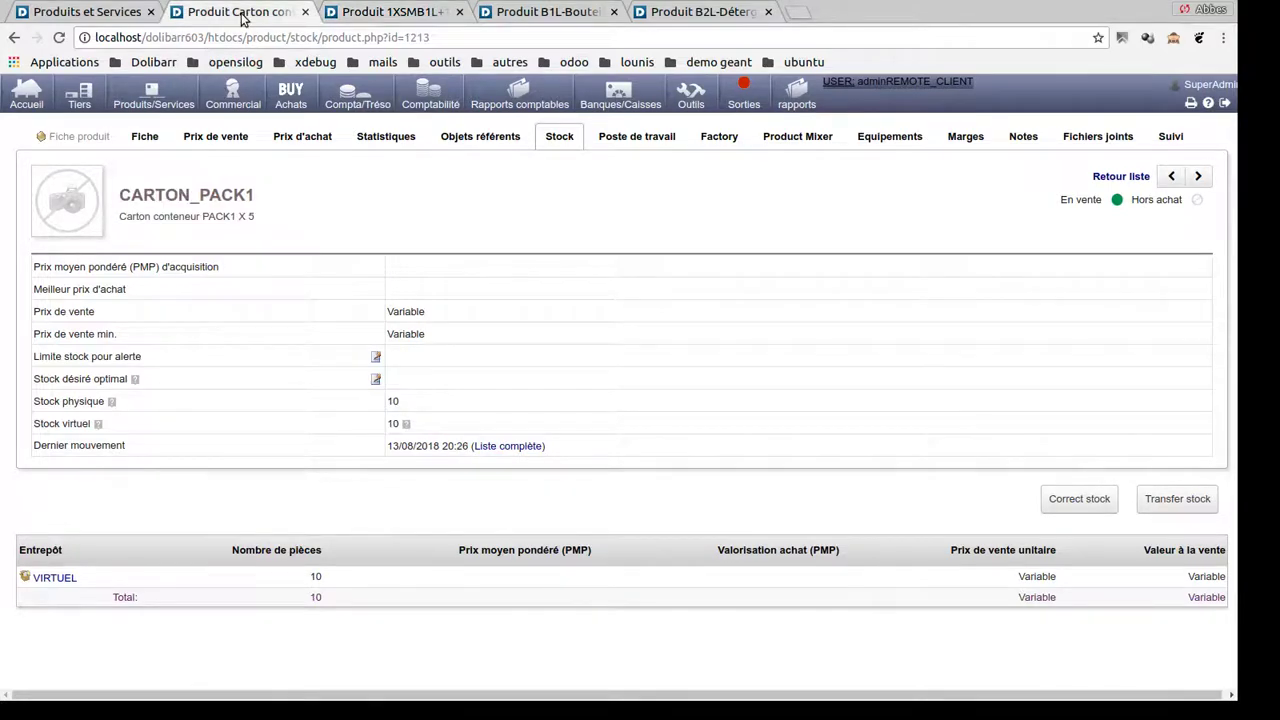
left_click(561, 137)
- Correct CARTON_PACK1's stock by removing 3 pieces with PF as the warehouse, and save the movement
left_click(1080, 499)
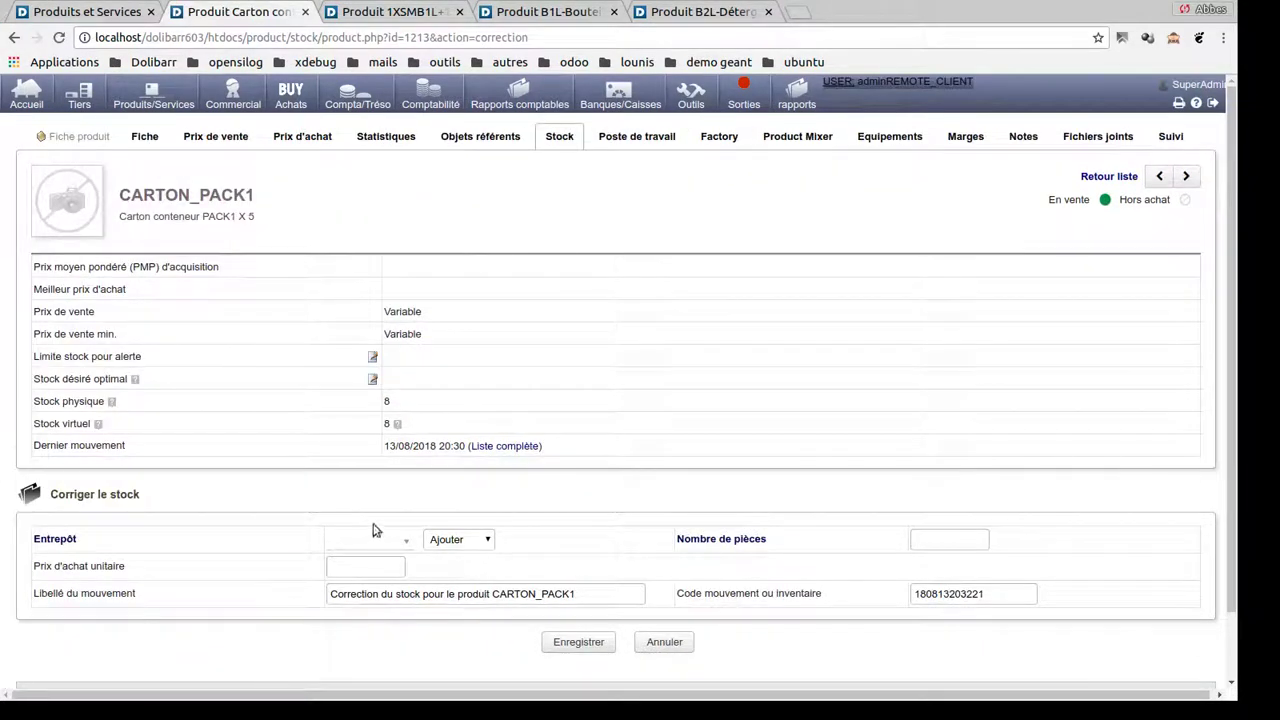
left_click(475, 573)
left_click(377, 539)
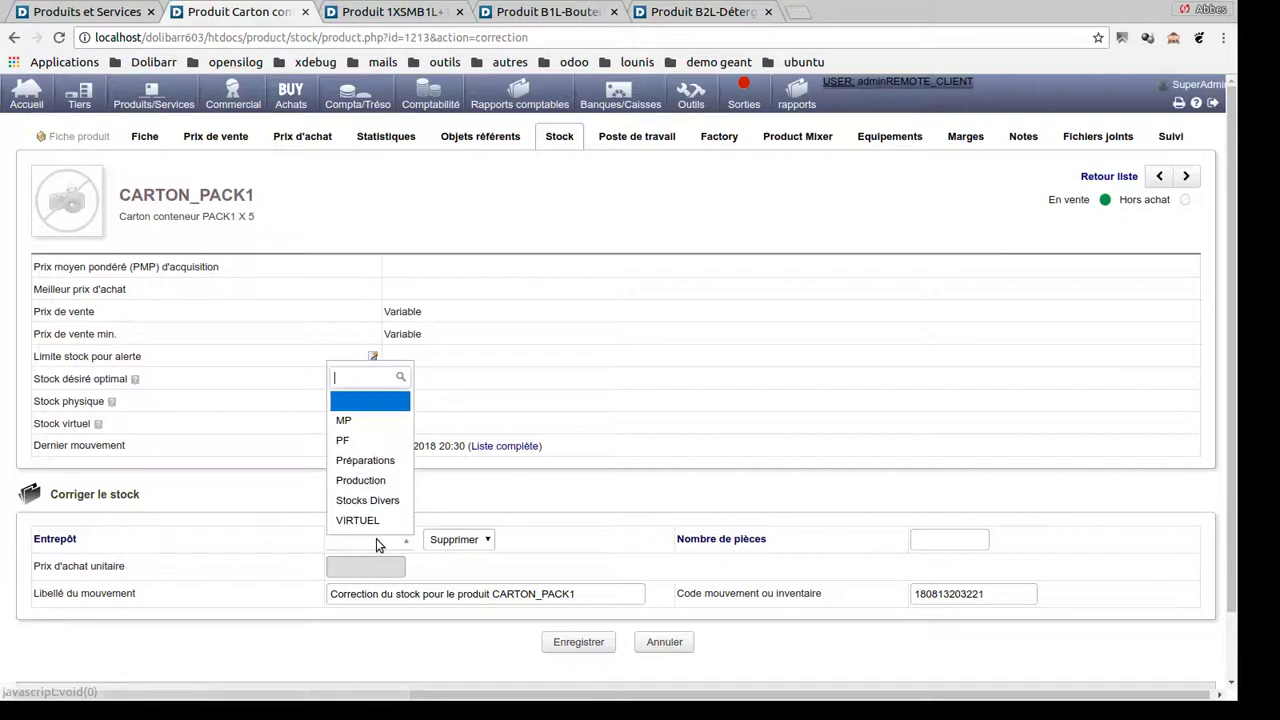
left_click(383, 440)
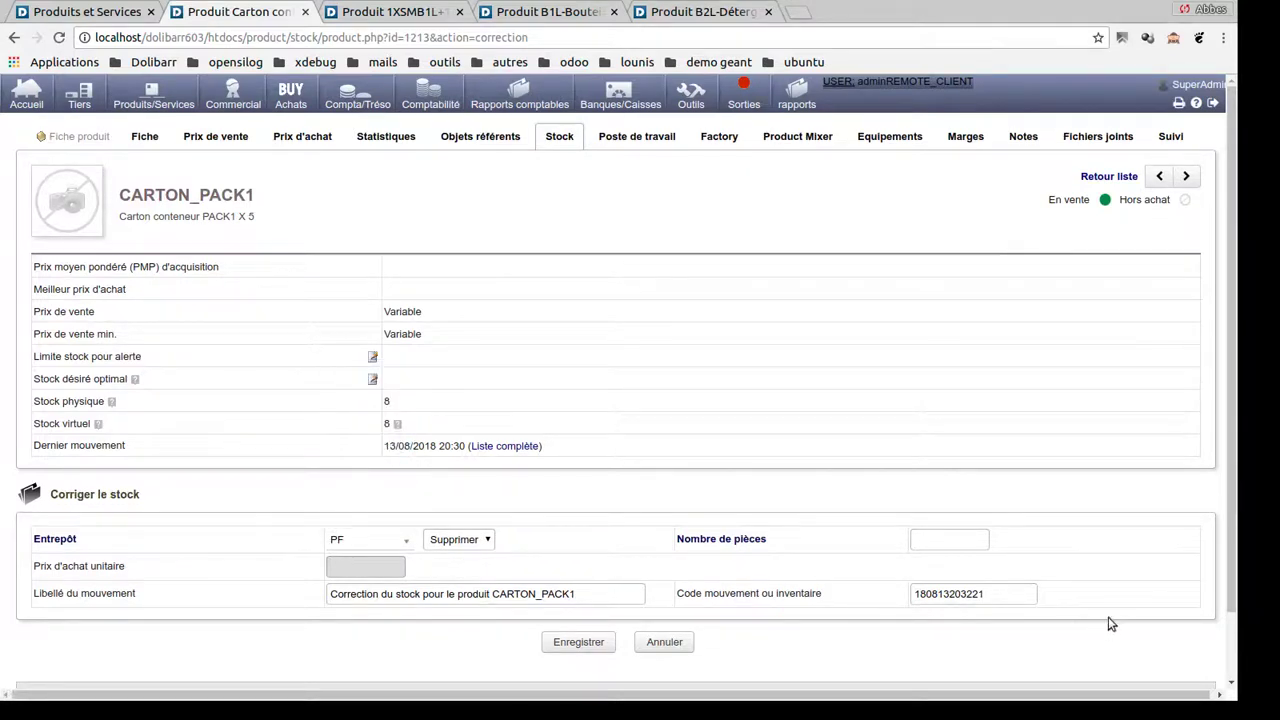
left_click(946, 541)
type("3")
left_click(596, 648)
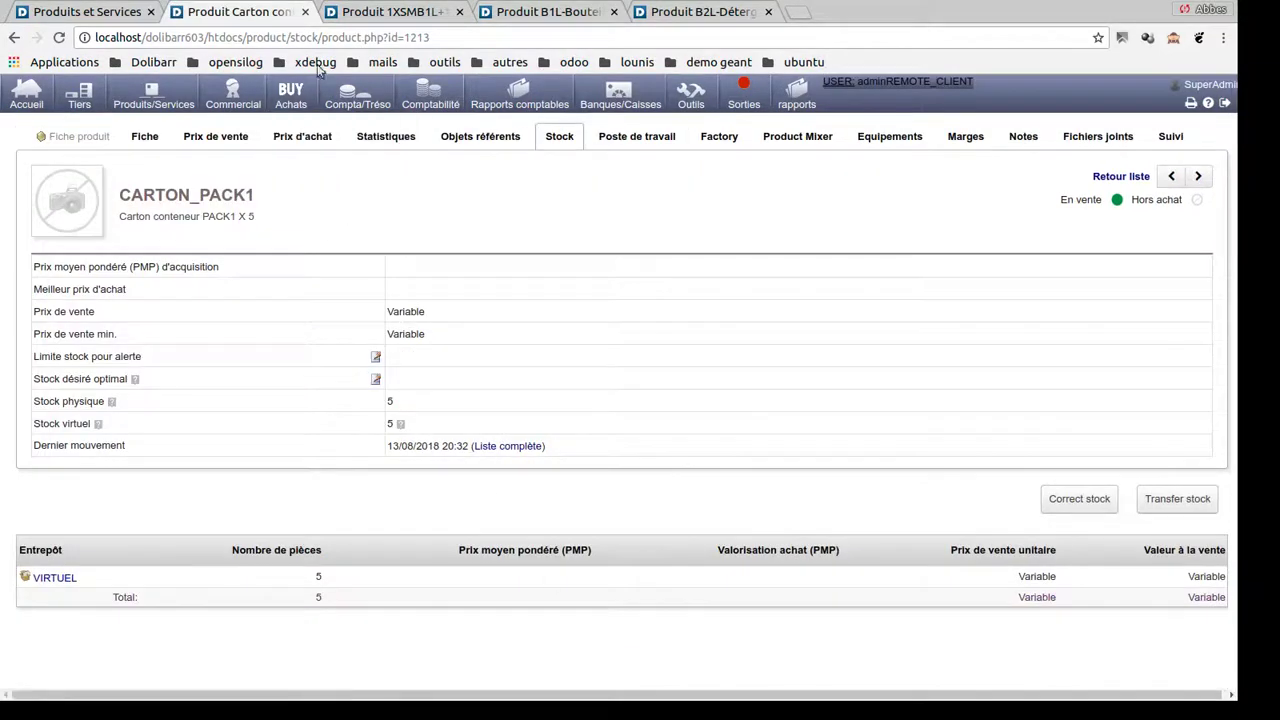
- Refresh the stock pages of PACK1, SMB1L and SMB2L to check the effect of the CARTON_PACK1 removal
left_click(395, 14)
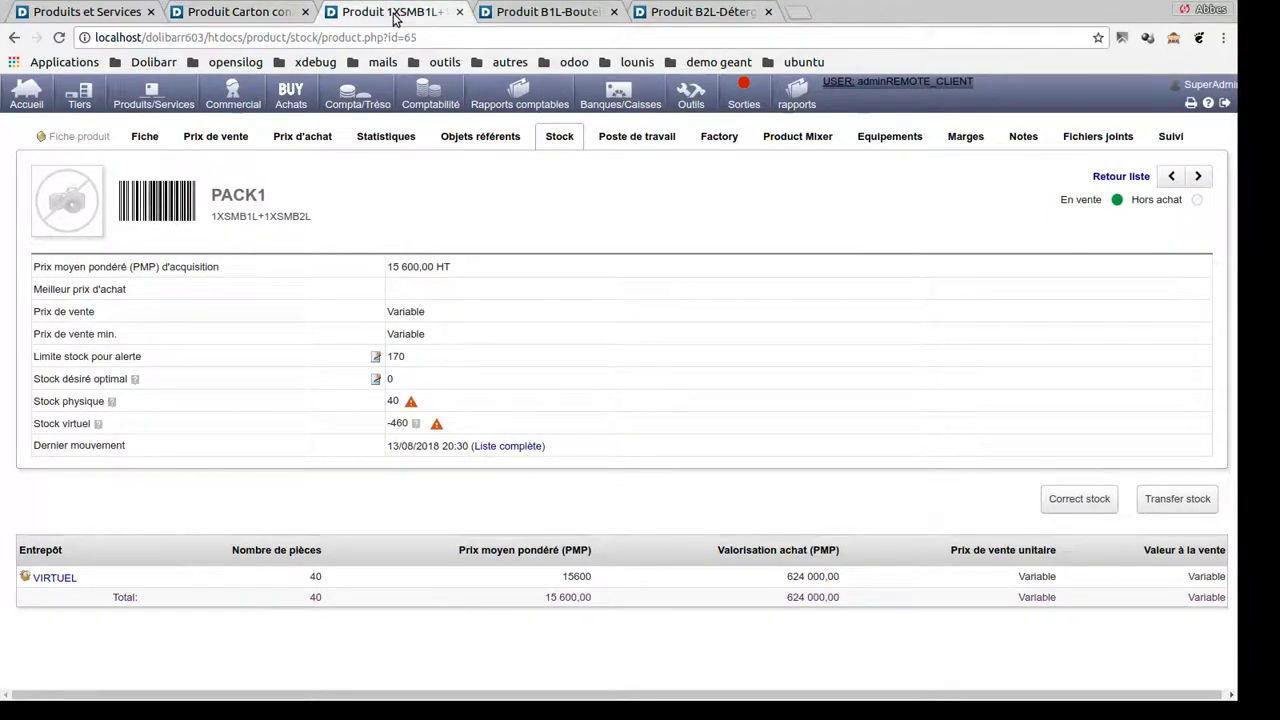
left_click(560, 137)
left_click(533, 15)
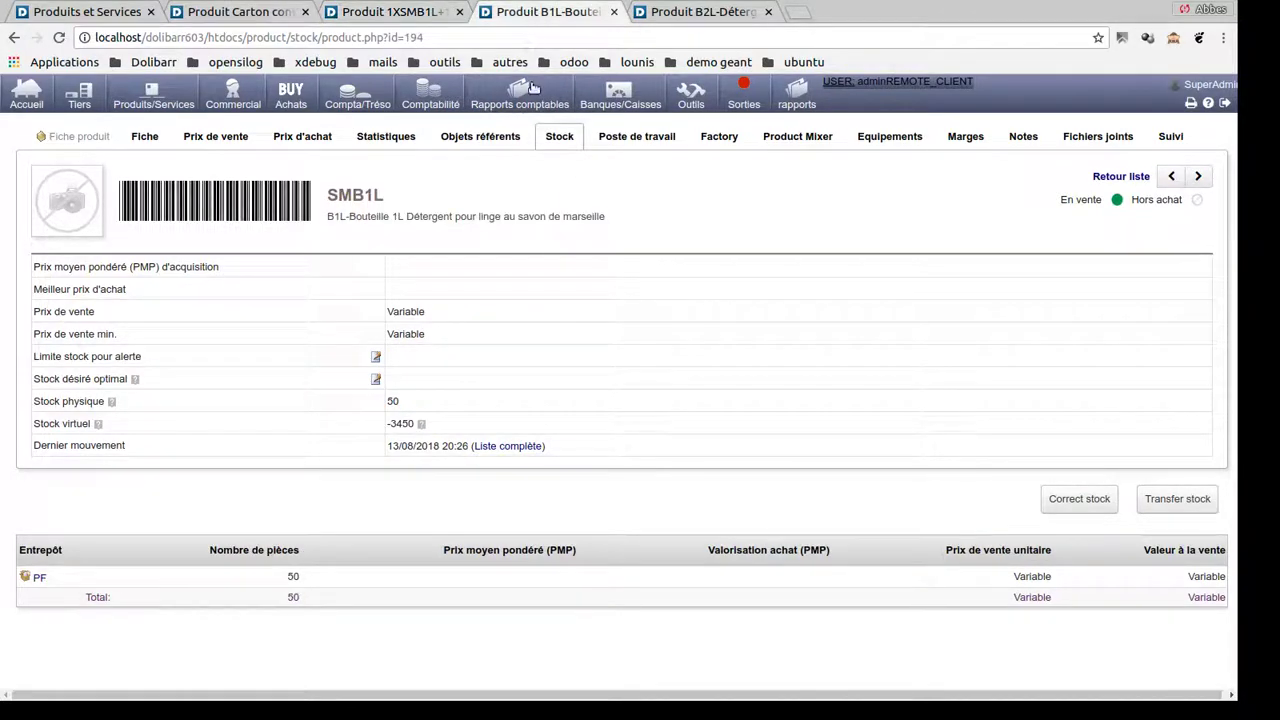
left_click(560, 137)
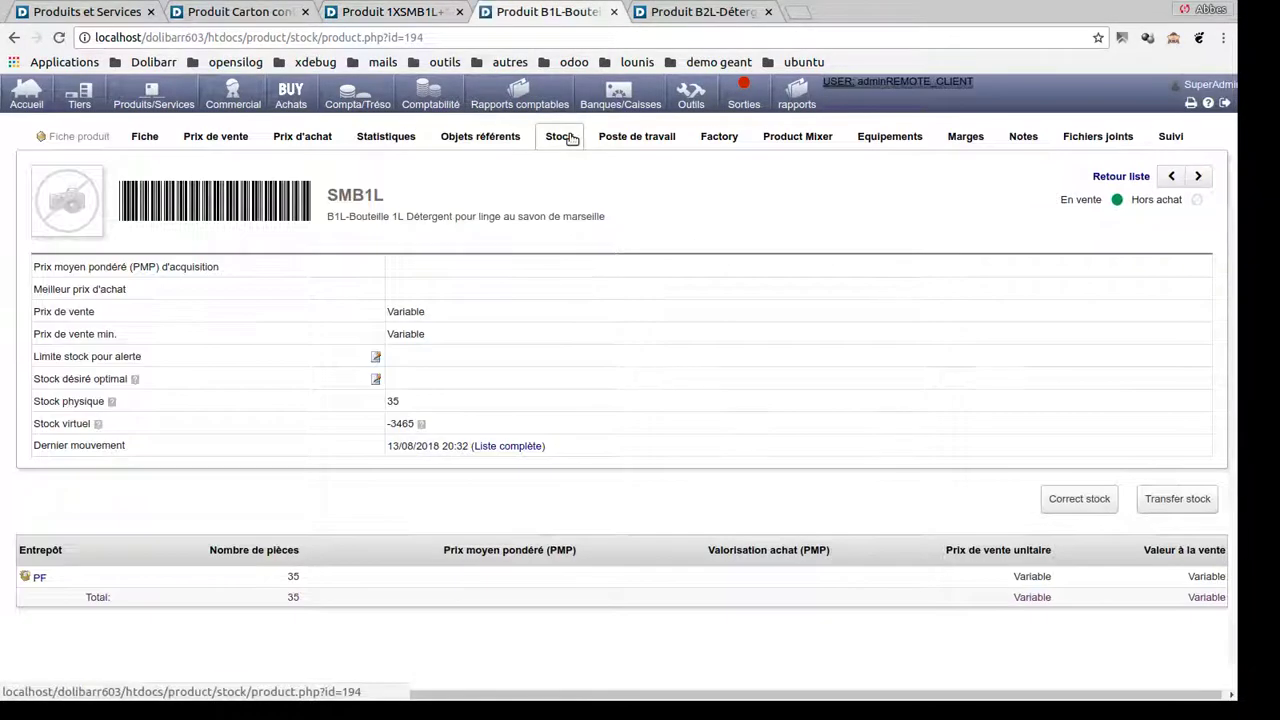
left_click(722, 14)
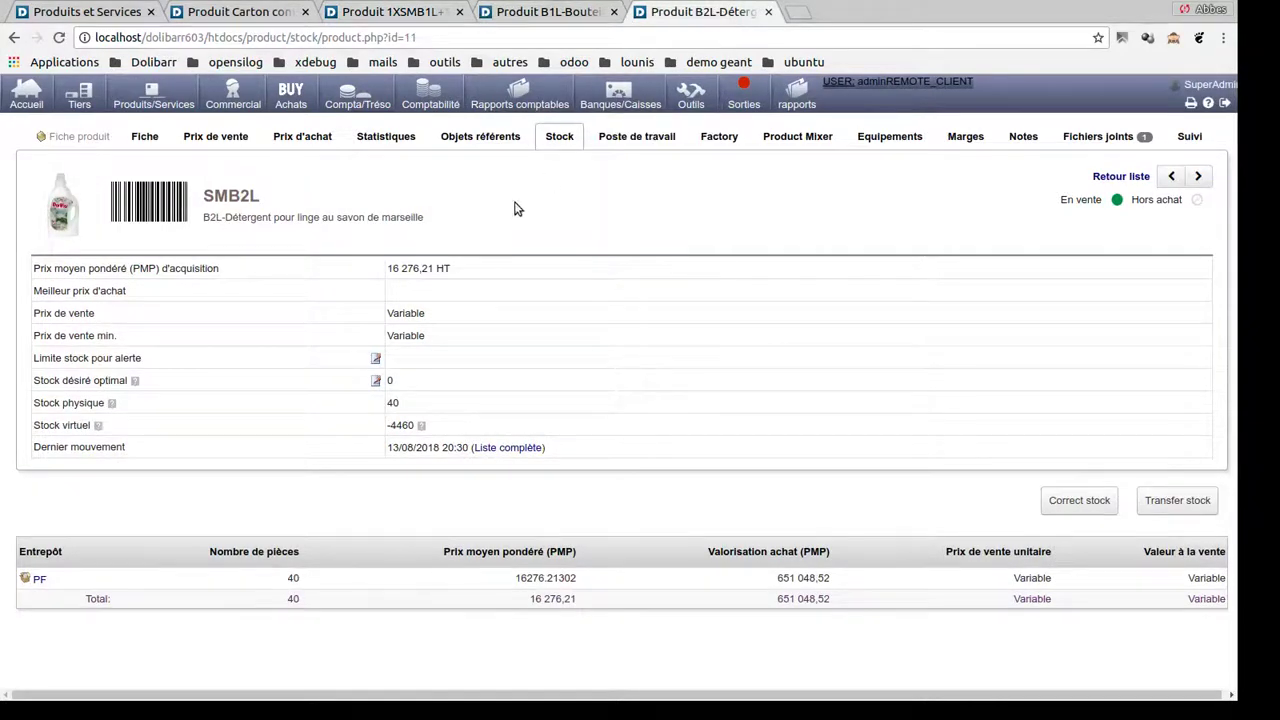
left_click(560, 139)
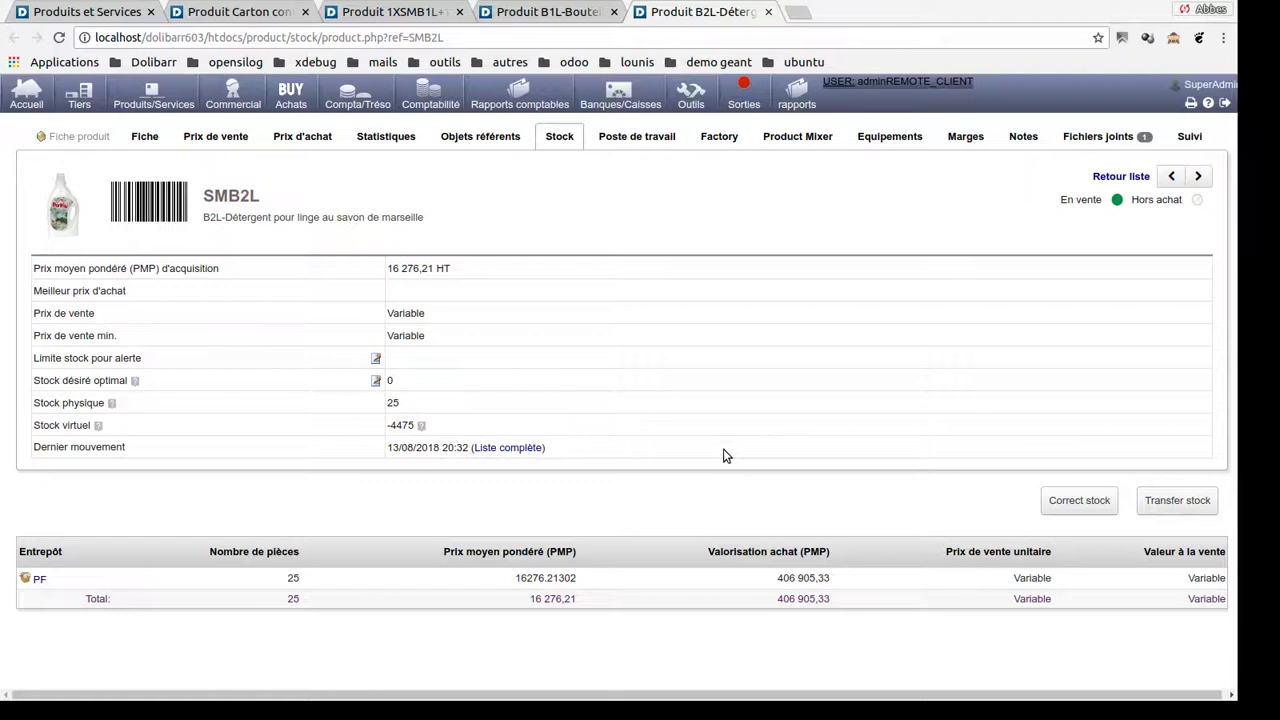
- Start a new equipment draft for the product PALETTE1, found by searching for "pale"
mouse_move(155, 92)
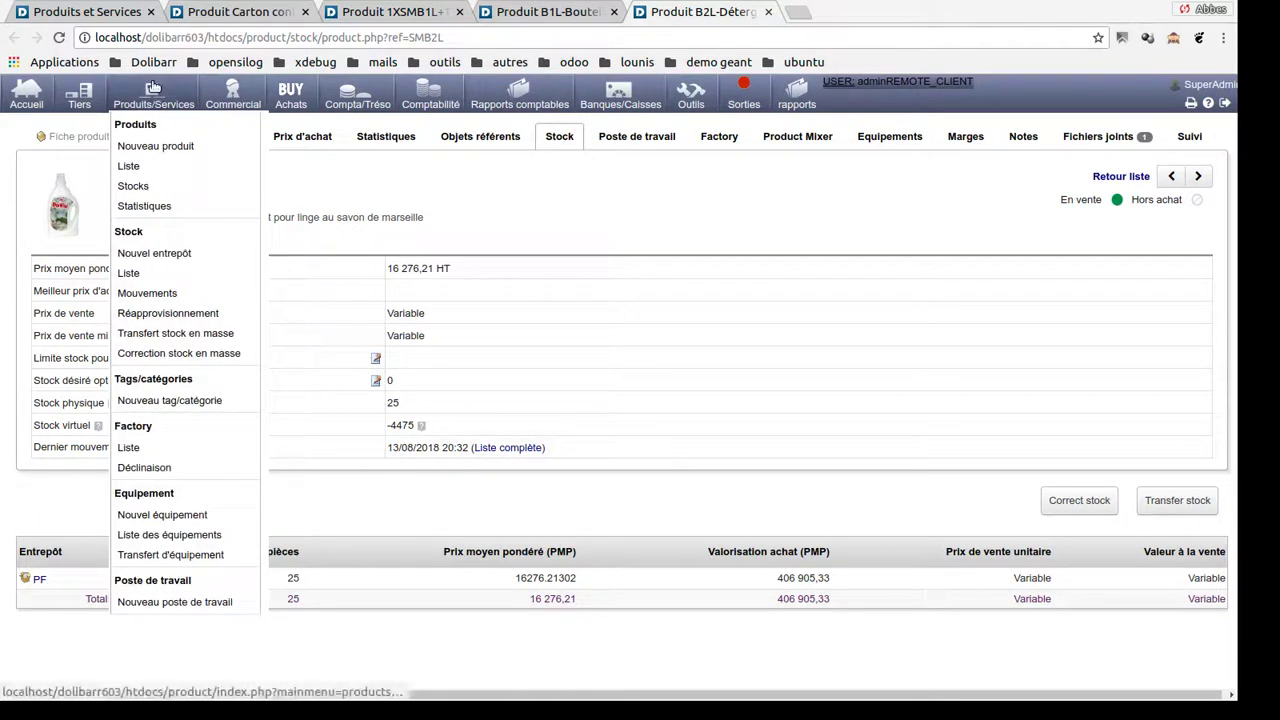
left_click(155, 515)
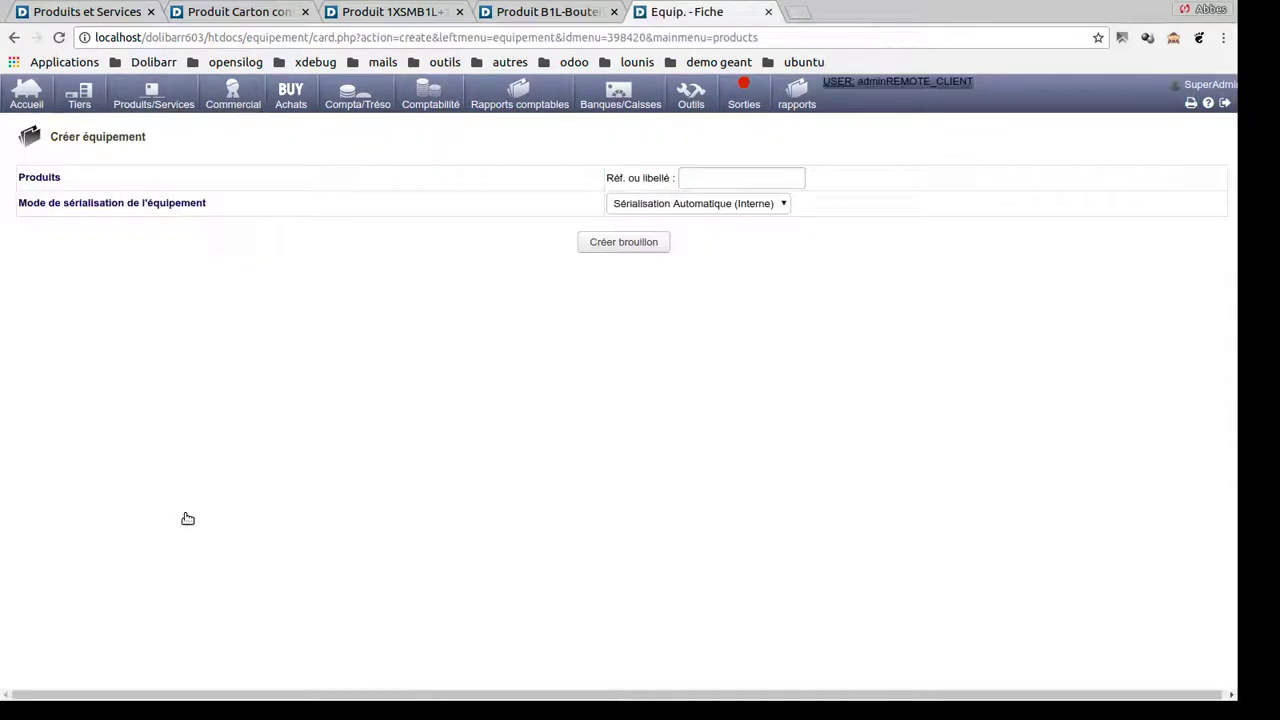
left_click(718, 179)
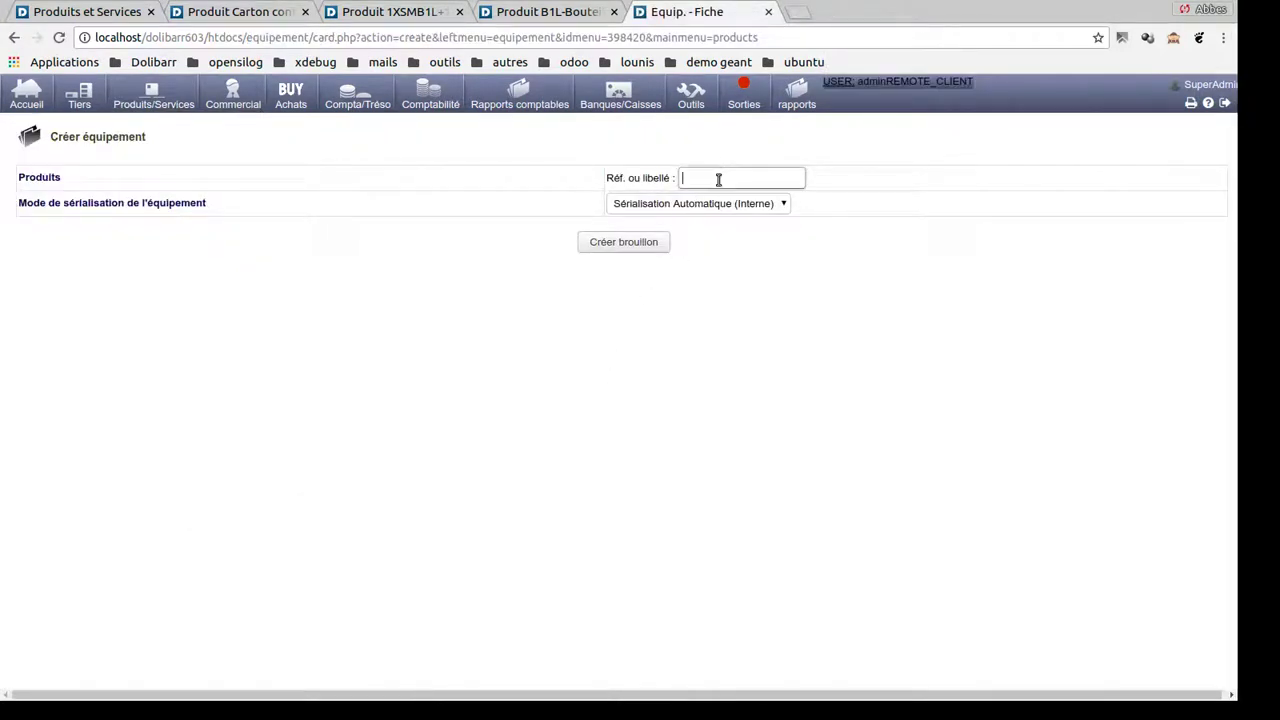
type("pa")
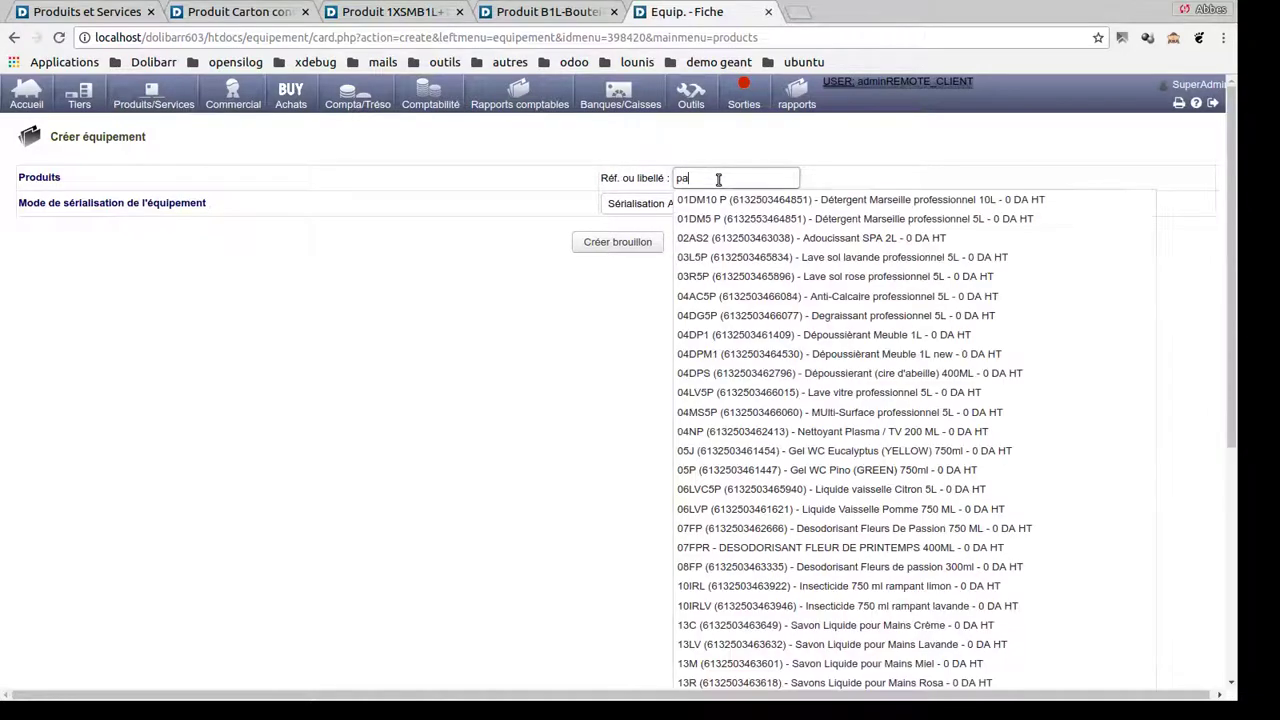
type("le")
left_click(721, 199)
left_click(630, 245)
left_click(630, 245)
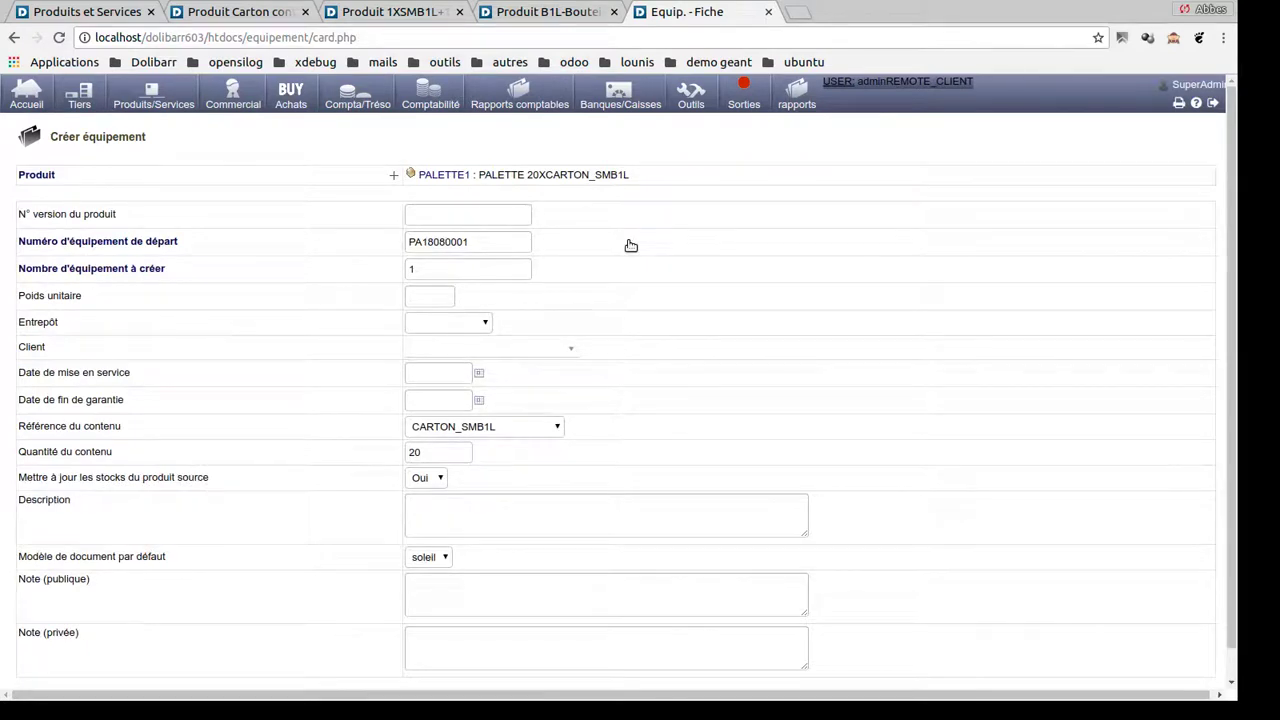
- Create the PALETTE1 equipment with PF as its warehouse, and show the equipment held in stock in that warehouse
left_click(480, 324)
key("Down")
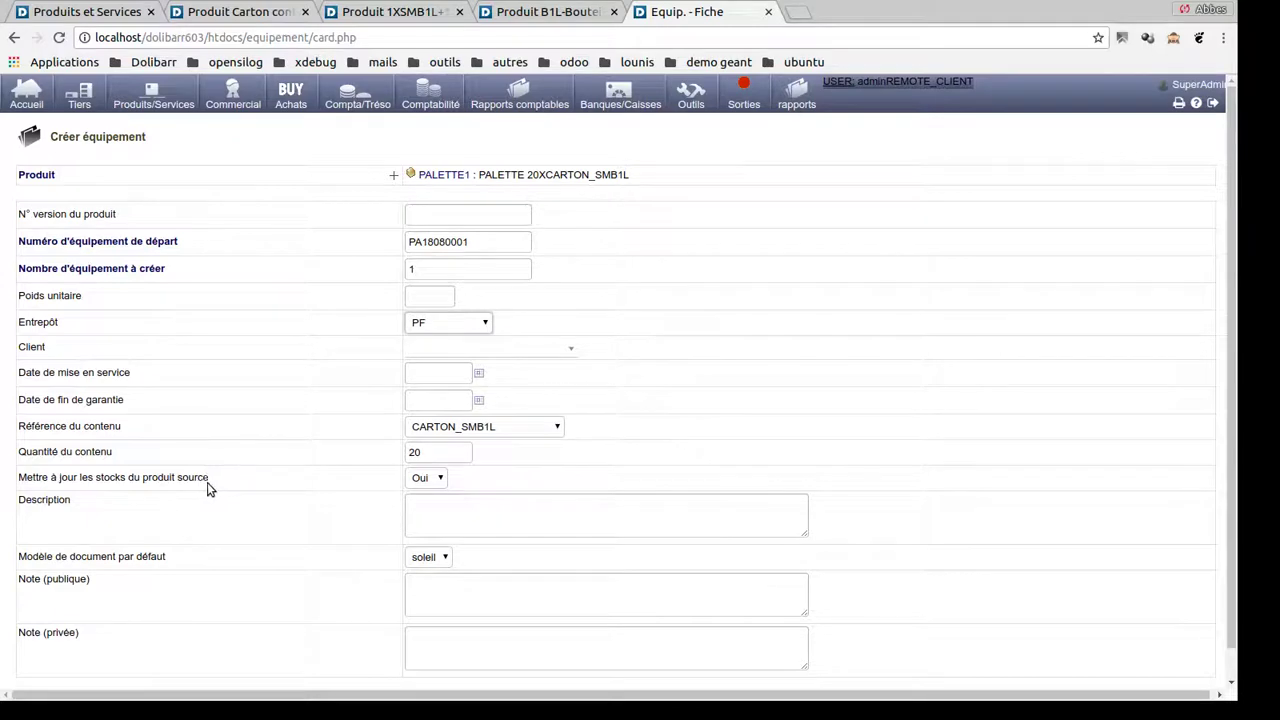
scroll(520, 491, "down", 1)
left_click(614, 673)
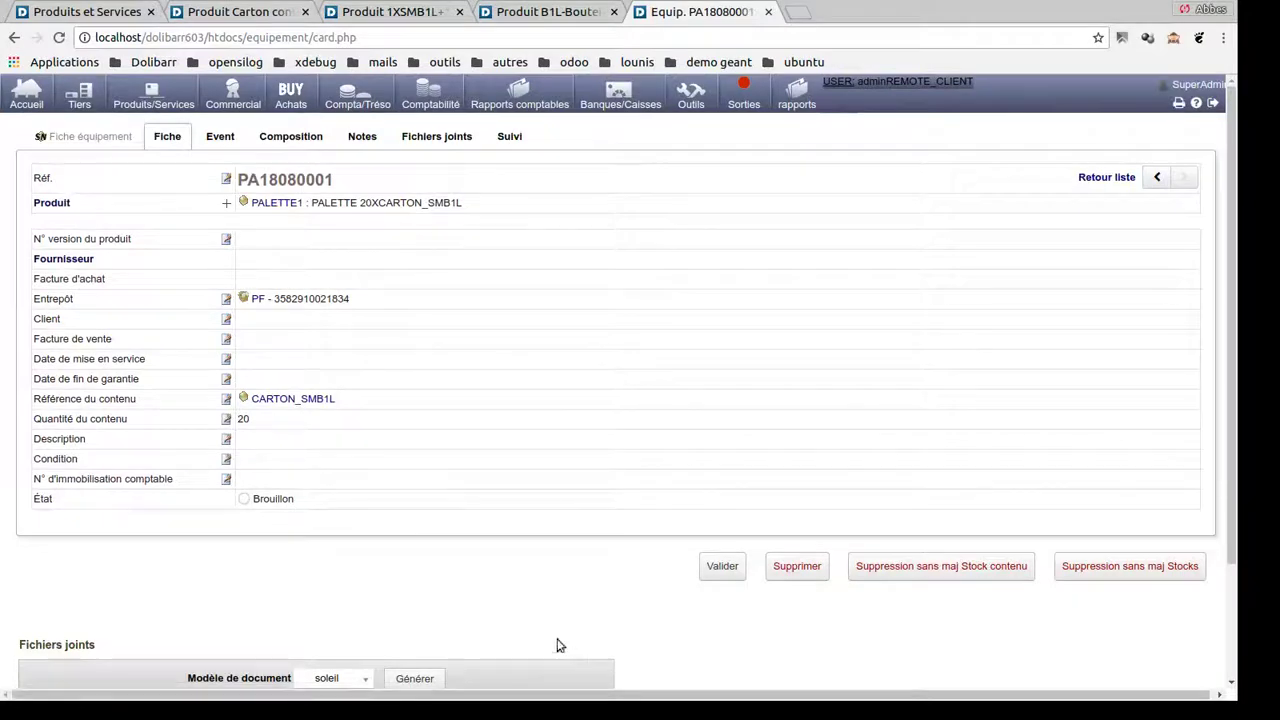
left_click(257, 300)
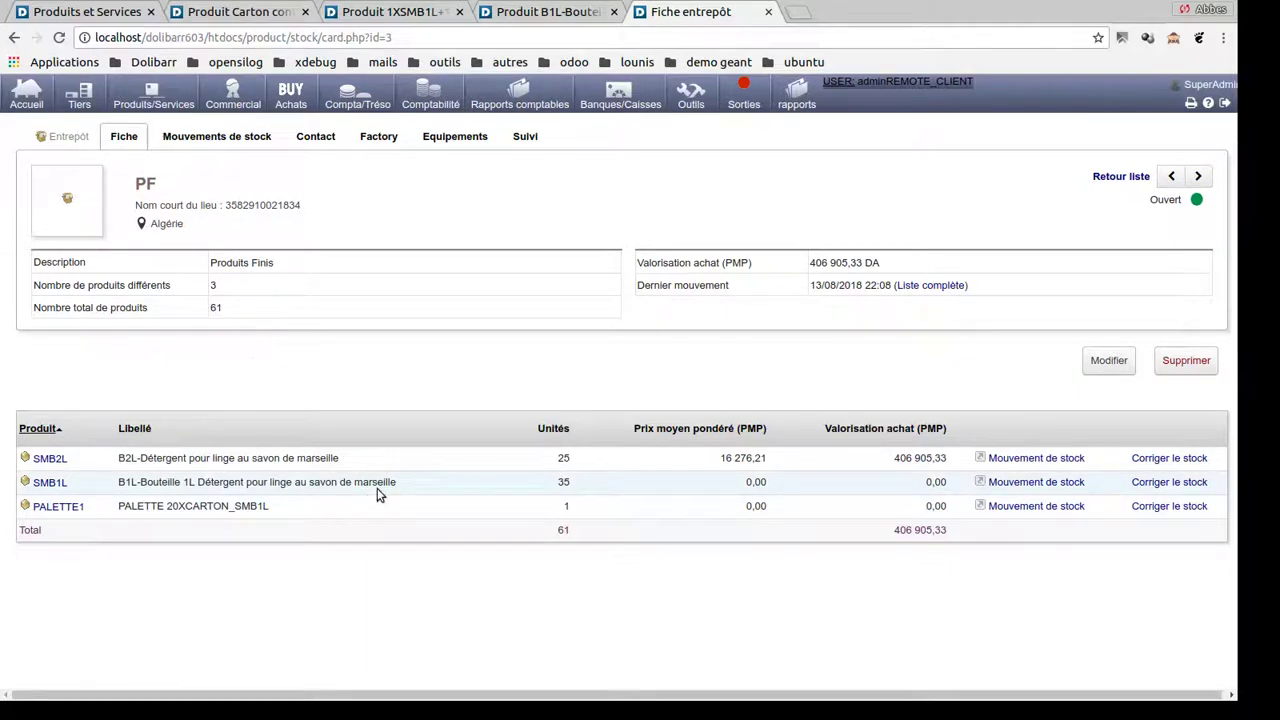
left_click(455, 138)
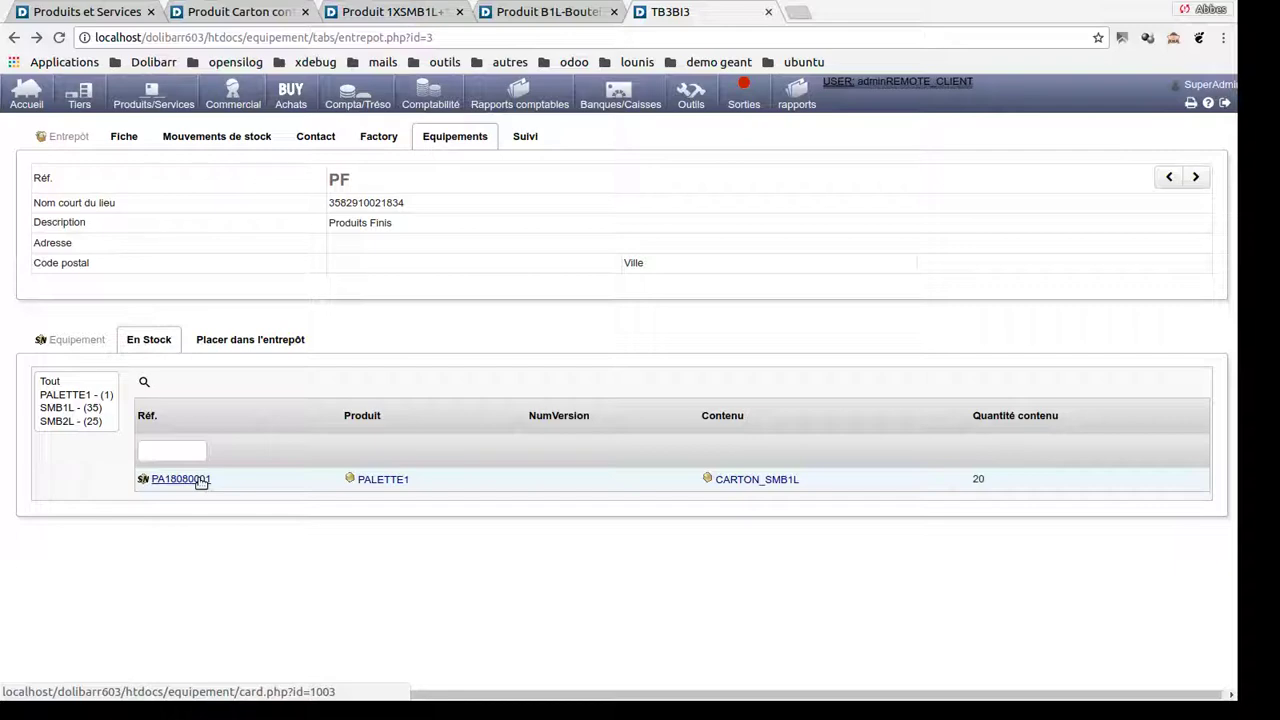
- Open the local page "demo 2018-08-09-2.html" in the current browser tab and move that tab to second place
left_click(544, 38)
key("ctrl+v")
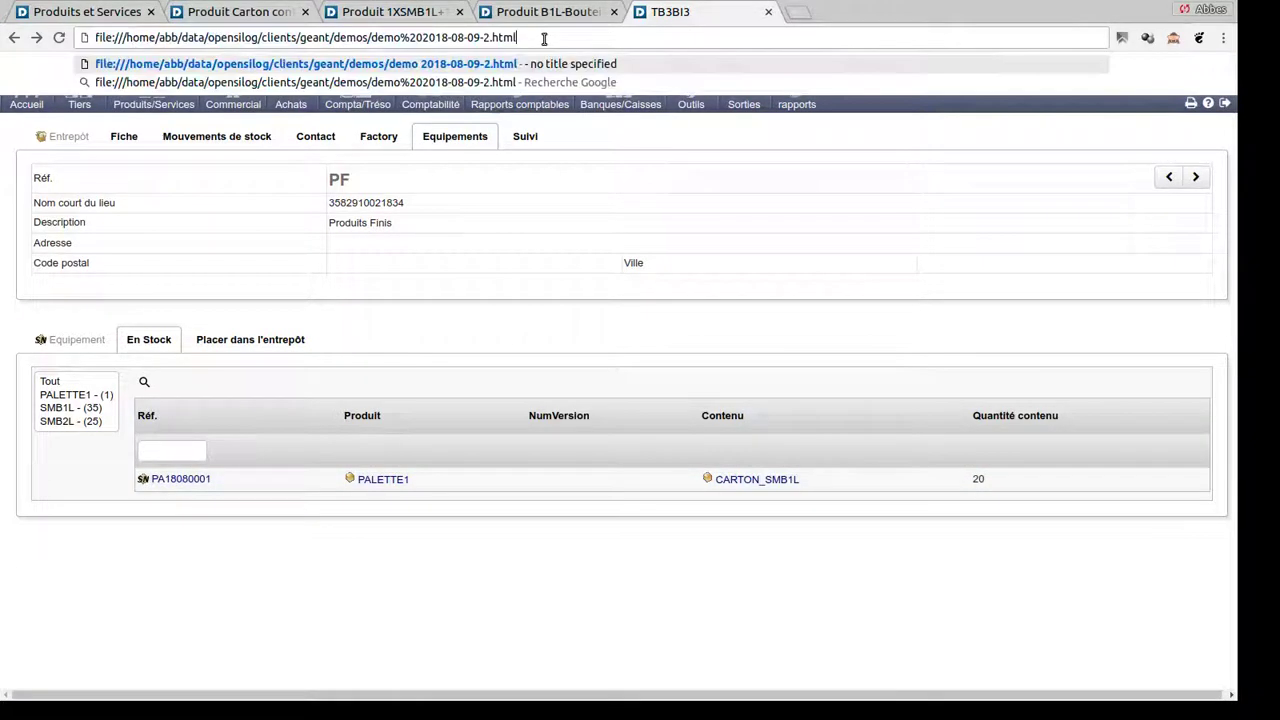
key("Return")
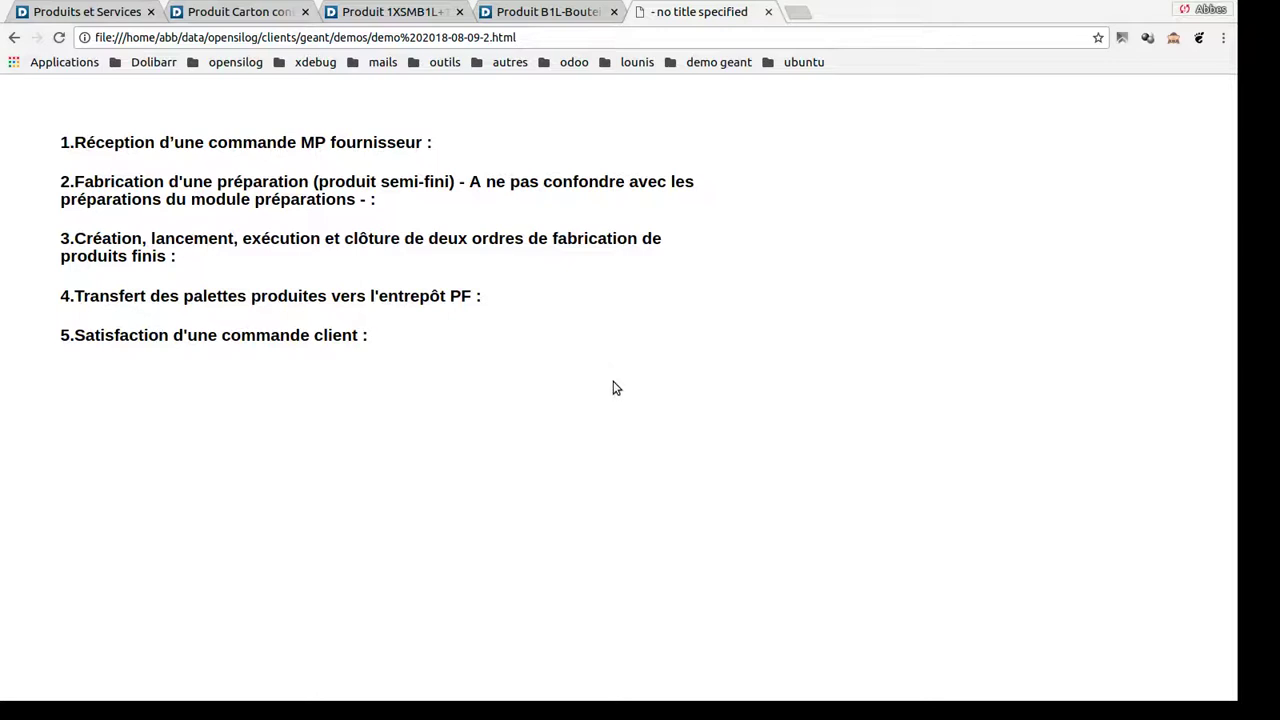
left_click_drag(705, 10, 225, 30)
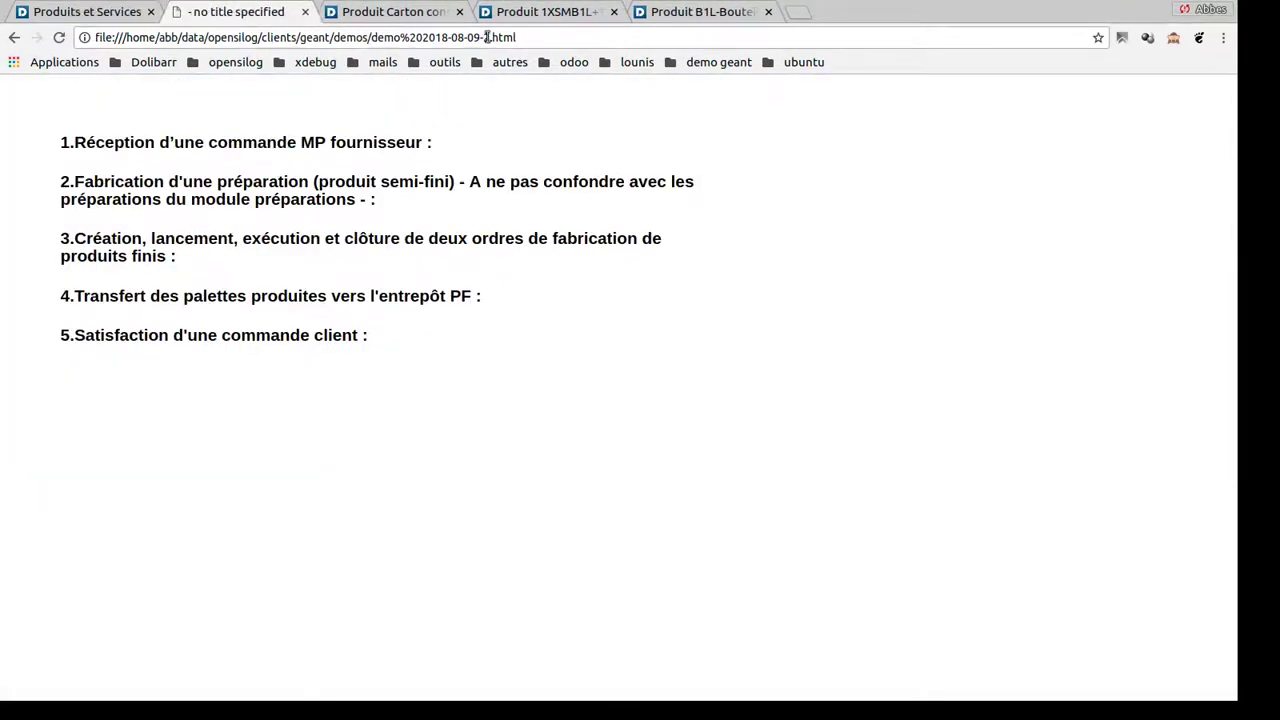
- Close the Carton and 1XSMB1L product tabs and switch to the tab of the B1L-Bouteille product
left_click(459, 11)
left_click(459, 14)
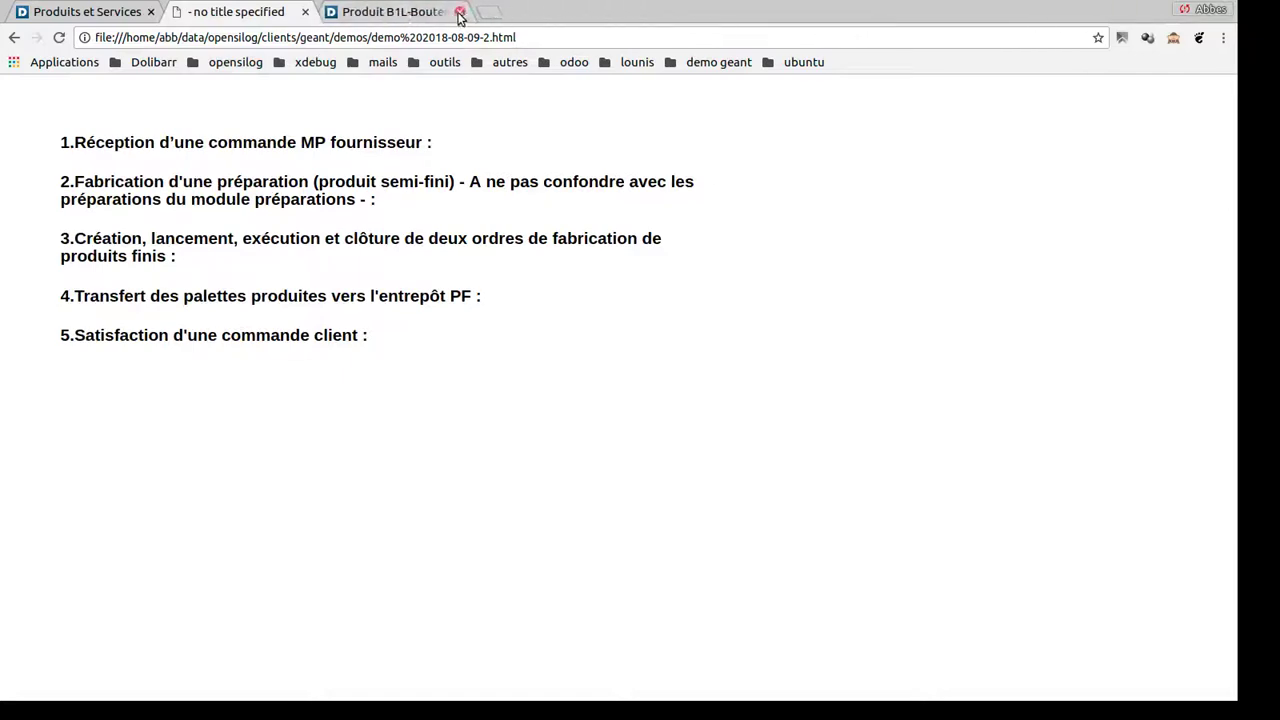
left_click(398, 14)
- Create a draft purchase order for the supplier Fournisseur solution base, keeping the default order settings
mouse_move(160, 94)
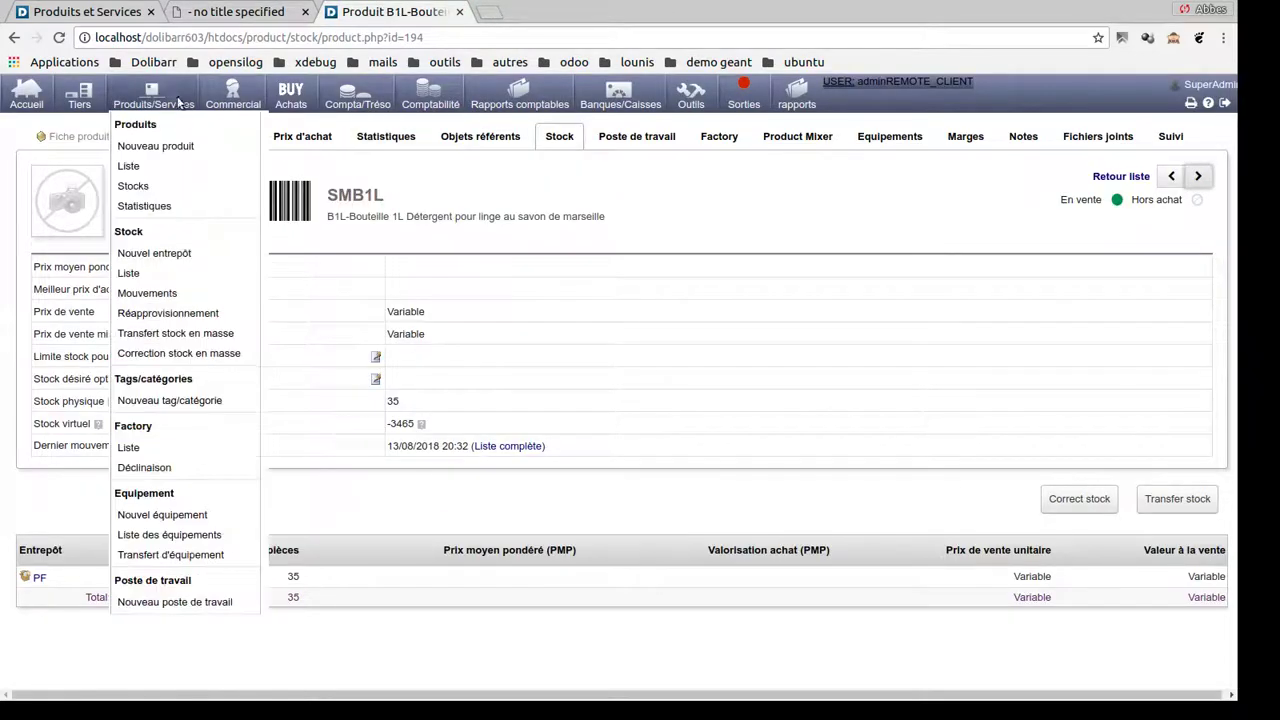
mouse_move(80, 95)
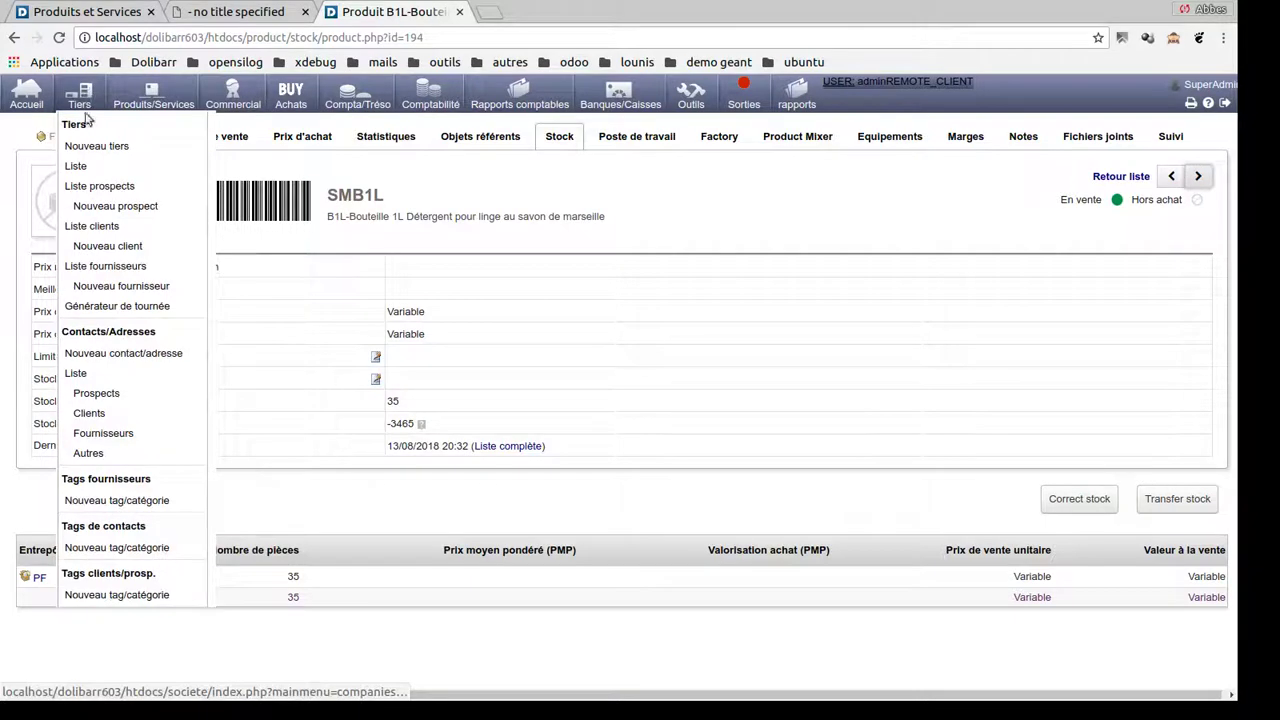
left_click(111, 272)
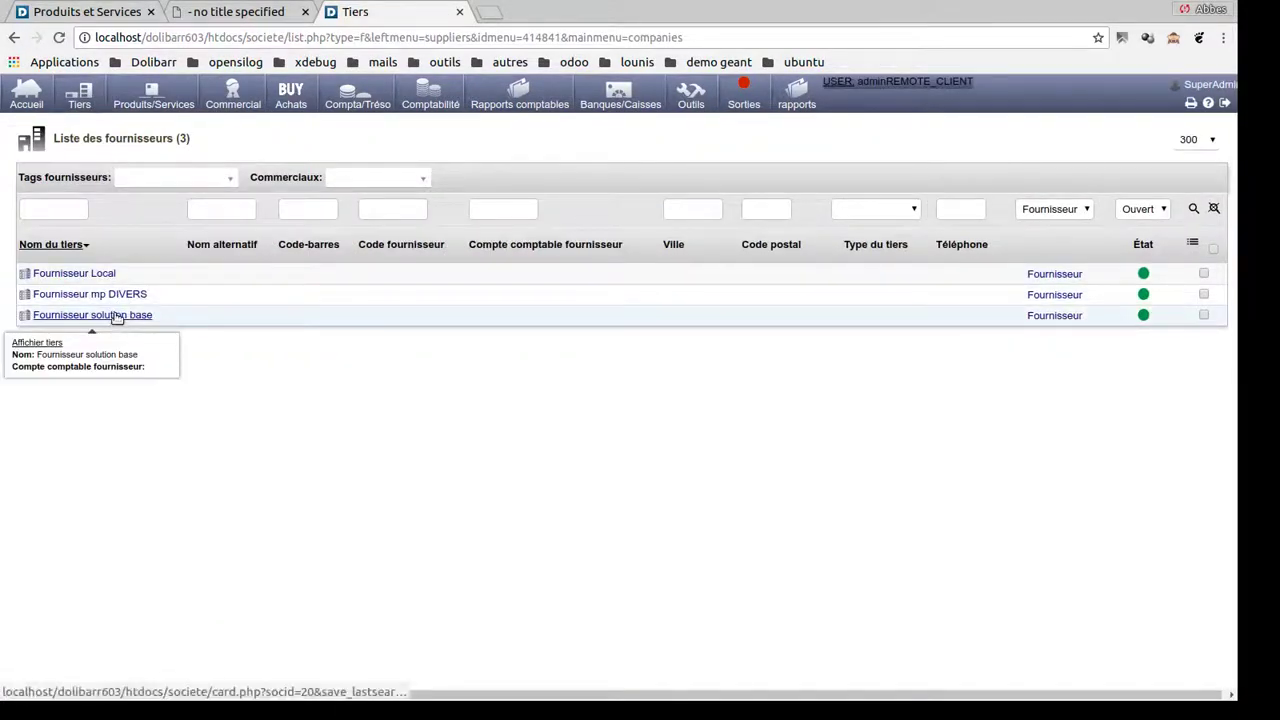
left_click(113, 316)
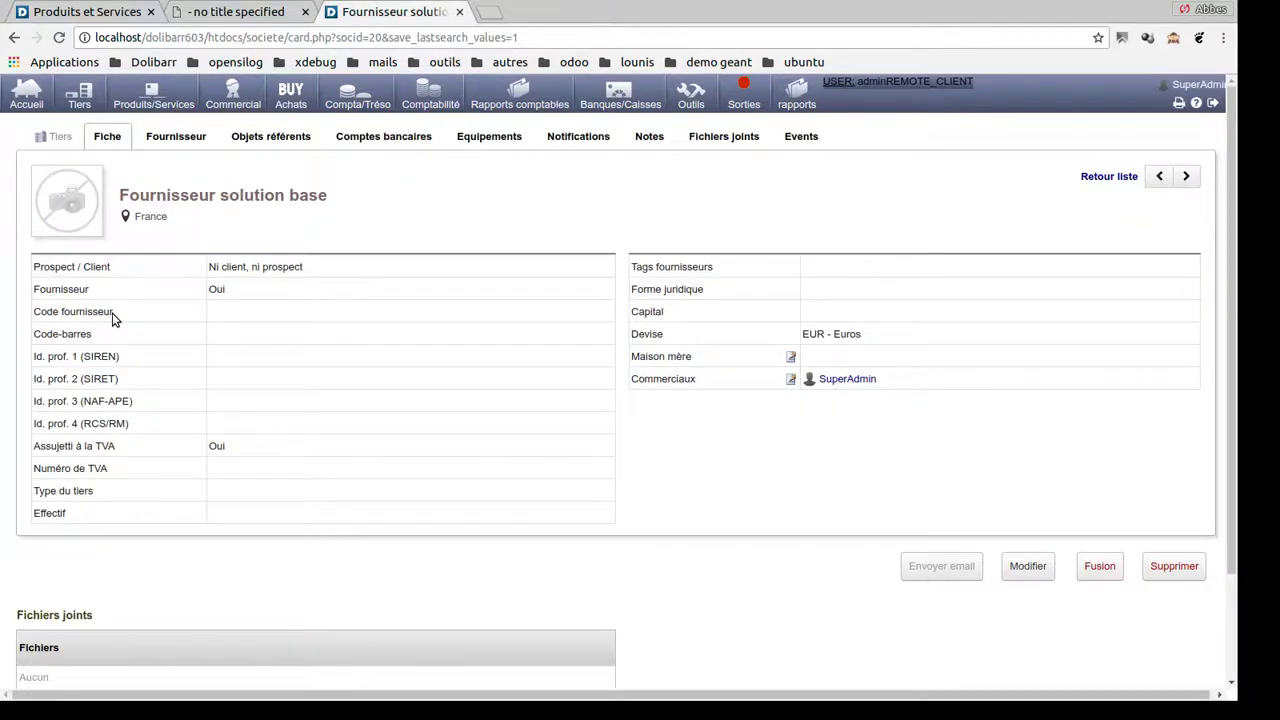
left_click(176, 138)
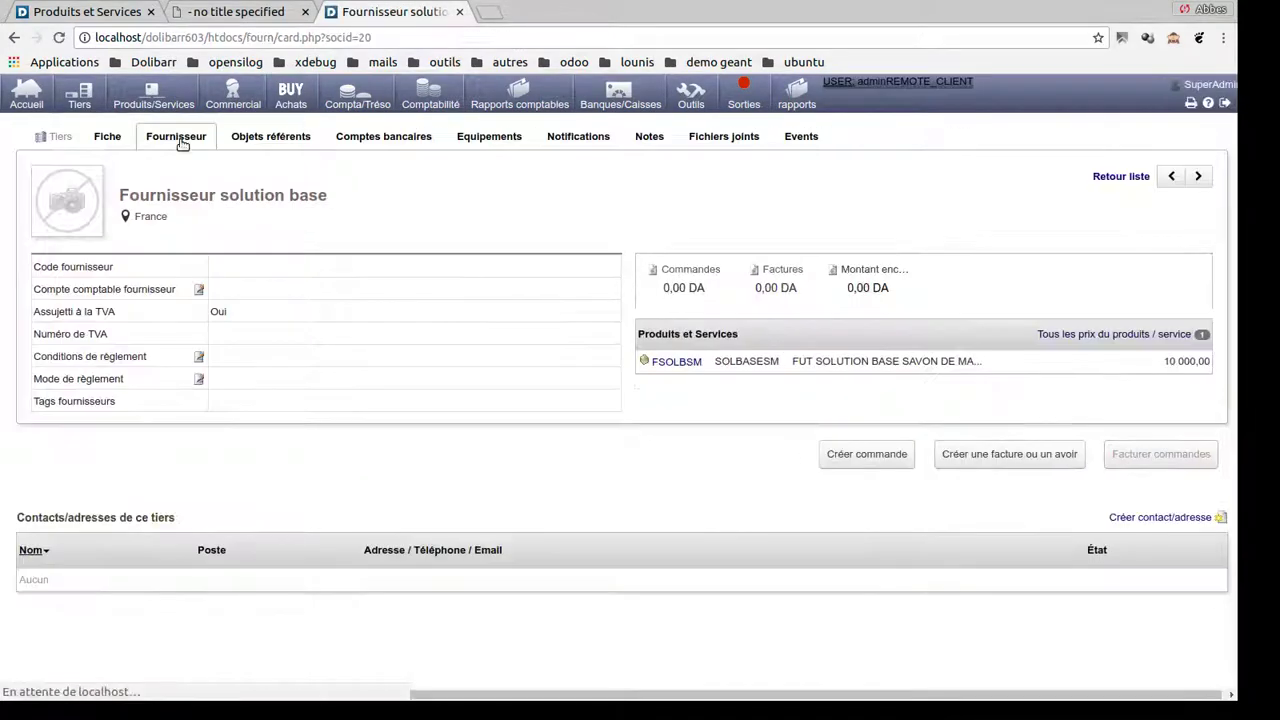
left_click(855, 462)
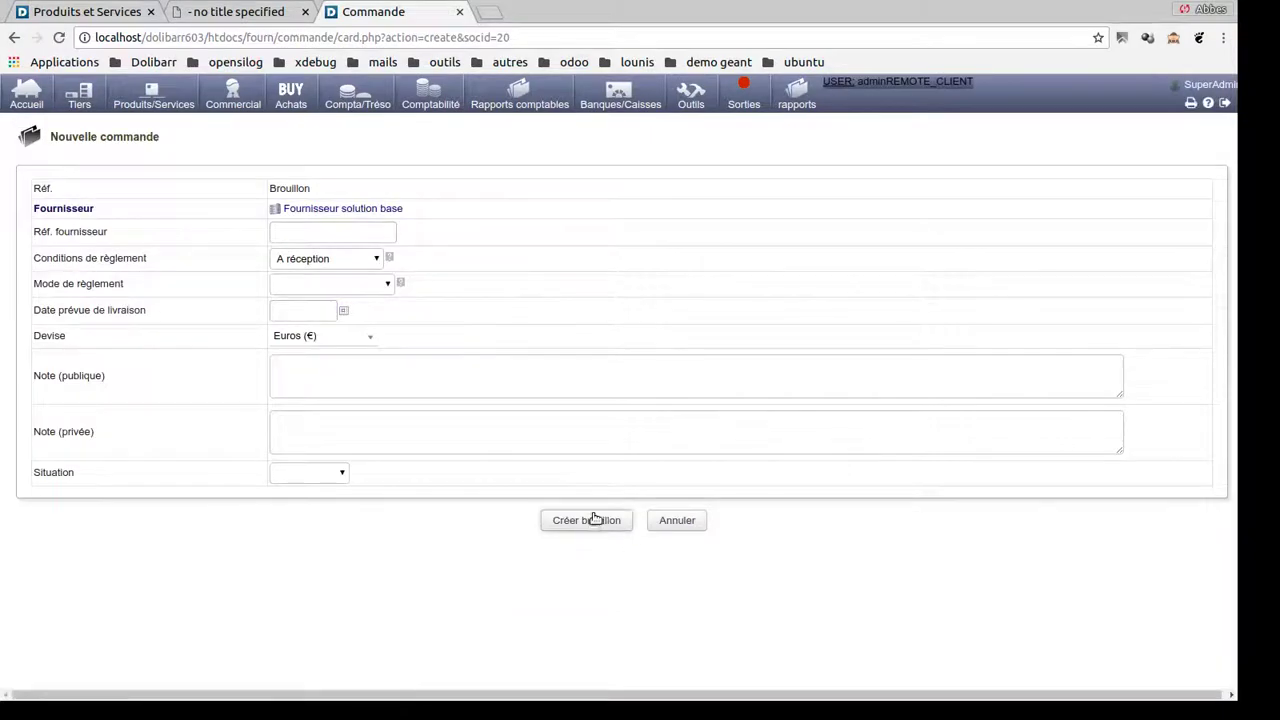
left_click(590, 515)
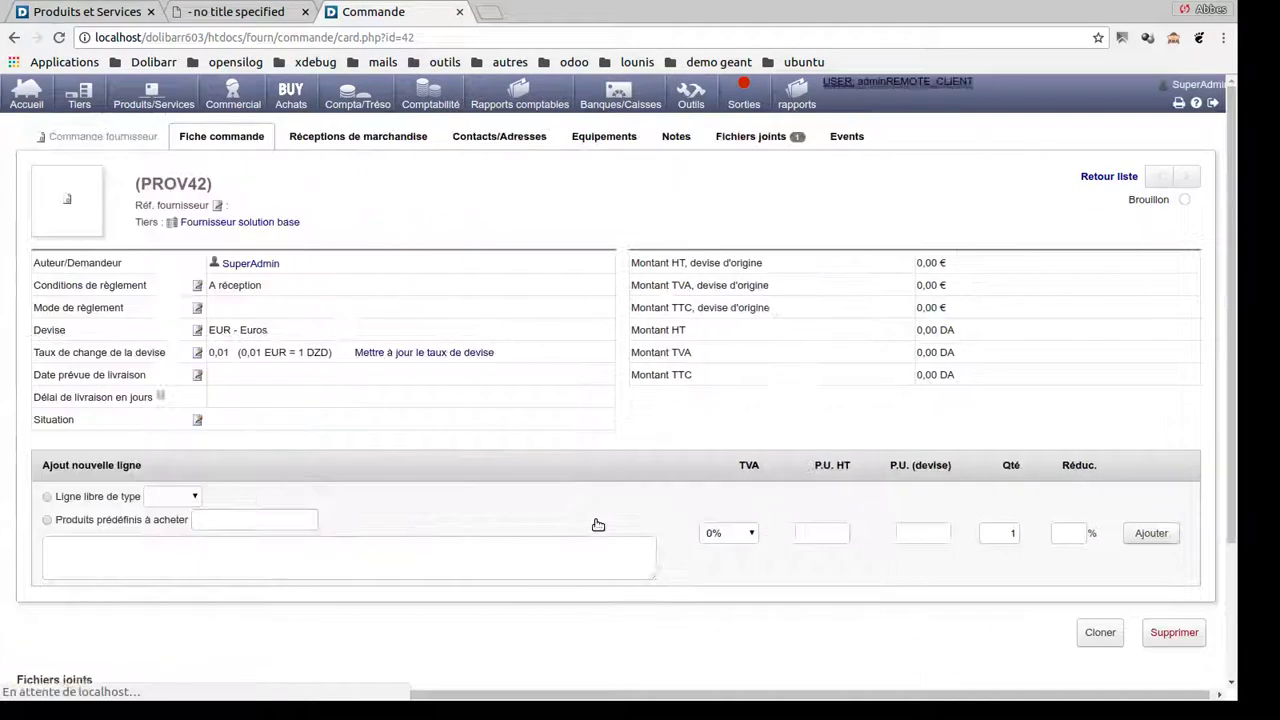
- Add the predefined product FSOLBSM, found by searching for "fs", to the supplier order with a quantity of 10
left_click(244, 520)
type("fs")
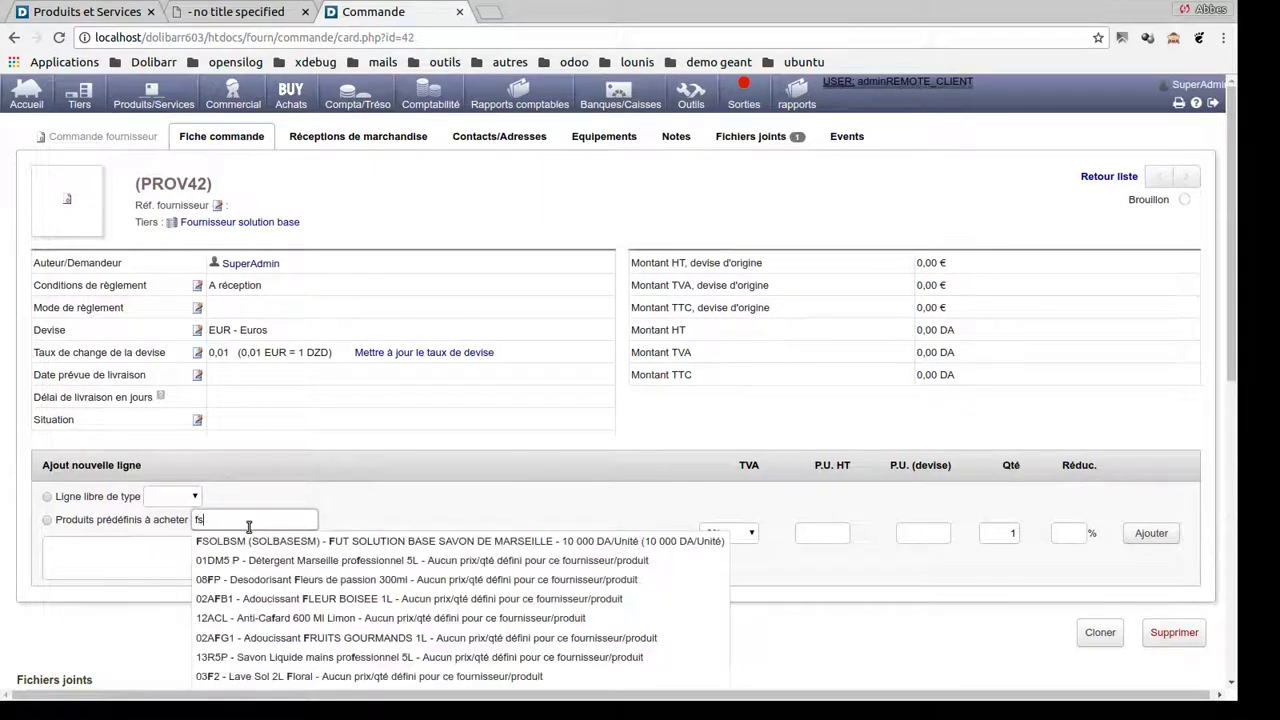
left_click(262, 541)
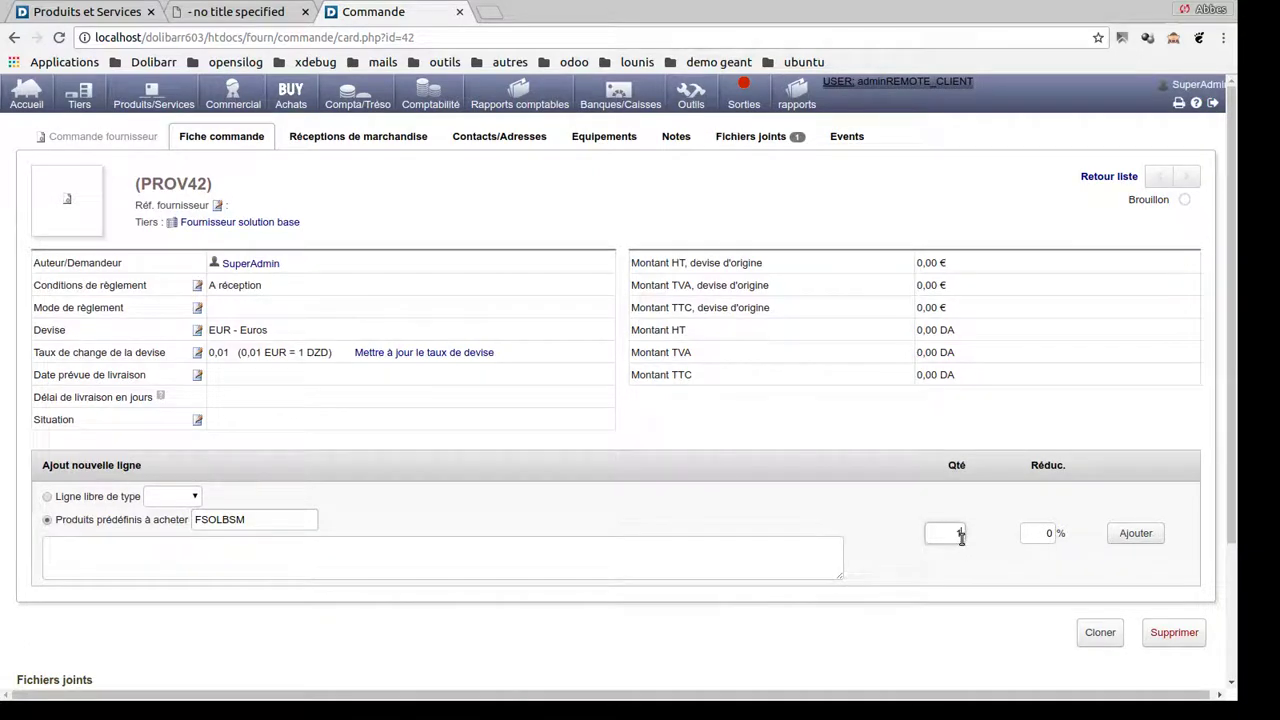
type("0")
left_click(1146, 532)
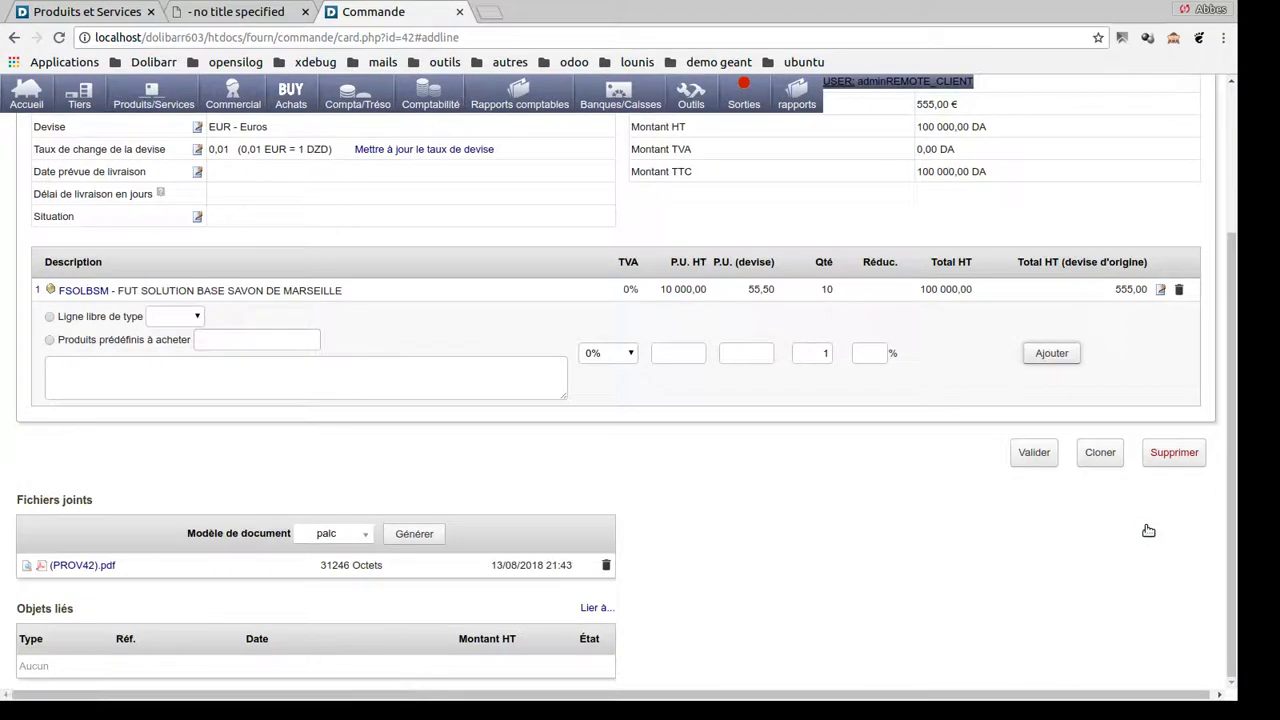
- Validate the supplier order for FSOLBSM and approve it
left_click(1048, 456)
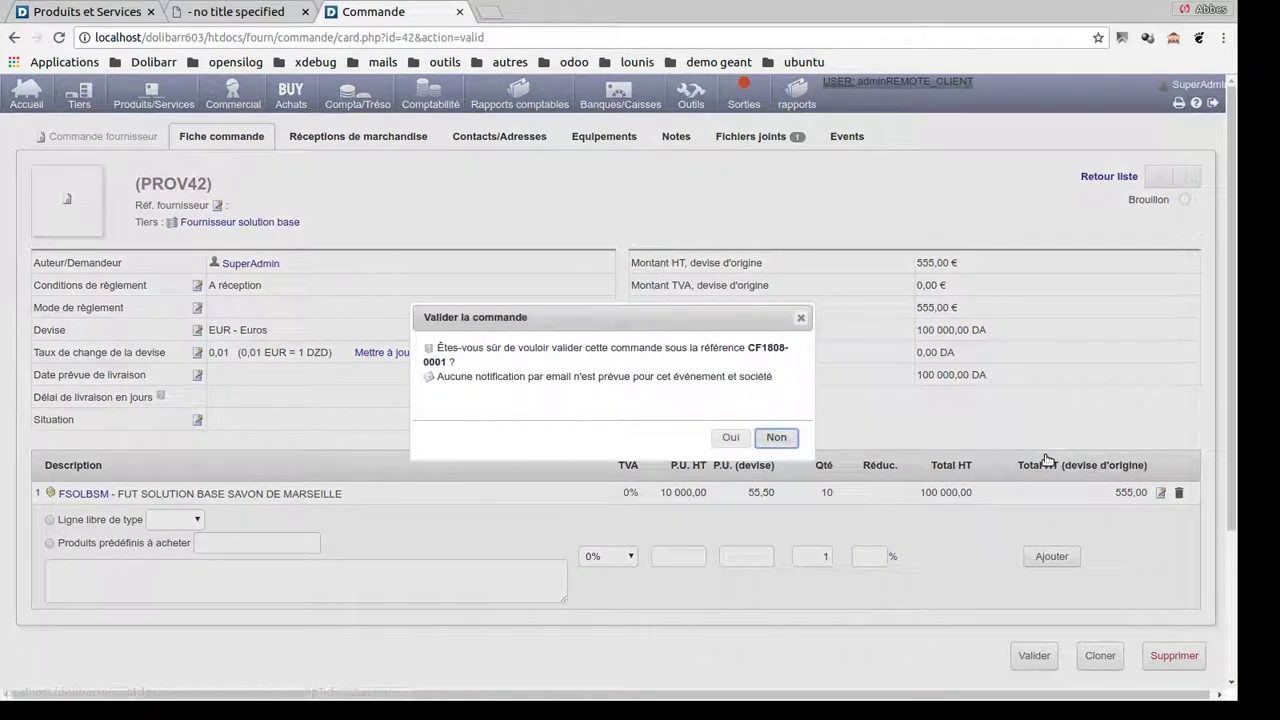
left_click(731, 437)
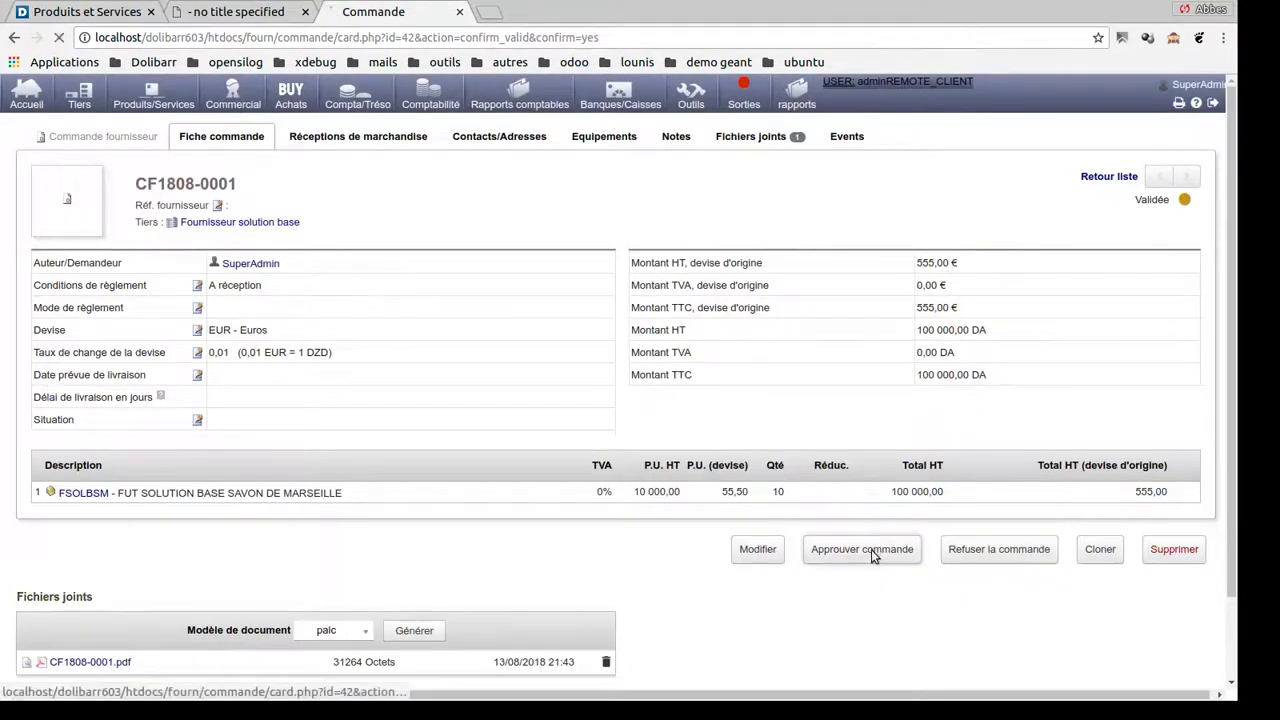
left_click(864, 551)
left_click(731, 453)
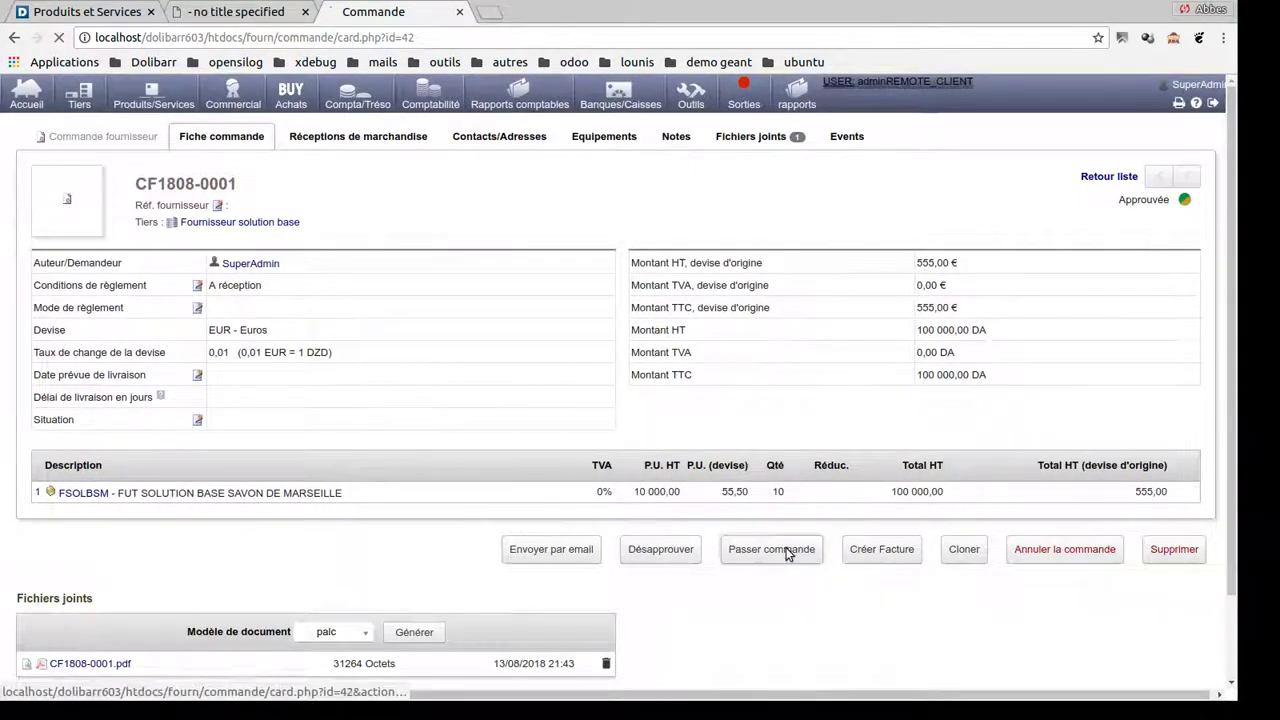
- Place the approved supplier order with the order date 13/08/2018
left_click(790, 550)
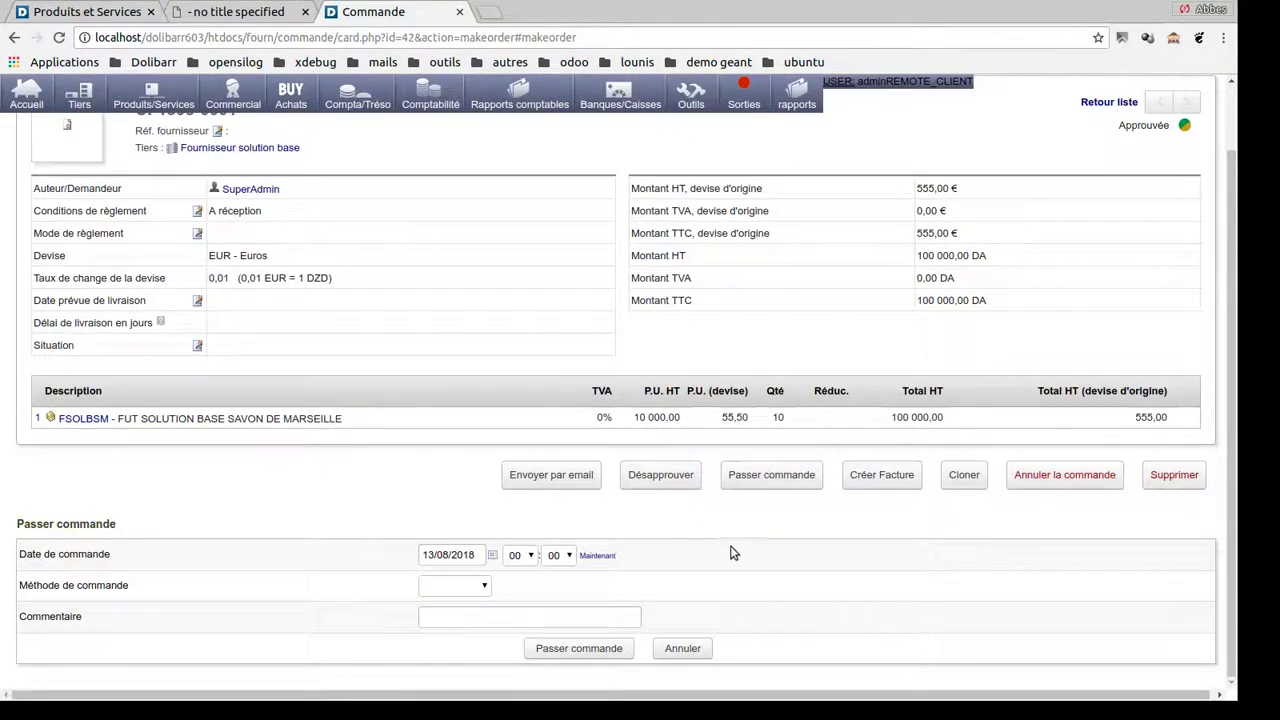
left_click(608, 648)
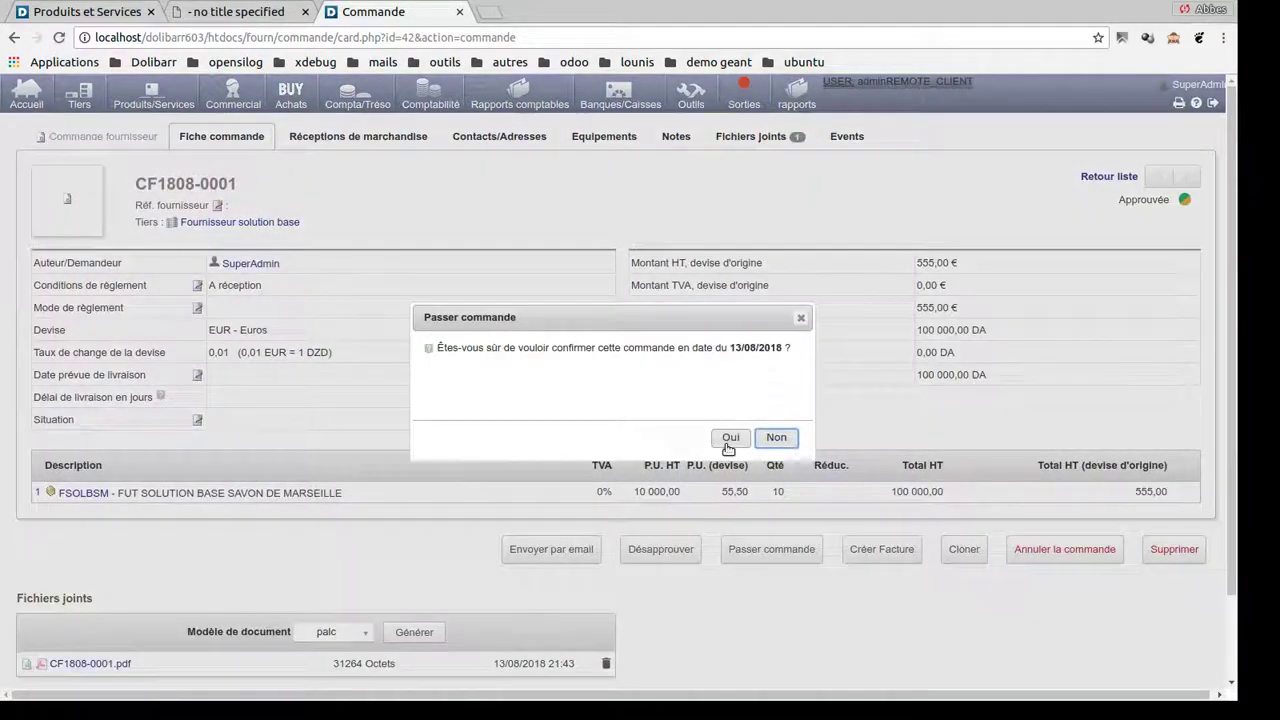
left_click(730, 437)
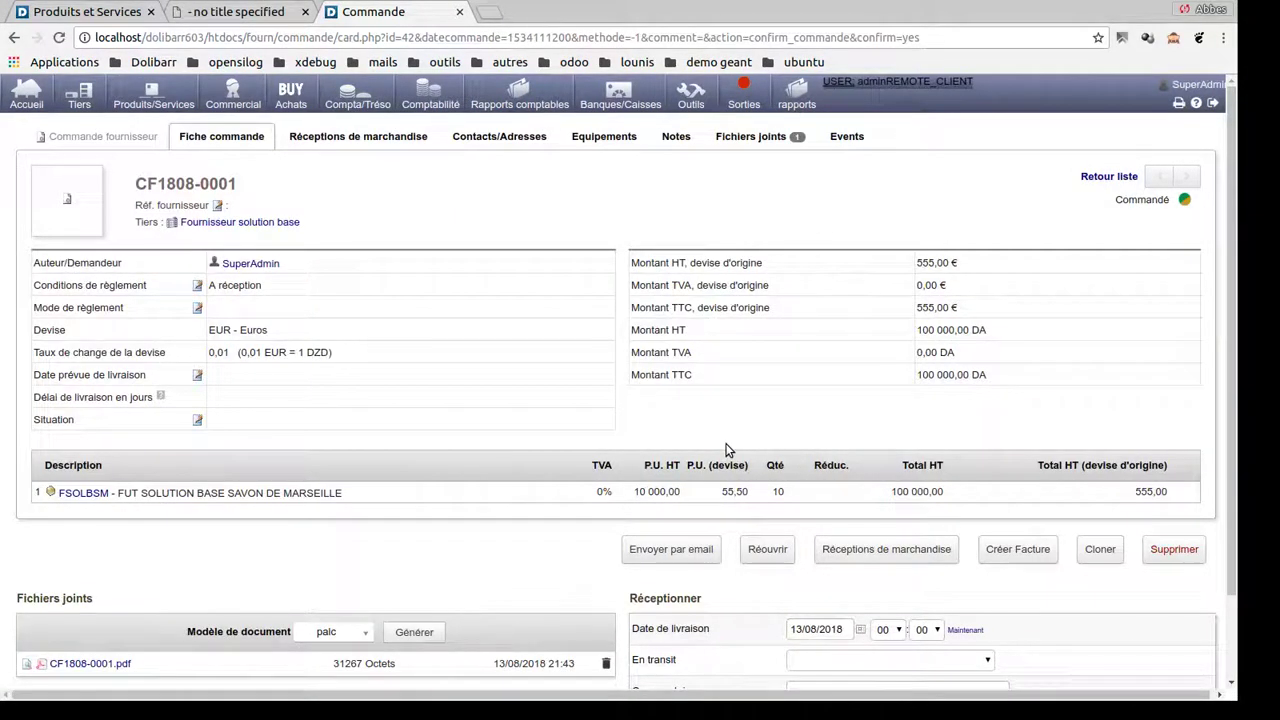
- Receive 5 units of FSOLBSM from the supplier order into the MP warehouse
scroll(737, 470, "down", 2)
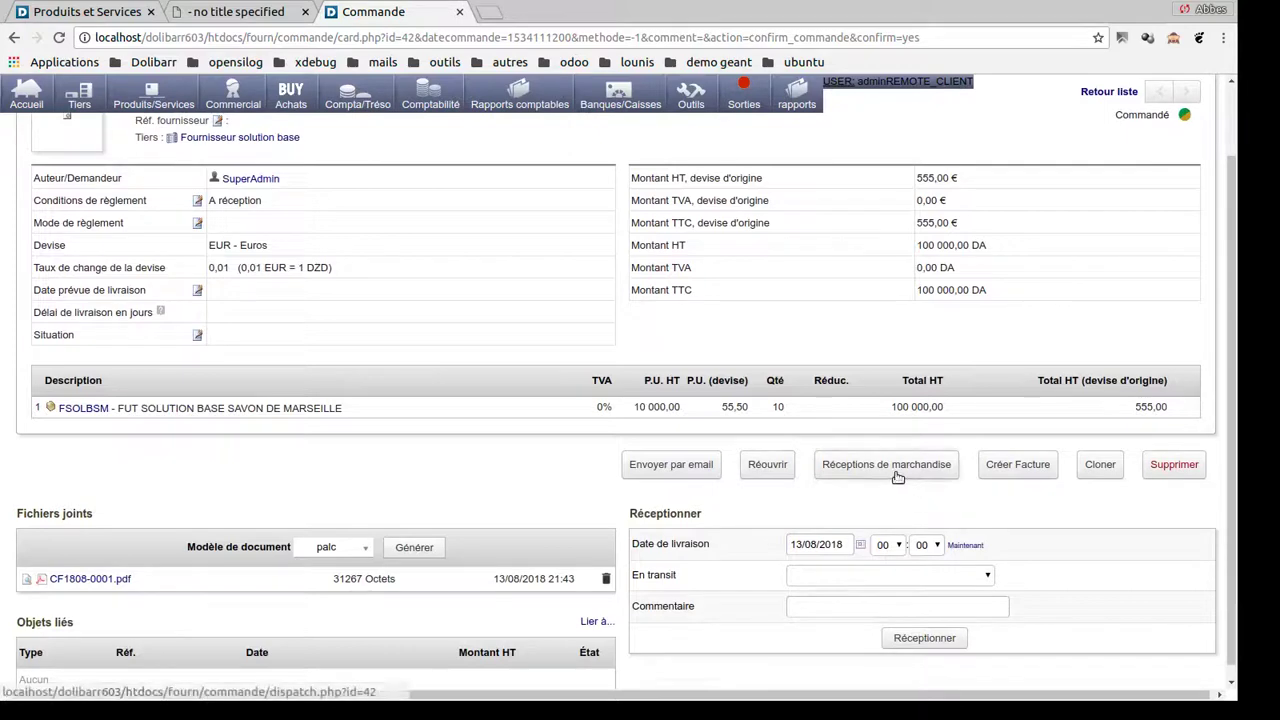
left_click(852, 468)
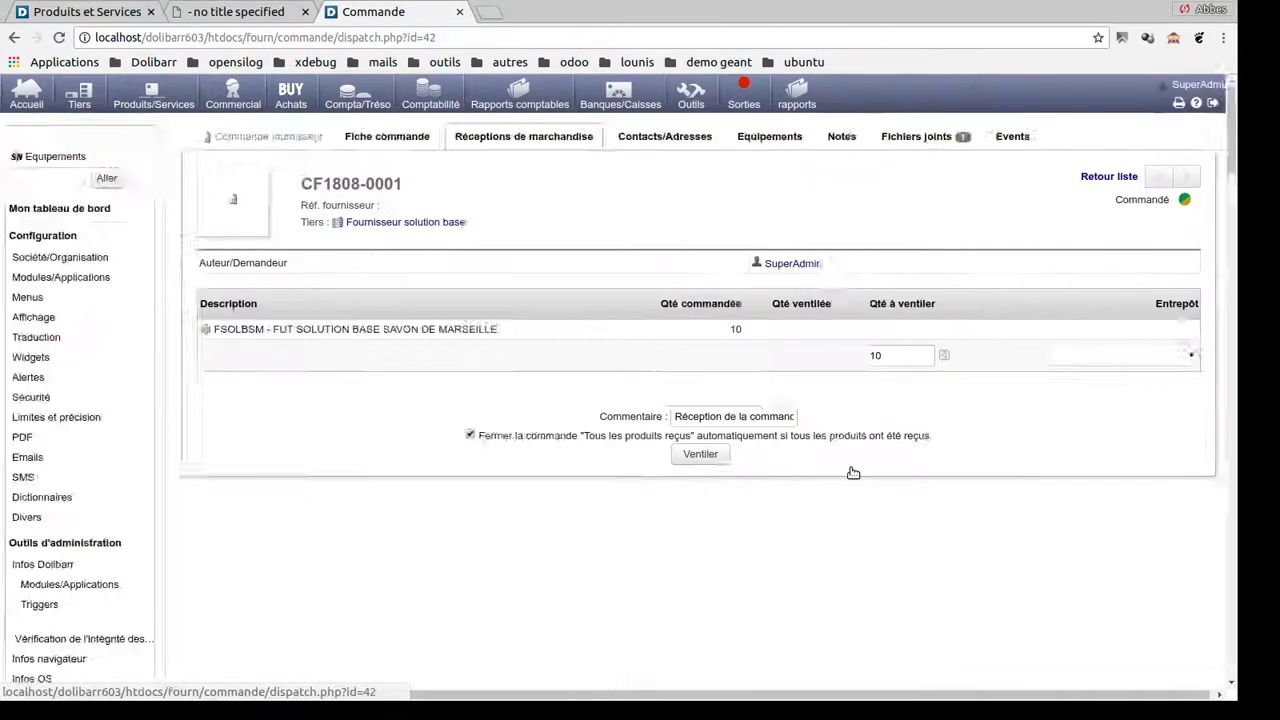
double_click(860, 356)
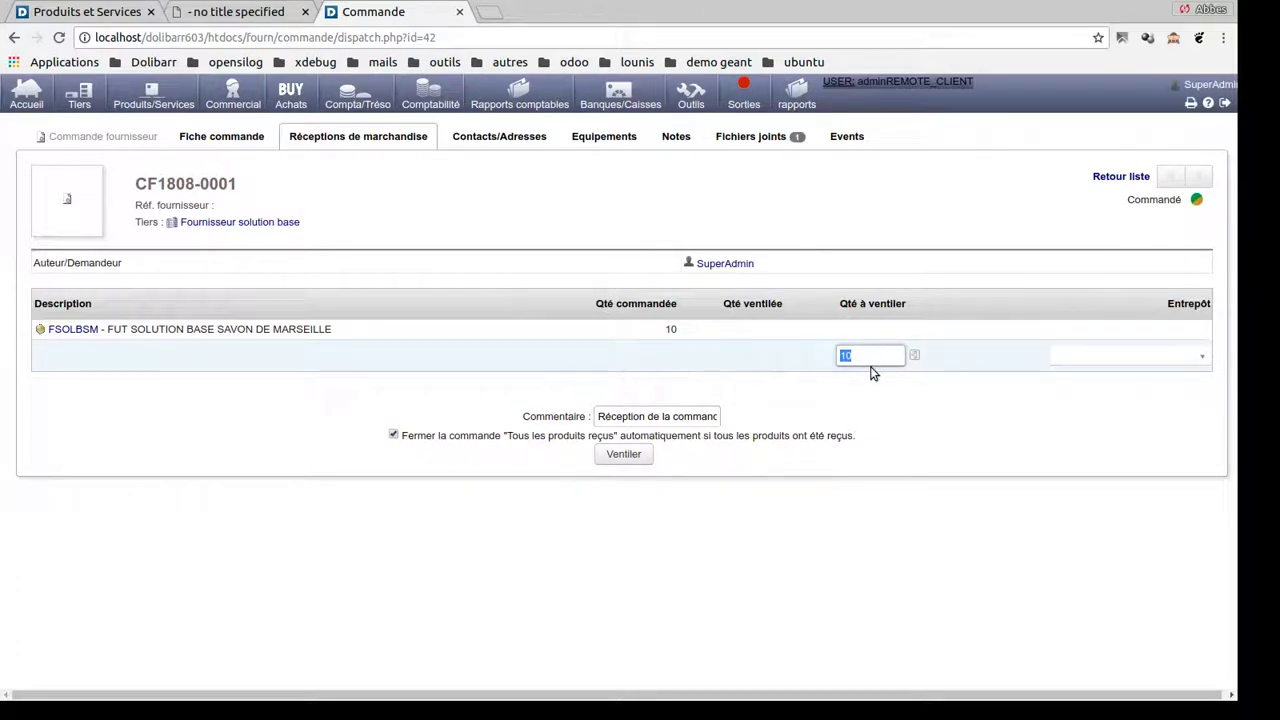
type("5")
left_click(863, 384)
left_click(1153, 358)
left_click(1122, 420)
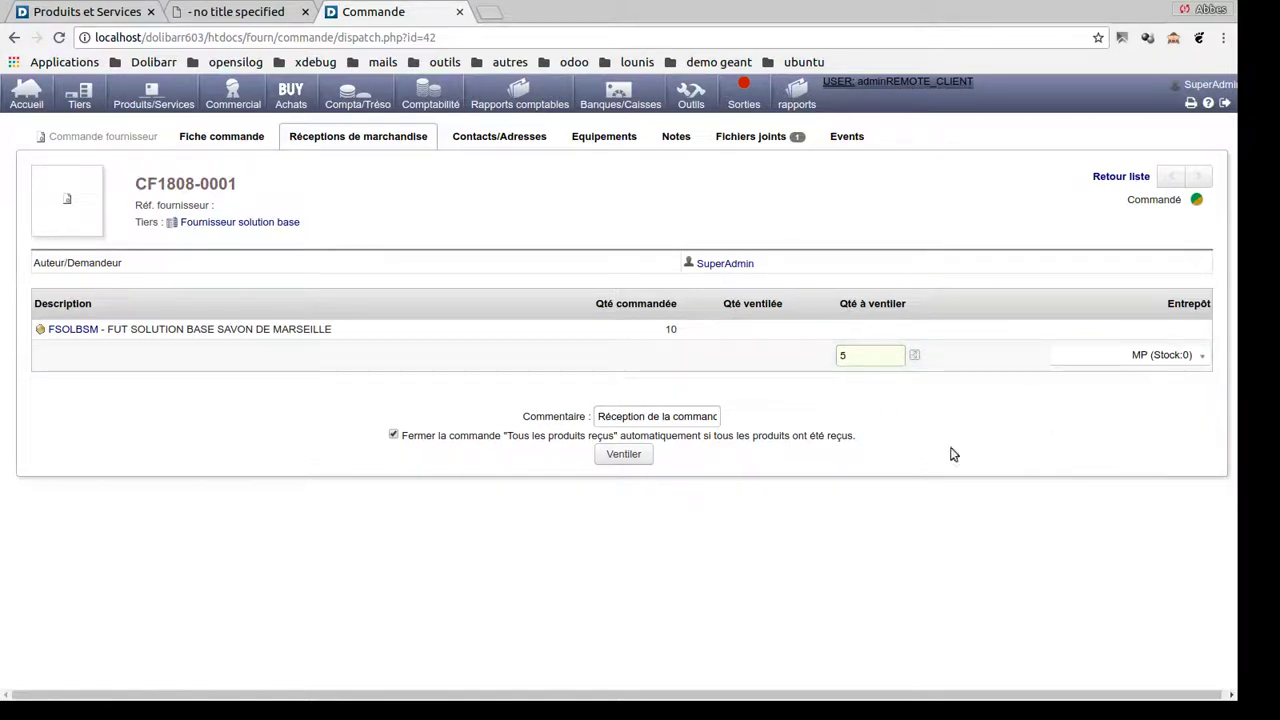
left_click(638, 456)
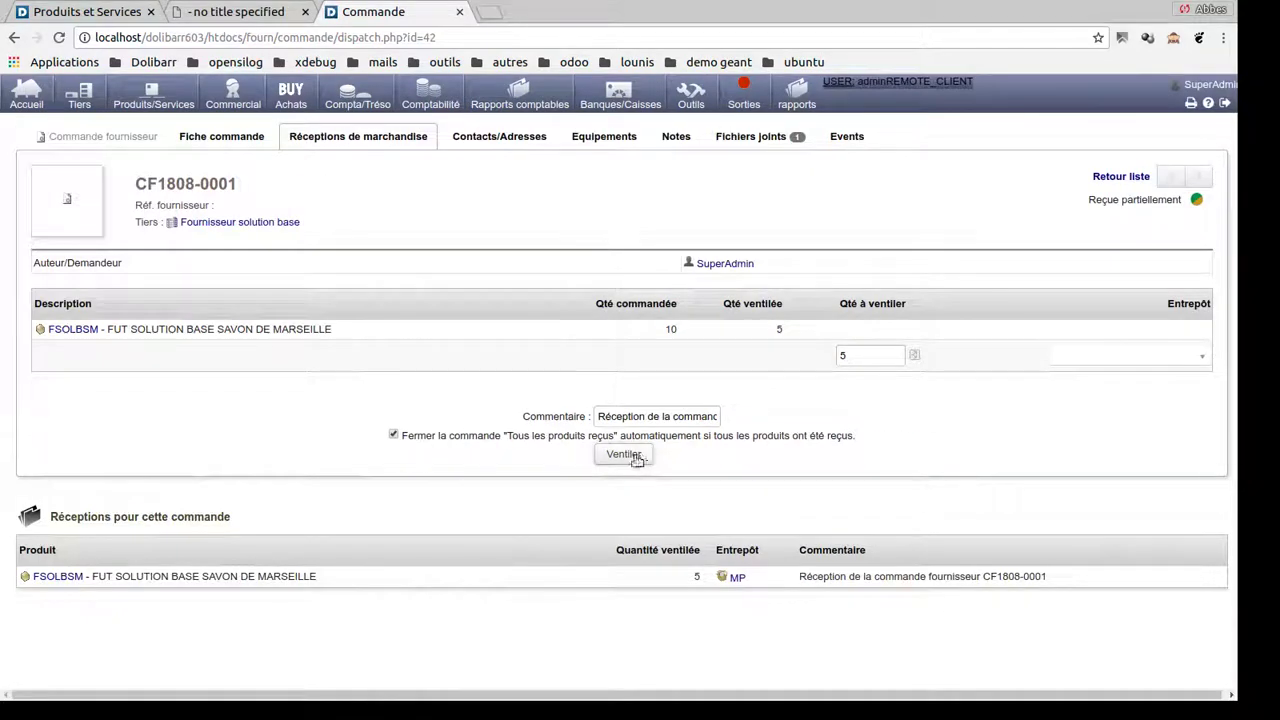
- Create equipment for the five received FSOLBSM units with the external serial numbers 01, 02, 03, 04 and 05
left_click(610, 140)
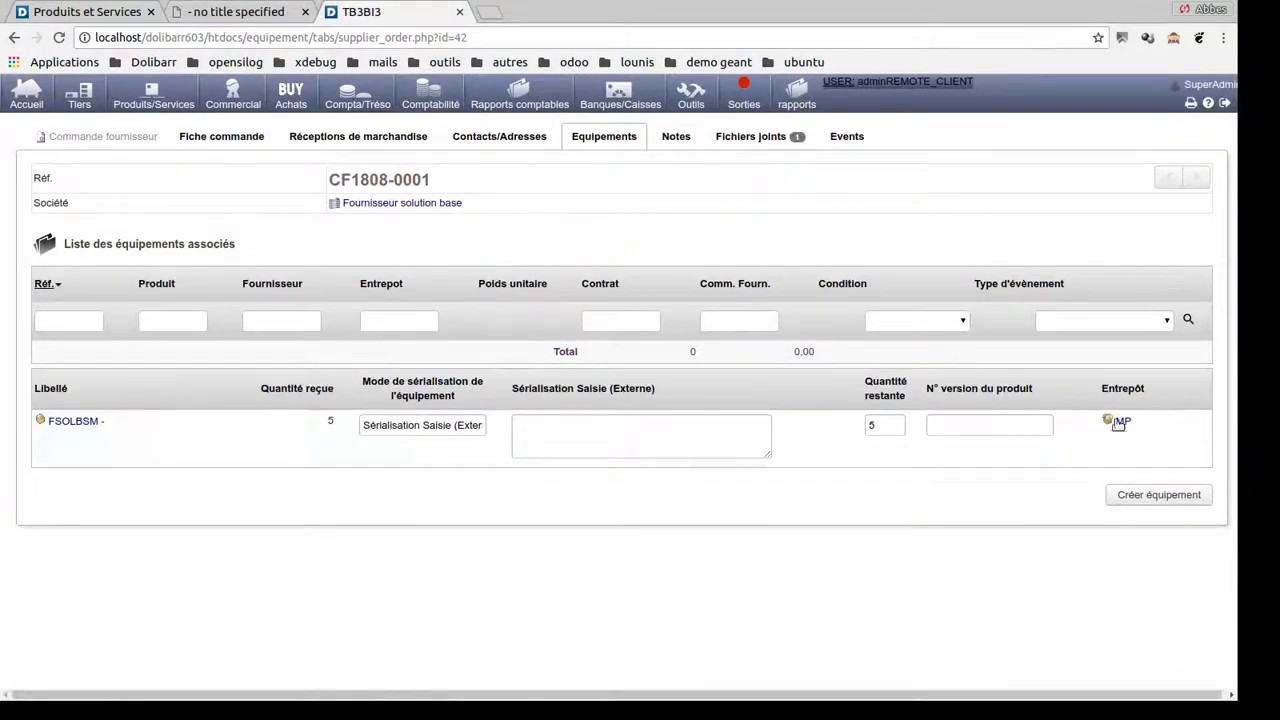
left_click(678, 432)
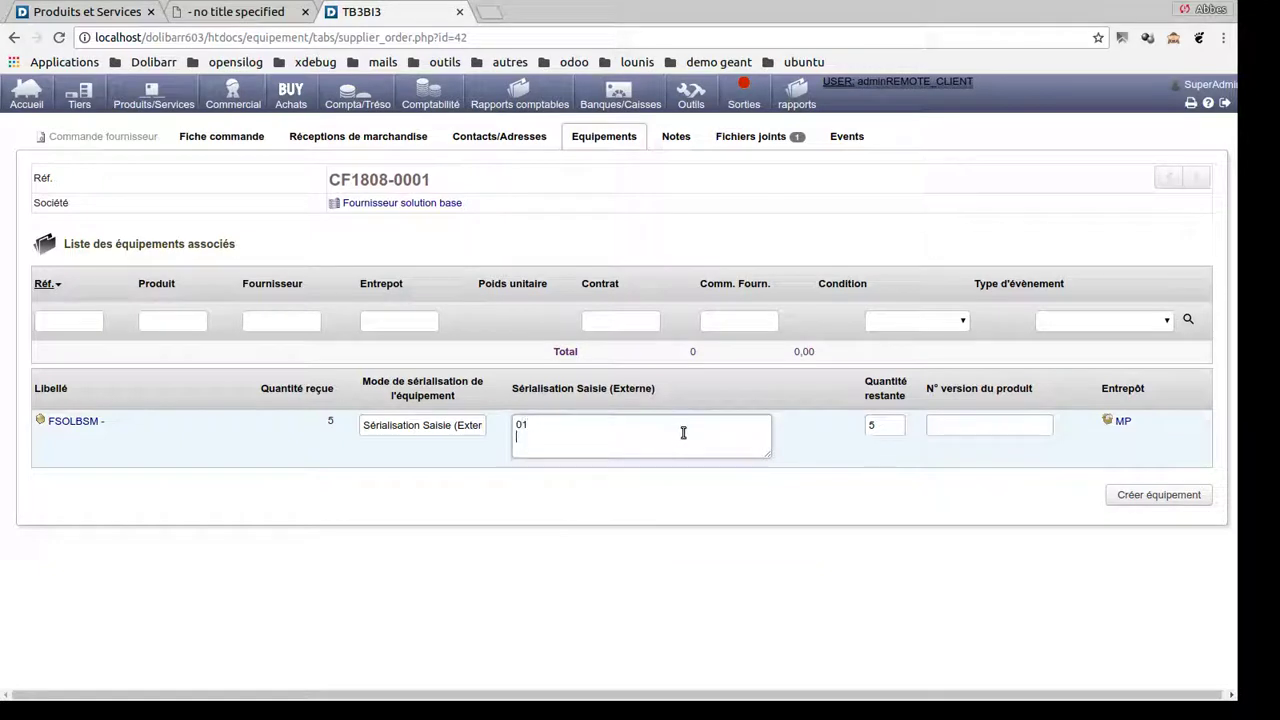
type("01 02 ")
type("0")
type("3")
key("Return")
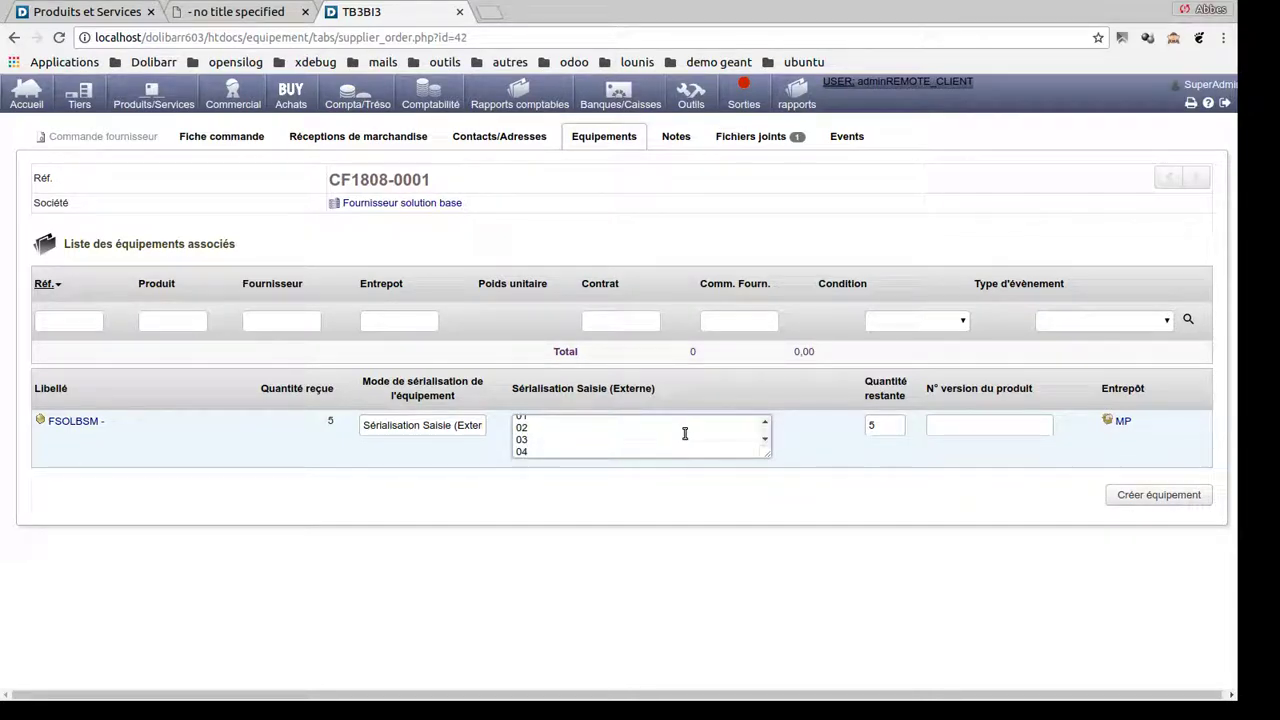
type("04 05")
key("Return")
left_click(1146, 502)
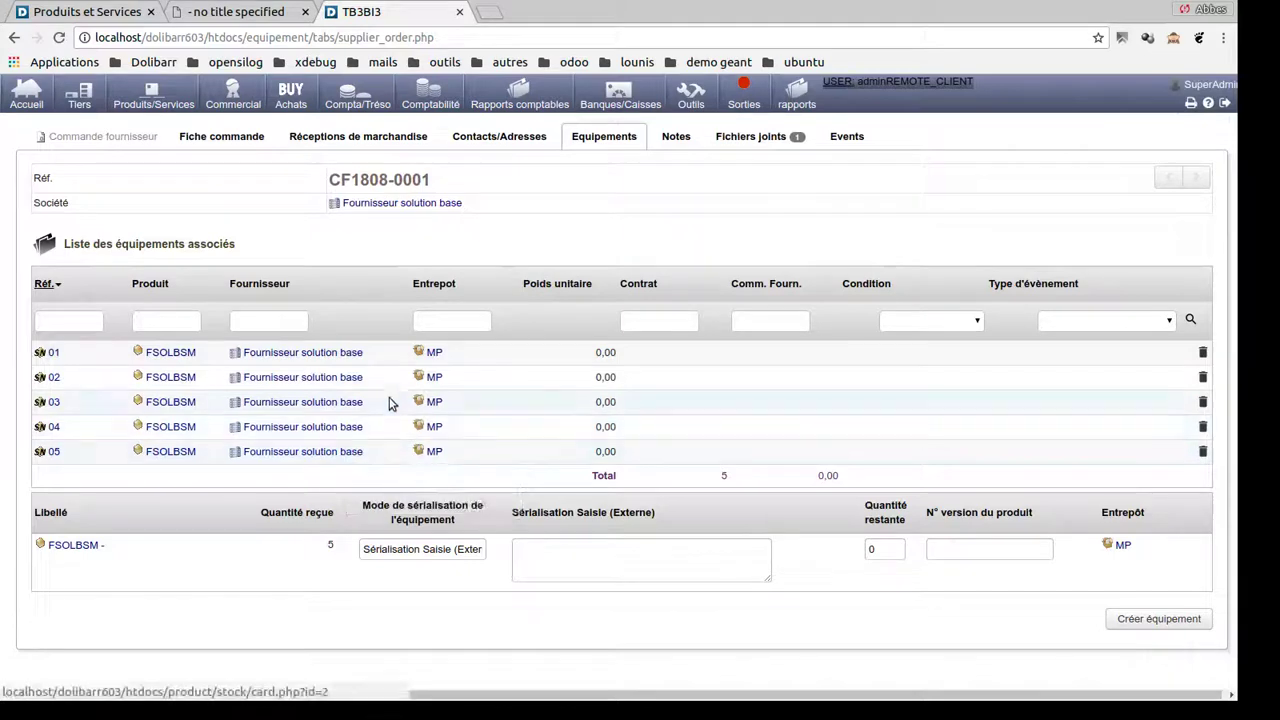
- Open the MP warehouse in a new tab and examine its product stock and the equipment it holds
middle_click(432, 352)
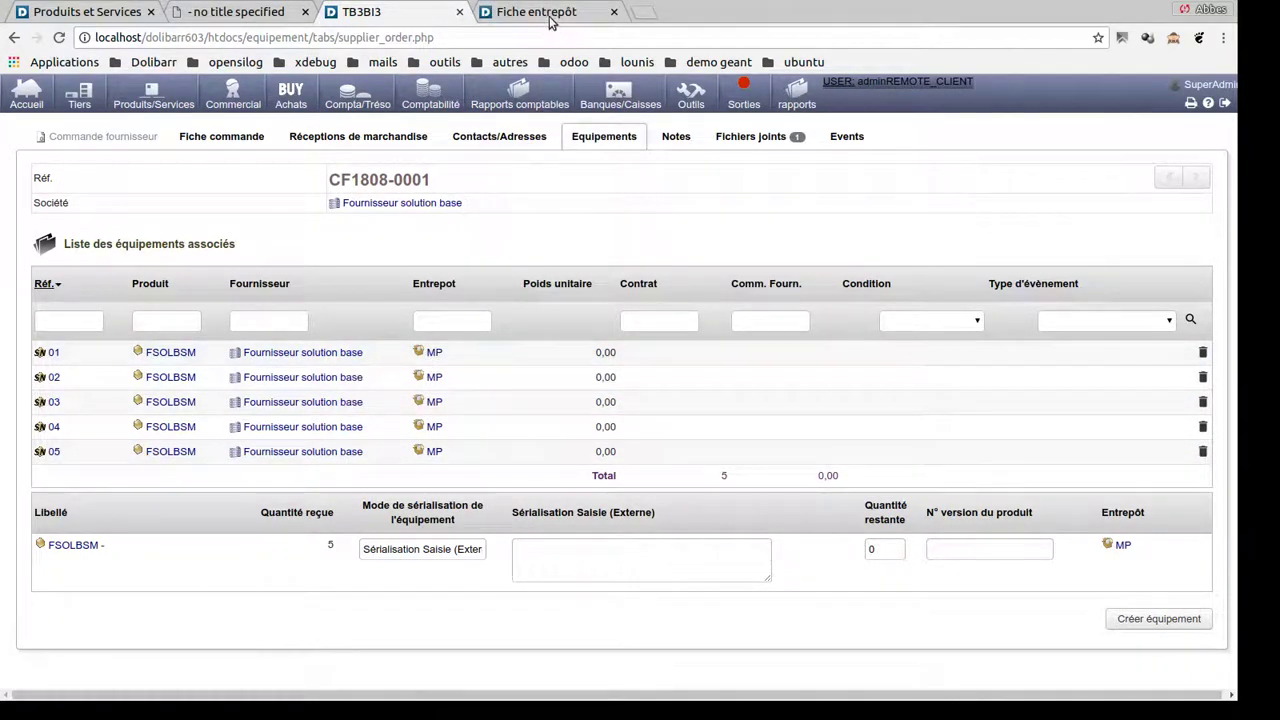
left_click(548, 14)
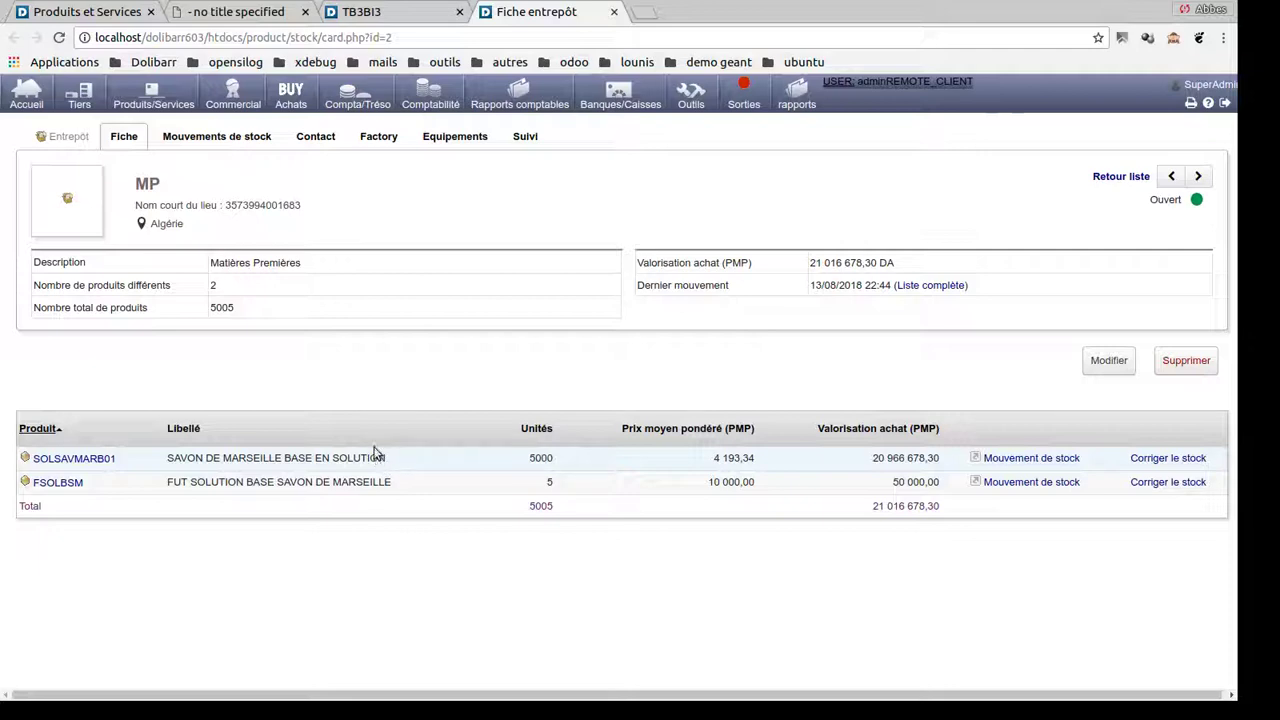
left_click(457, 142)
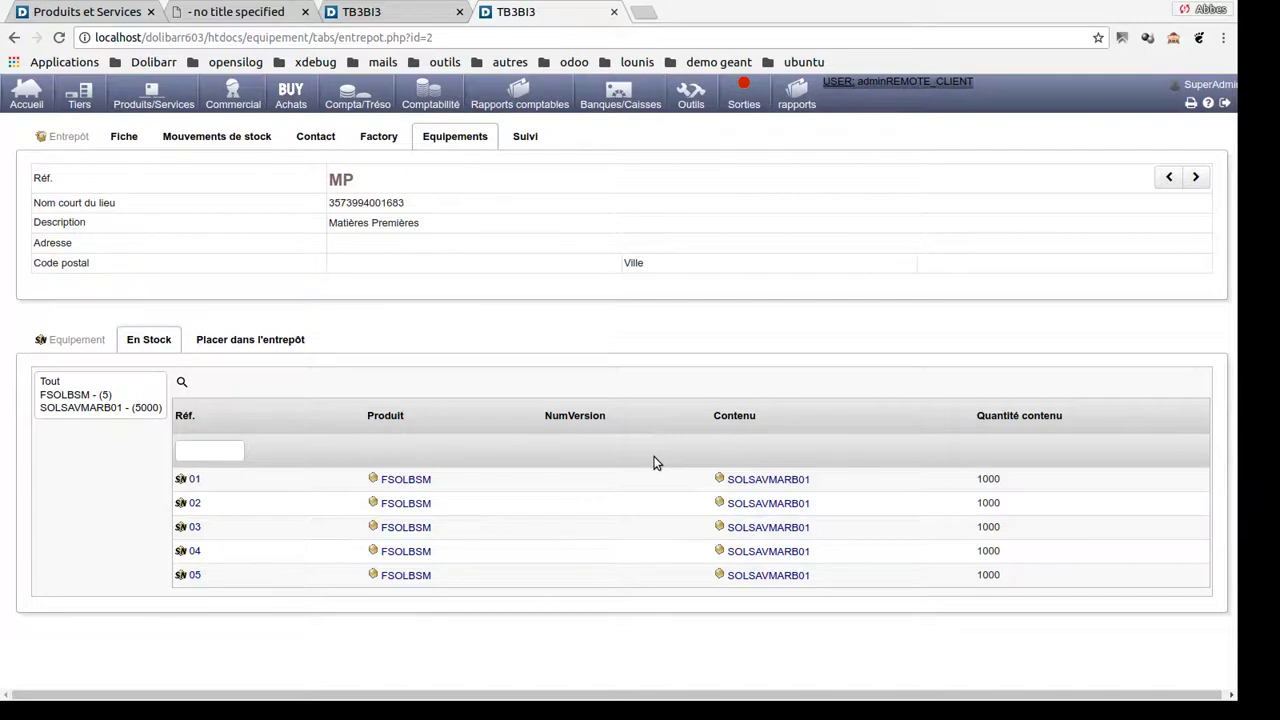
- Check the demo outline page, and open the equipment transfer form in the supplier order's tab
left_click(237, 14)
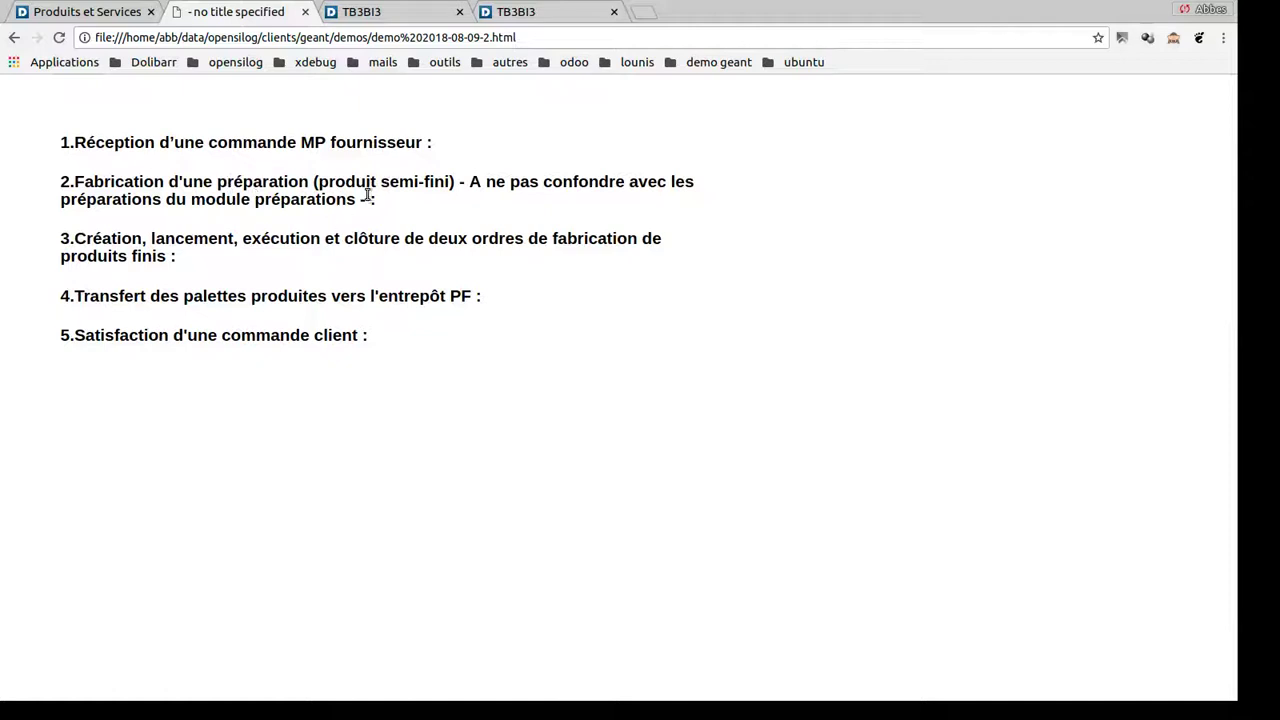
left_click(378, 14)
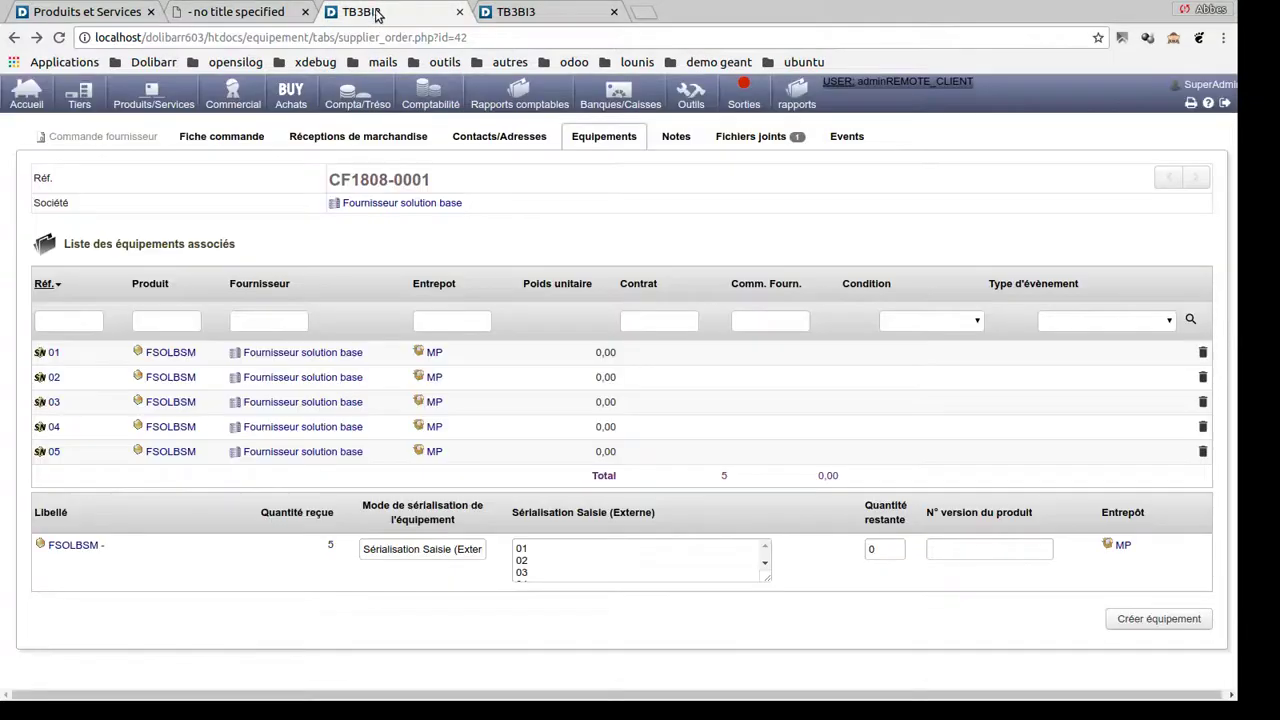
mouse_move(166, 88)
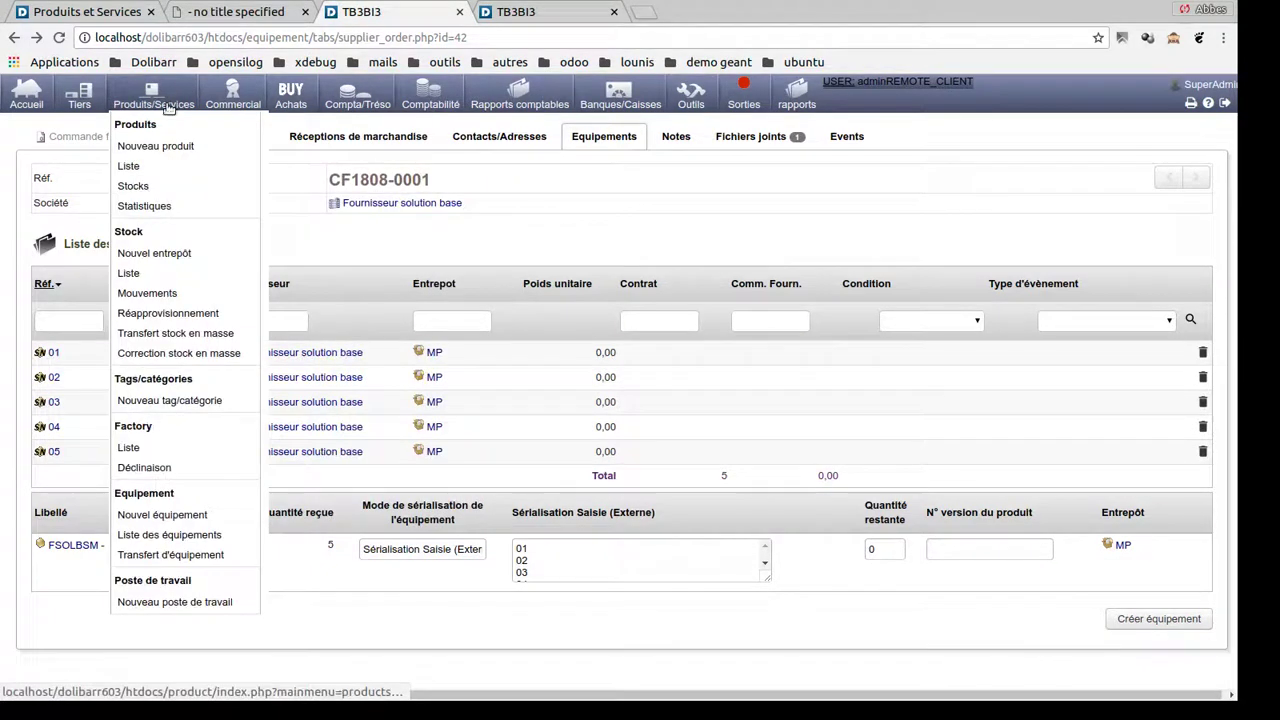
left_click(192, 556)
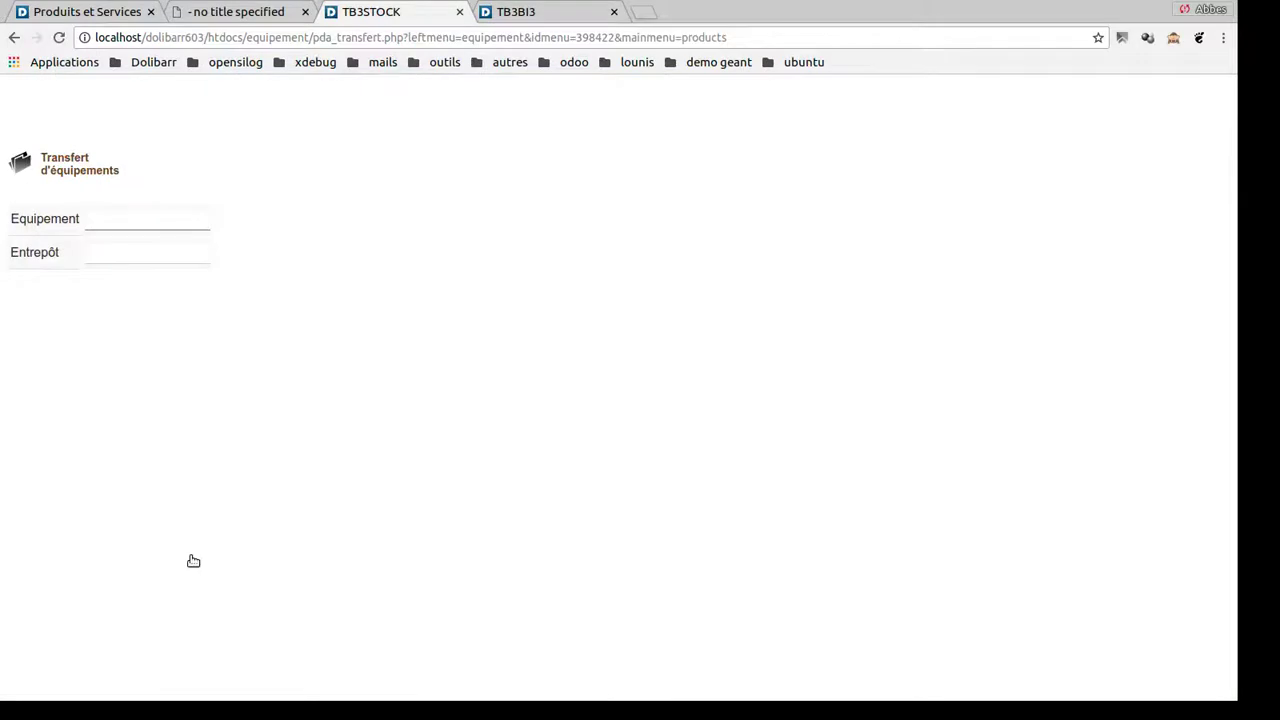
left_click(518, 12)
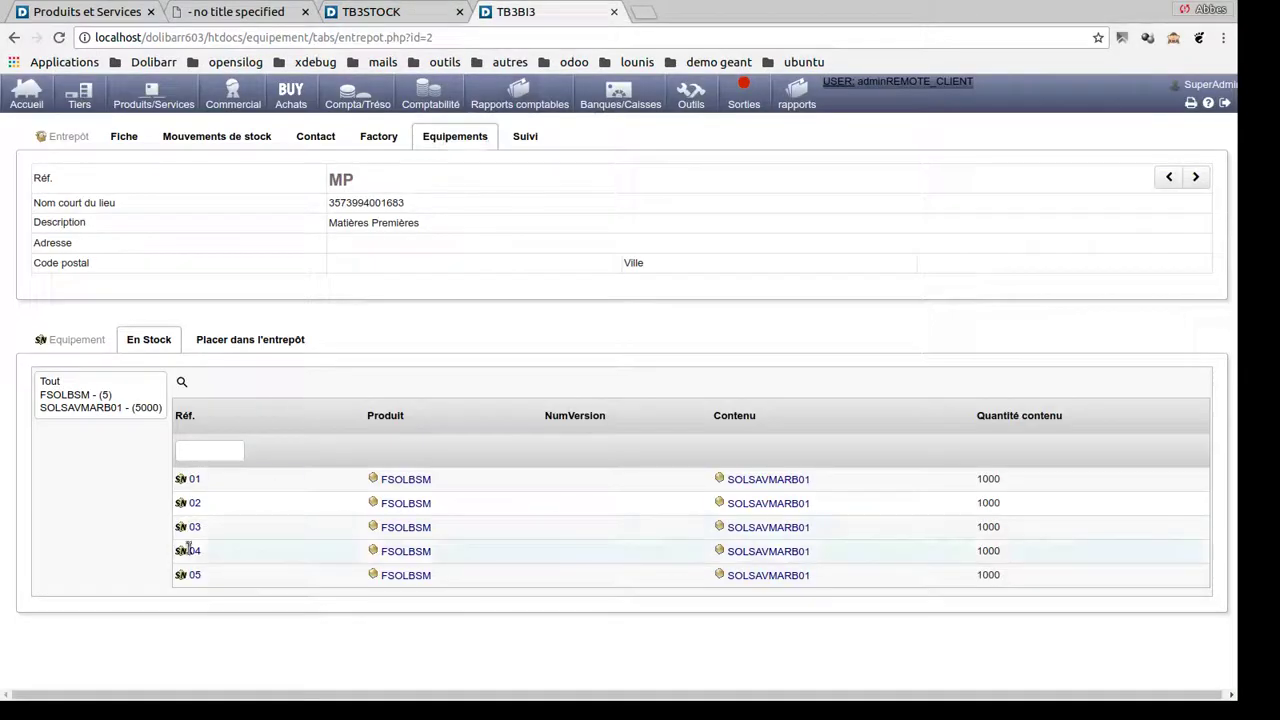
left_click_drag(231, 502, 188, 503)
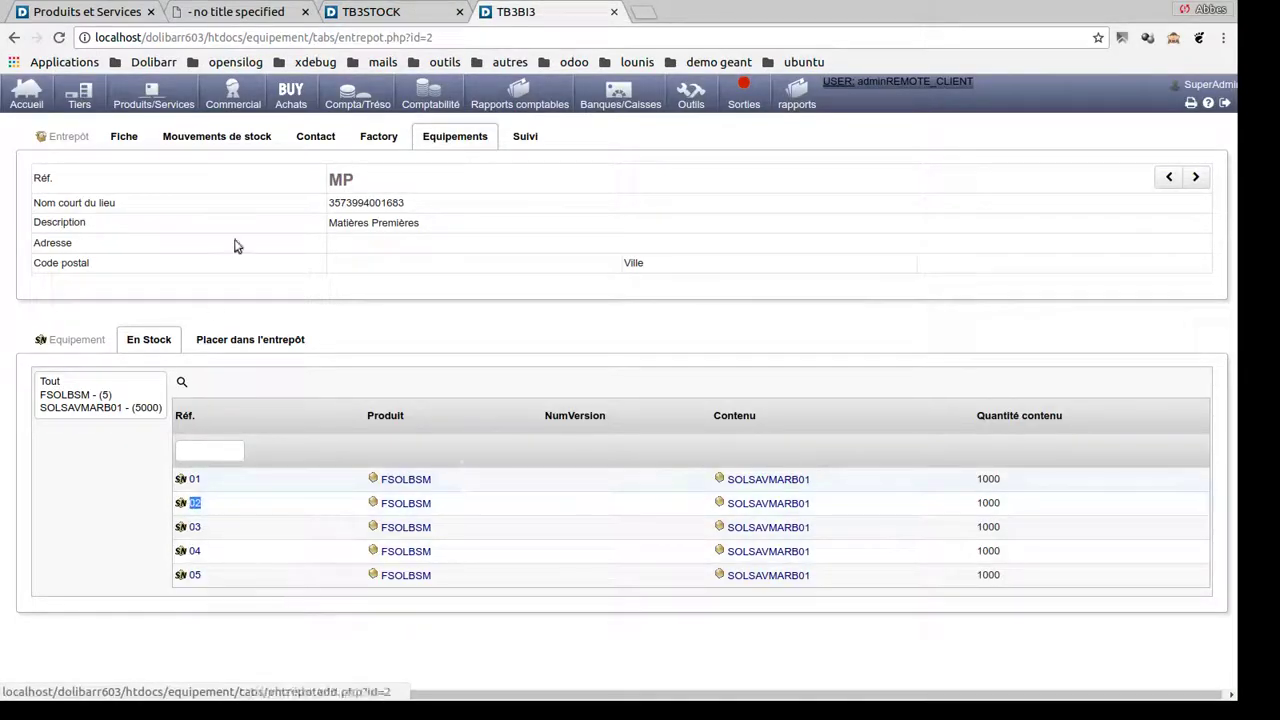
left_click(370, 14)
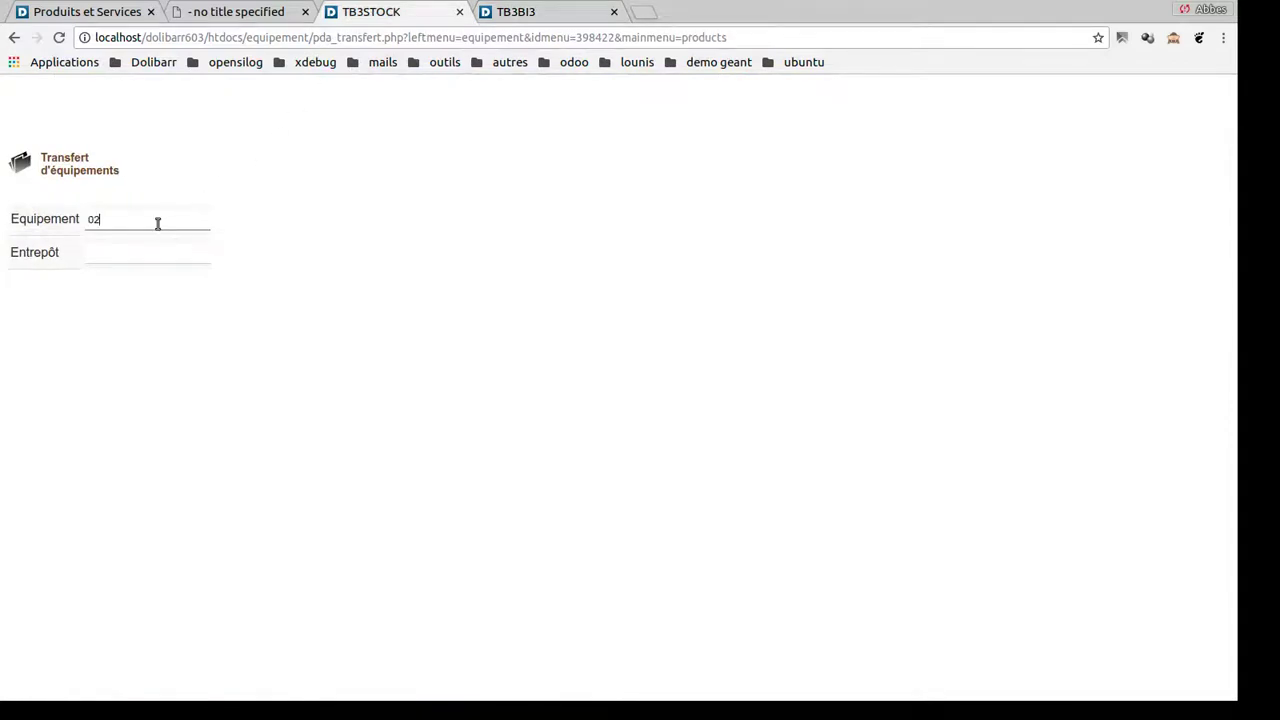
key("Tab")
left_click(516, 12)
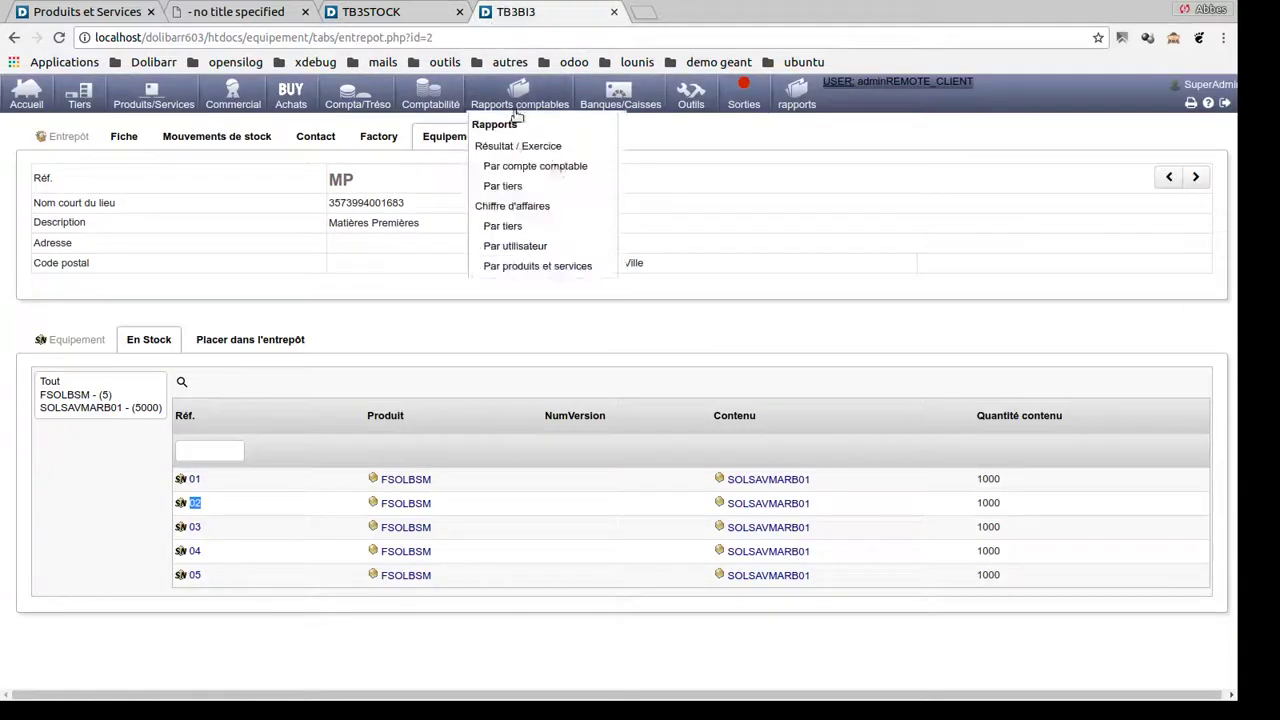
left_click(1196, 177)
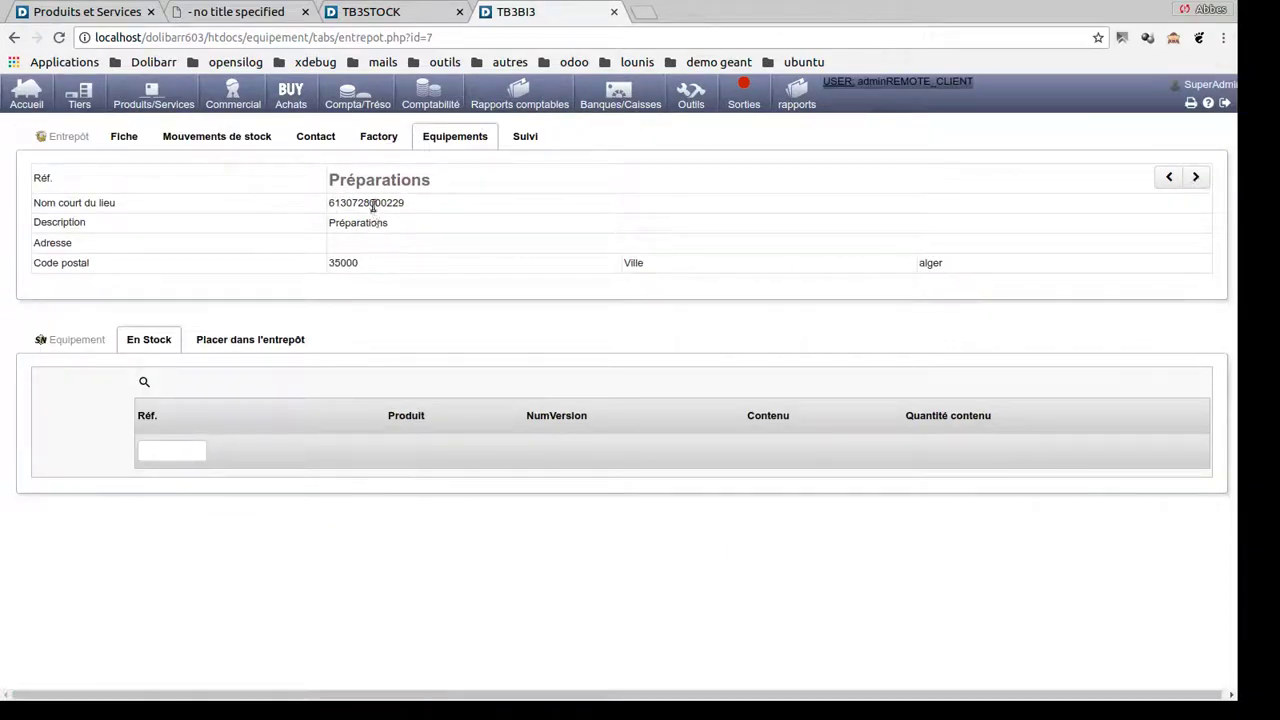
double_click(372, 202)
left_click(388, 11)
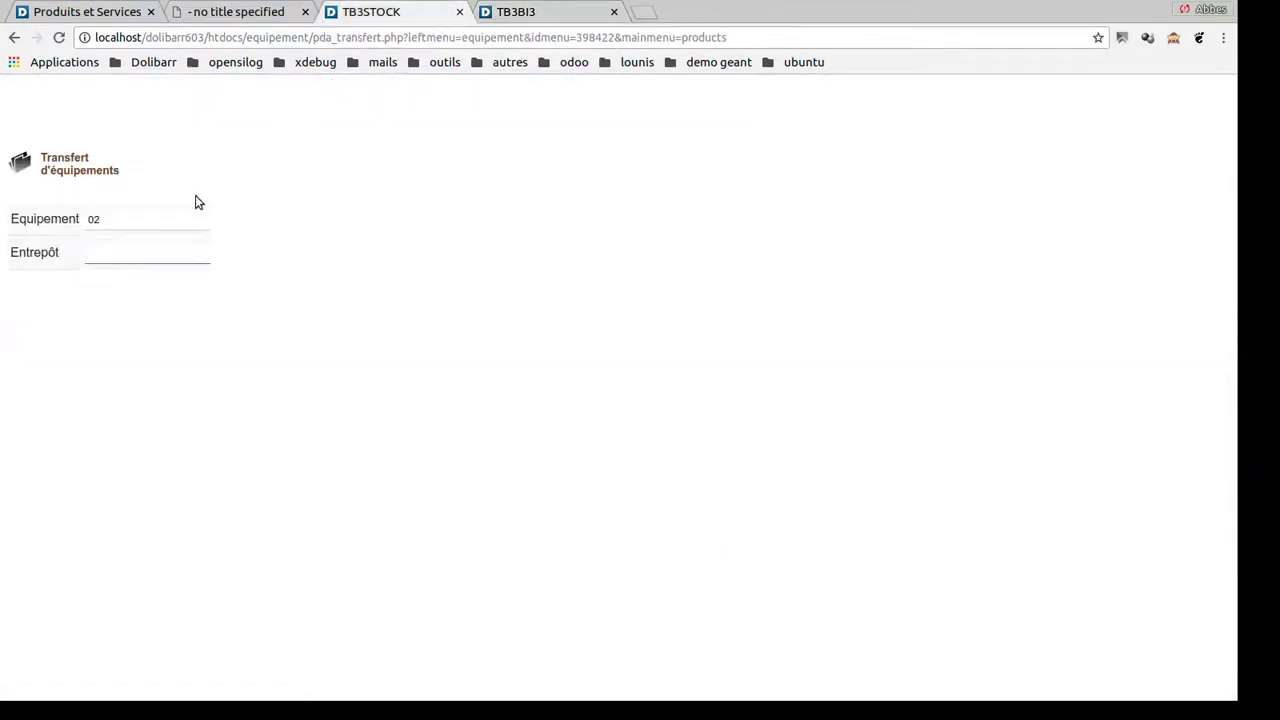
left_click(165, 254)
key("ctrl+v")
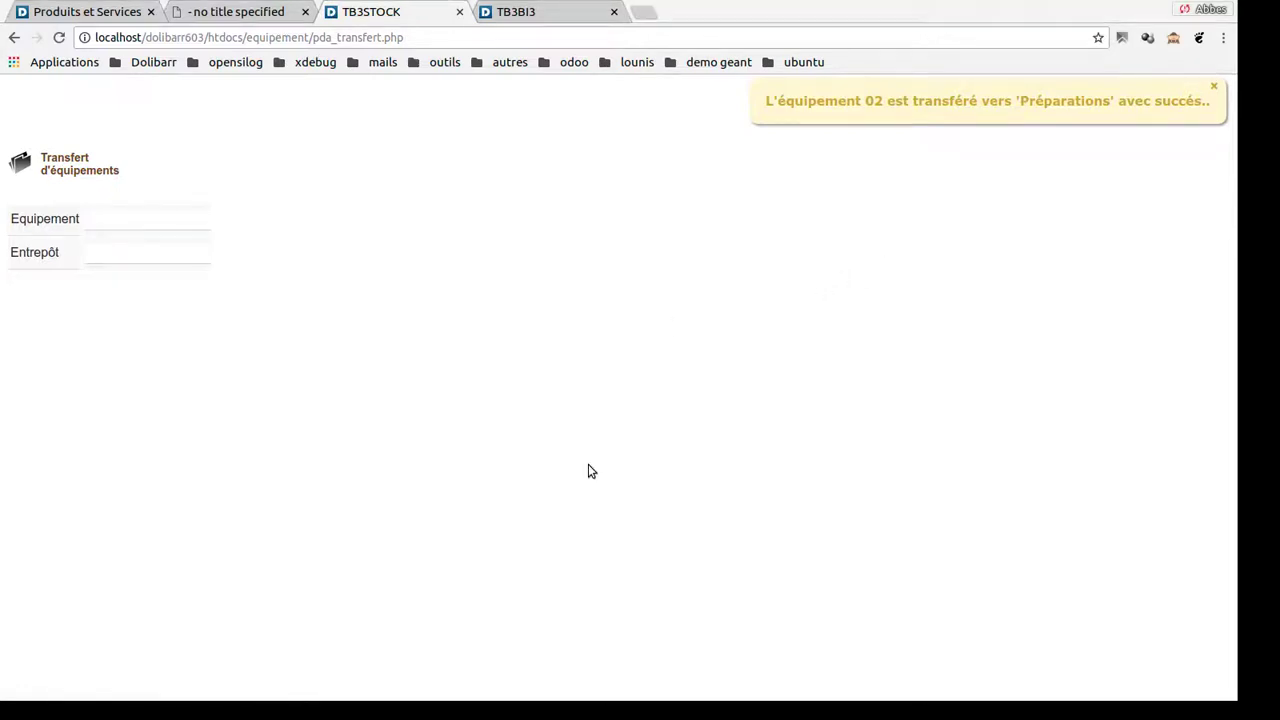
- Close the transfer form and check the Préparations warehouse's equipment list and product stock
left_click(459, 12)
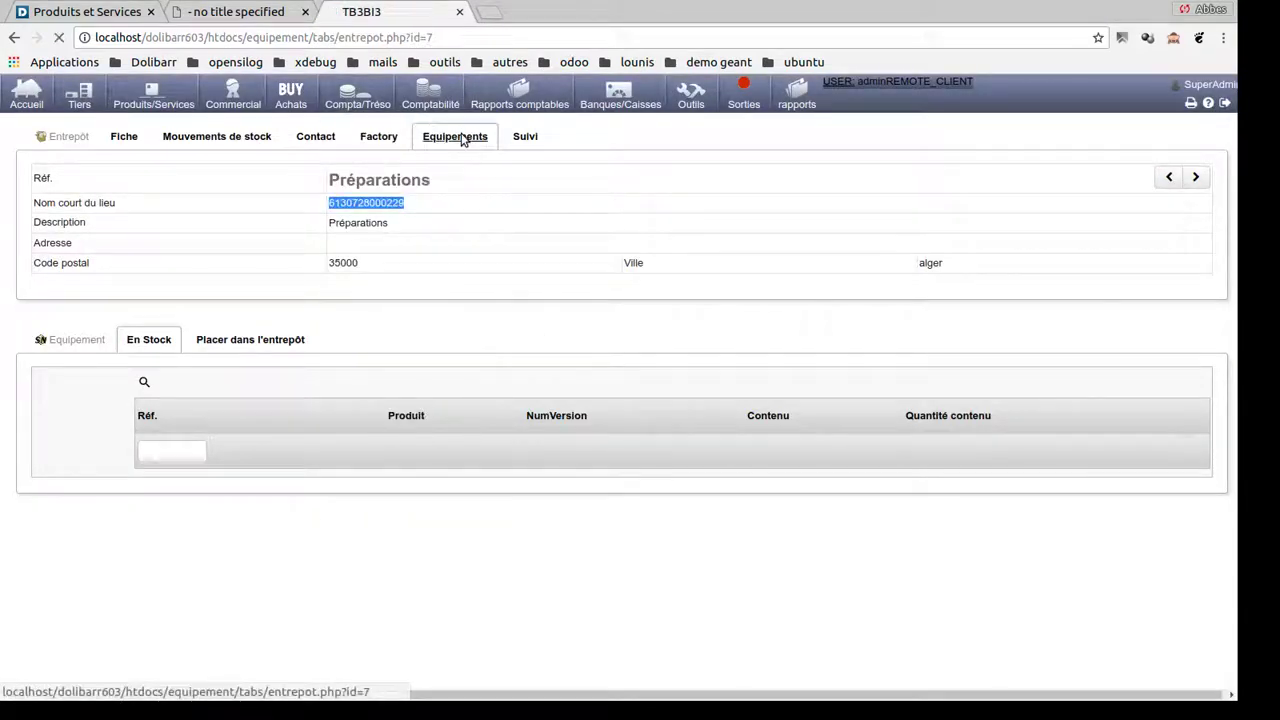
left_click(463, 137)
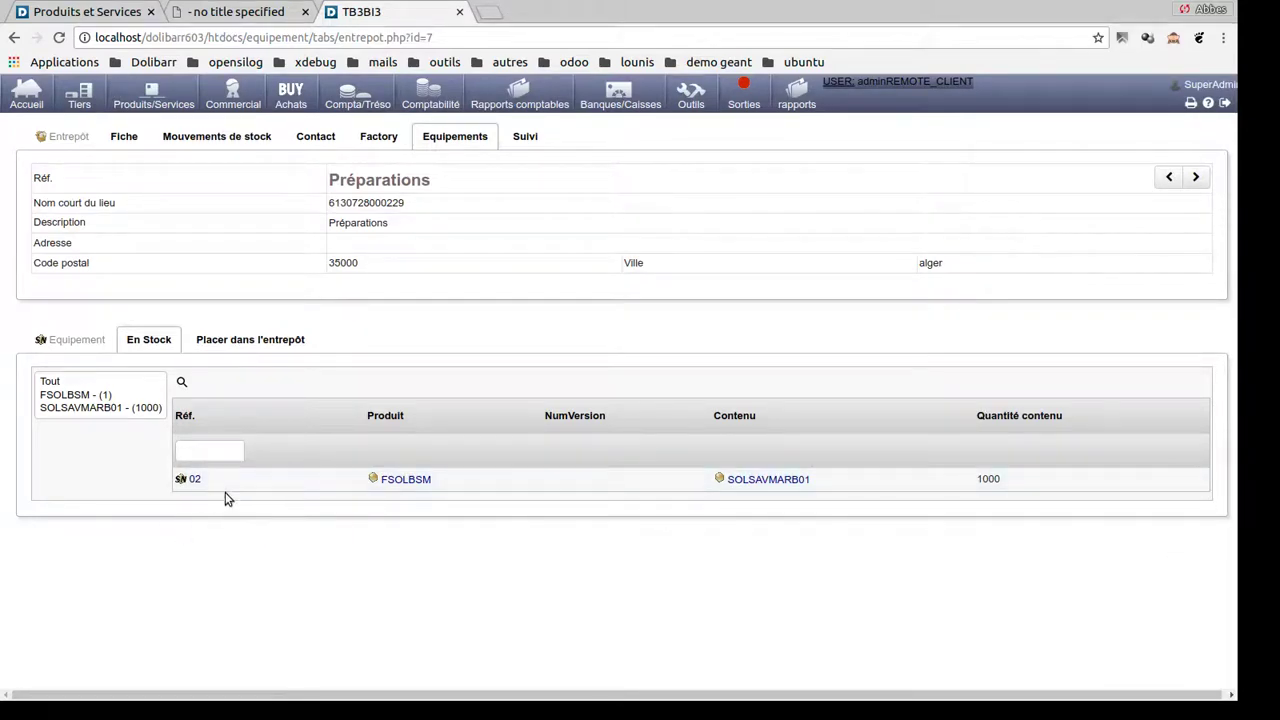
left_click(123, 142)
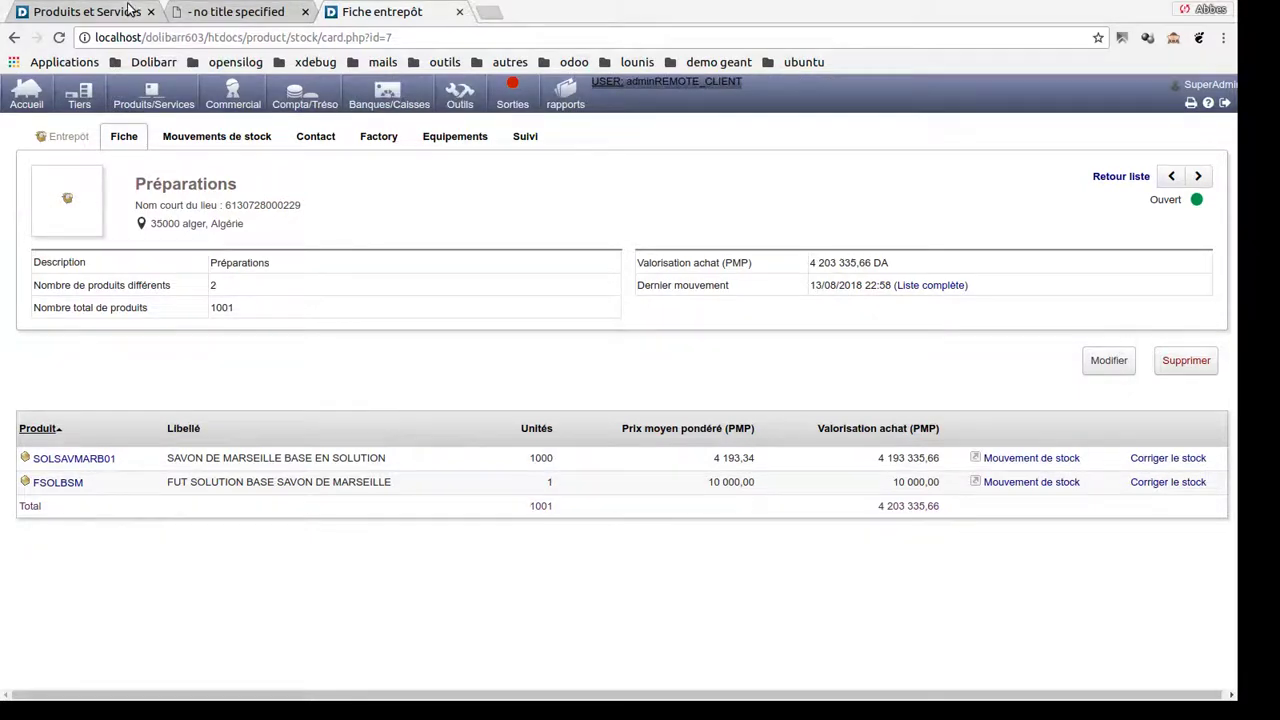
- Open product FSOLPSM in a new tab and start a new manufacturing order for it
left_click(73, 21)
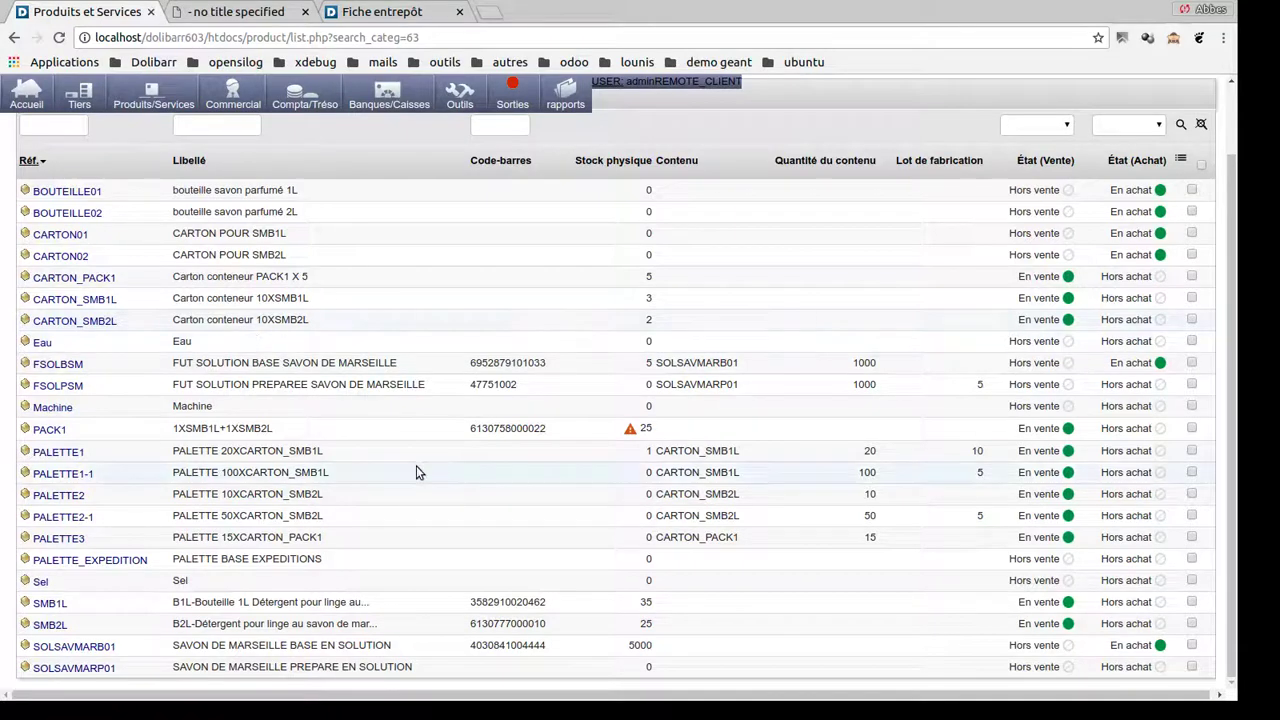
middle_click(77, 390)
left_click(220, 12)
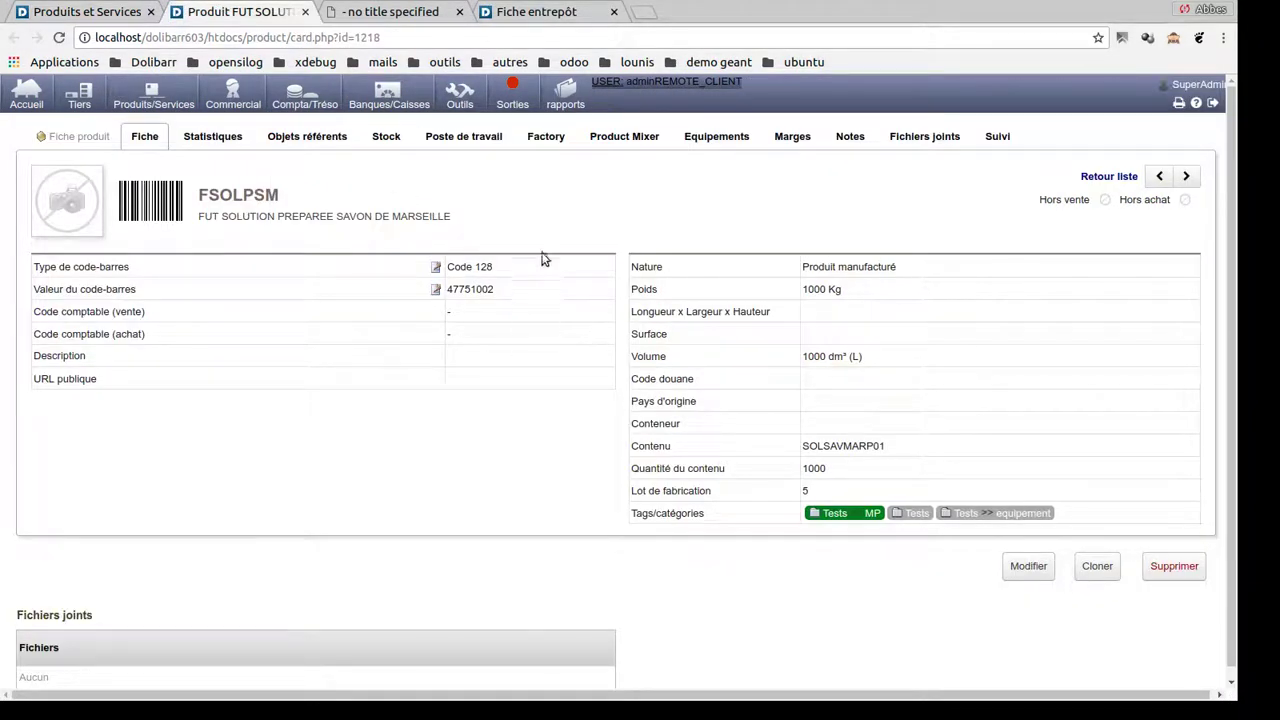
left_click(546, 140)
scroll(647, 441, "down", 1)
scroll(647, 441, "down", 1)
left_click(390, 372)
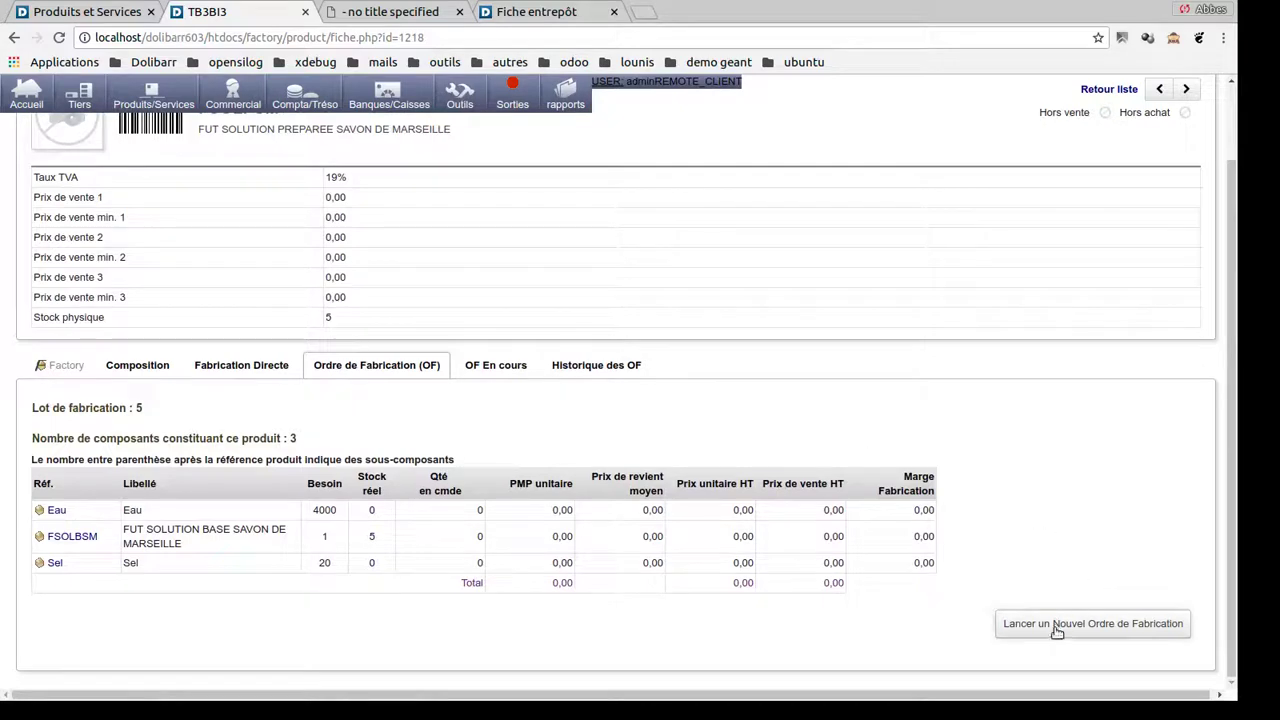
left_click(1054, 631)
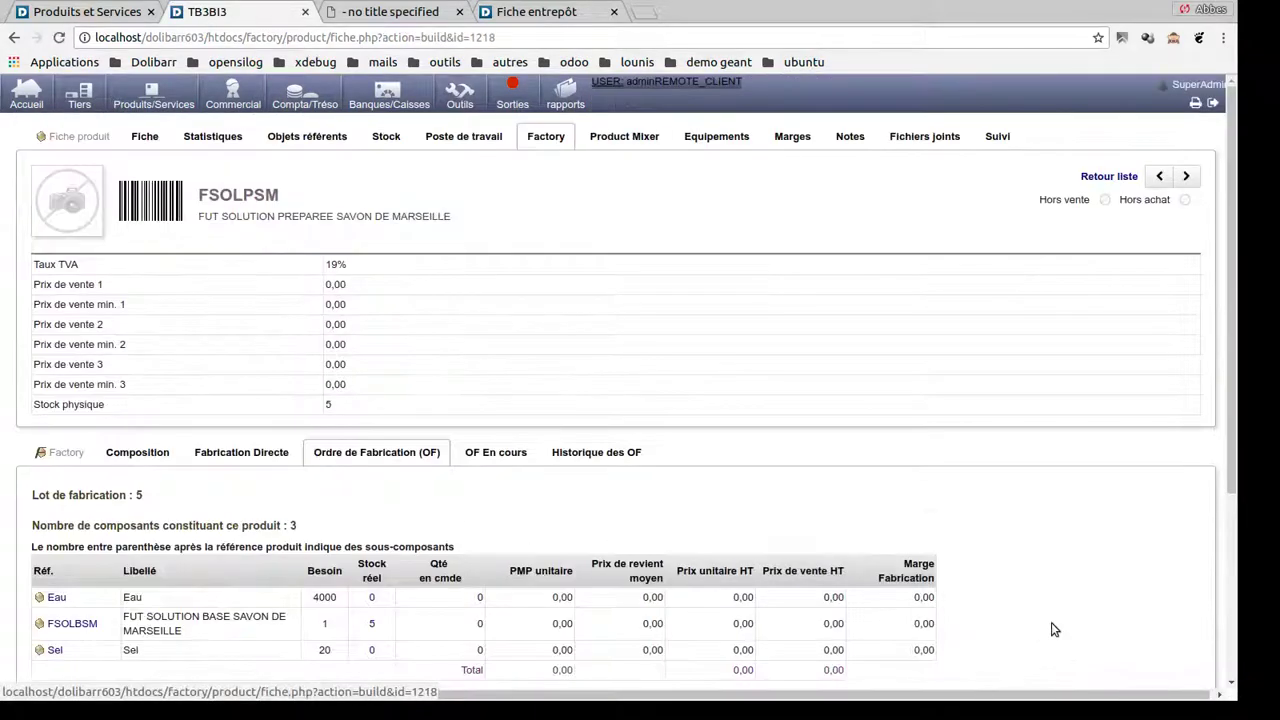
scroll(909, 447, "down", 3)
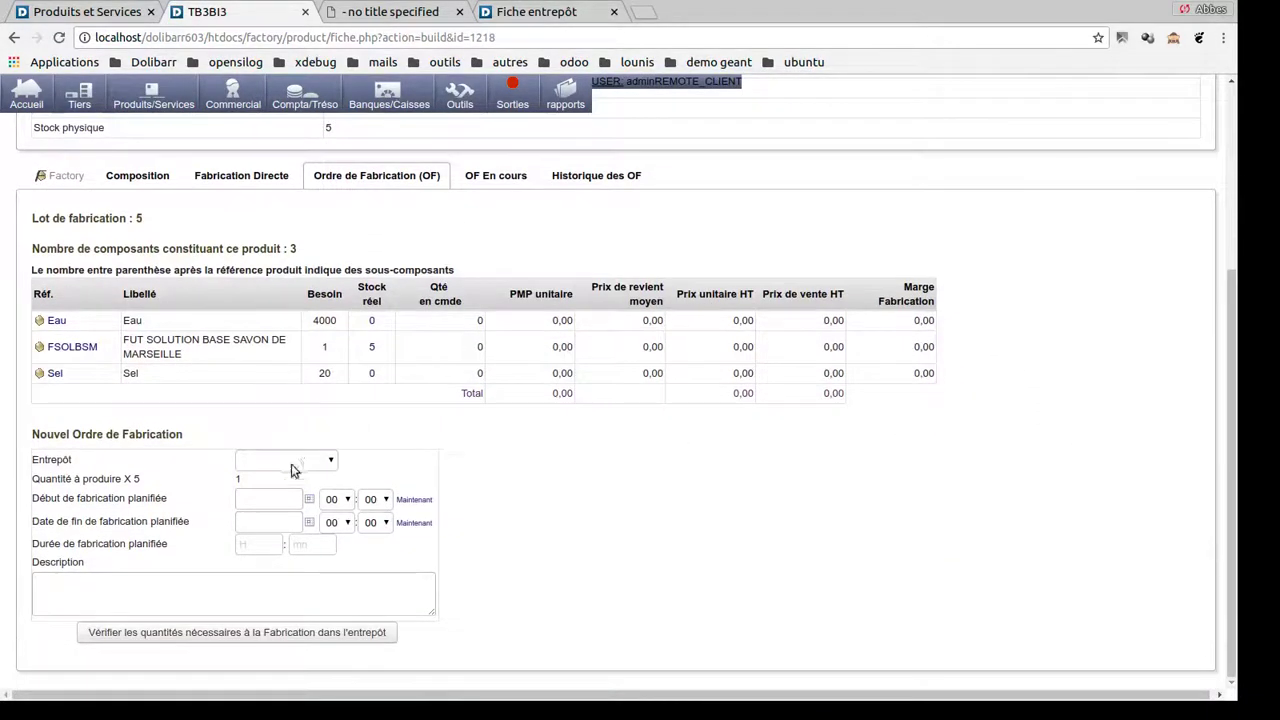
- Create the order in the Préparations warehouse, planned from 13/08/2018 23:24 to 14/08/2018 23:24, after verifying component quantities, and close the tab
left_click(414, 500)
left_click(414, 522)
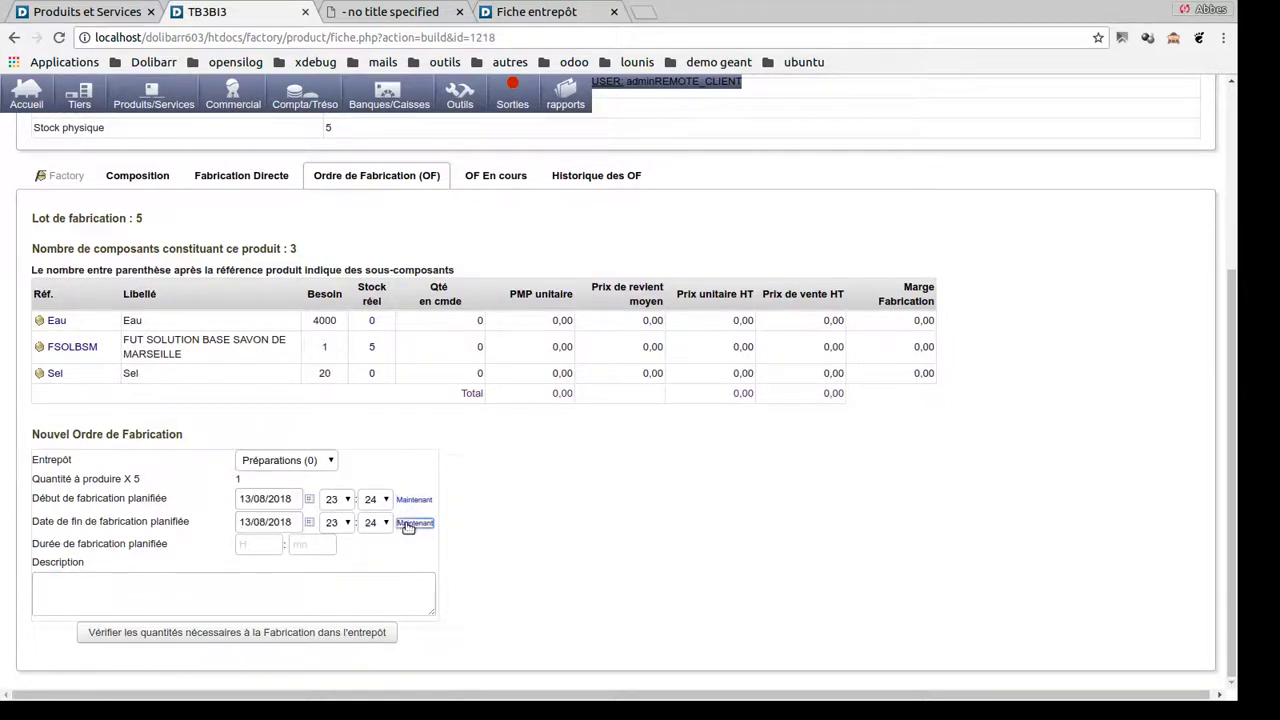
left_click(309, 523)
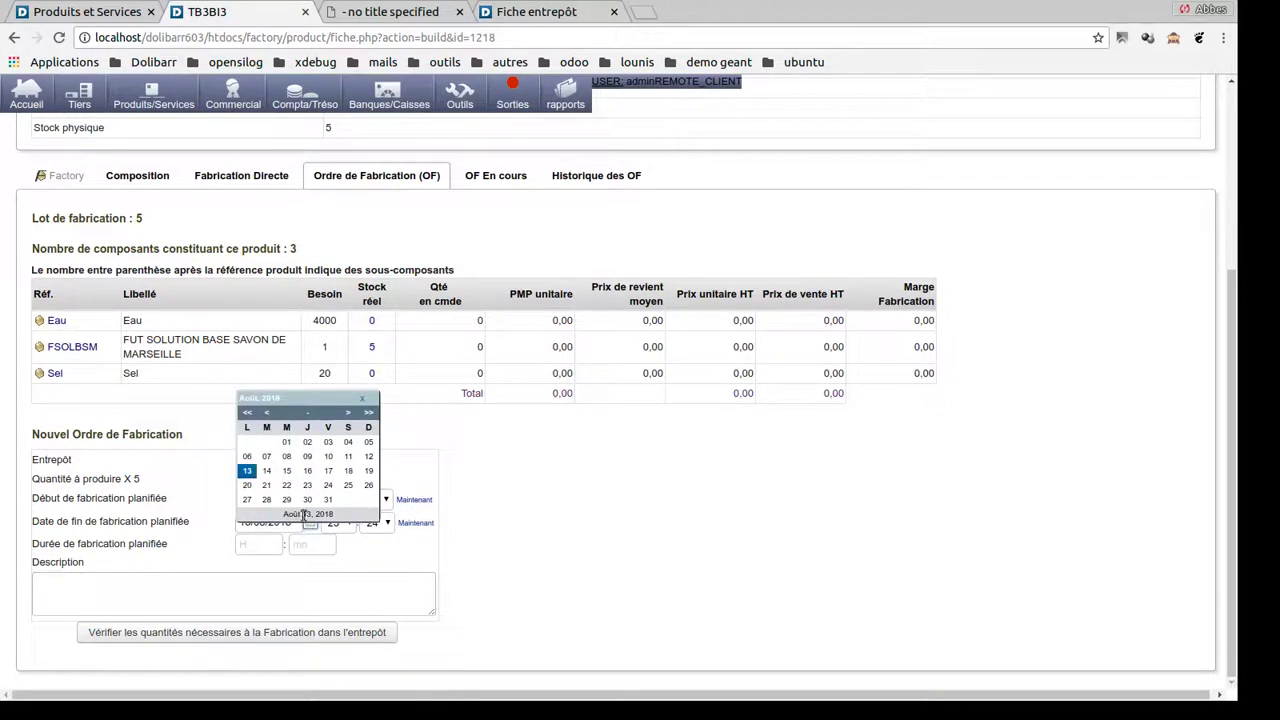
left_click(282, 468)
left_click(300, 633)
scroll(696, 480, "down", 3)
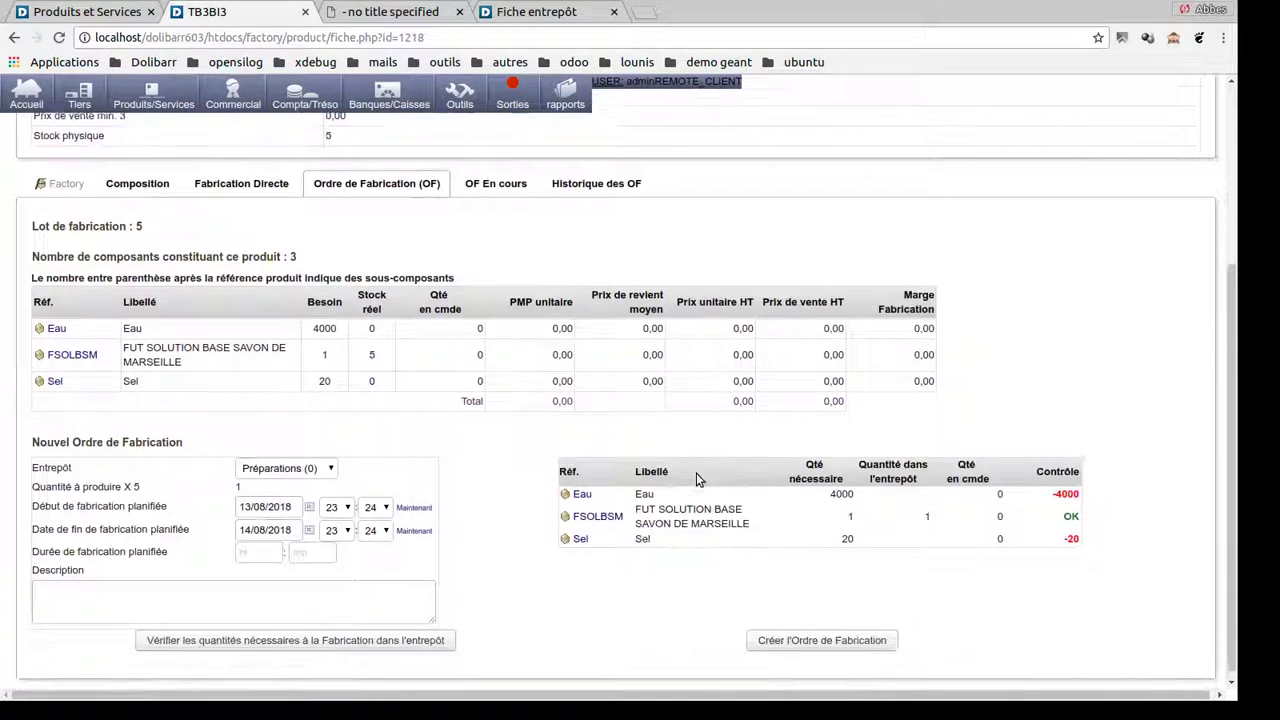
left_click(778, 636)
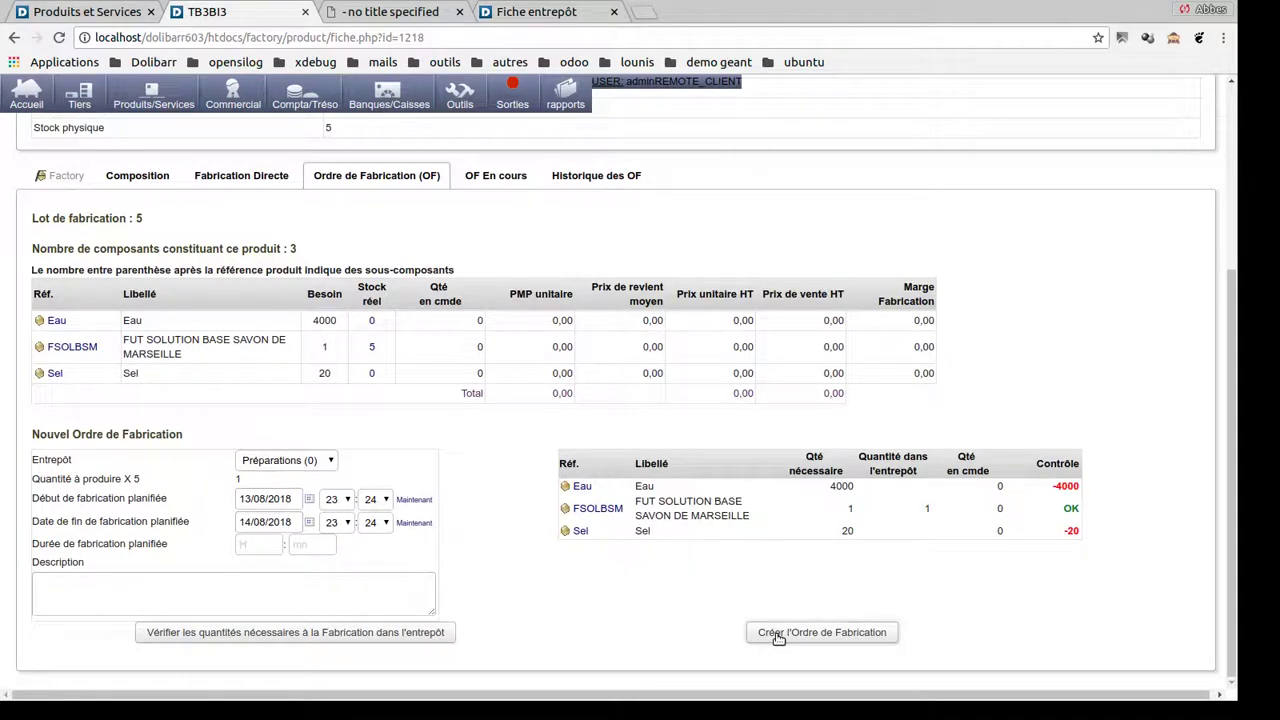
left_click(778, 633)
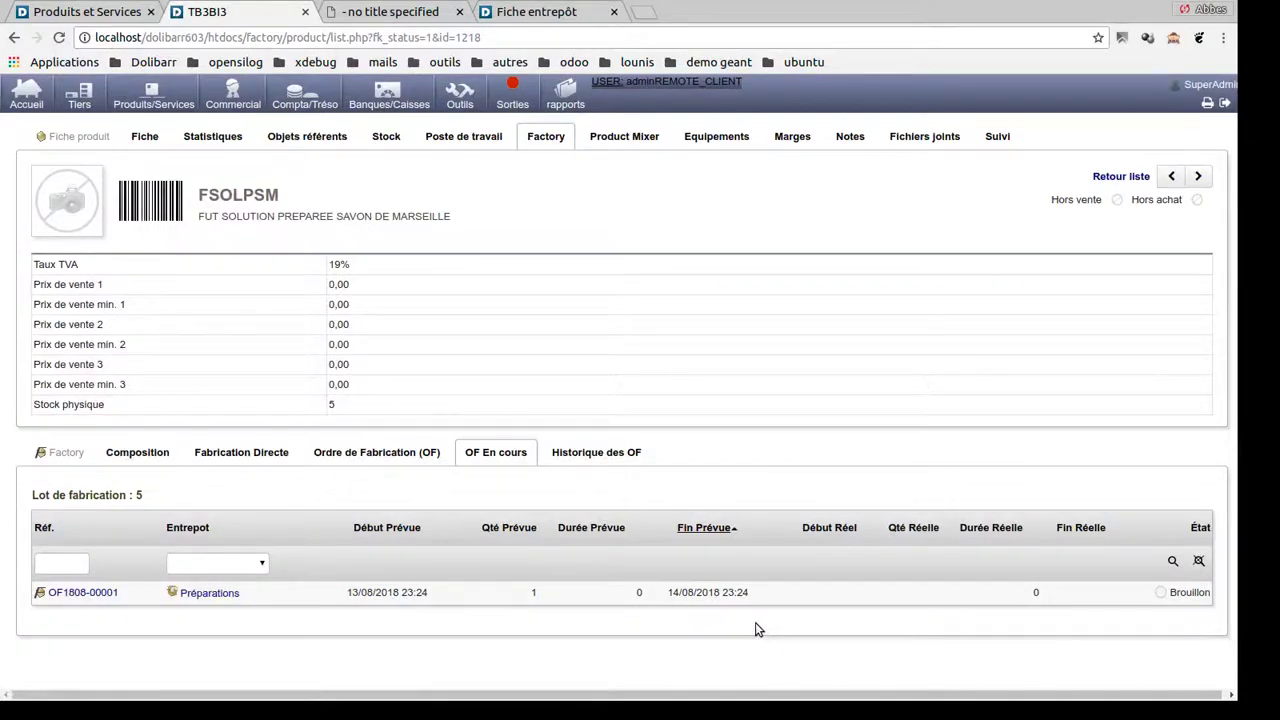
key("ctrl+w")
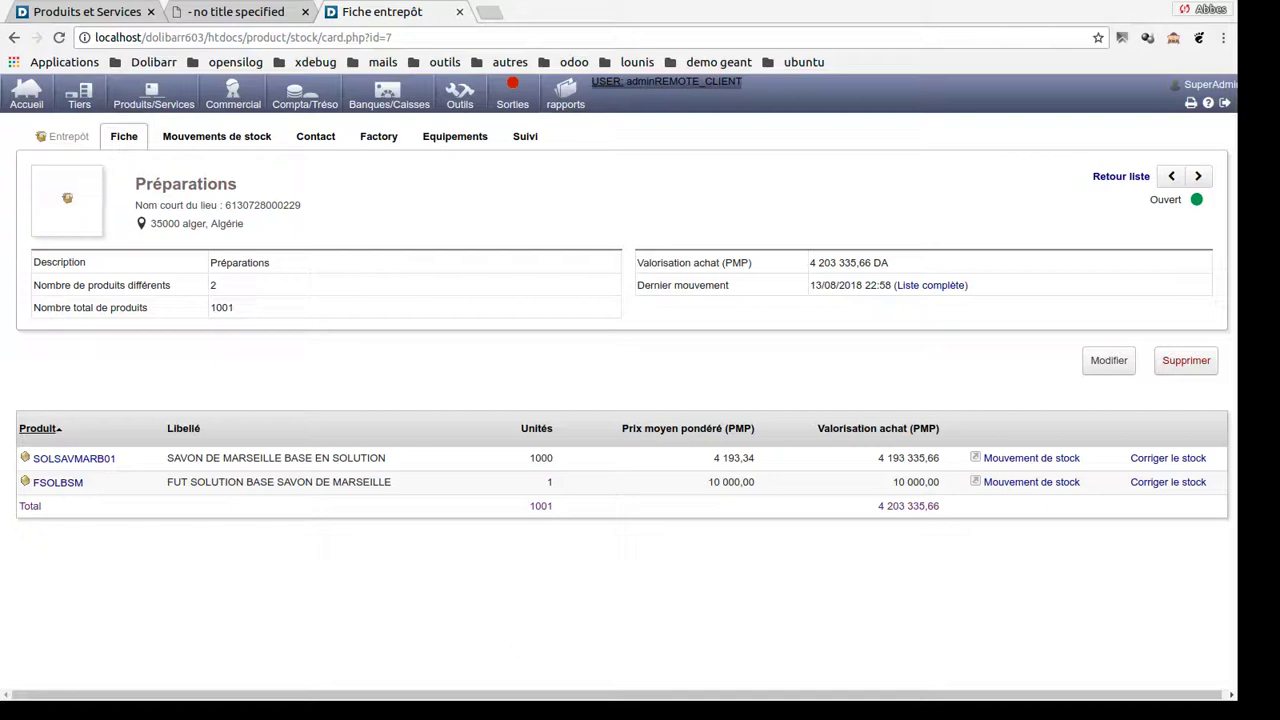
- Reopen product FSOLPSM from the product list and start a new manufacturing order in the Préparations warehouse
left_click(74, 14)
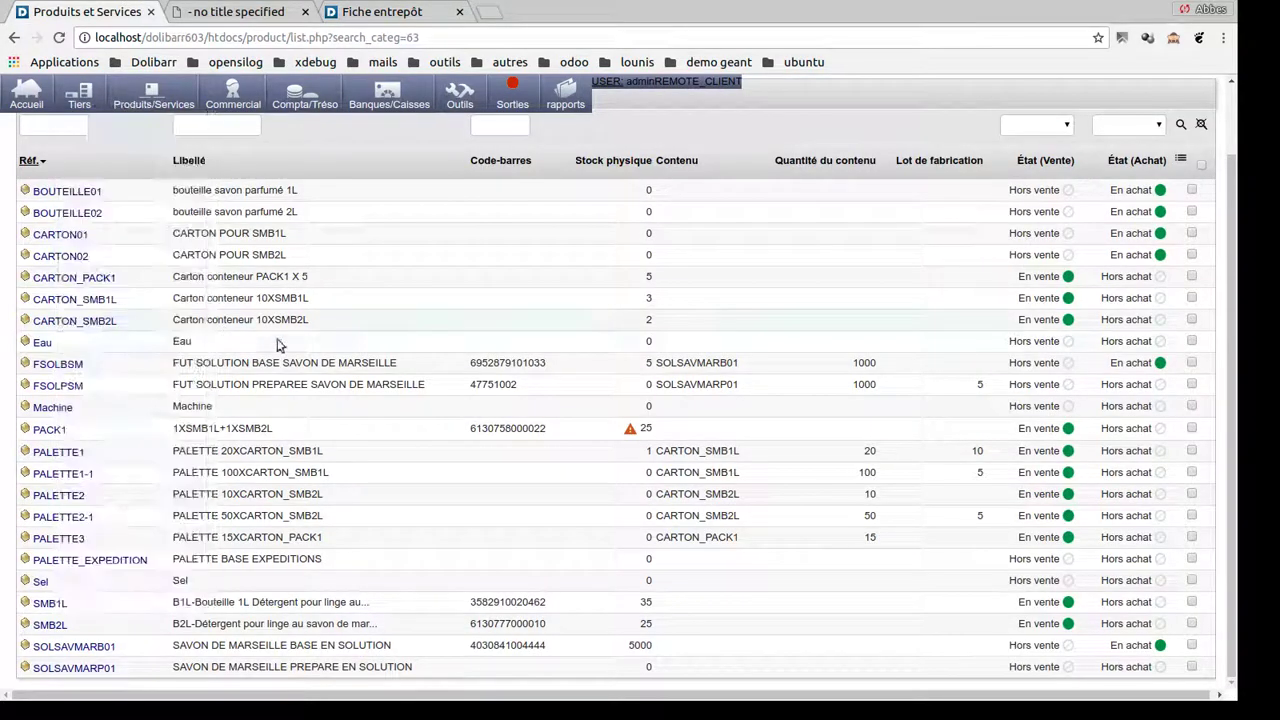
middle_click(78, 390)
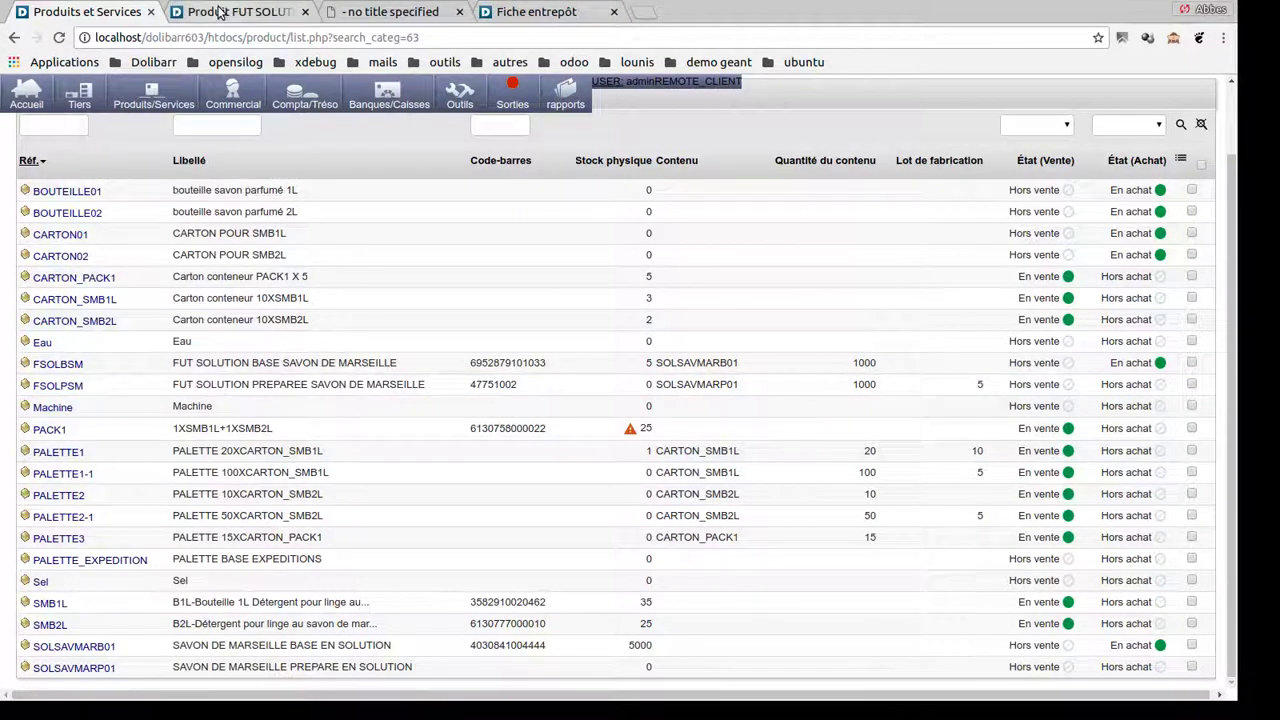
left_click(222, 14)
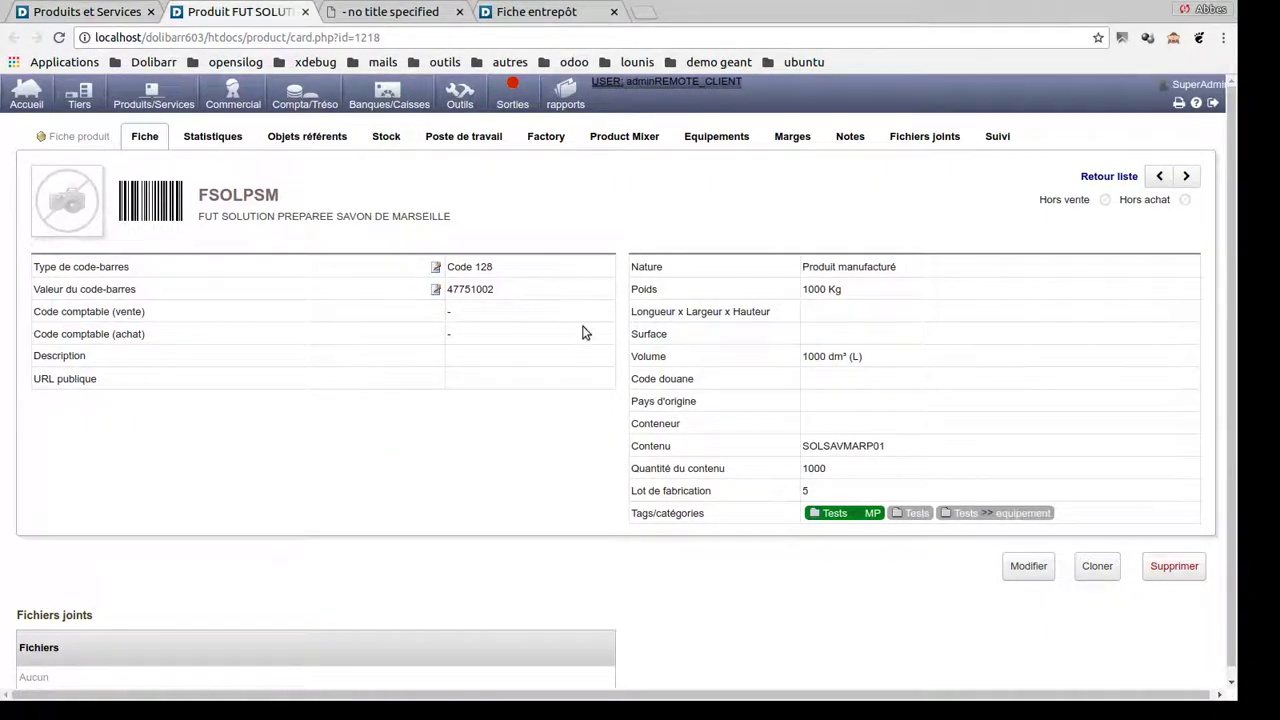
left_click(547, 138)
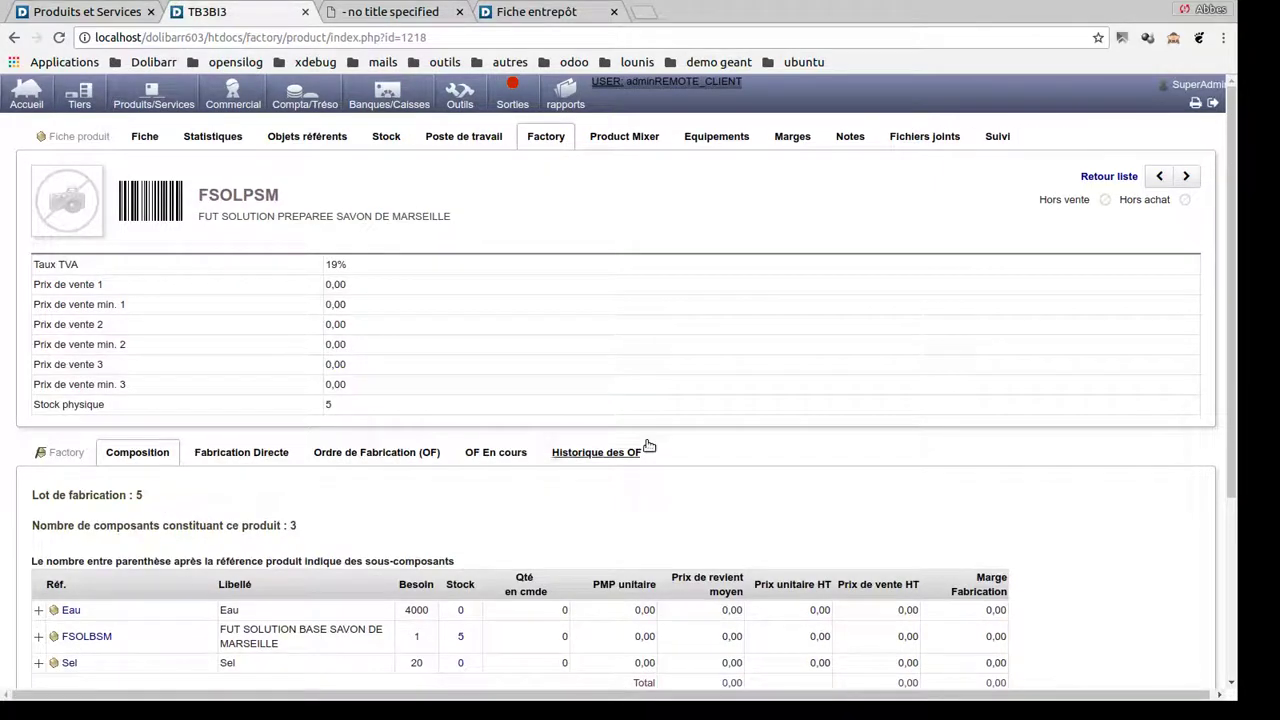
scroll(647, 440, "down", 1)
left_click(390, 369)
scroll(812, 372, "down", 1)
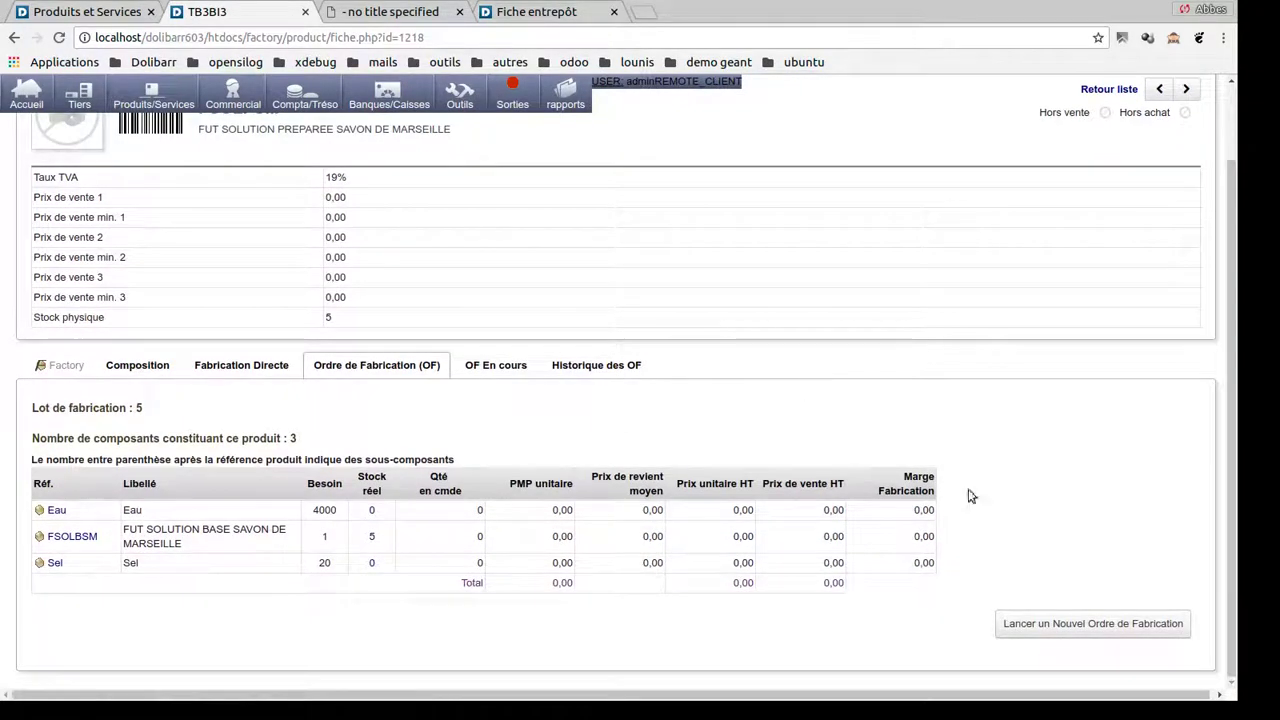
left_click(1054, 630)
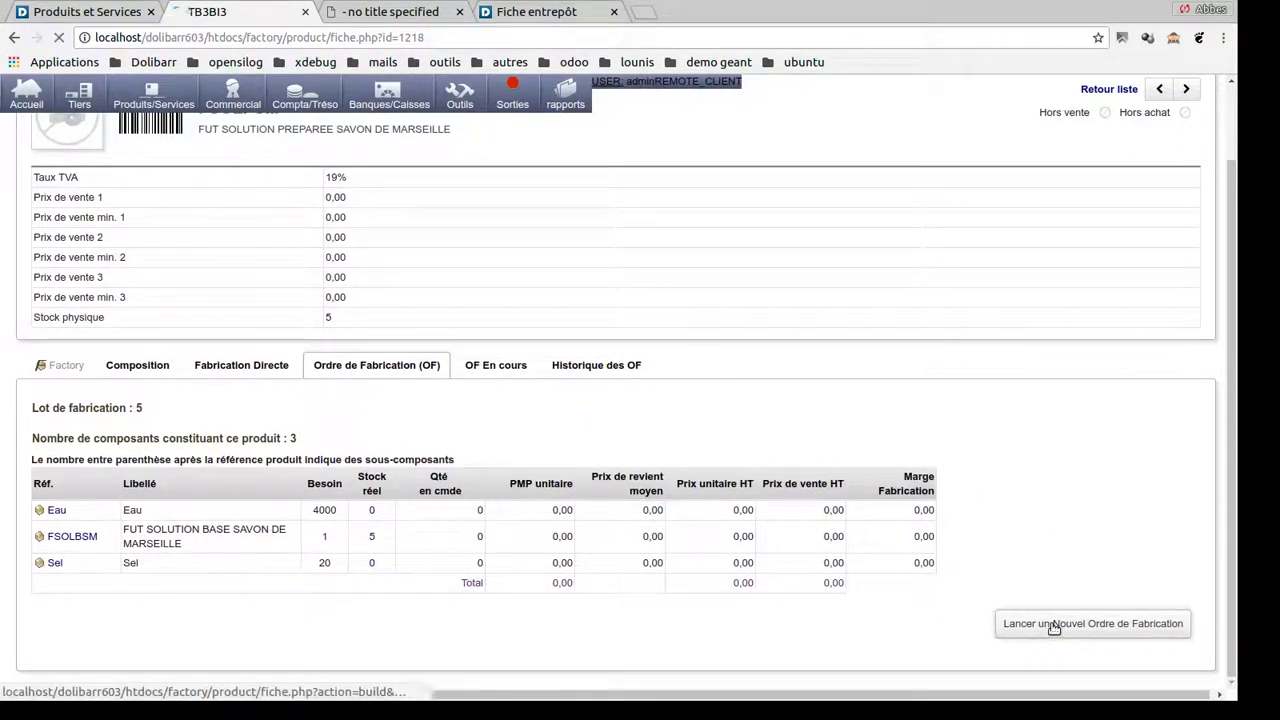
scroll(908, 441, "down", 3)
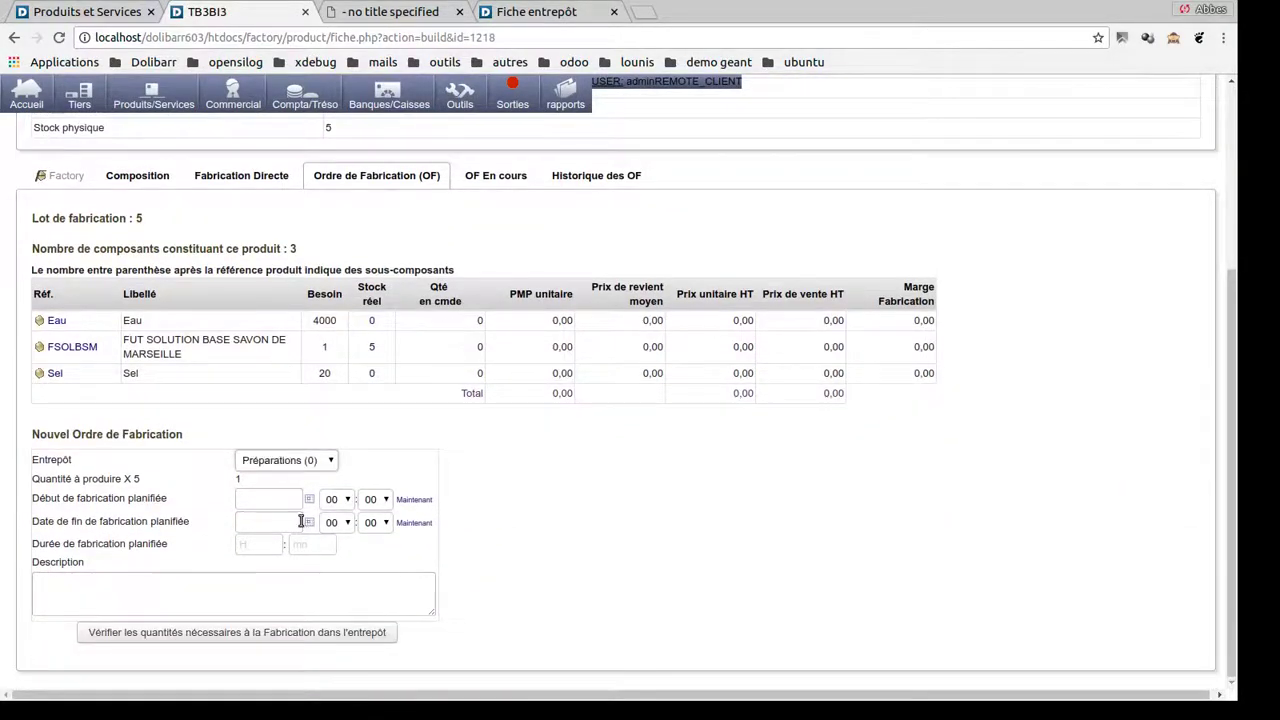
- Plan the order from 13/08/2018 23:24 to 14/08/2018 23:24, verify the required component quantities and create it
left_click(414, 499)
left_click(413, 523)
left_click(306, 523)
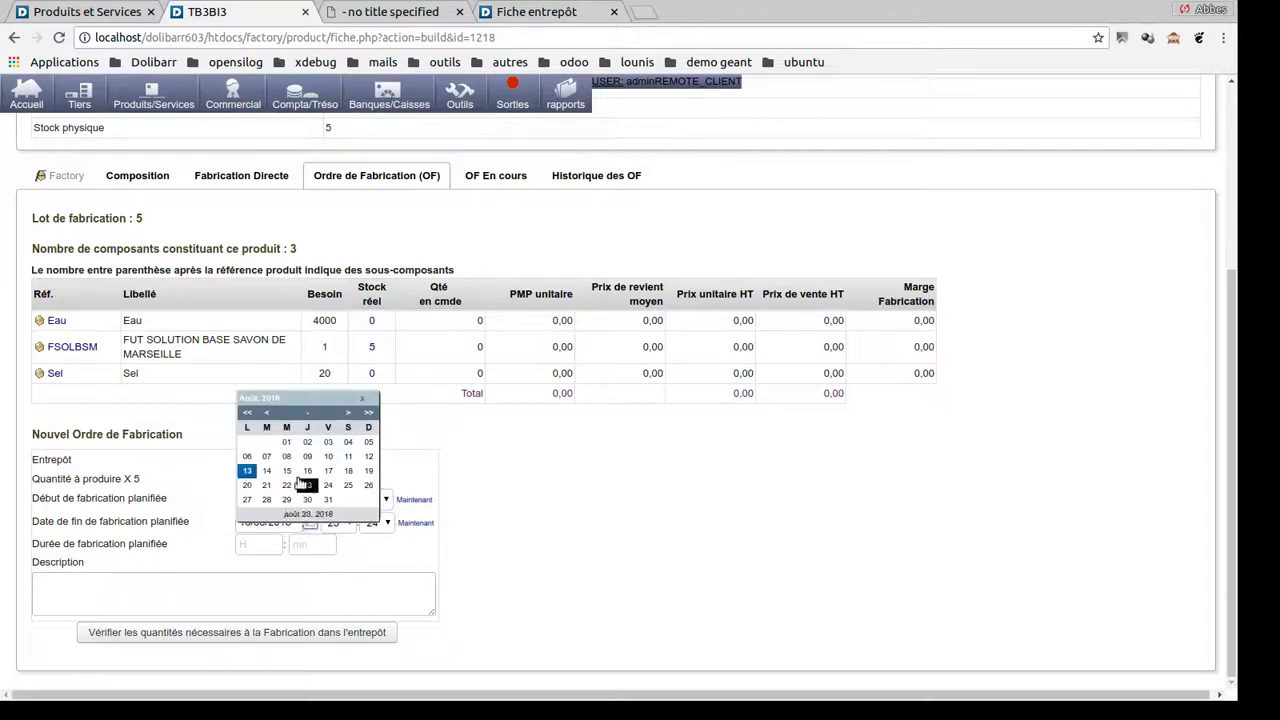
left_click(271, 472)
left_click(292, 634)
scroll(696, 478, "down", 5)
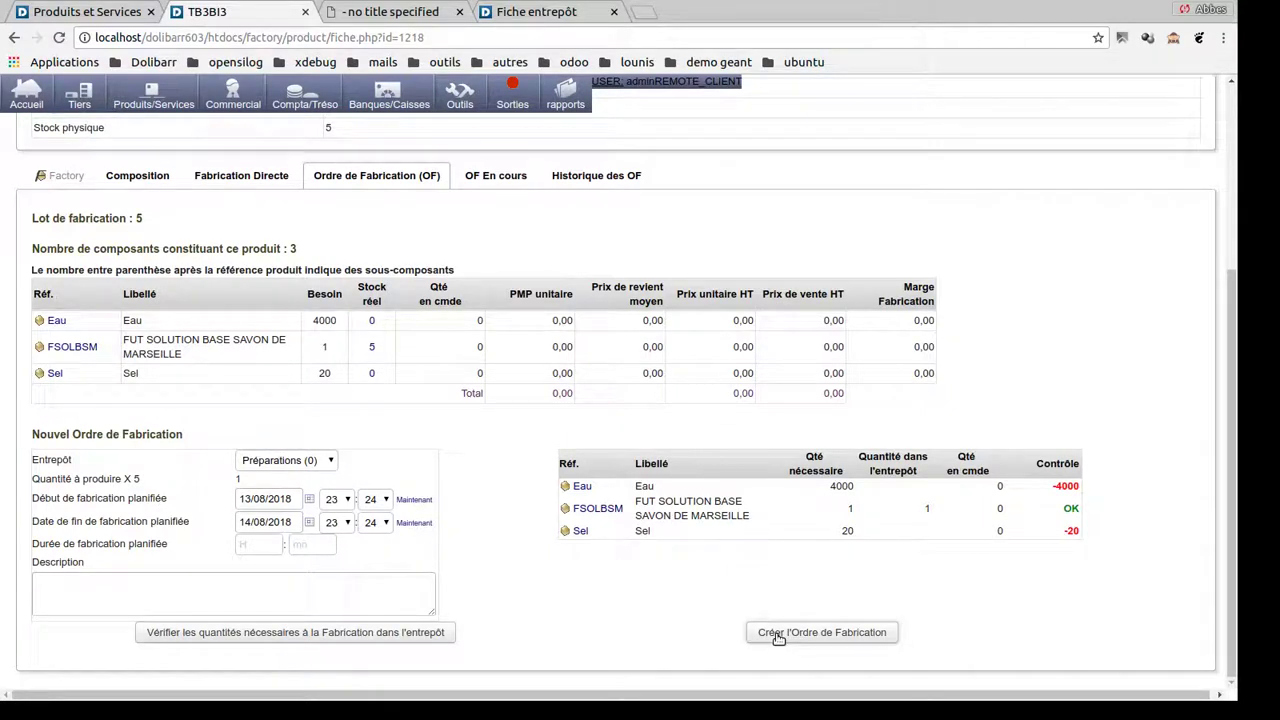
left_click(778, 634)
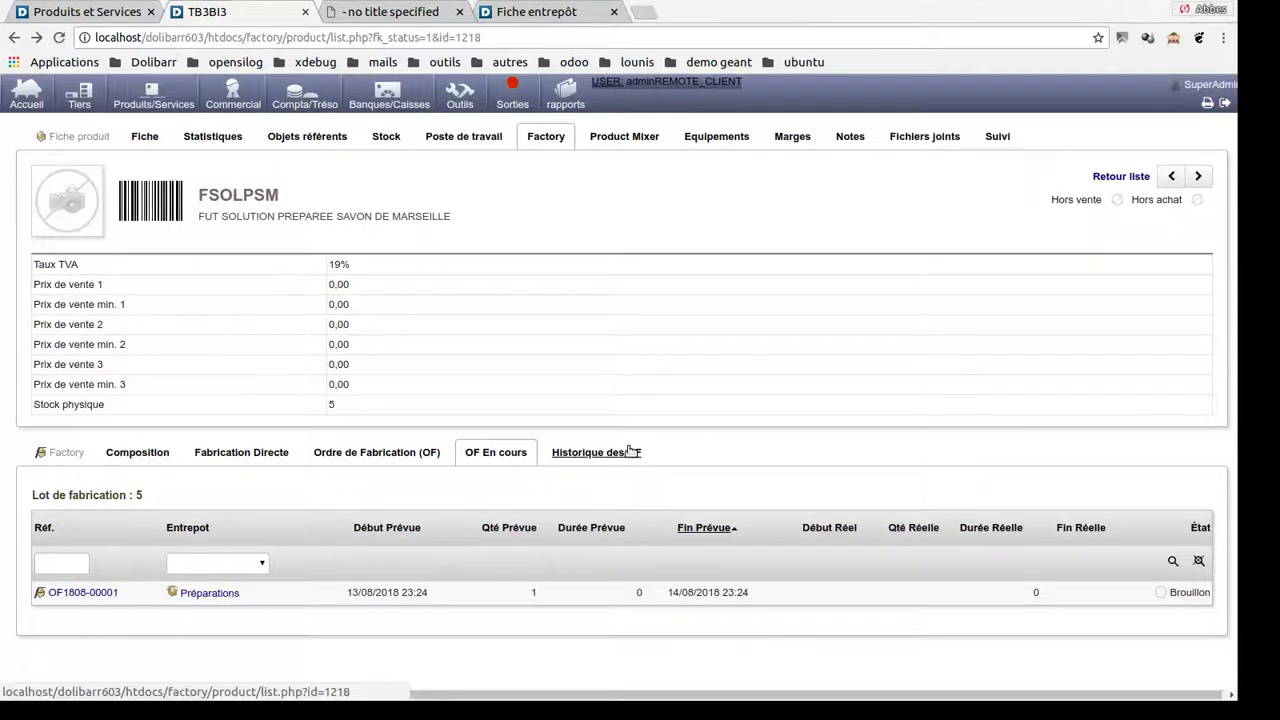
- Open manufacturing order OF1808-00001 and set its workstation to Préparation
left_click(63, 594)
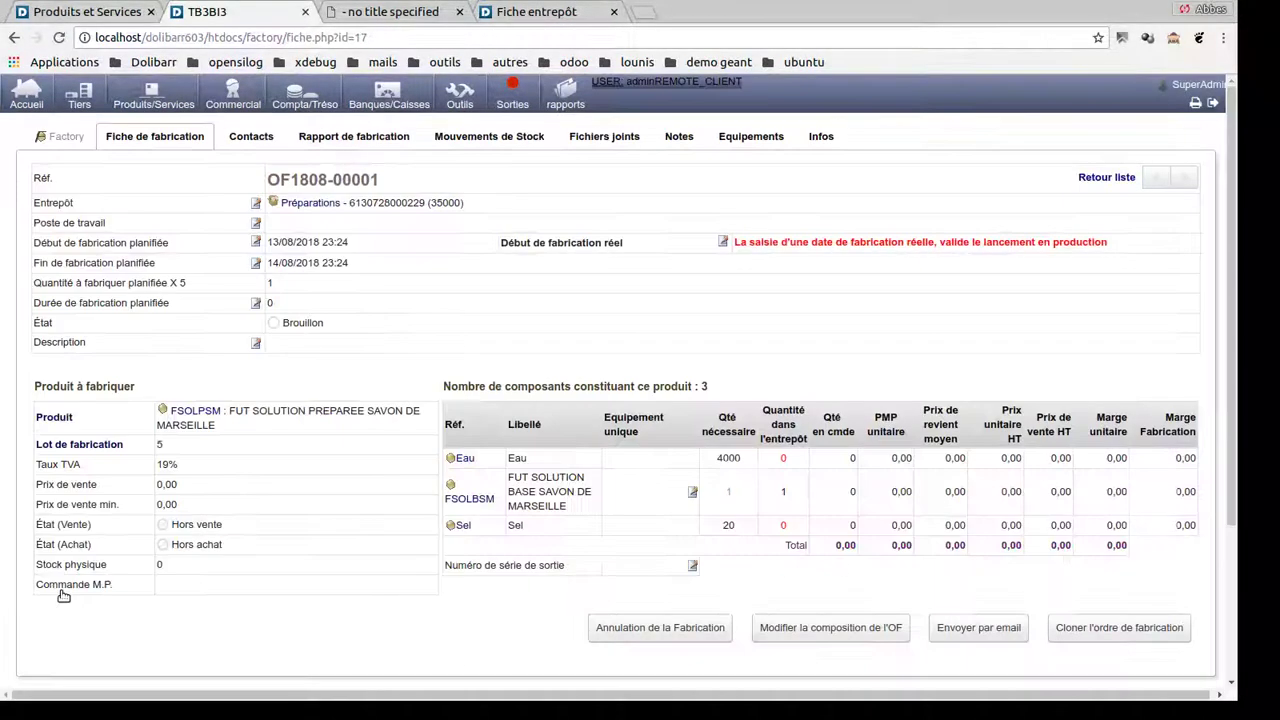
left_click(256, 223)
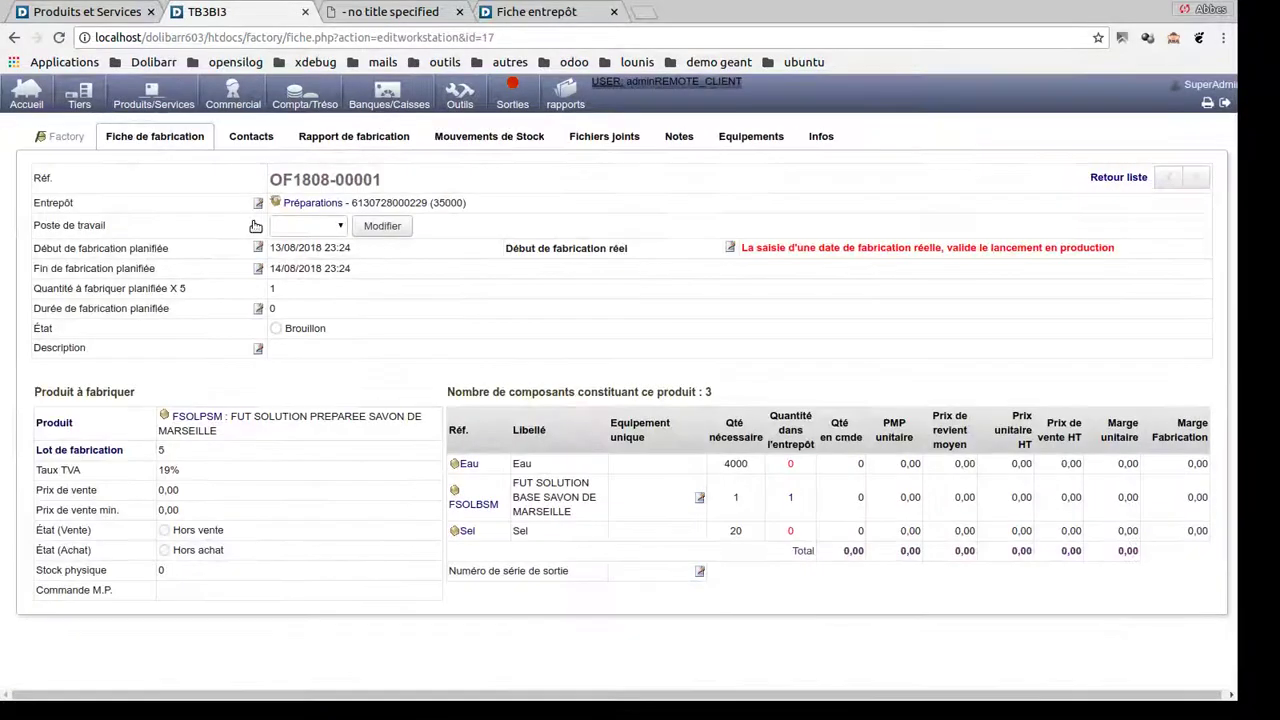
left_click(298, 226)
left_click(294, 290)
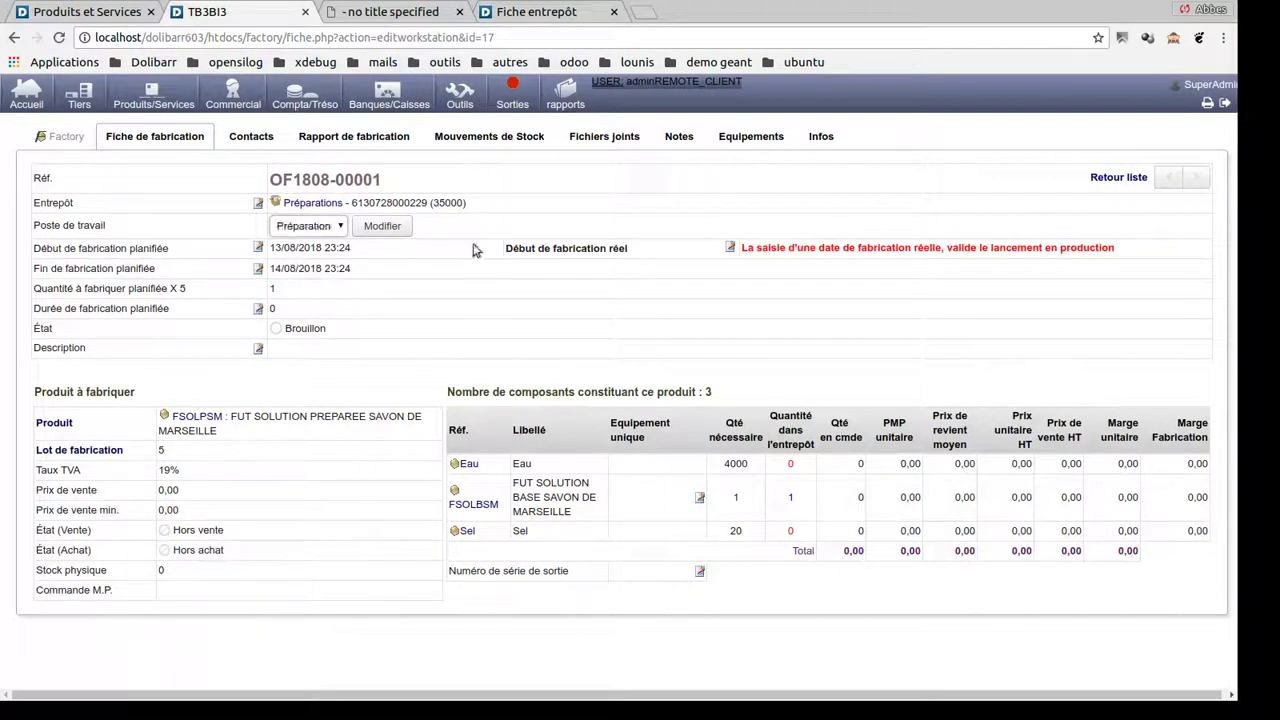
left_click(384, 228)
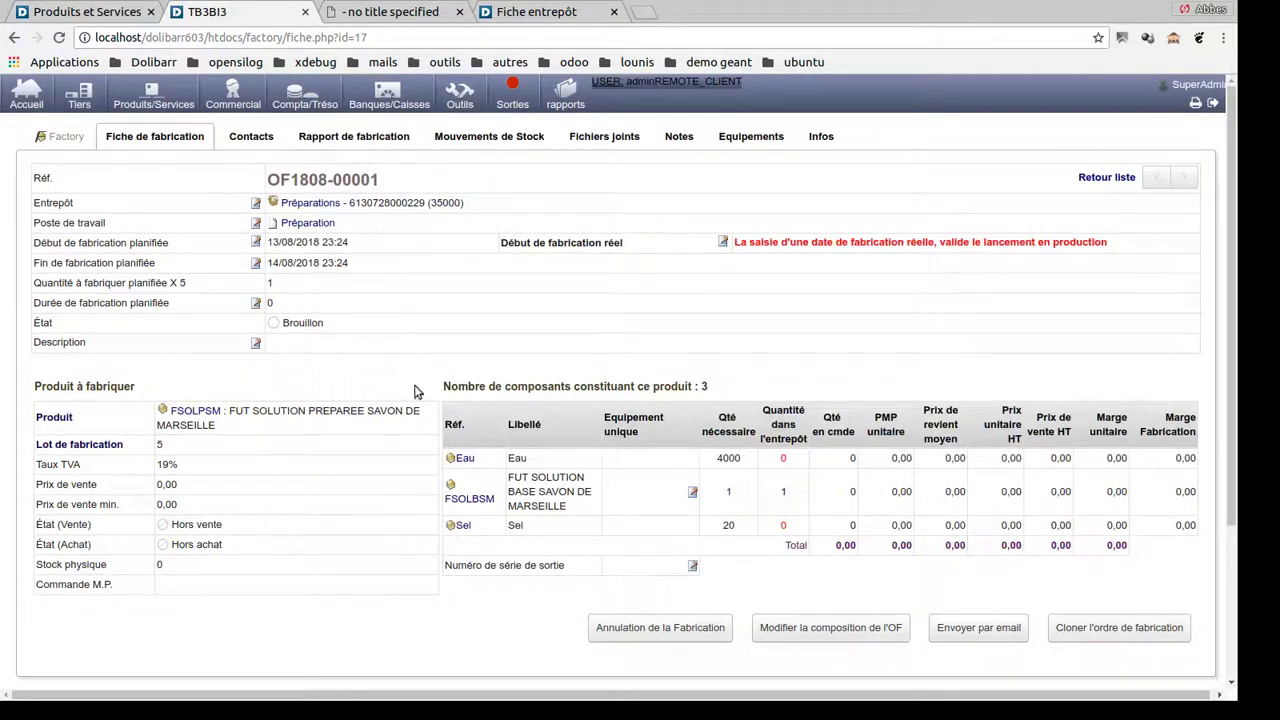
- Assign equipment 02 as the unique equipment of the FSOLBSM component in manufacturing order OF1808-00001
left_click(693, 494)
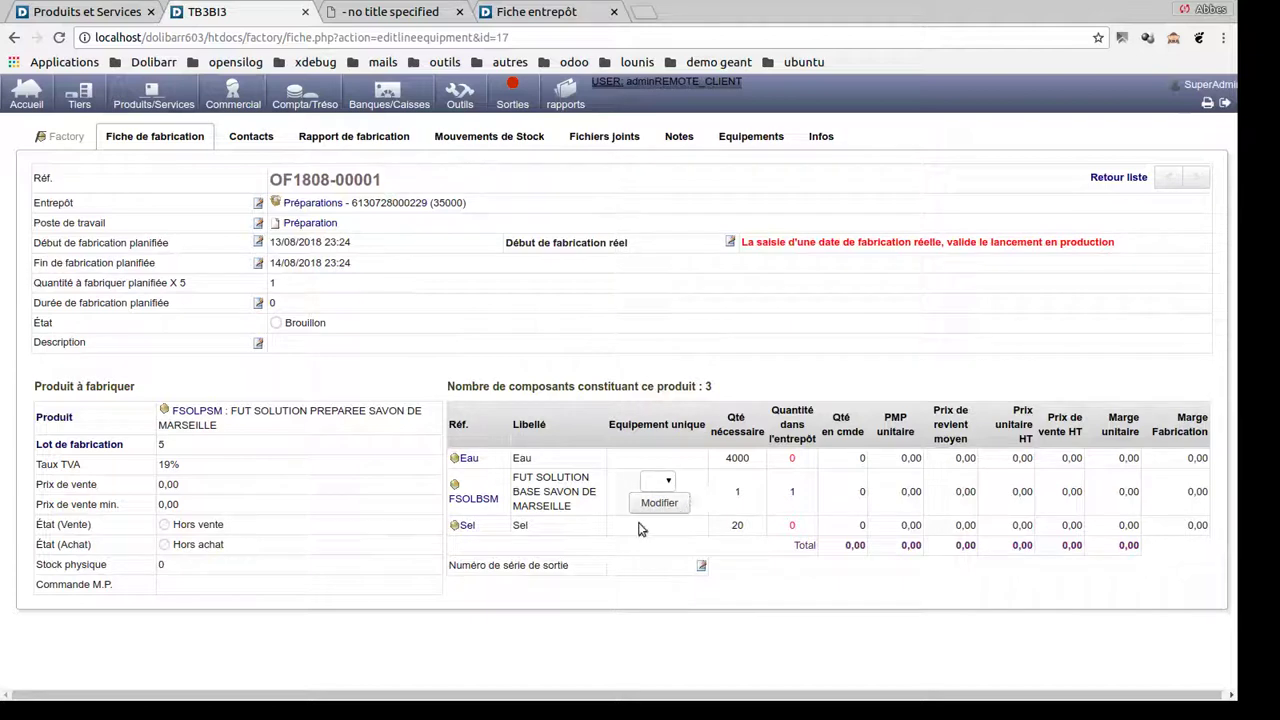
left_click(665, 481)
left_click(656, 508)
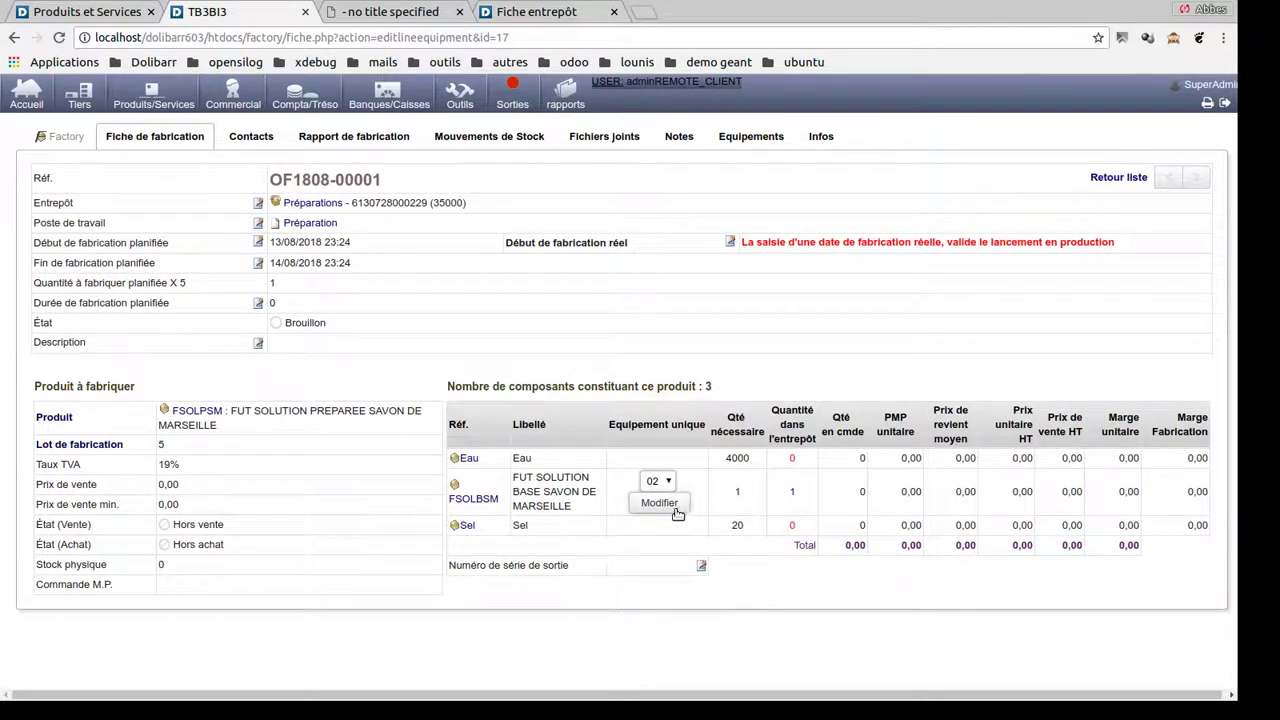
left_click(674, 507)
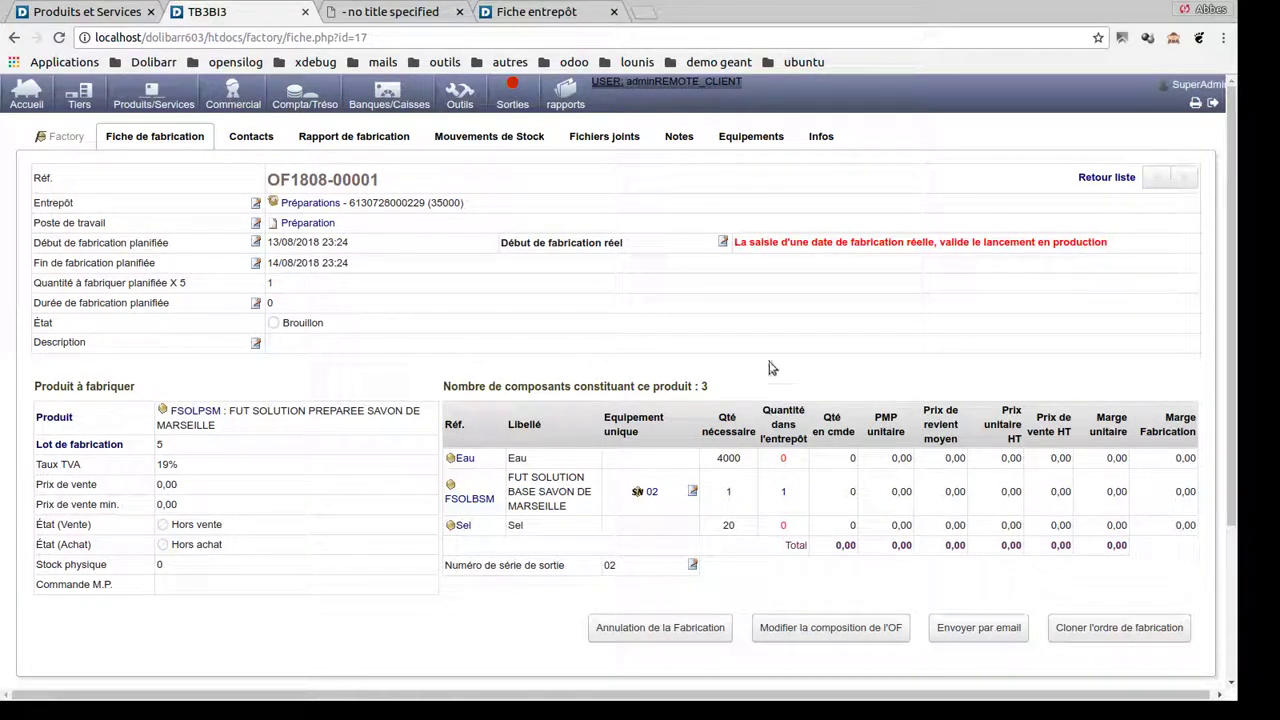
- Correct the stock of the Eau component by adding 4000 pieces to the Préparations warehouse, and close its stock page
left_click(785, 459)
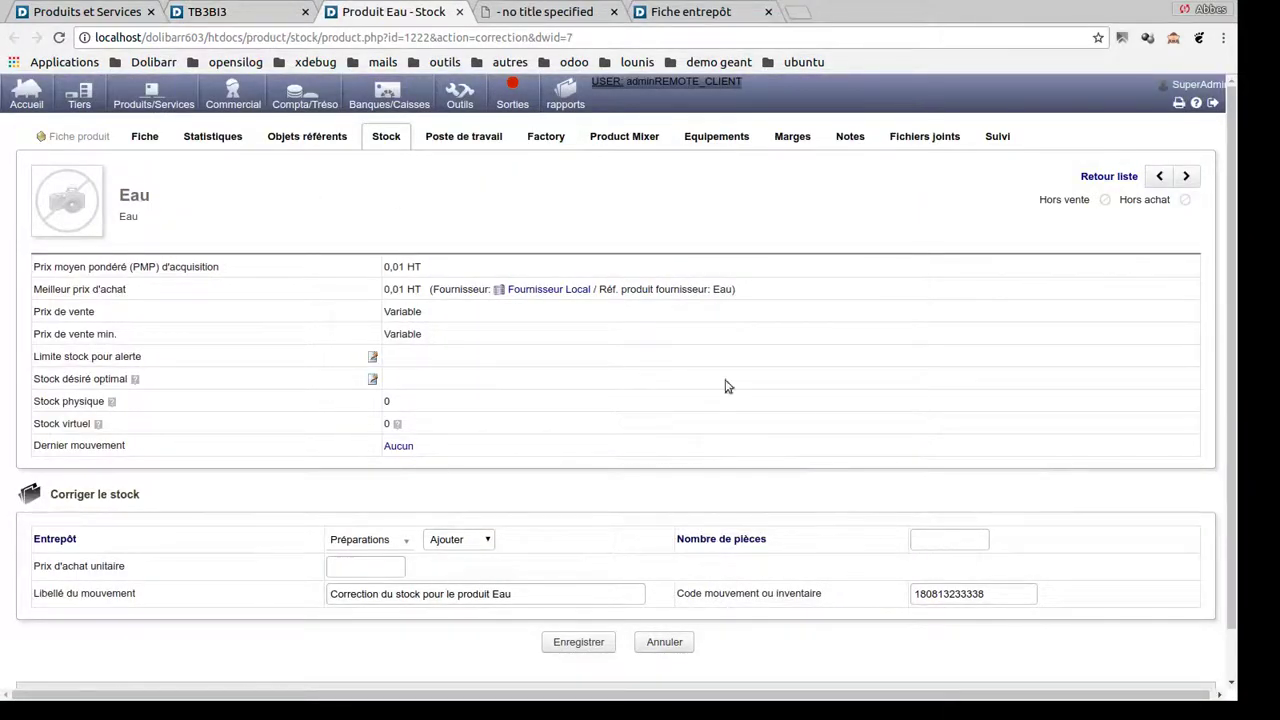
left_click(245, 14)
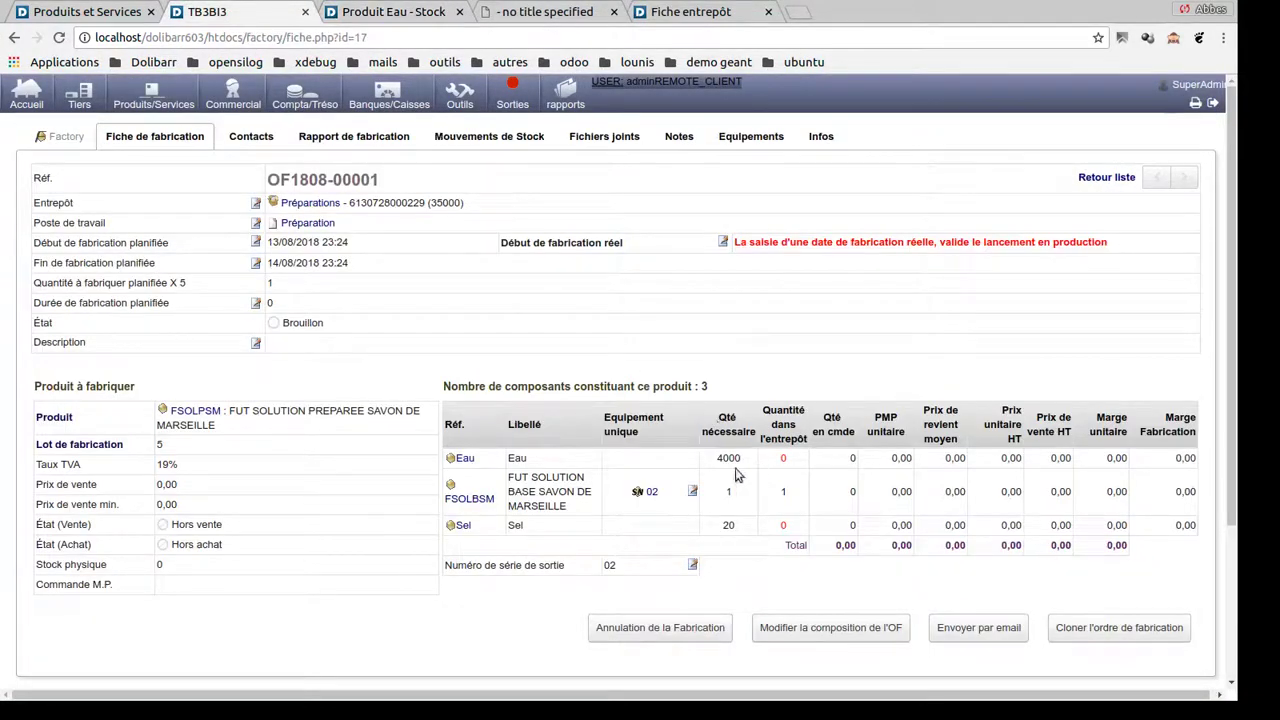
left_click(350, 14)
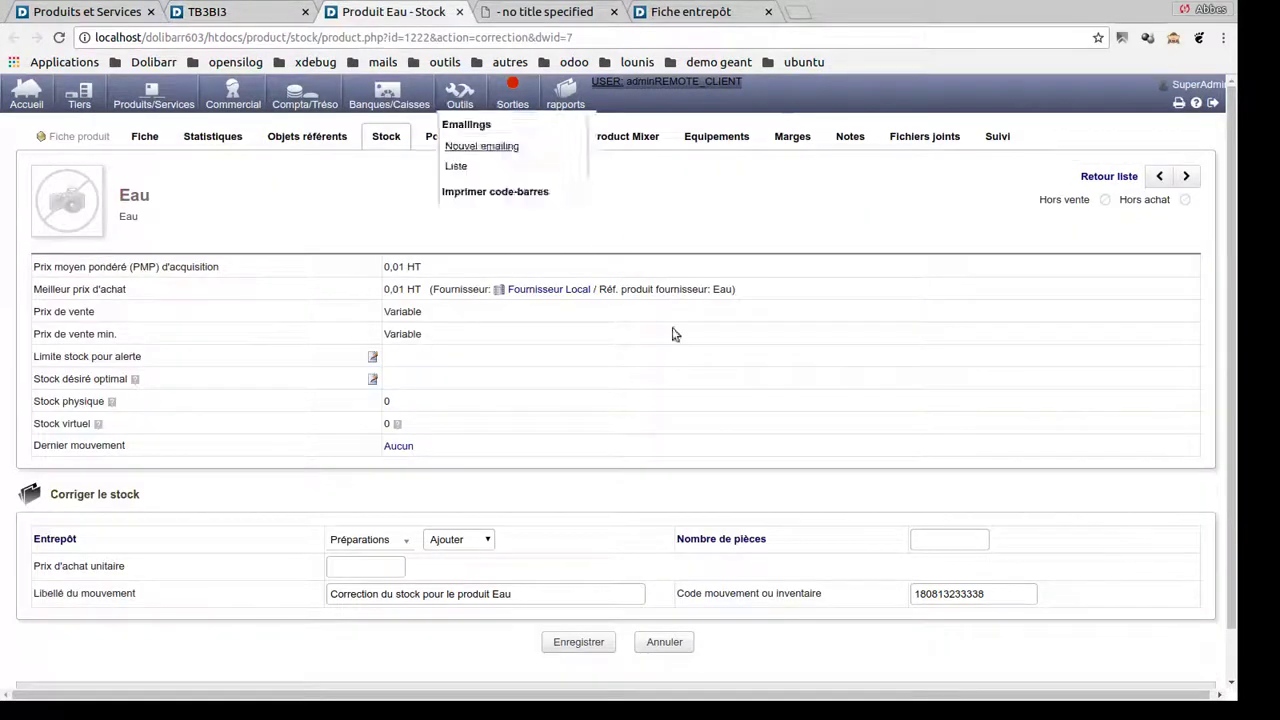
left_click(955, 537)
type("4000")
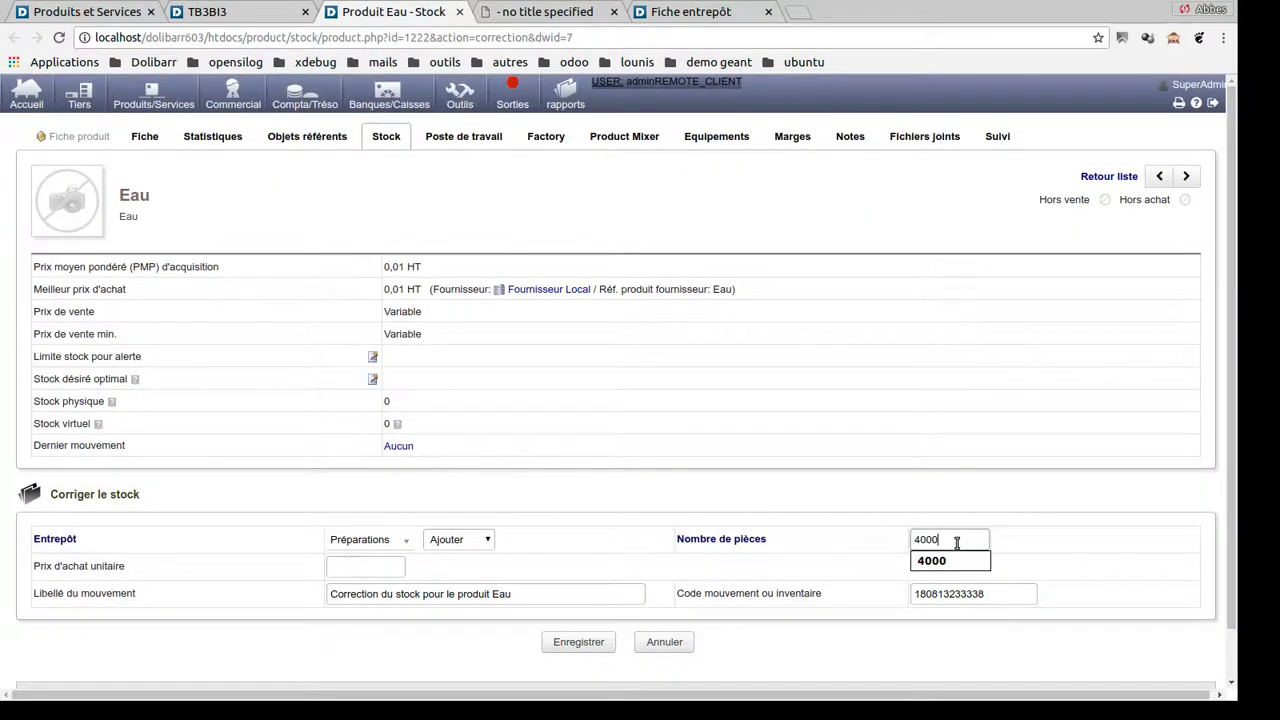
left_click(578, 645)
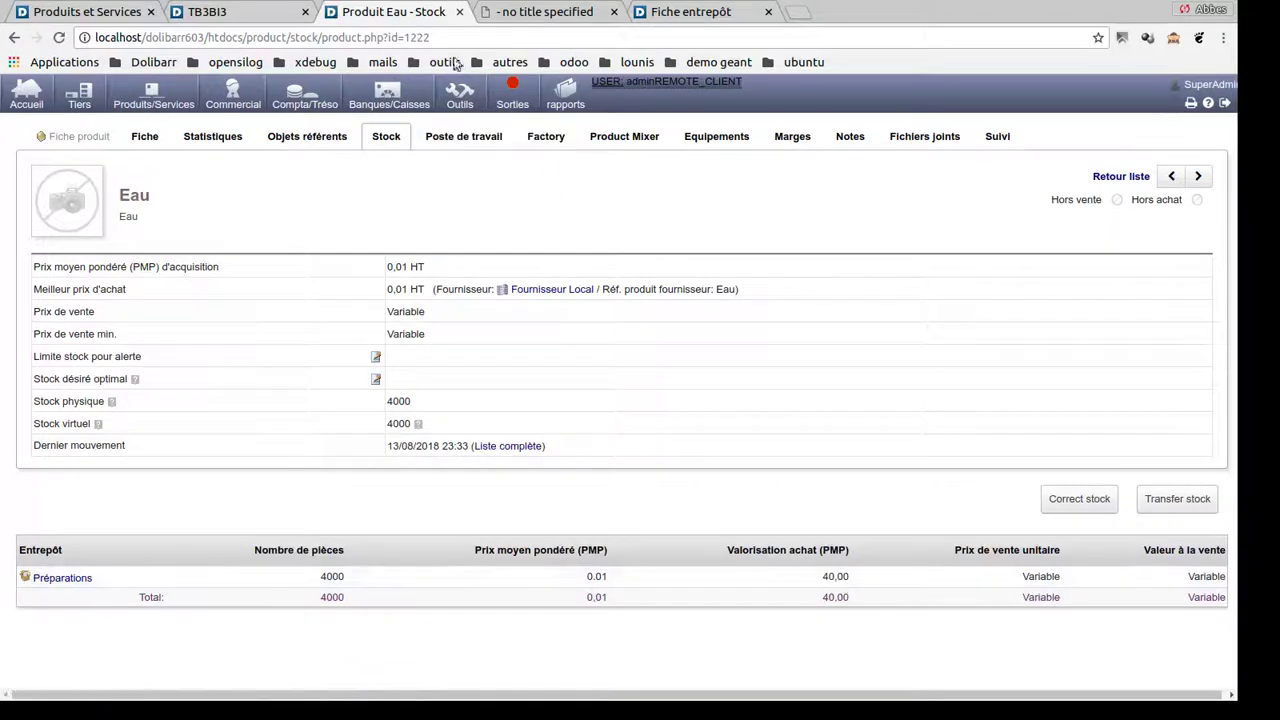
left_click(459, 12)
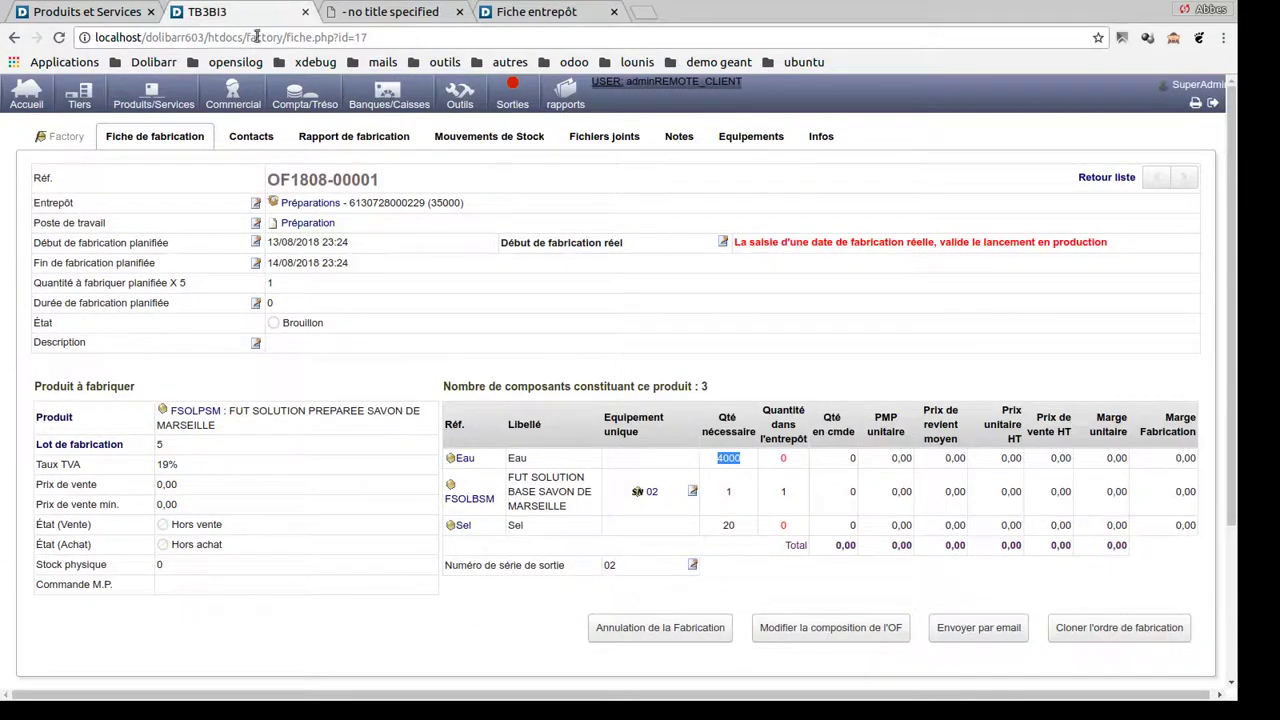
- Correct the stock of the Sel component by adding 20 pieces to the Préparations warehouse, and close its stock page
left_click(785, 528)
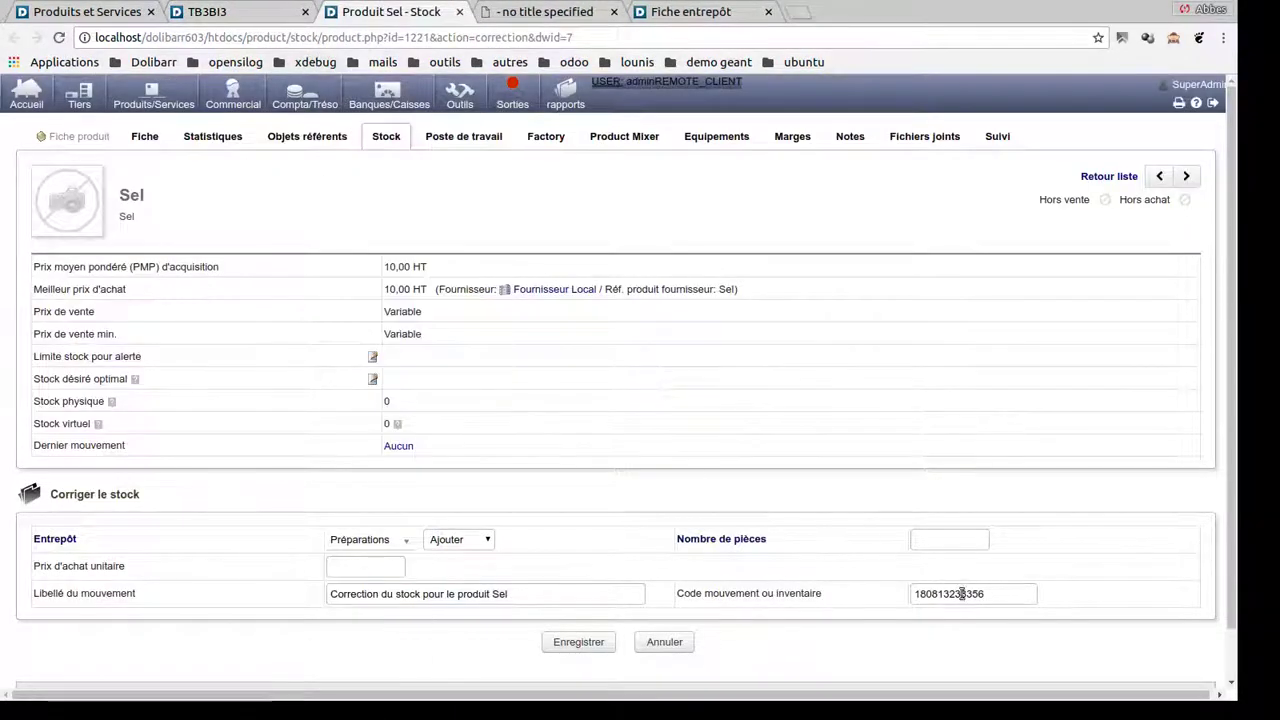
left_click(945, 539)
type("20")
left_click(591, 650)
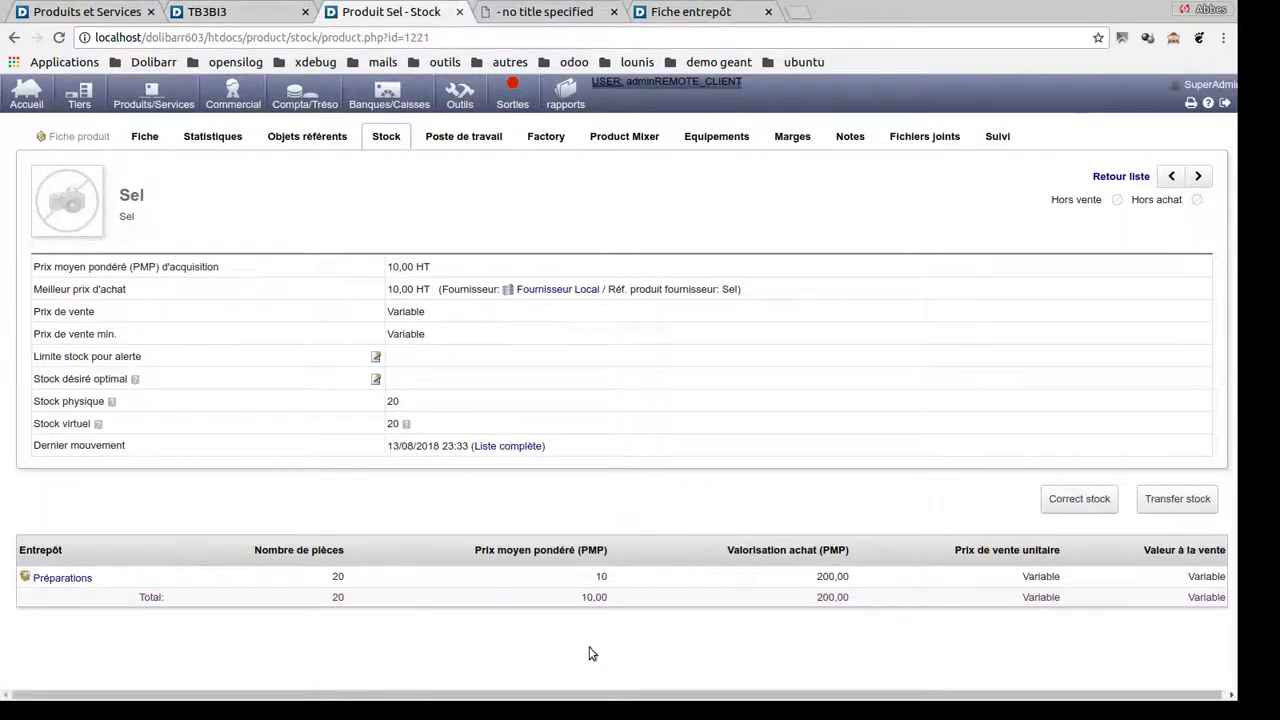
left_click(459, 13)
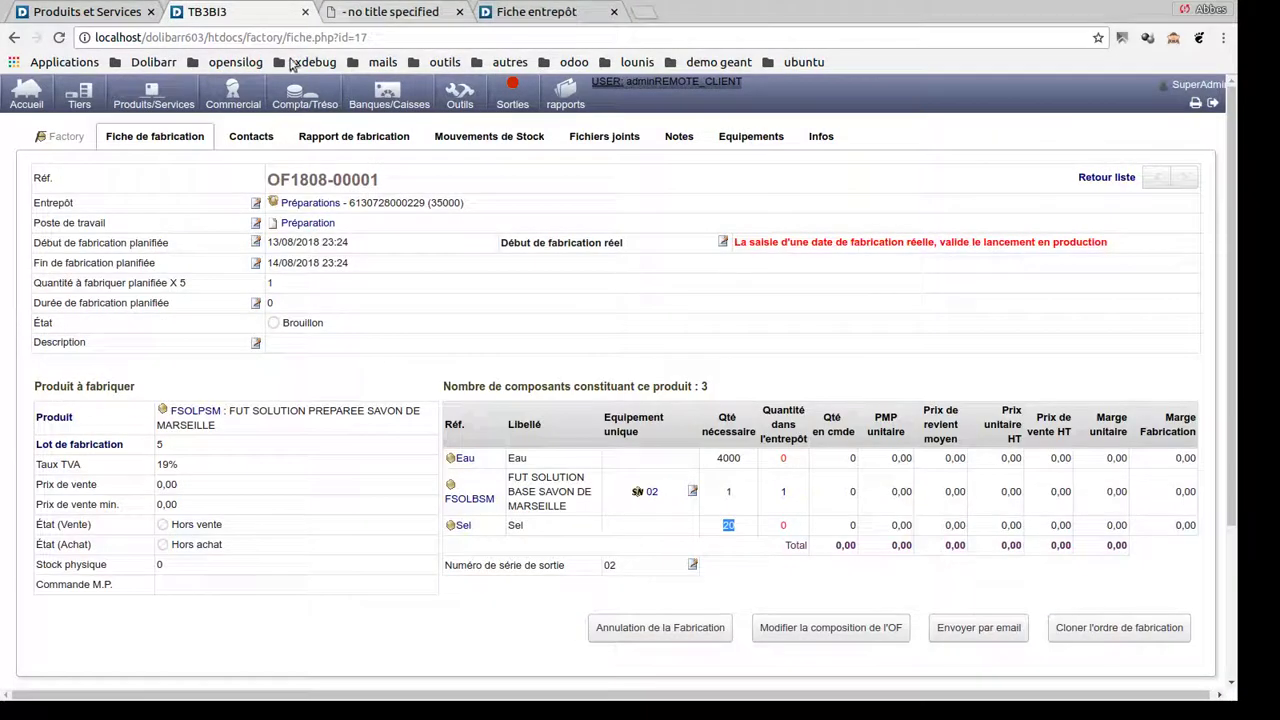
- Refresh the manufacturing order and launch production with the actual start date 14/08/2018 00:28
left_click(163, 143)
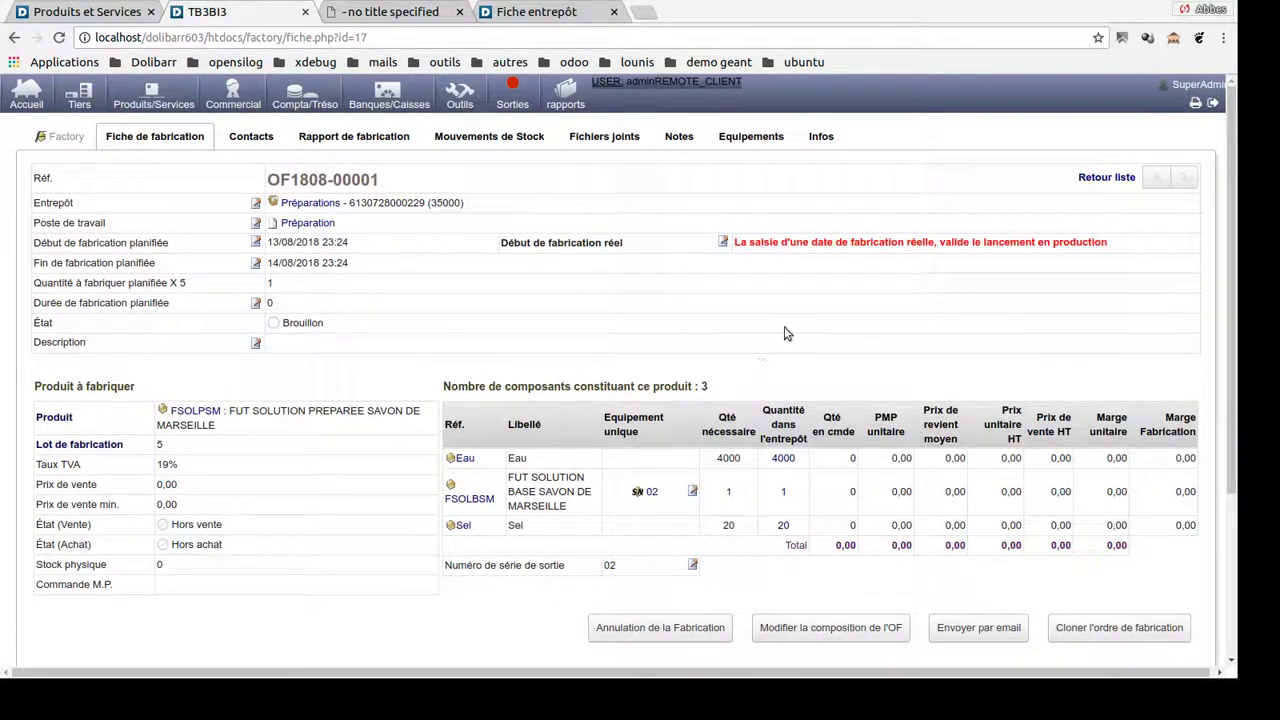
left_click(724, 242)
left_click(930, 247)
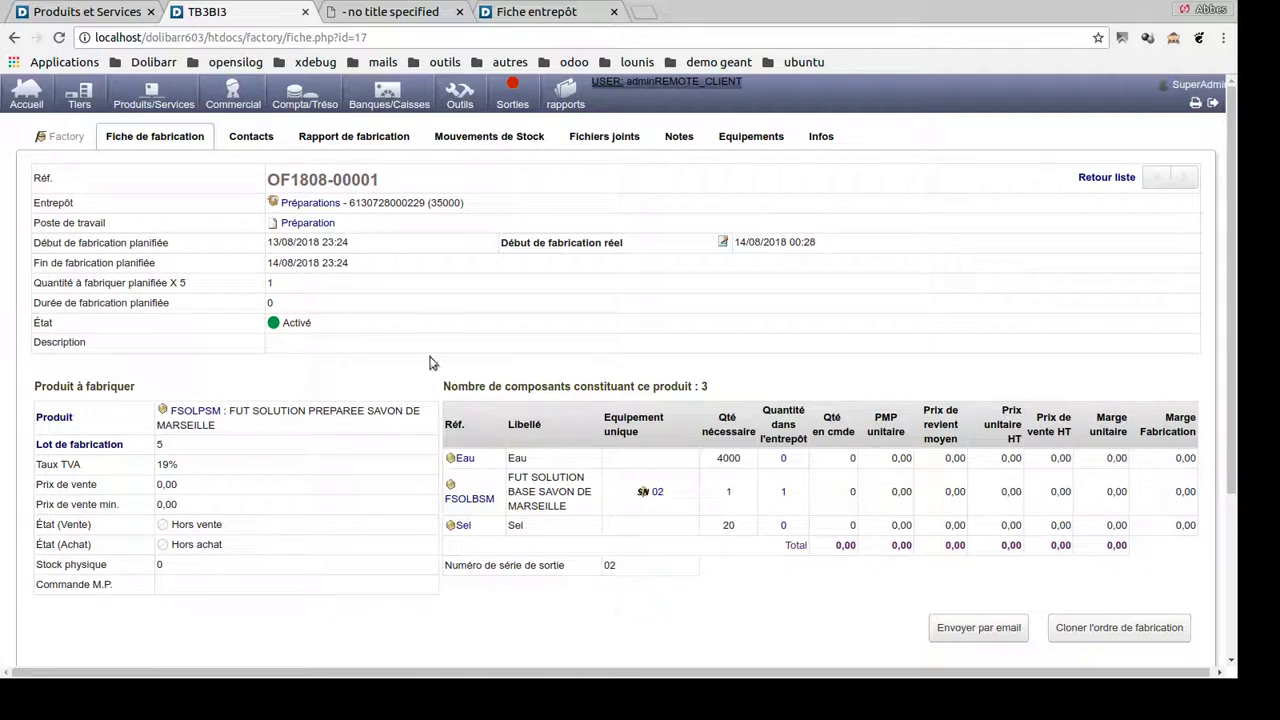
- Complete the order from its manufacturing report, with actual end 14/08/2018 00:28 and an actual quantity of 1
left_click(354, 137)
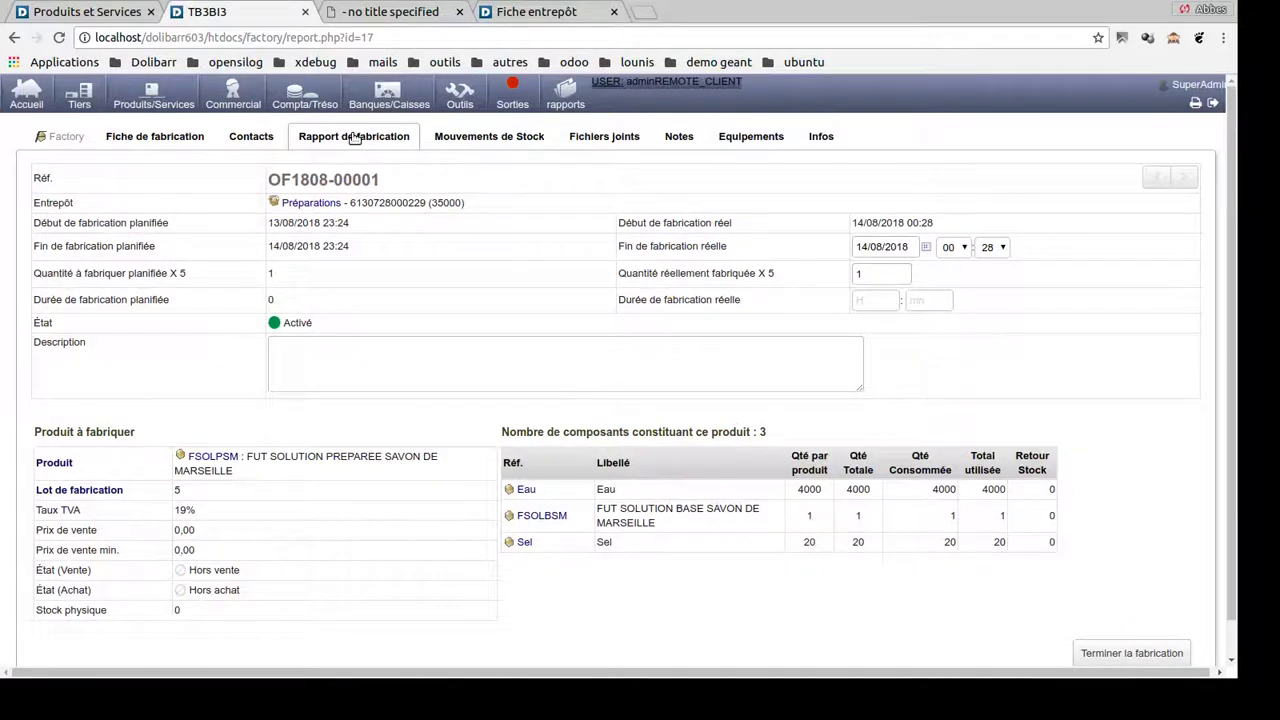
scroll(812, 317, "down", 2)
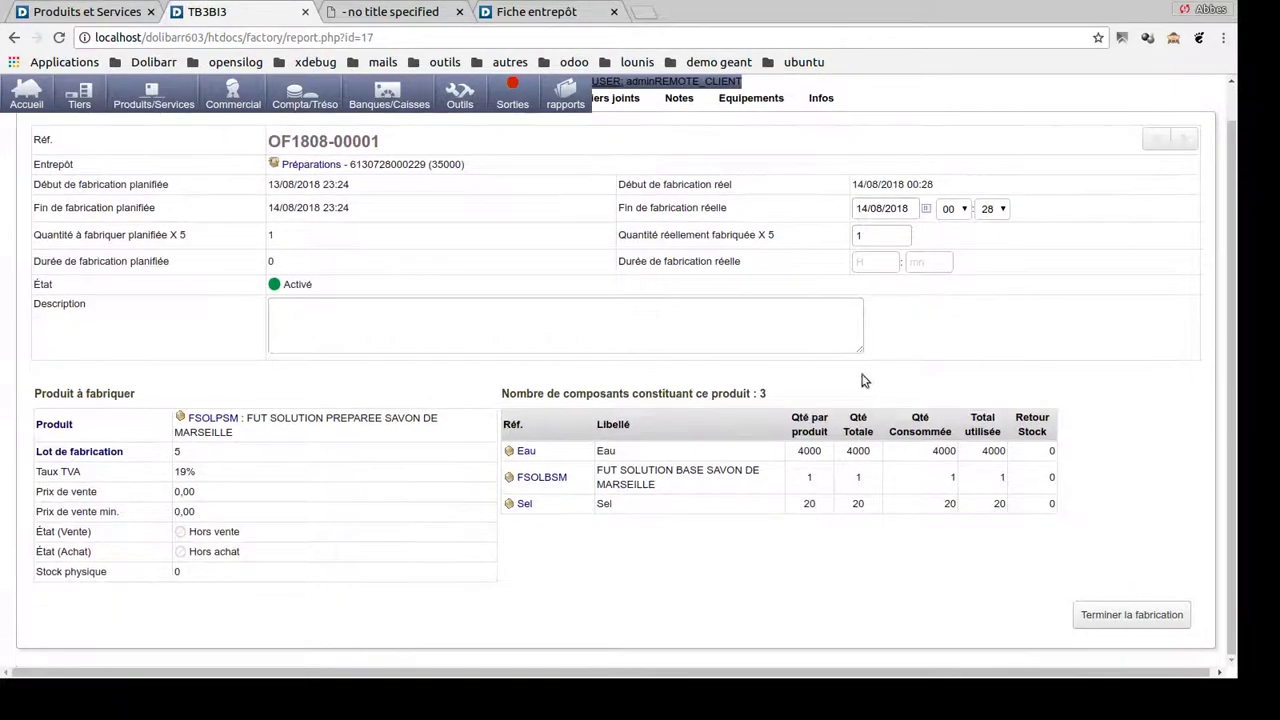
left_click(1125, 619)
left_click(733, 426)
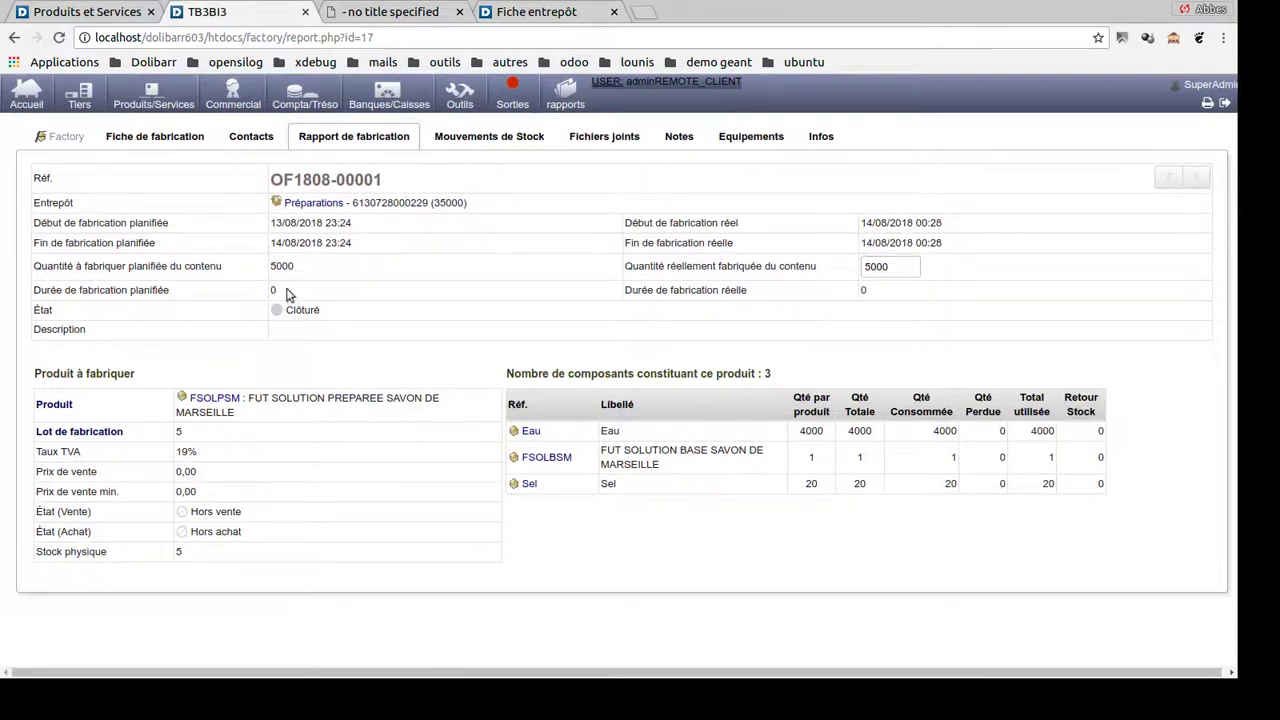
- Review the Préparations warehouse's products and equipment in stock, and check the demo outline
left_click(303, 204)
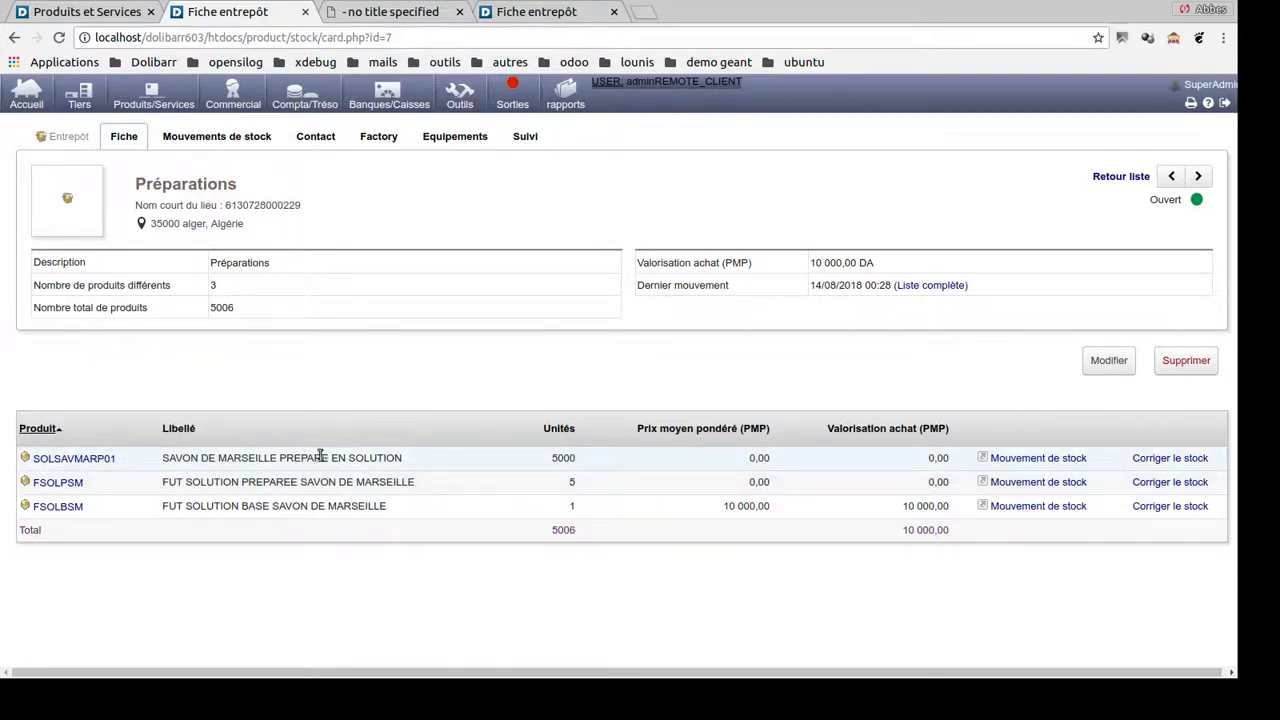
left_click(460, 134)
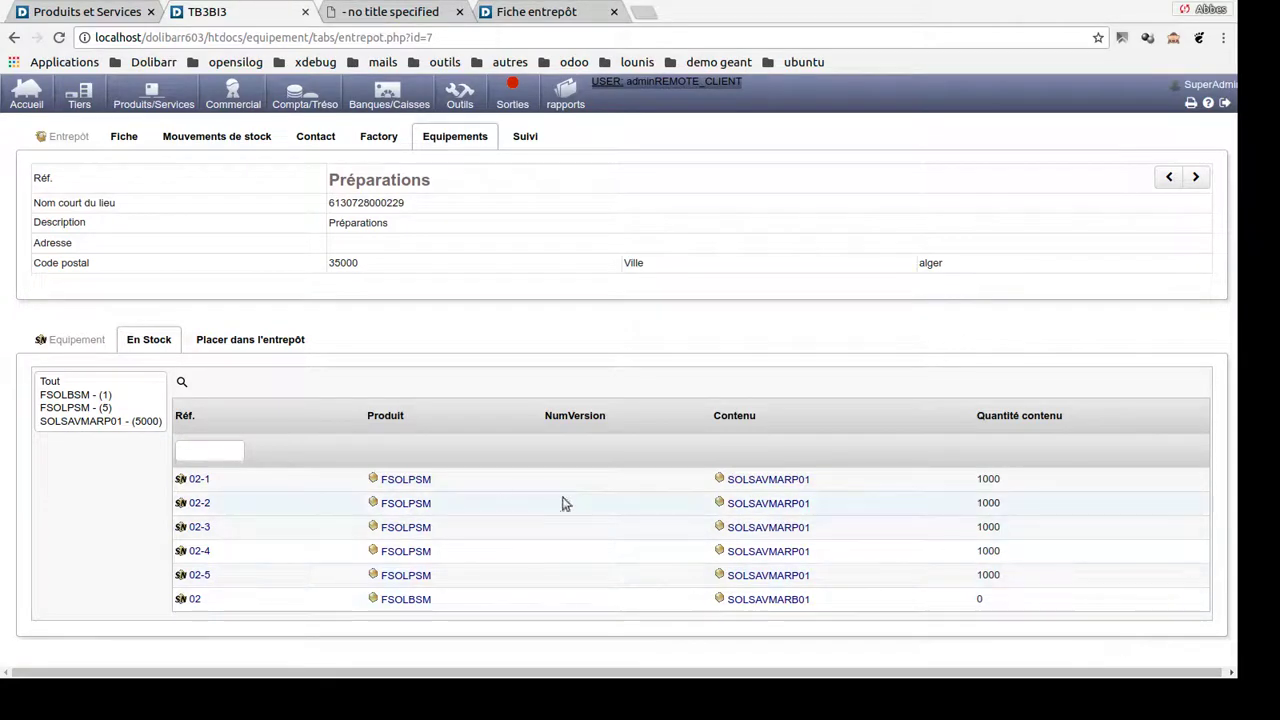
left_click(380, 14)
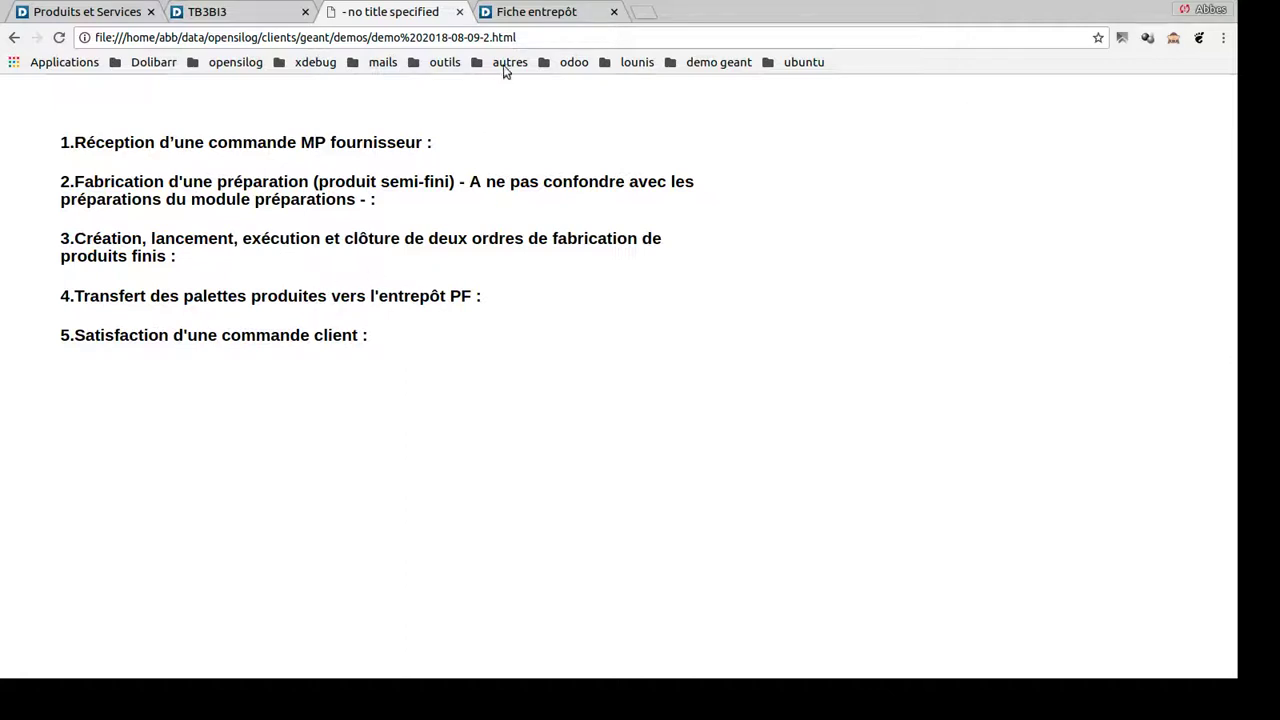
- Open the equipment transfer form and enter equipment 02-1, copied from the Préparations warehouse's equipment list
left_click(538, 14)
mouse_move(170, 108)
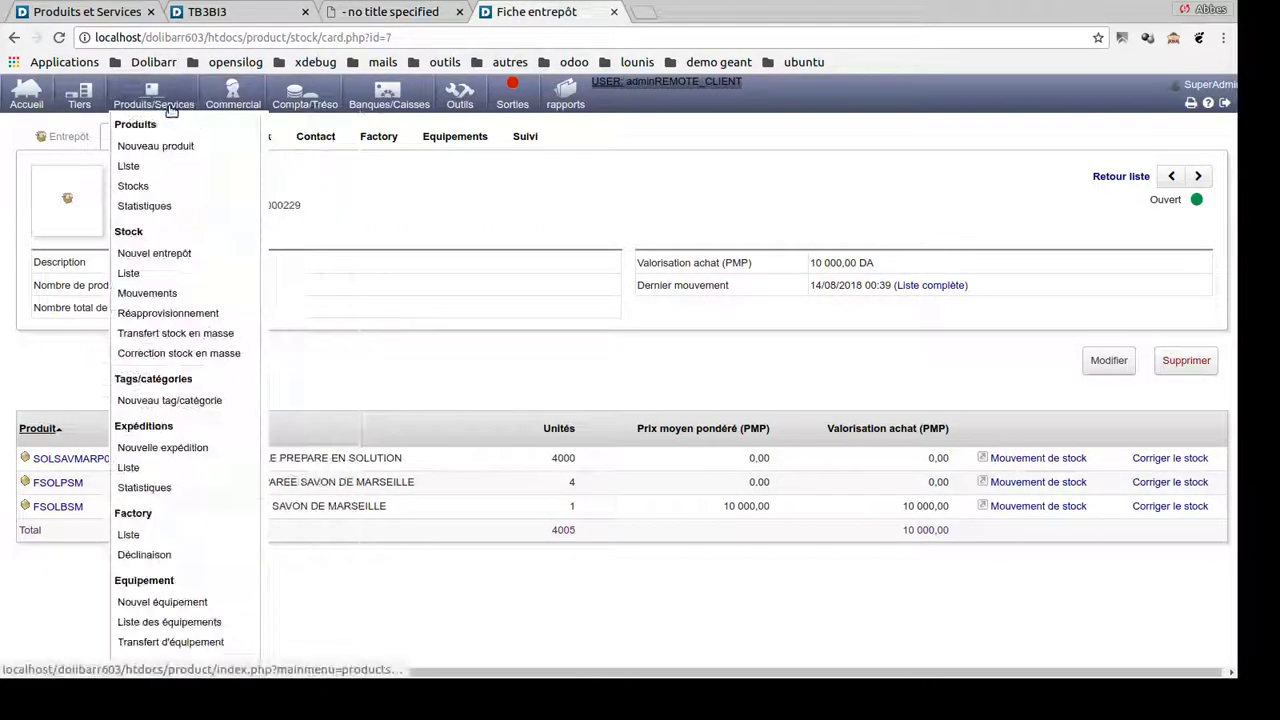
left_click(187, 643)
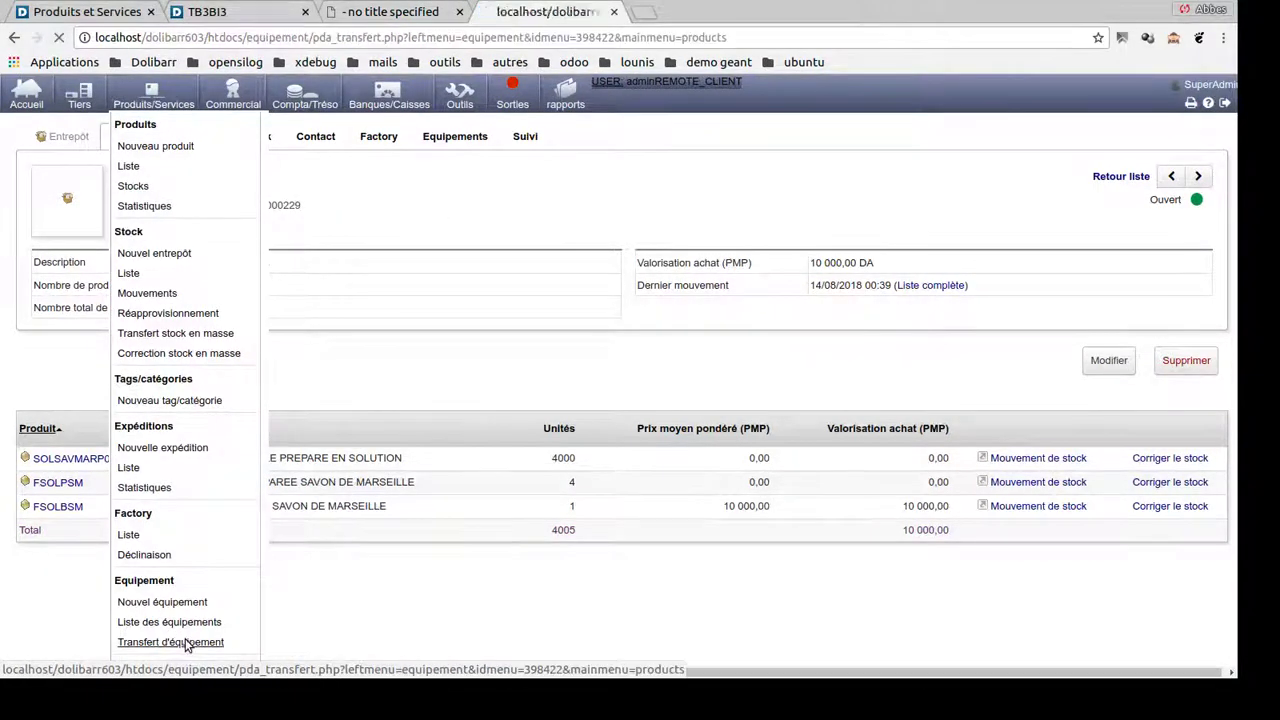
left_click(266, 13)
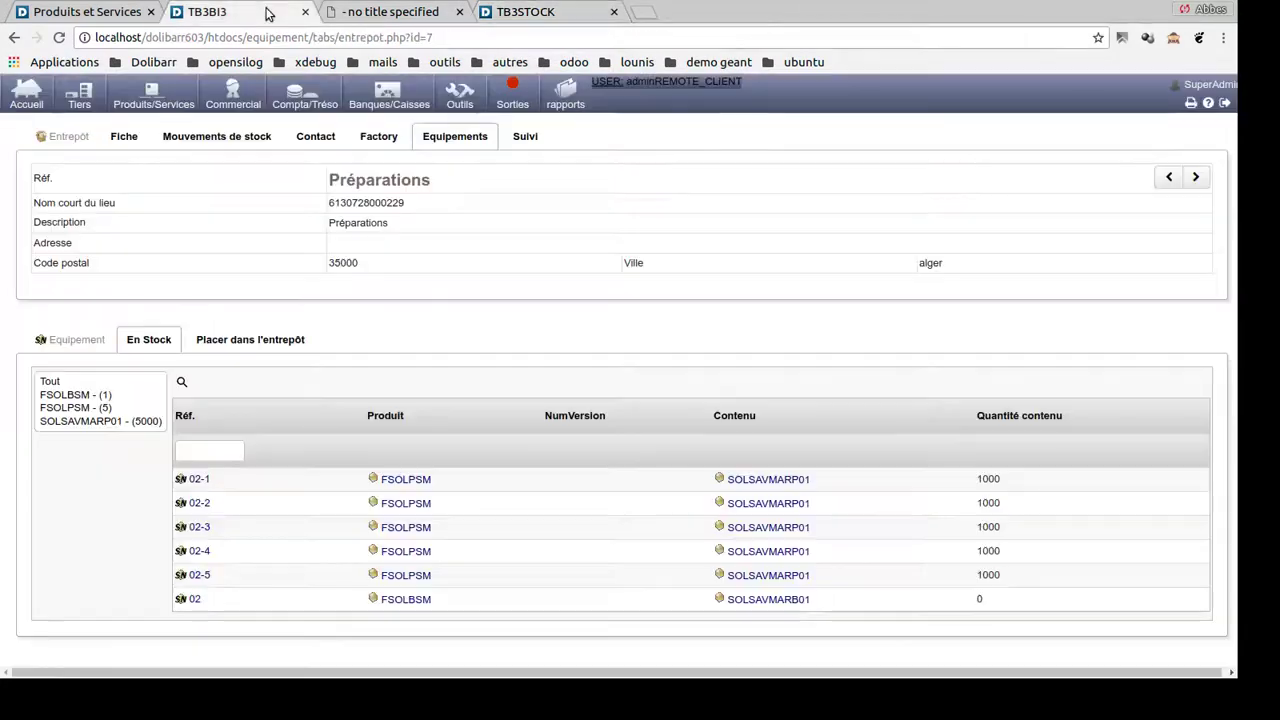
left_click_drag(219, 478, 190, 479)
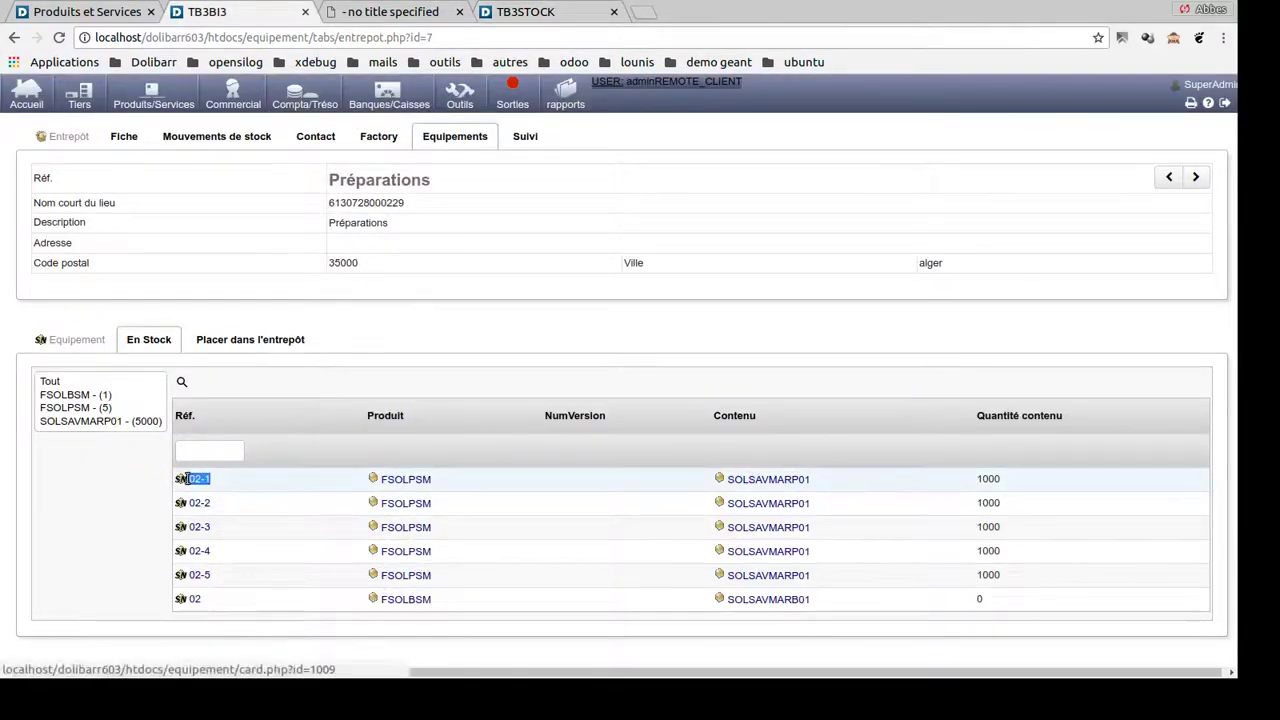
left_click(525, 12)
key("Tab")
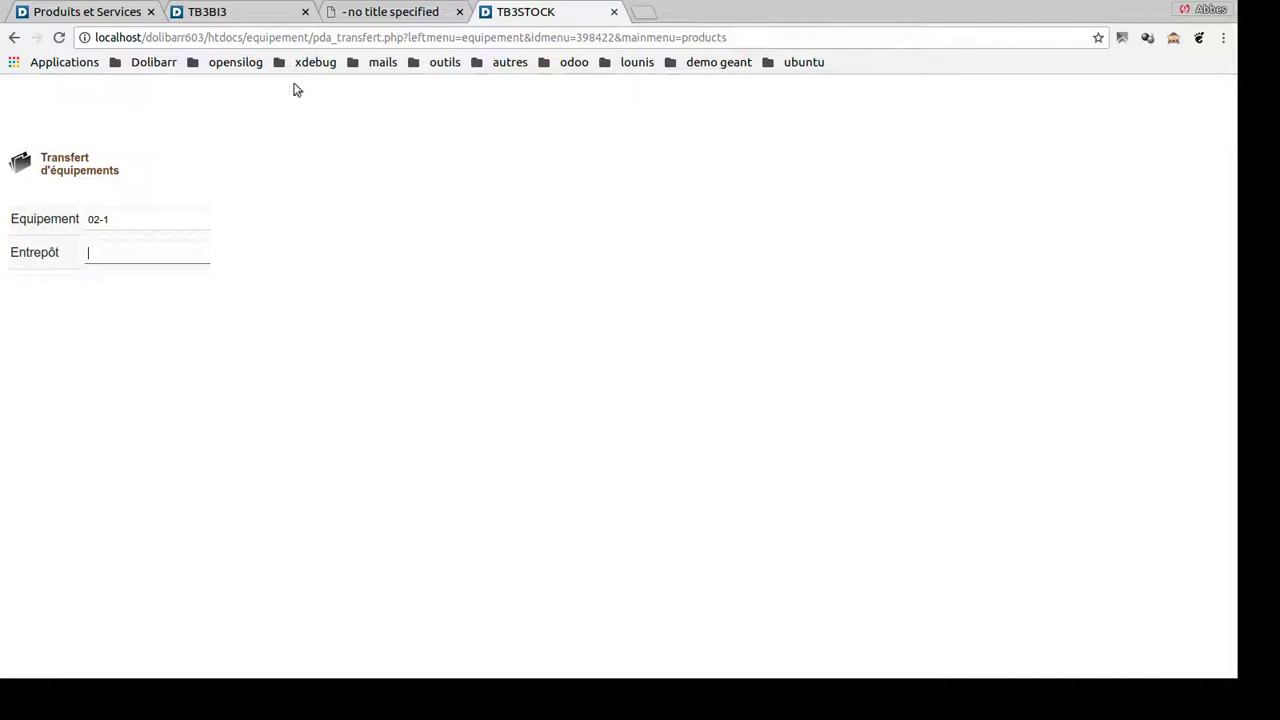
left_click(243, 14)
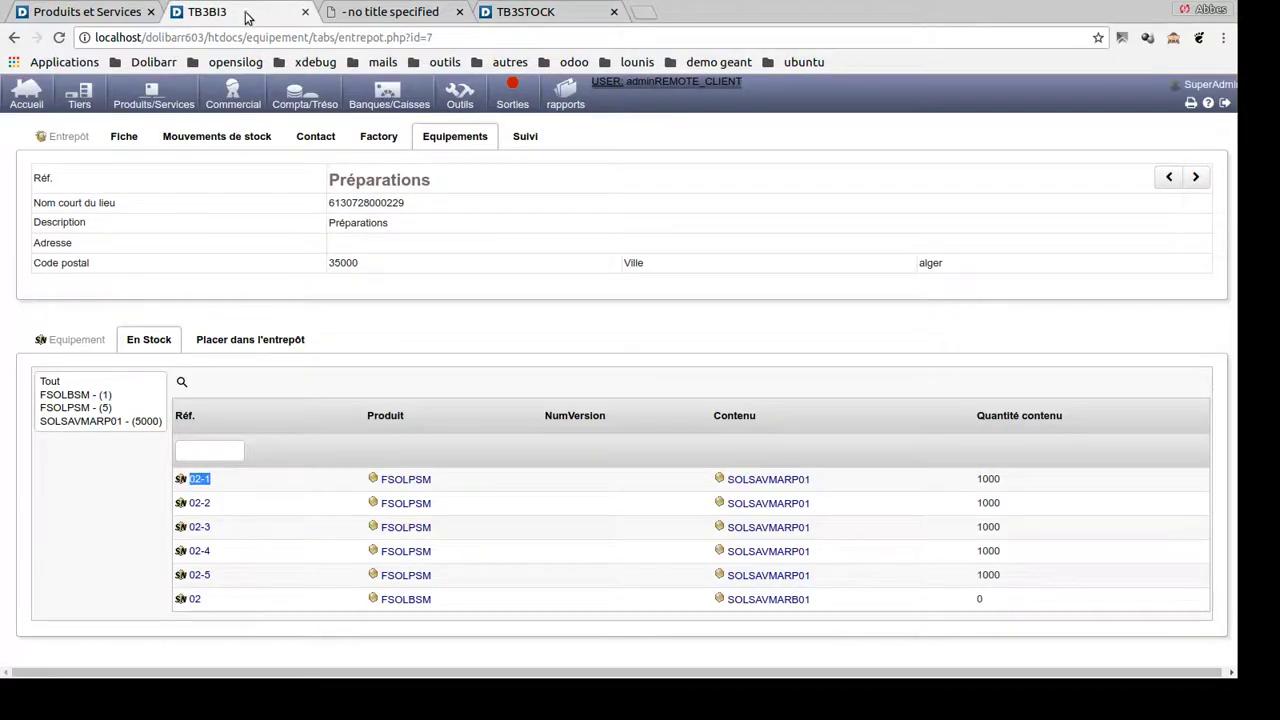
mouse_move(135, 90)
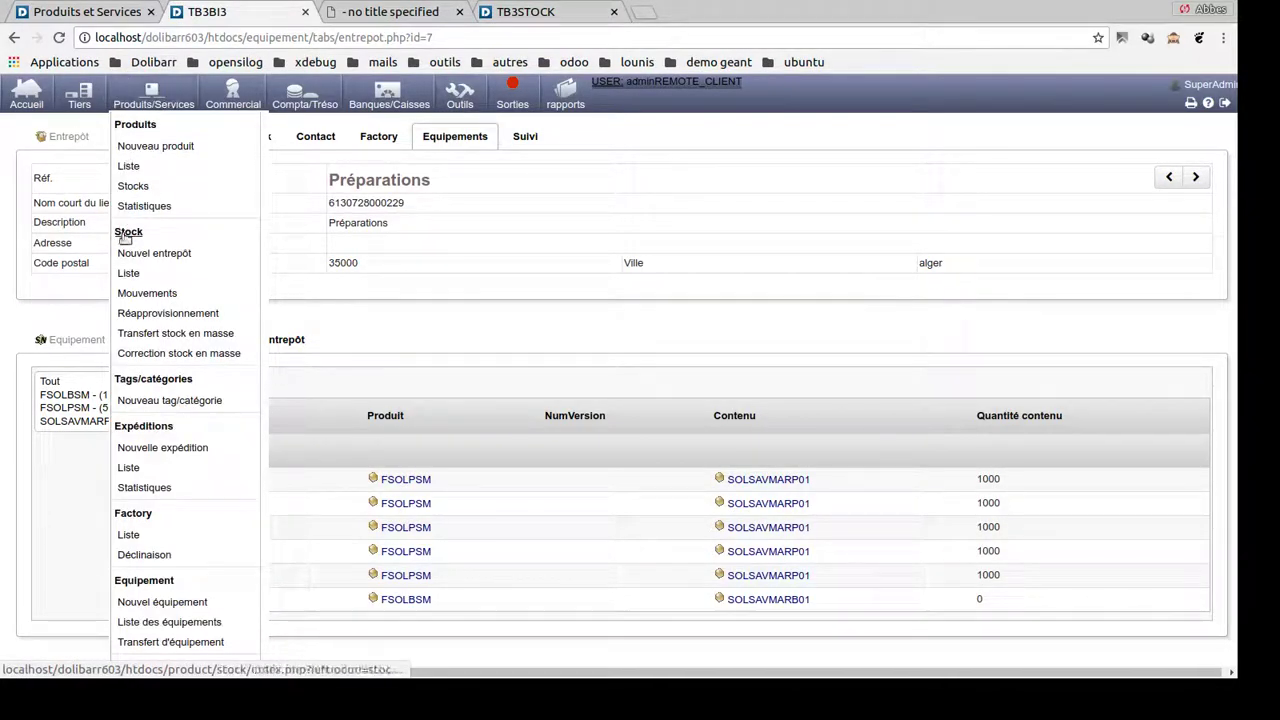
middle_click(126, 276)
left_click(383, 13)
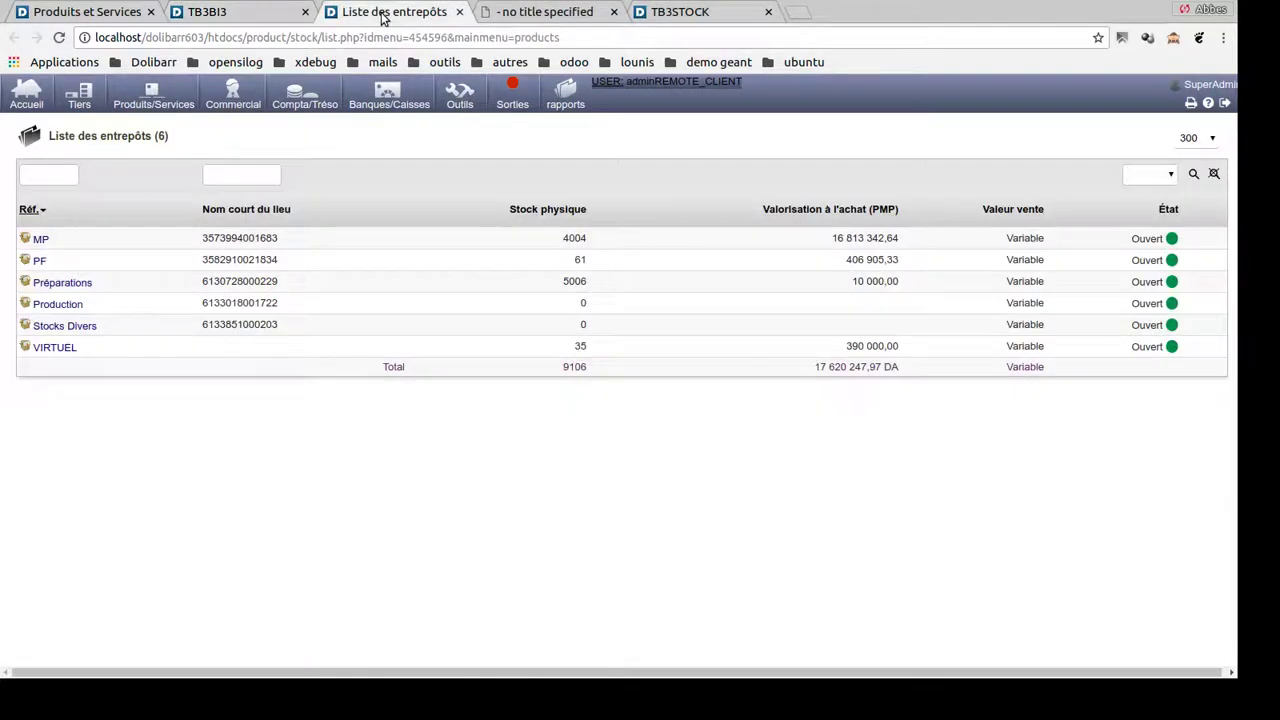
double_click(249, 303)
key("ctrl+c")
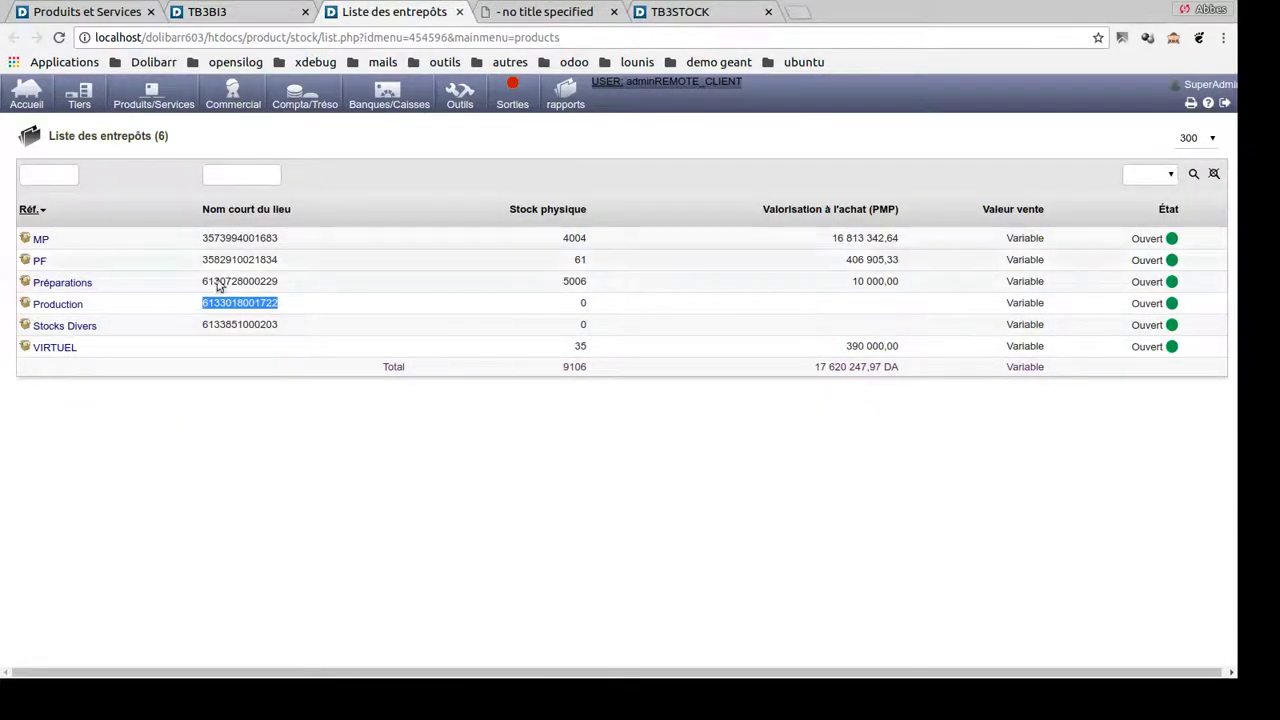
left_click(690, 12)
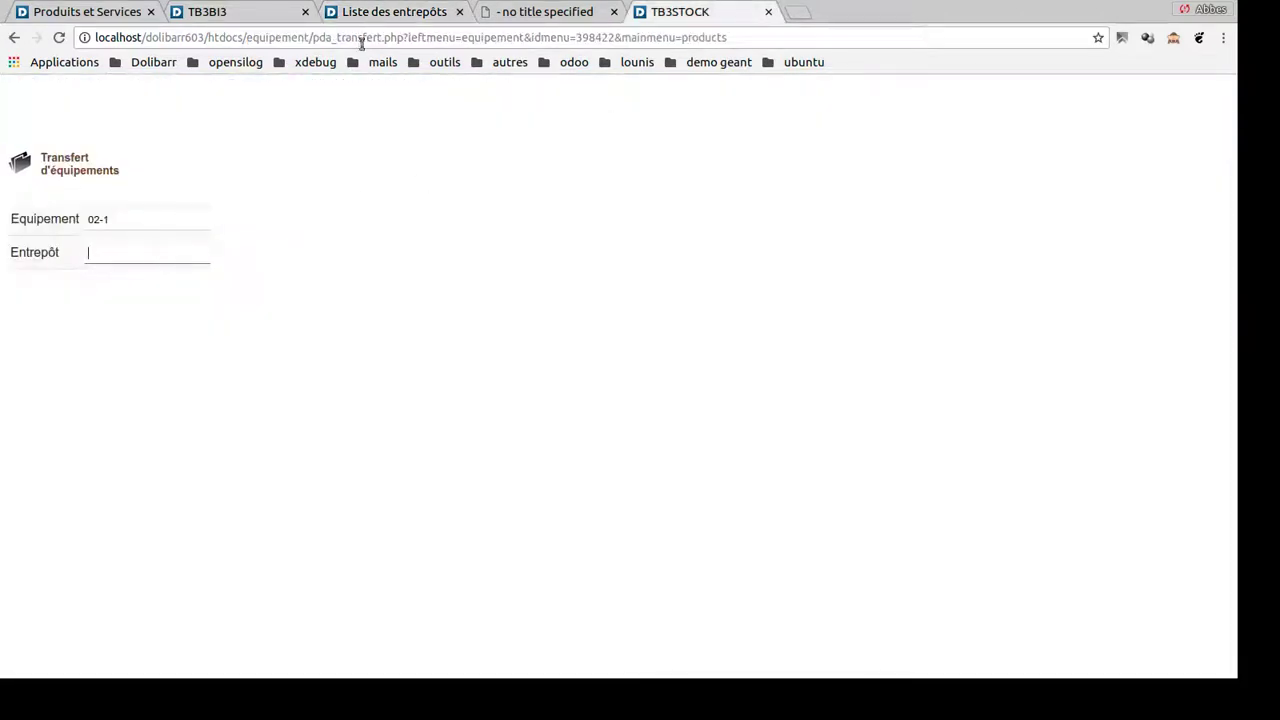
key("ctrl+v")
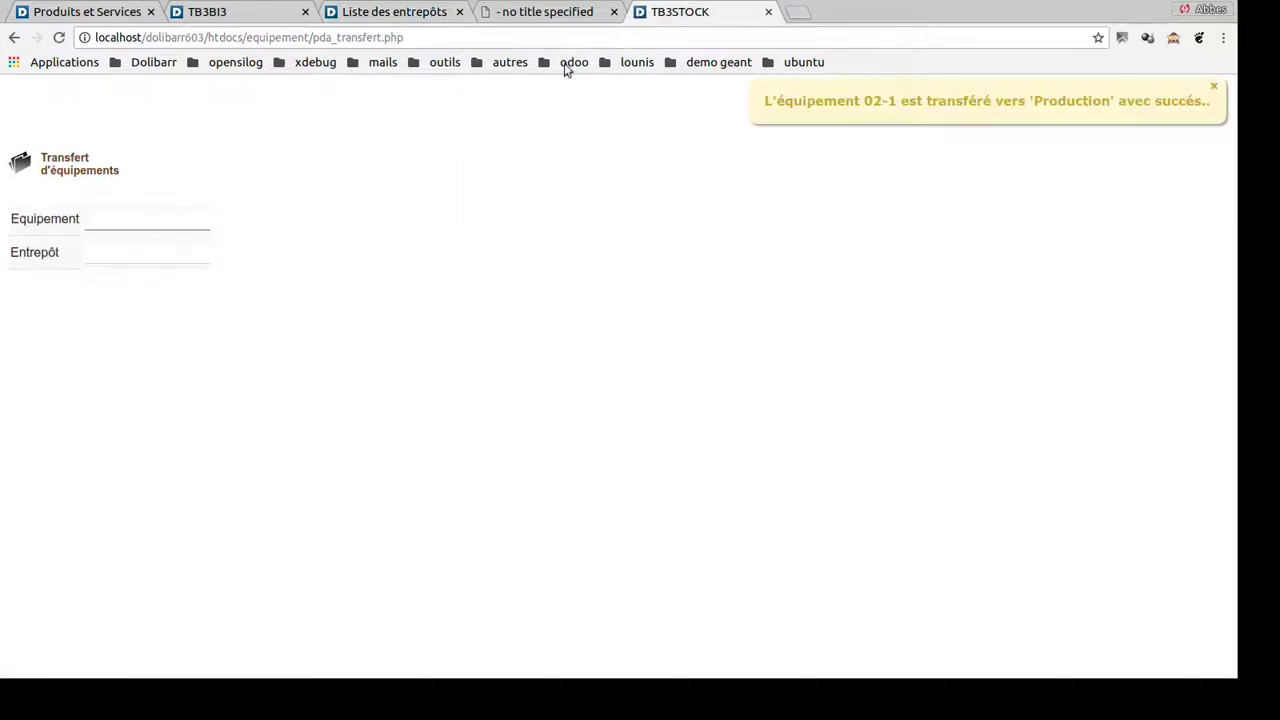
left_click(216, 16)
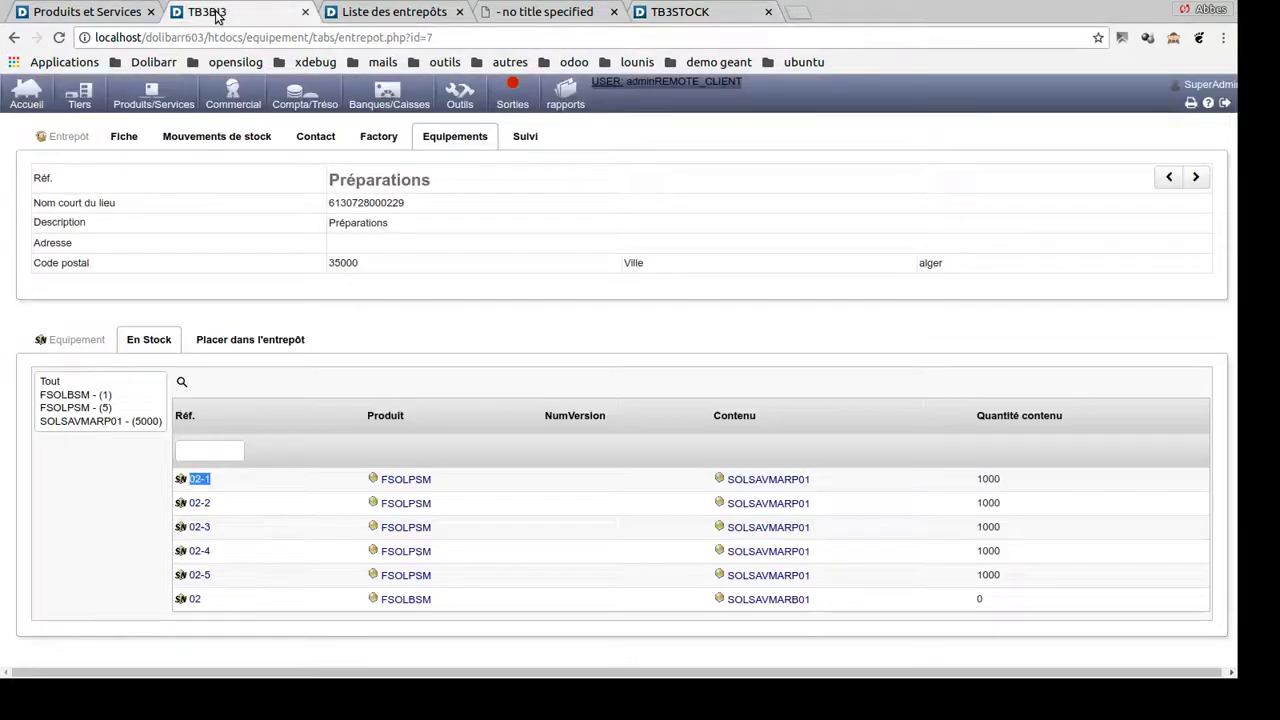
left_click_drag(218, 503, 189, 503)
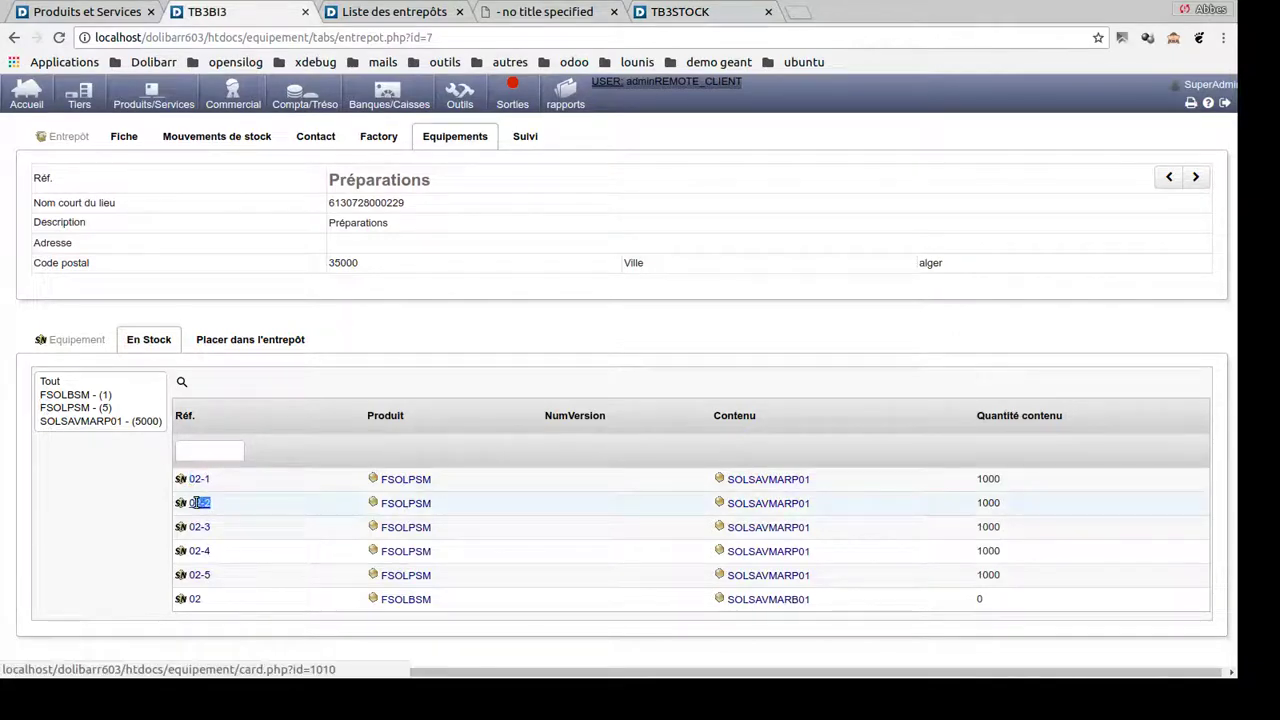
left_click(679, 17)
key("Tab")
left_click(338, 18)
mouse_move(360, 104)
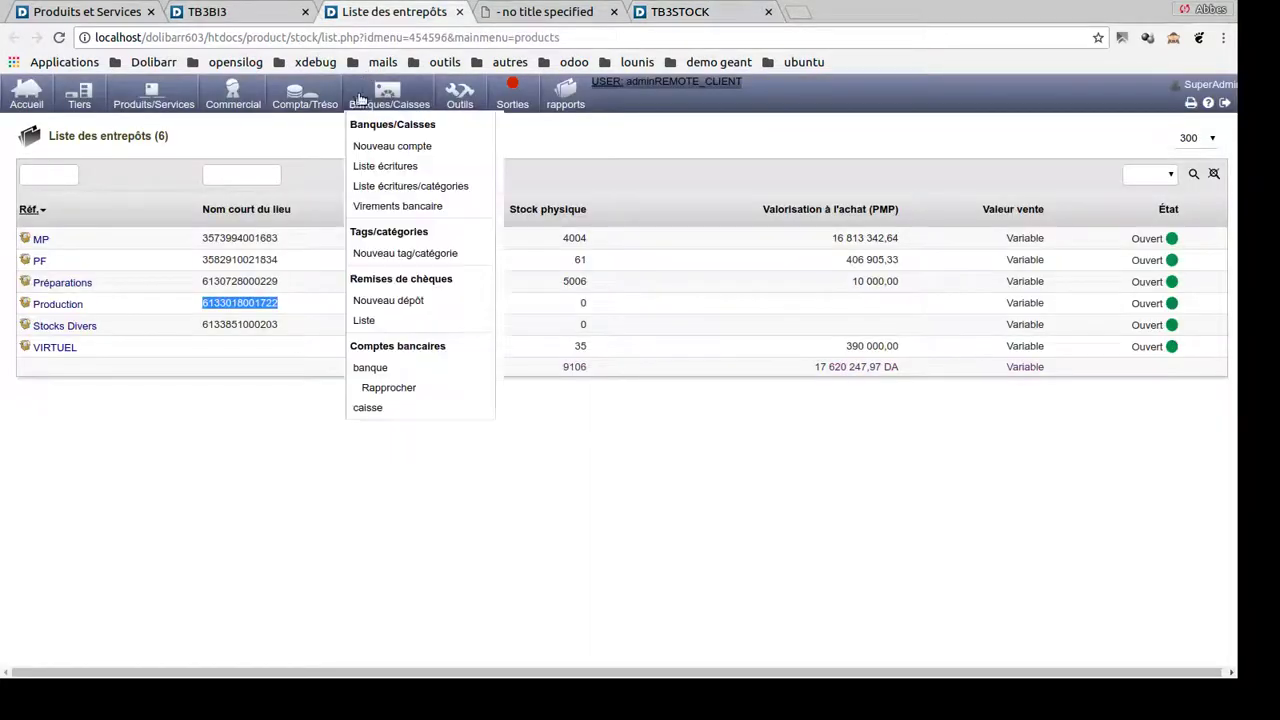
left_click(674, 18)
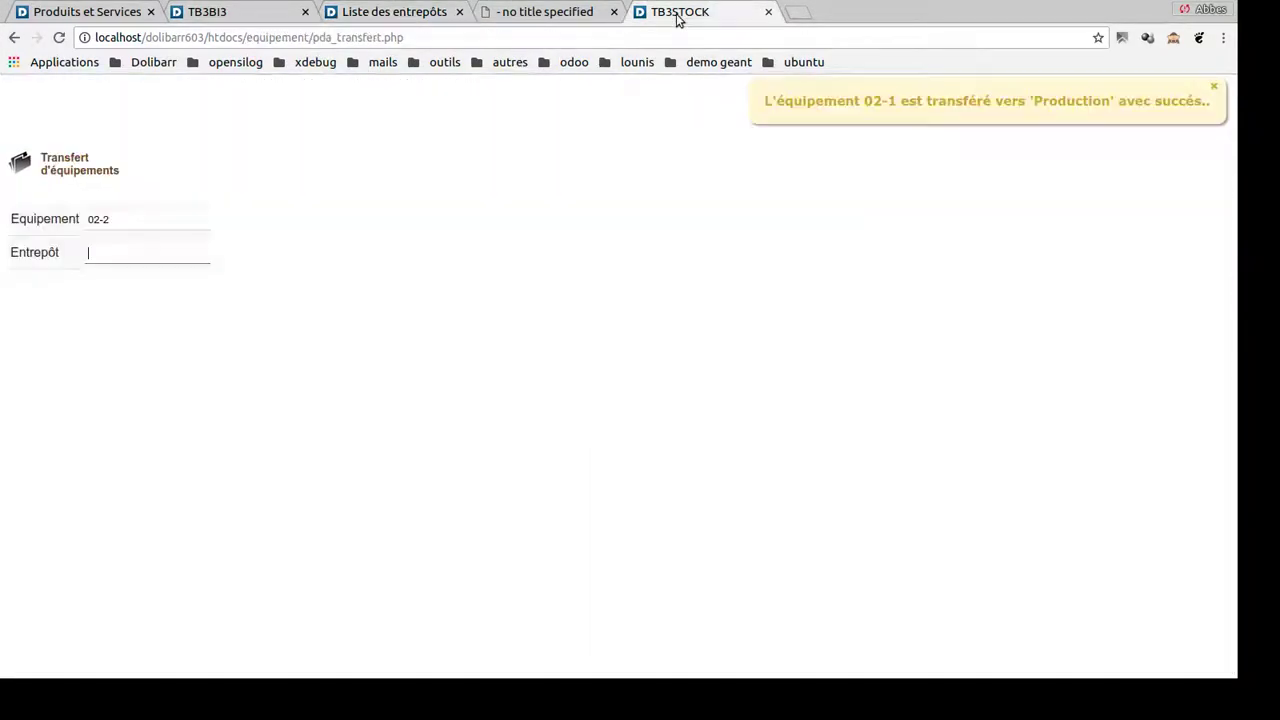
type("ICGM0001702")
key("Return")
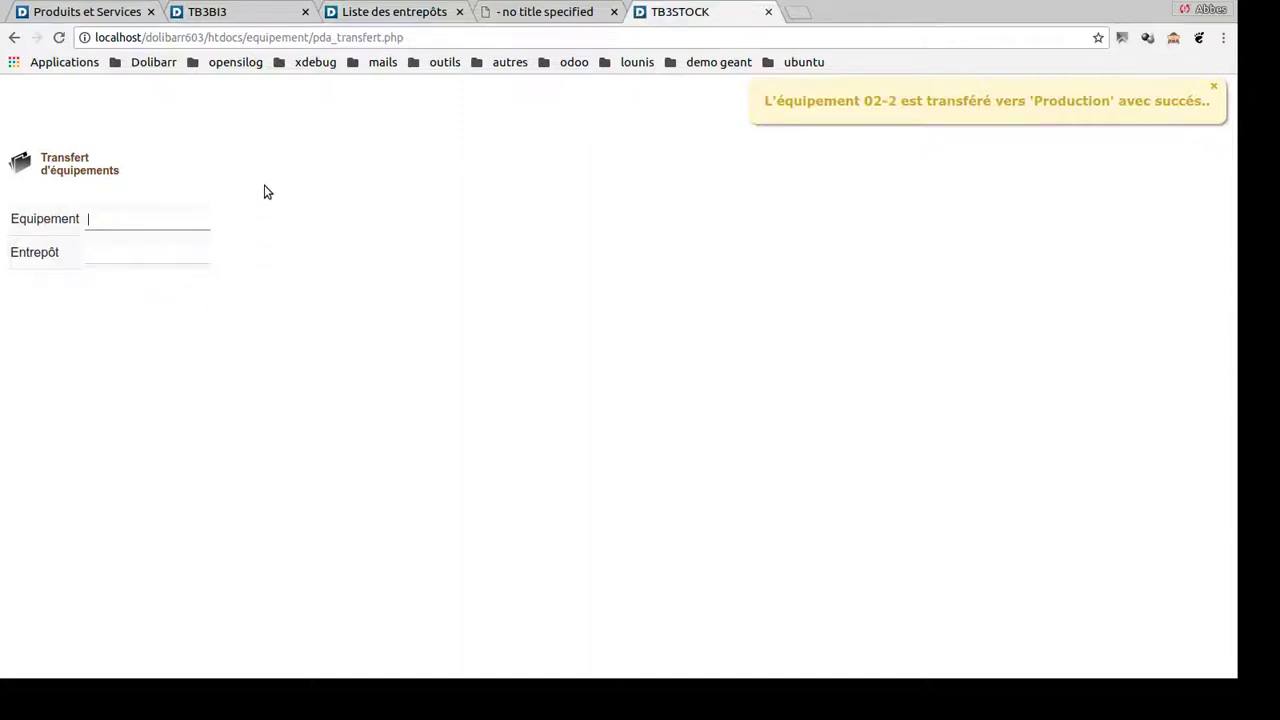
- Review the Production warehouse's products and equipment in stock, closing the equipment transfer and warehouse pages
left_click(769, 12)
left_click(403, 16)
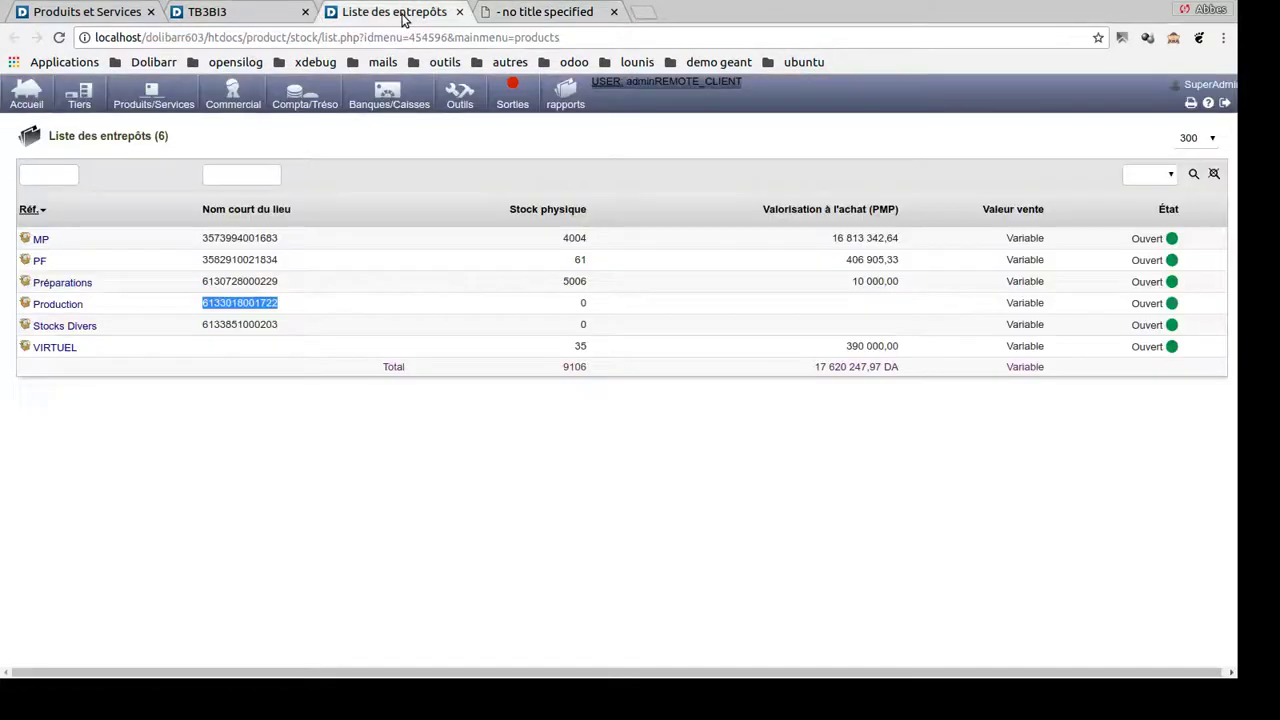
left_click(56, 312)
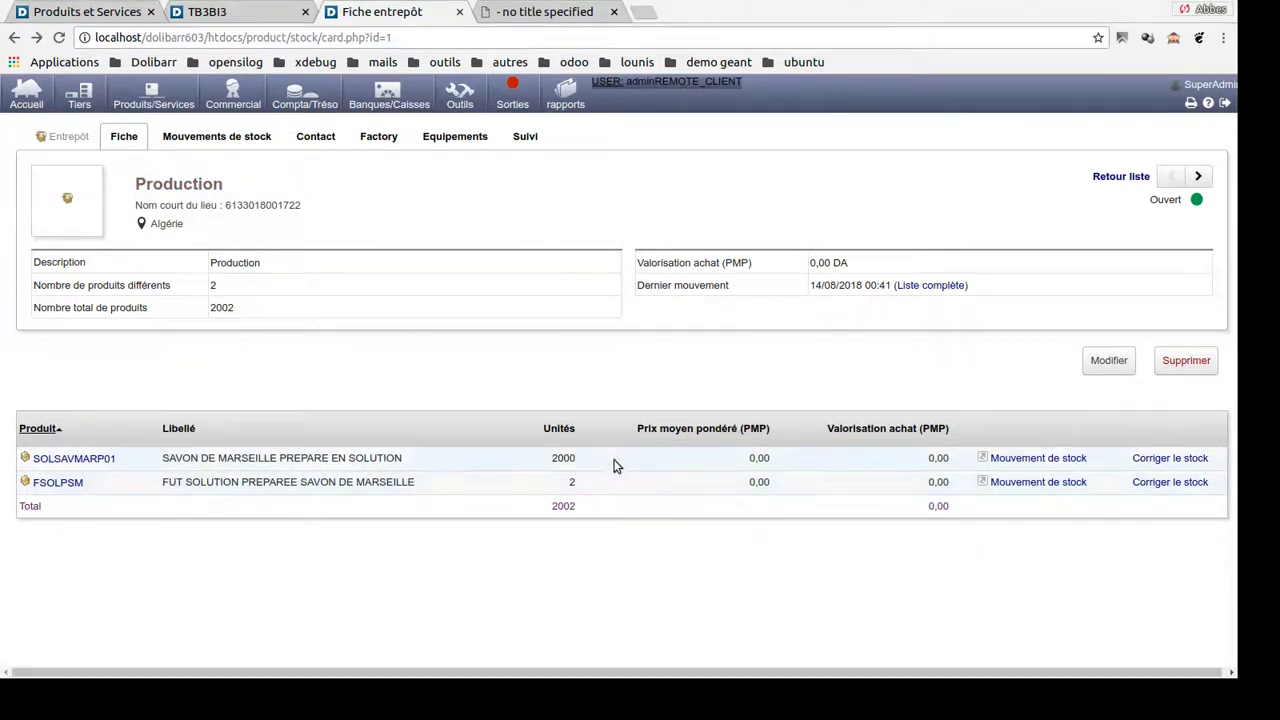
left_click(453, 142)
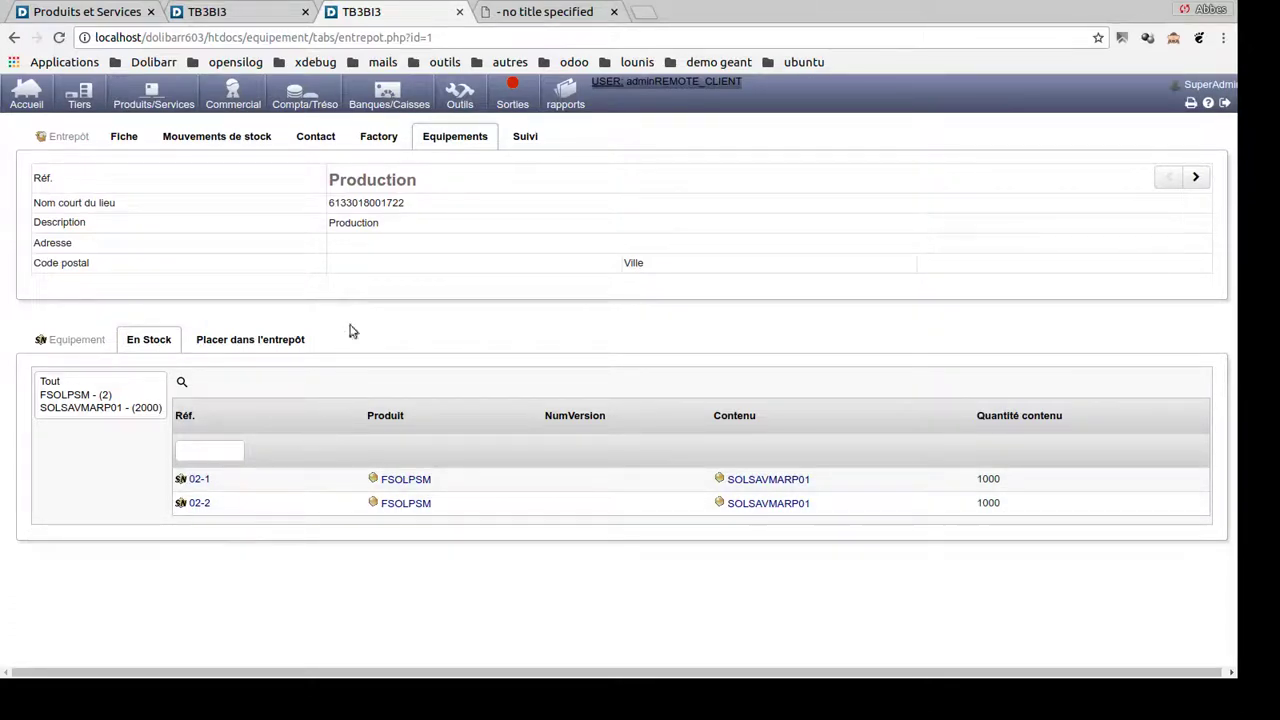
left_click(457, 13)
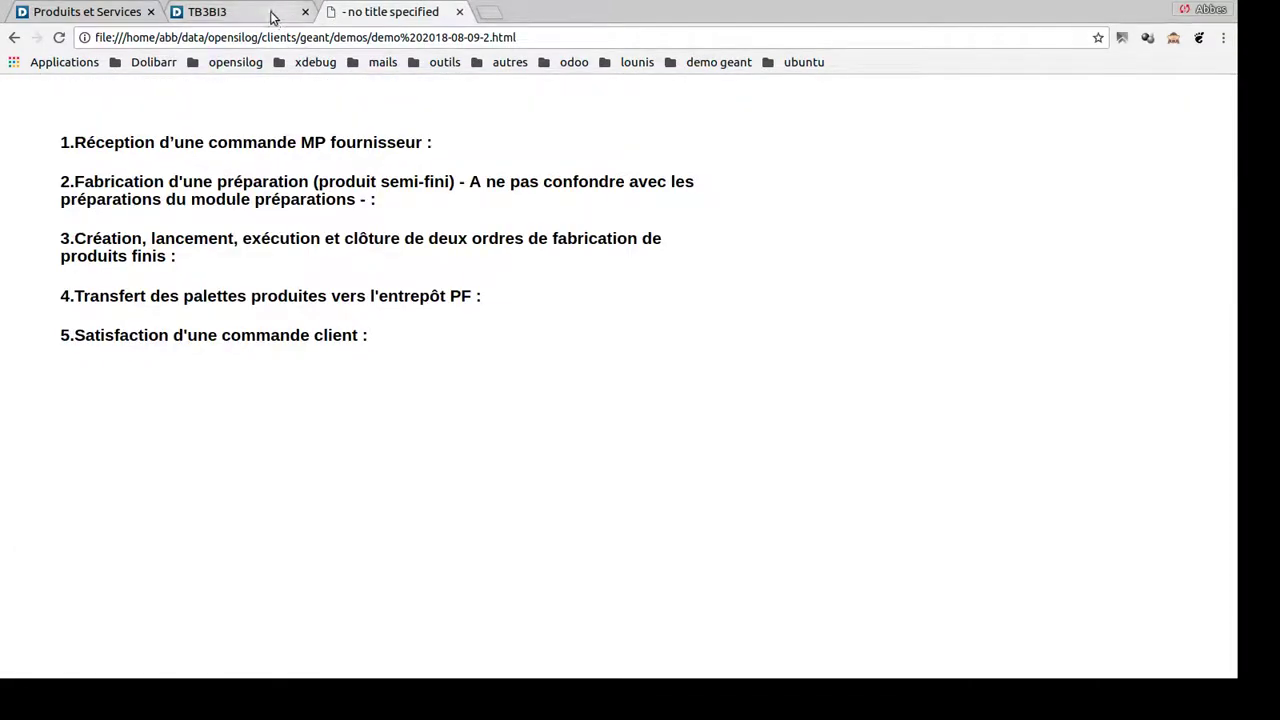
left_click(268, 18)
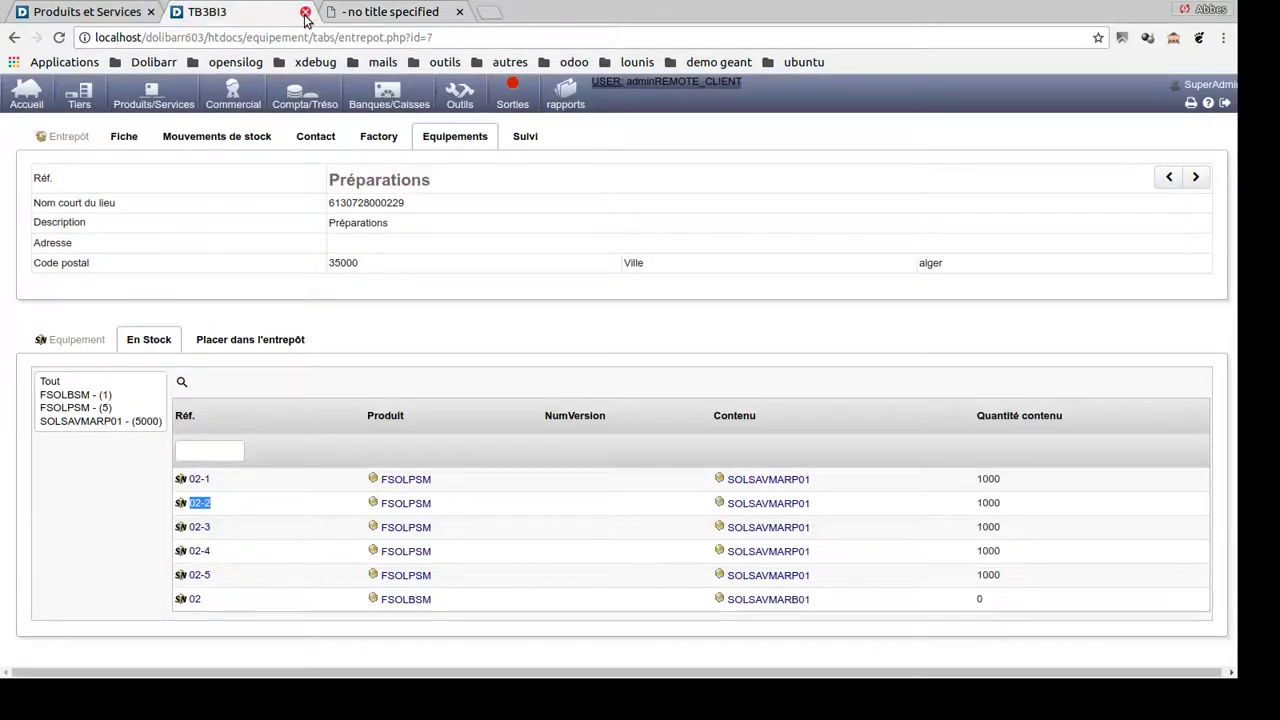
left_click(305, 12)
- Open product PALETTE1-1 from the product list and start a new manufacturing order from its Factory section
left_click(87, 12)
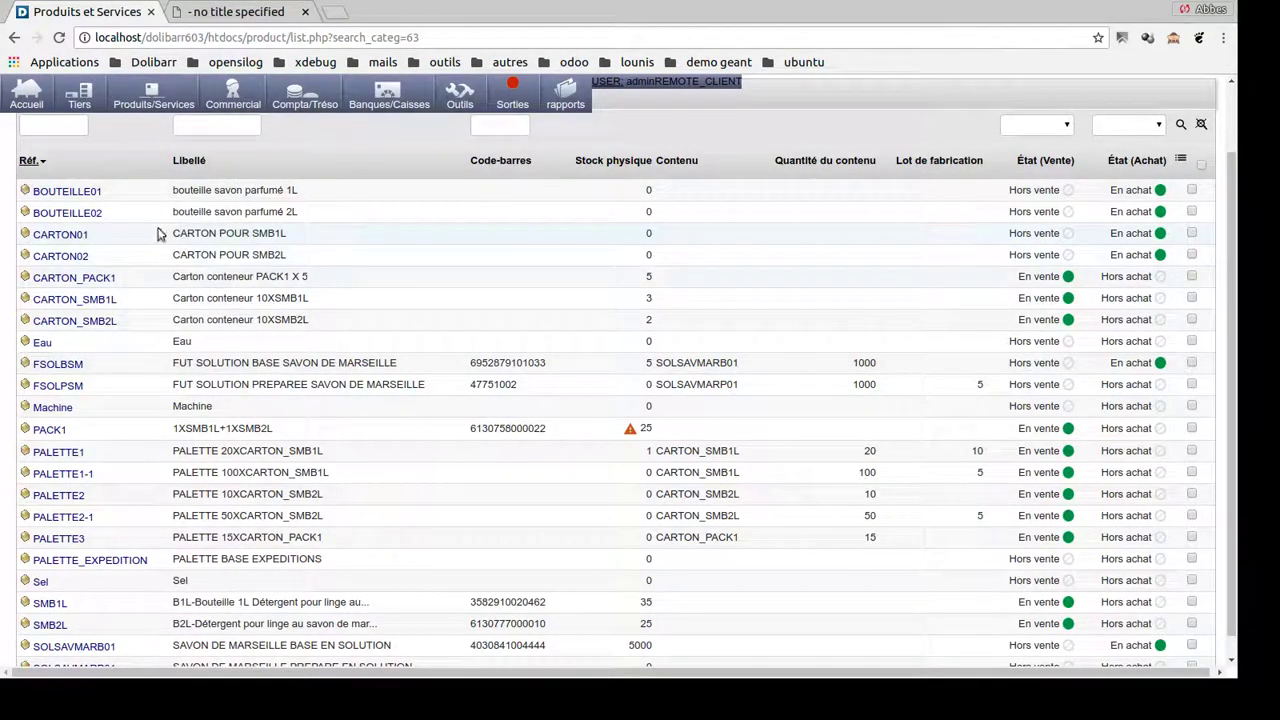
scroll(110, 278, "down", 1)
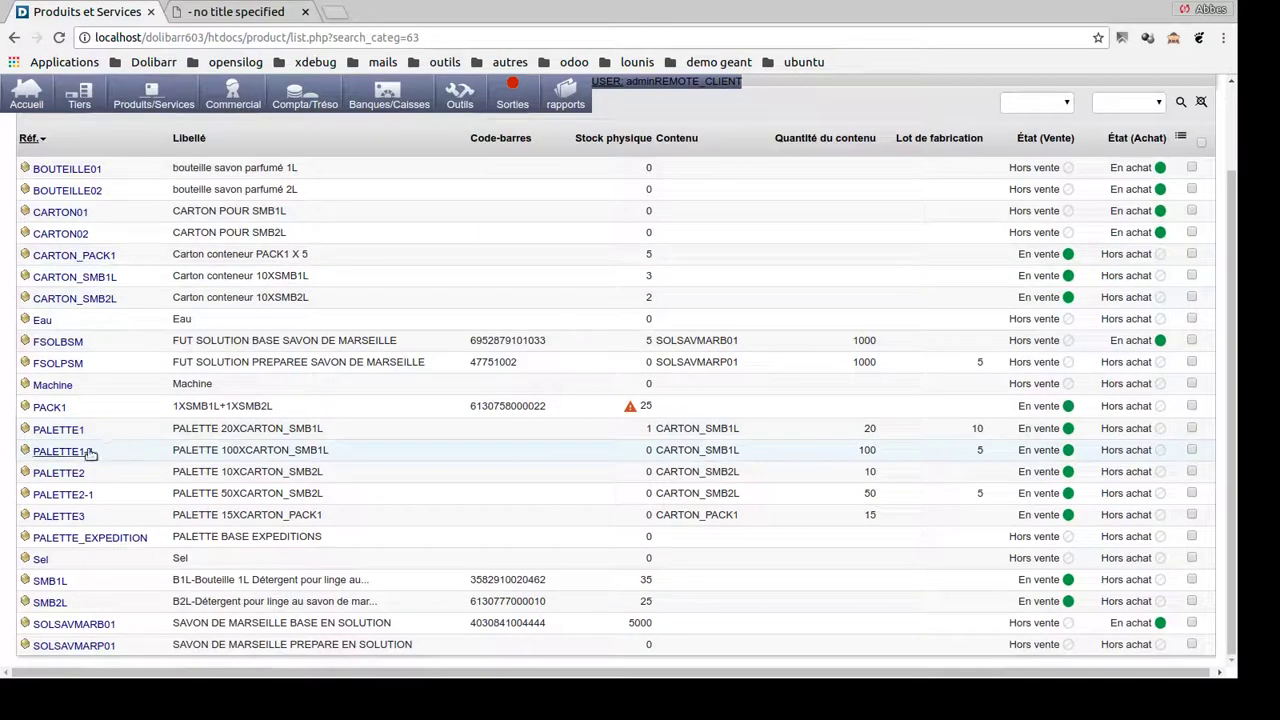
middle_click(62, 452)
left_click(230, 14)
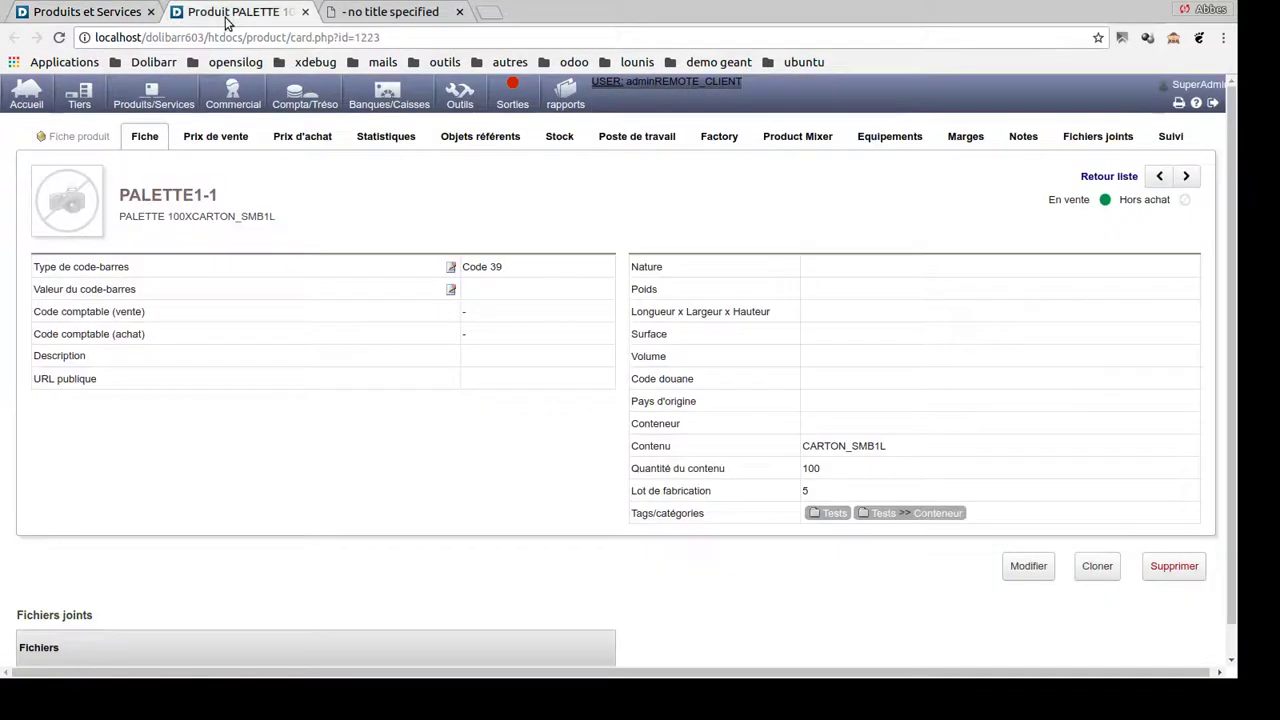
left_click(697, 138)
scroll(563, 340, "down", 3)
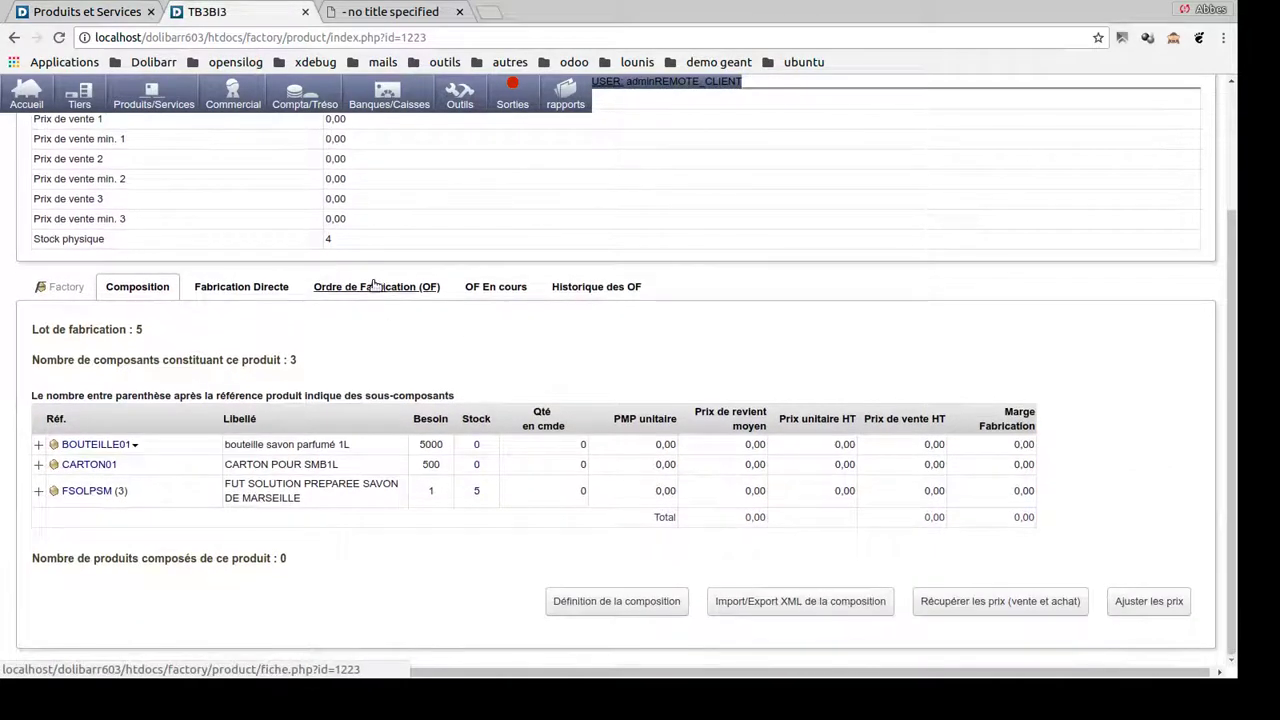
left_click(380, 288)
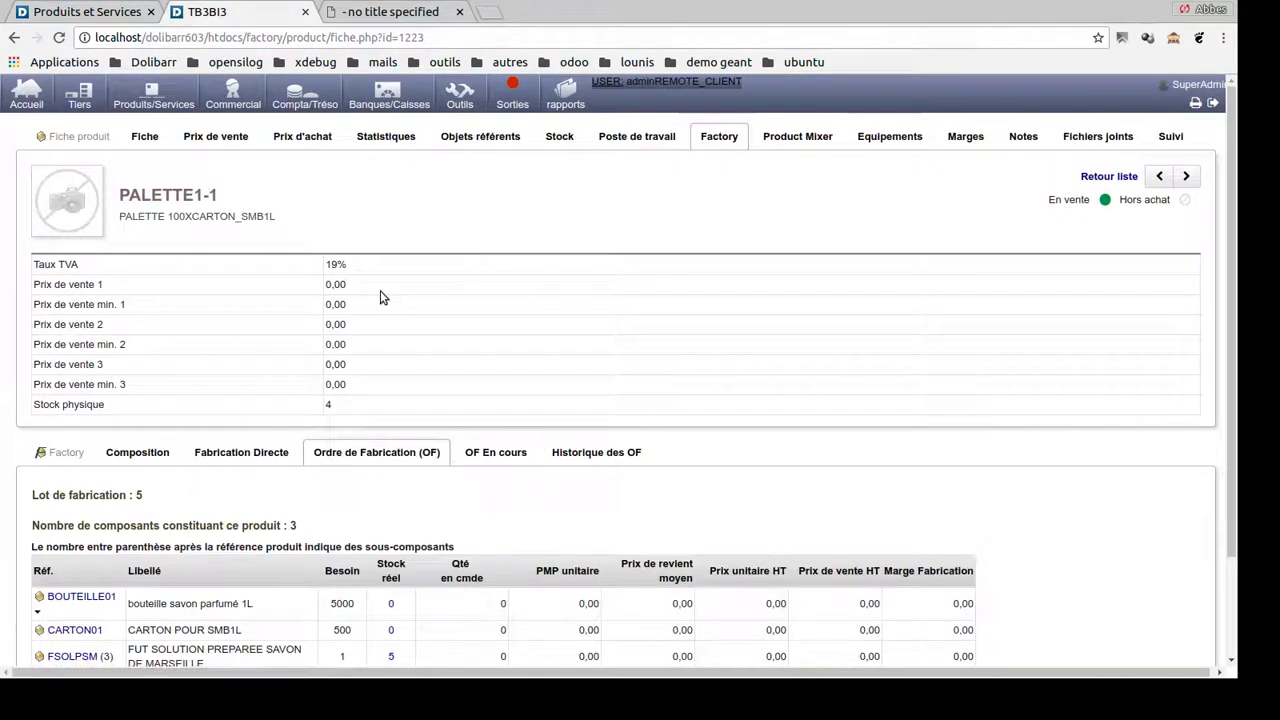
scroll(510, 340, "down", 1)
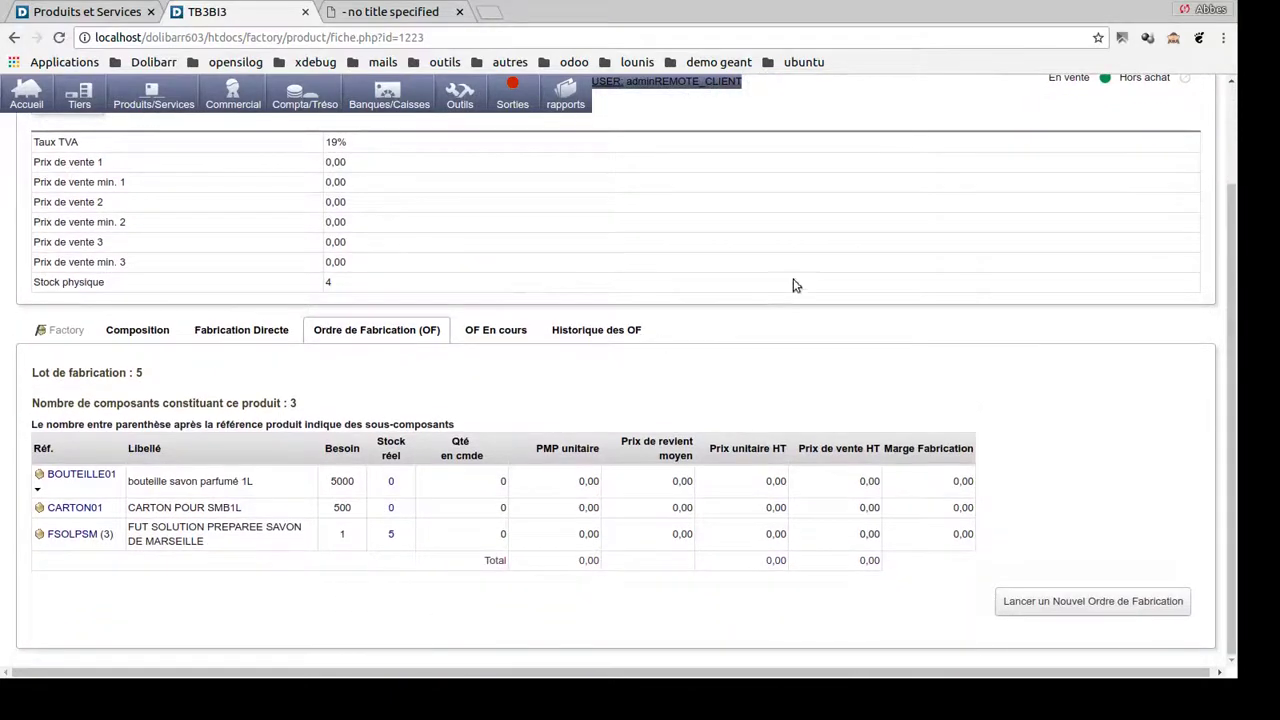
left_click(1049, 608)
- Set the PALETTE1-1 order's warehouse to Production, planned start to 14/08/2018 00:51 and planned end to 15/08/2018 00:51
scroll(742, 392, "down", 3)
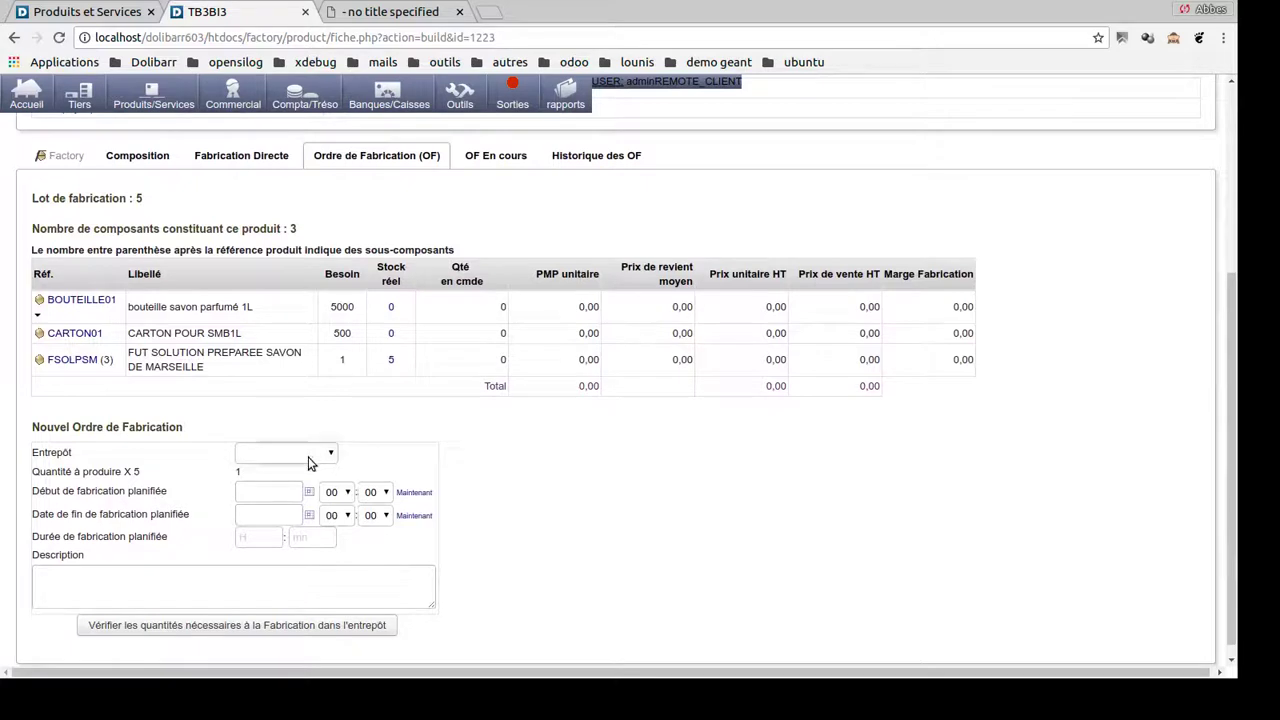
left_click(290, 524)
left_click(413, 492)
left_click(415, 516)
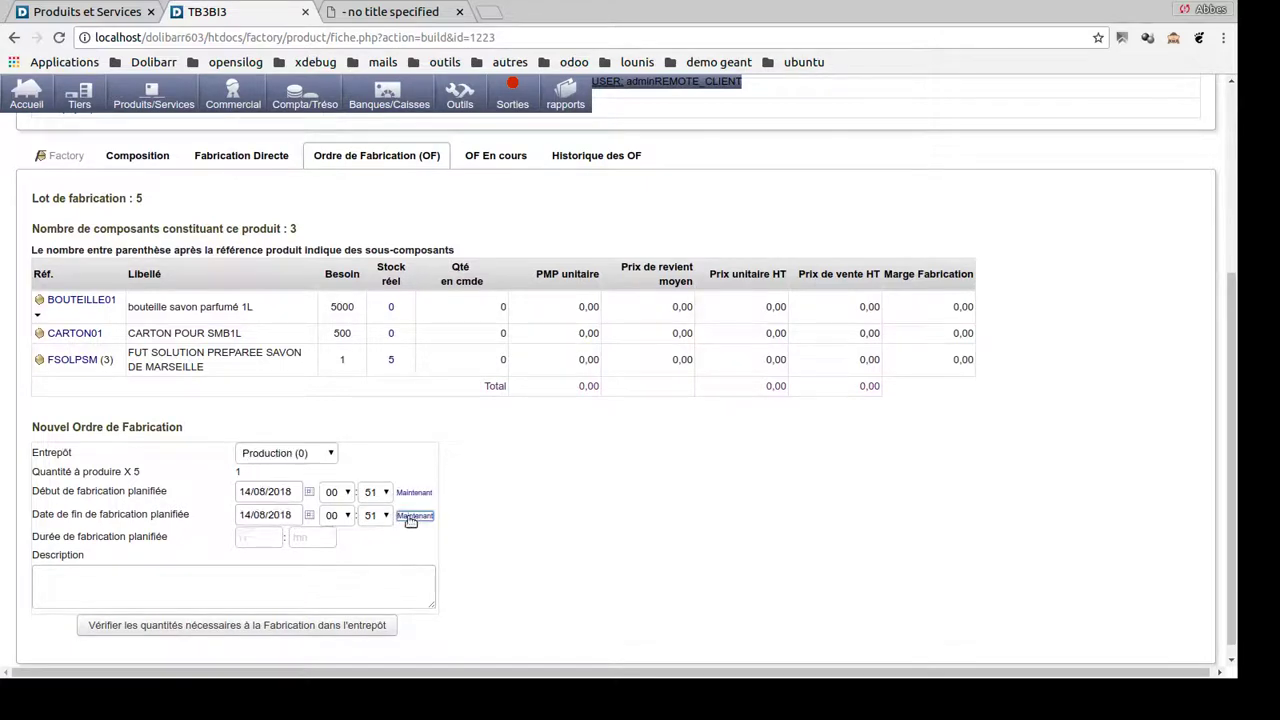
left_click(309, 515)
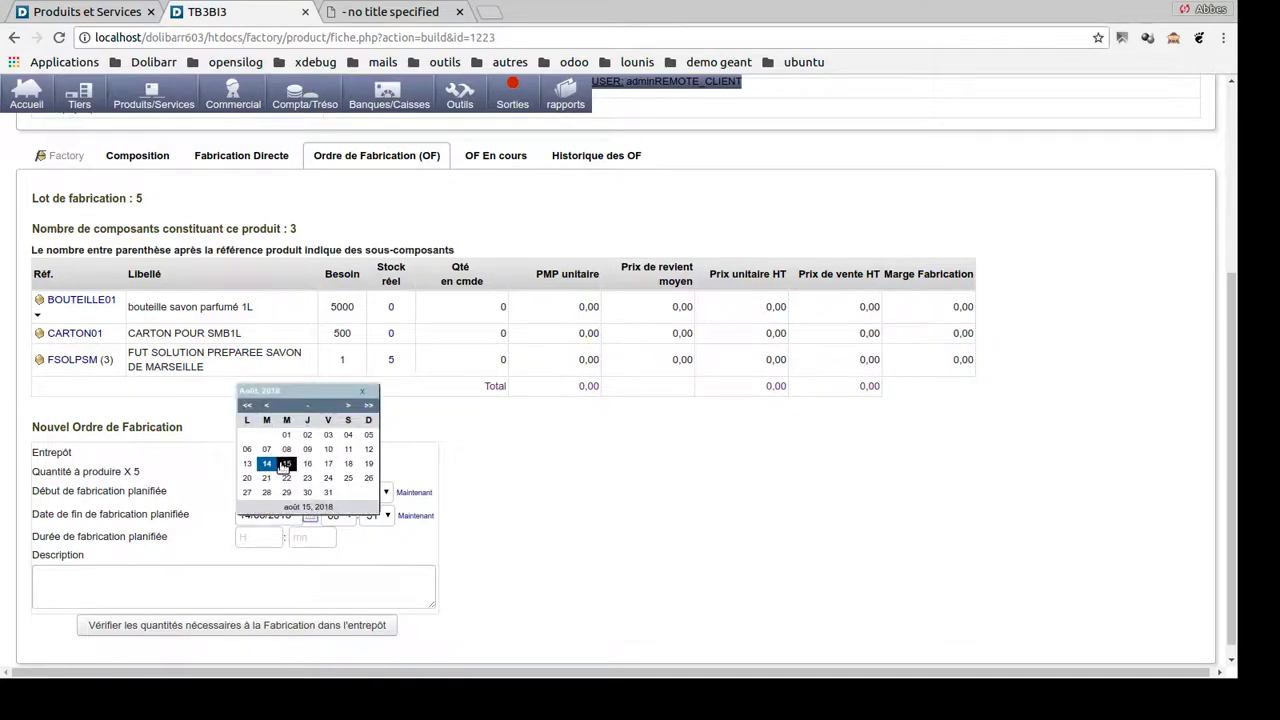
left_click(308, 464)
scroll(845, 567, "down", 1)
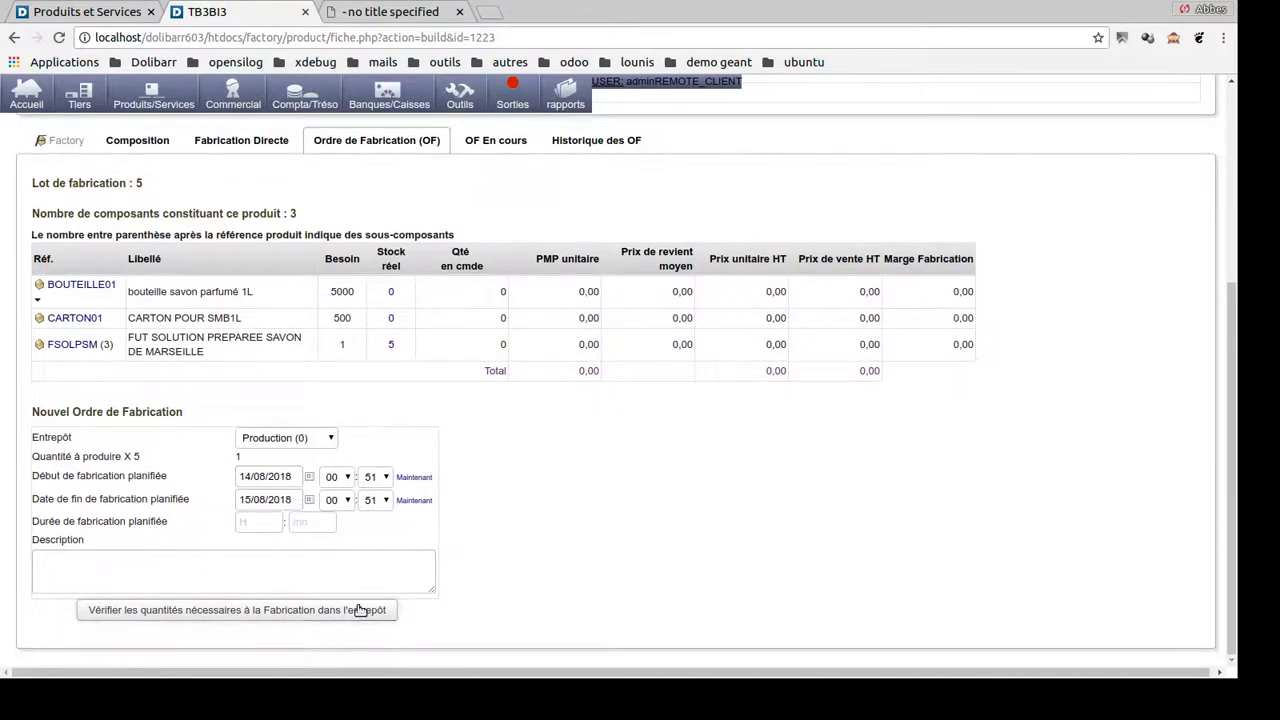
- Check the component quantities in the warehouse and create the PALETTE1-1 manufacturing order
left_click(390, 612)
scroll(783, 474, "down", 3)
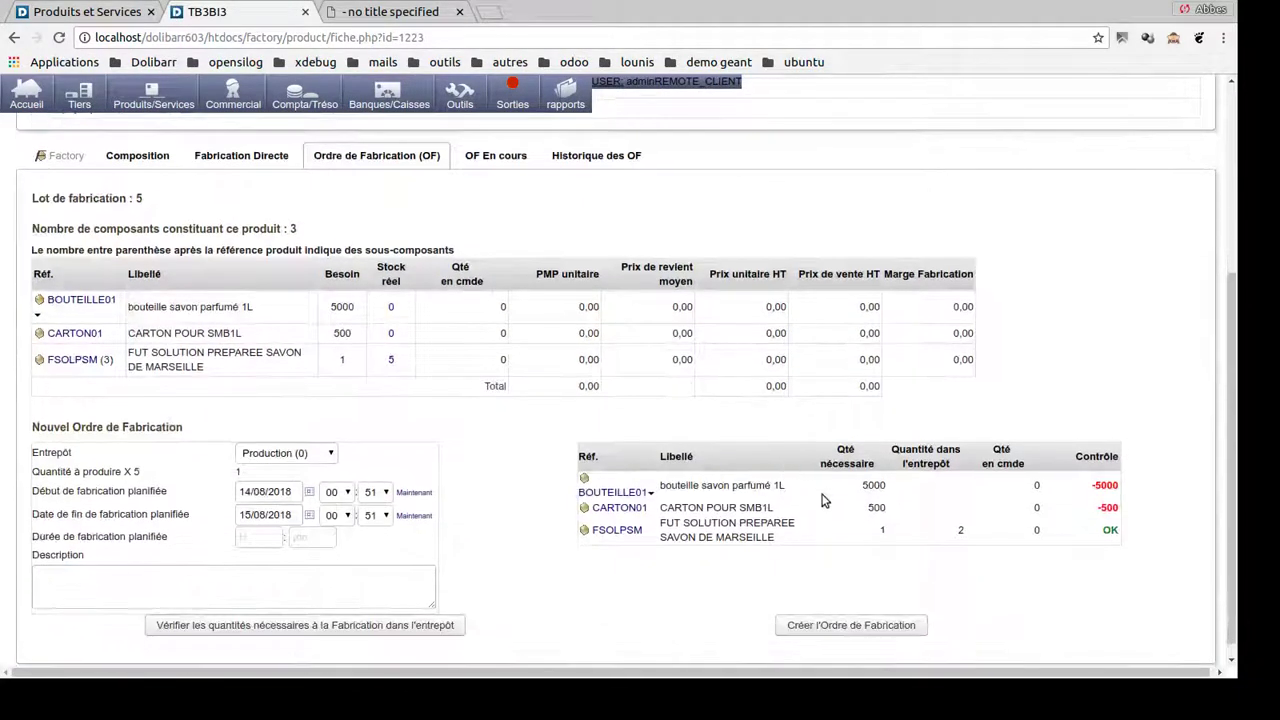
left_click(853, 630)
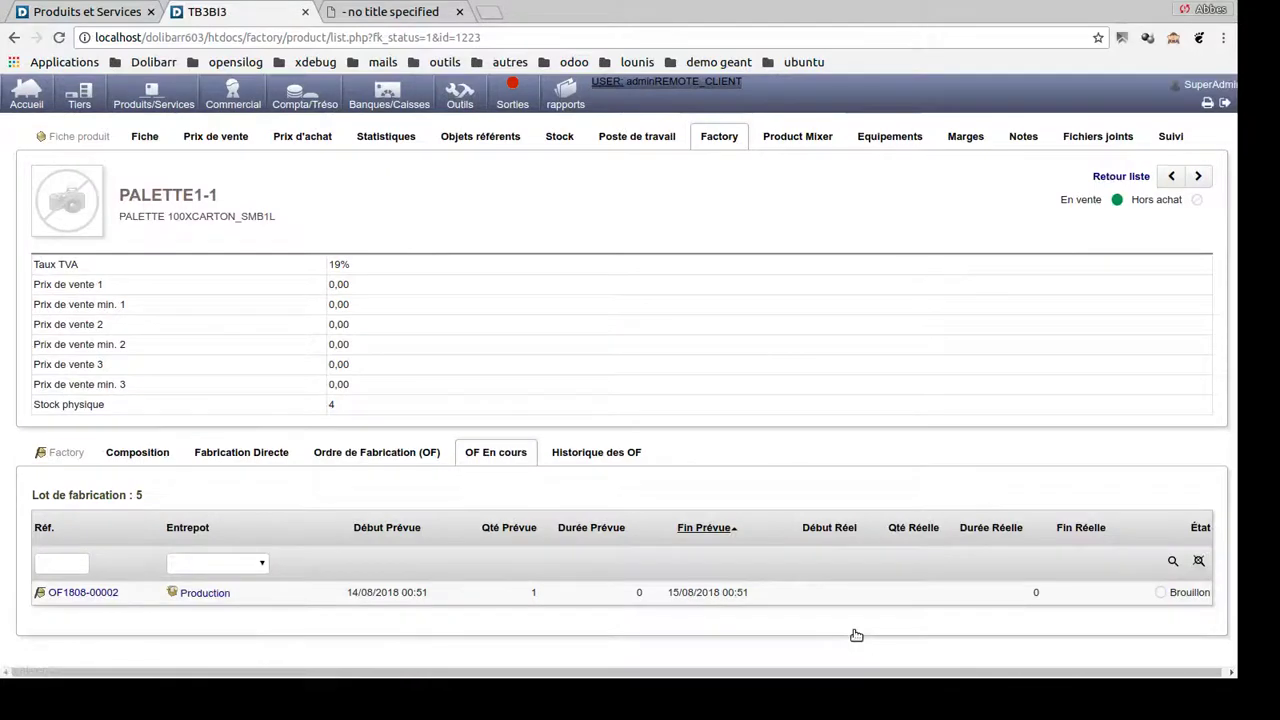
- Open product PALETTE2-1 from the product list and start a new manufacturing order from its Factory section
left_click(75, 14)
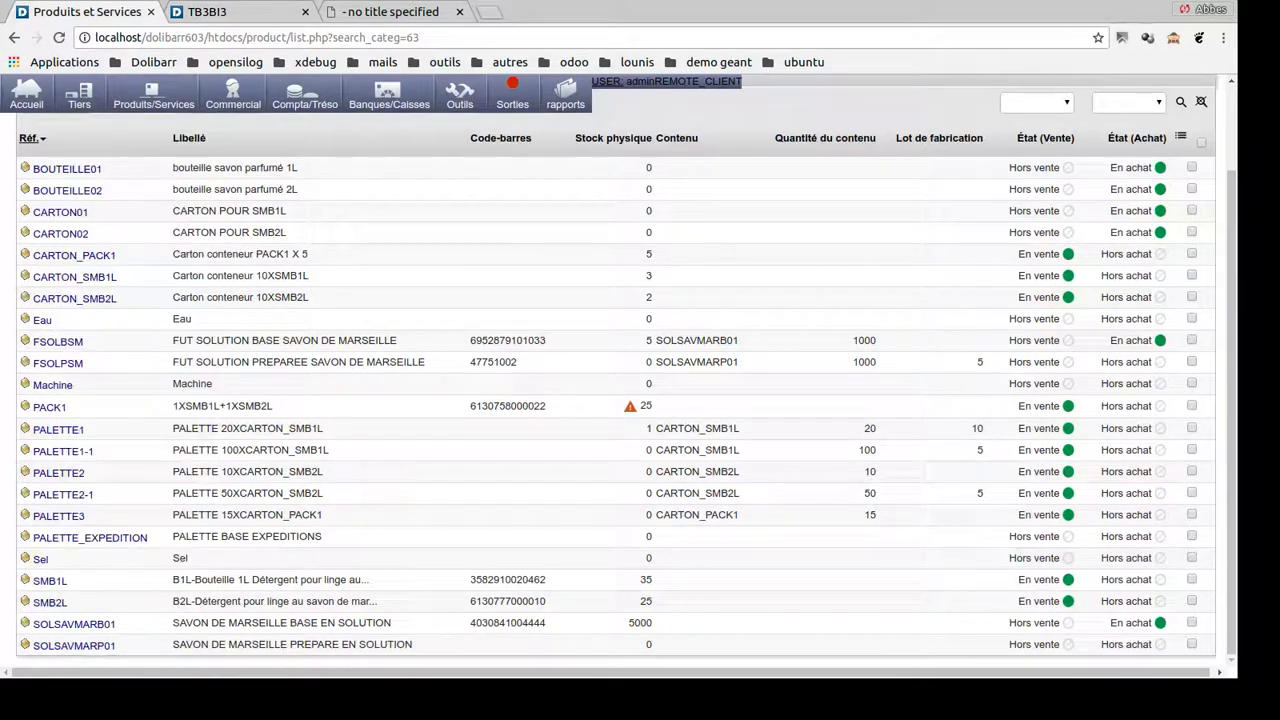
middle_click(68, 497)
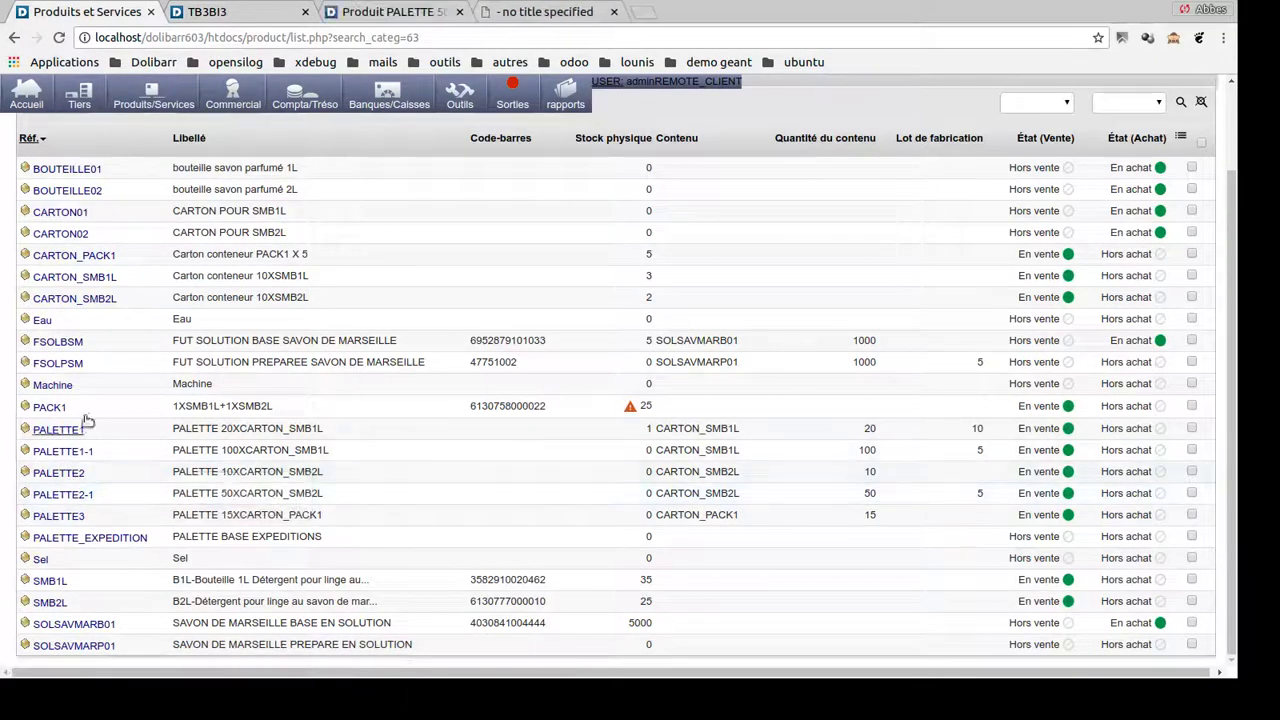
left_click(361, 14)
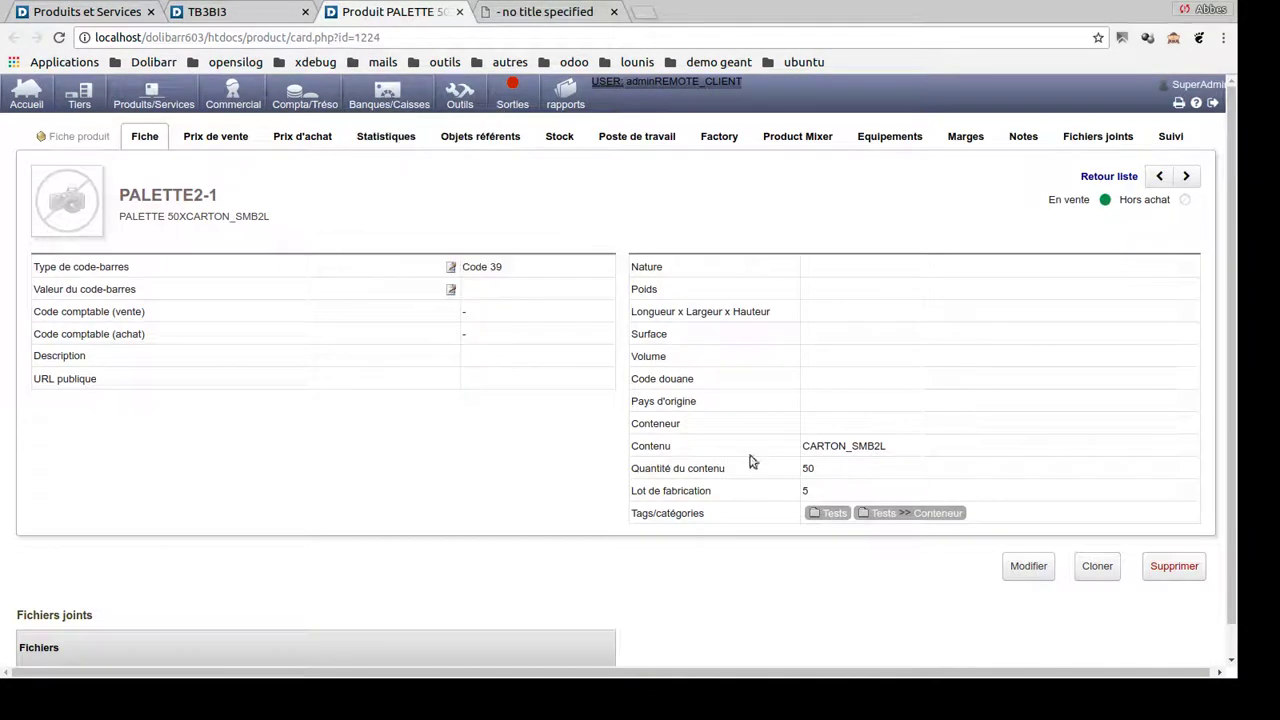
left_click(719, 137)
scroll(407, 458, "down", 1)
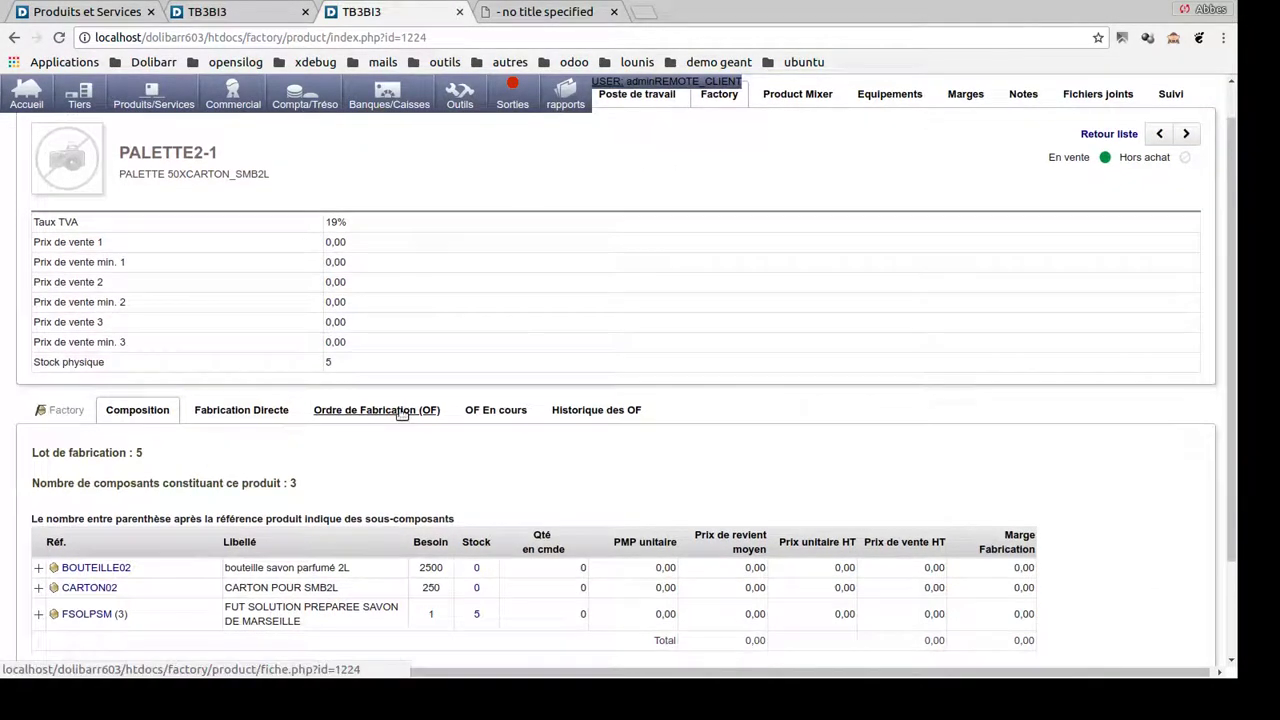
left_click(401, 414)
scroll(398, 423, "down", 1)
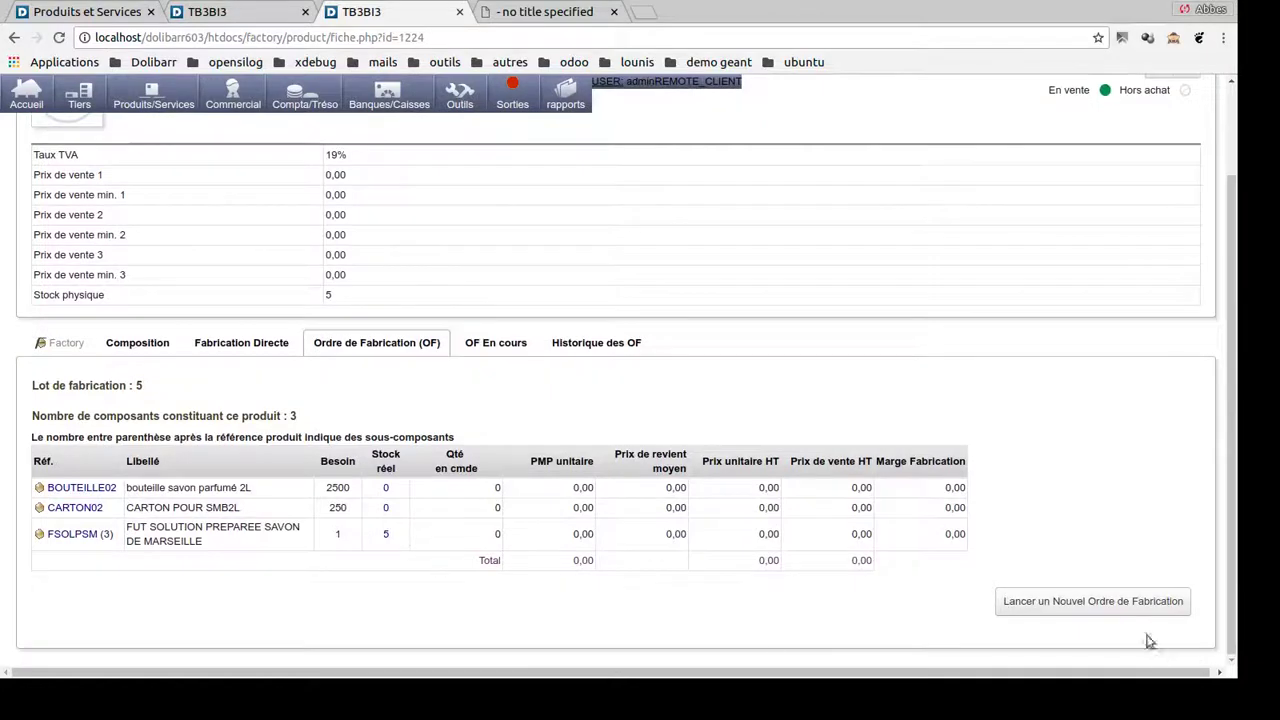
left_click(1089, 603)
- Set the PALETTE2-1 order's warehouse to Production, planned start to 14/08/2018 00:52 and planned end to 15/08/2018 00:52
scroll(347, 405, "down", 2)
scroll(347, 405, "down", 1)
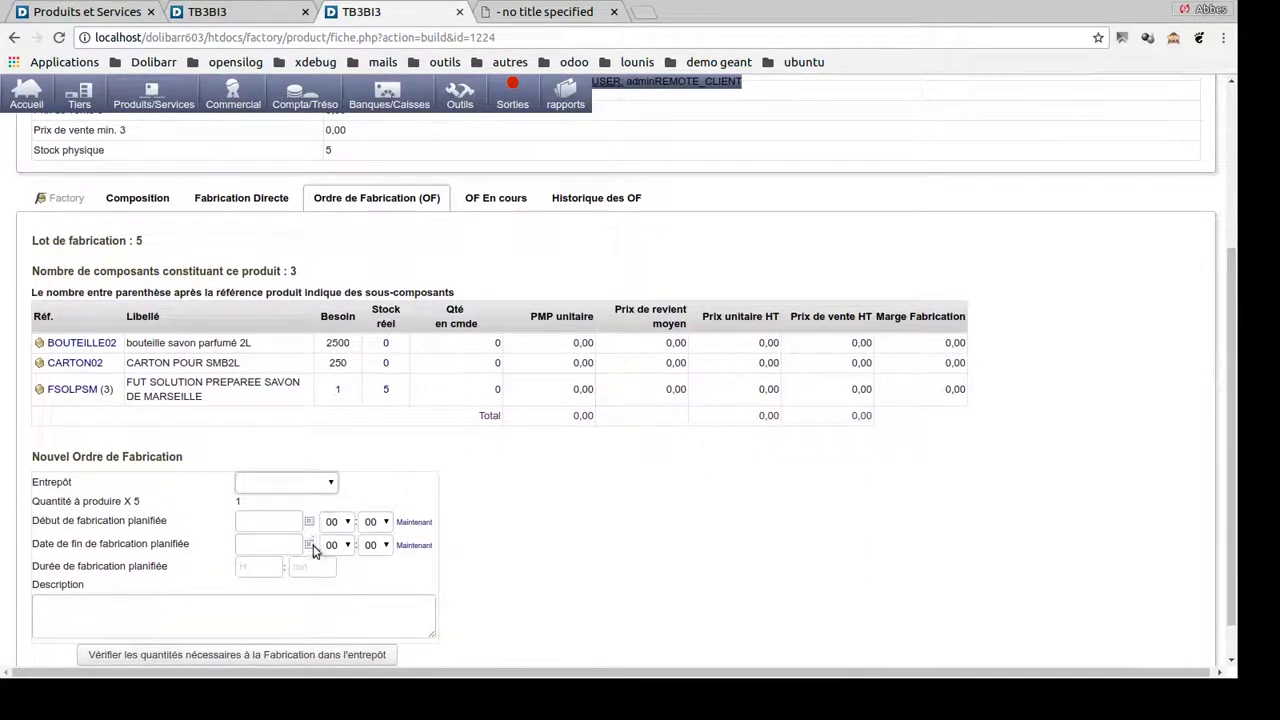
left_click(414, 521)
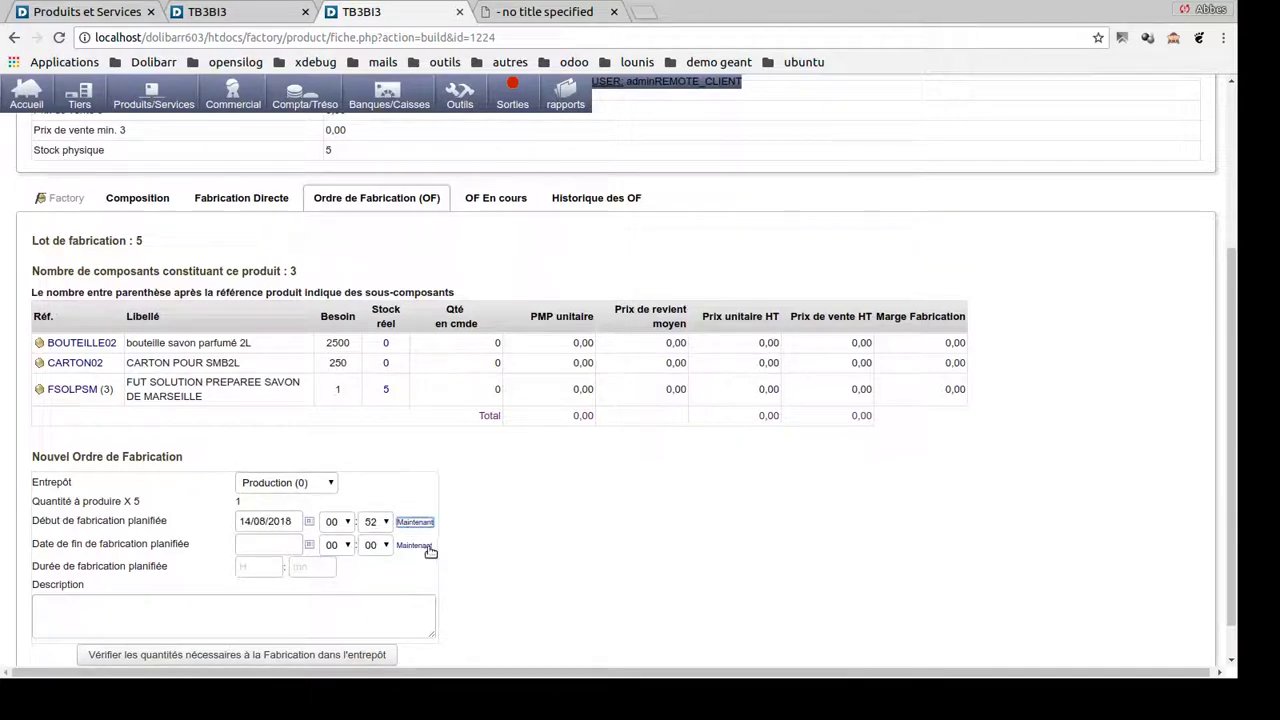
left_click(415, 546)
left_click(308, 546)
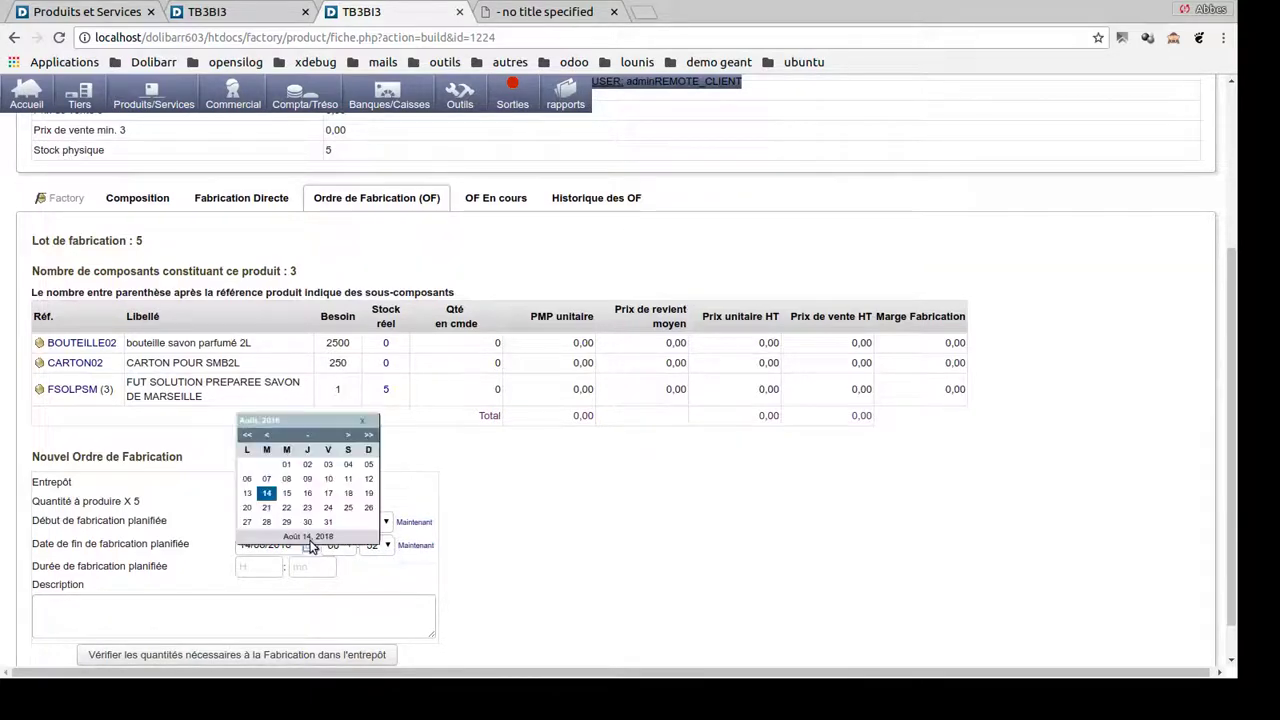
left_click(291, 498)
scroll(450, 515, "down", 1)
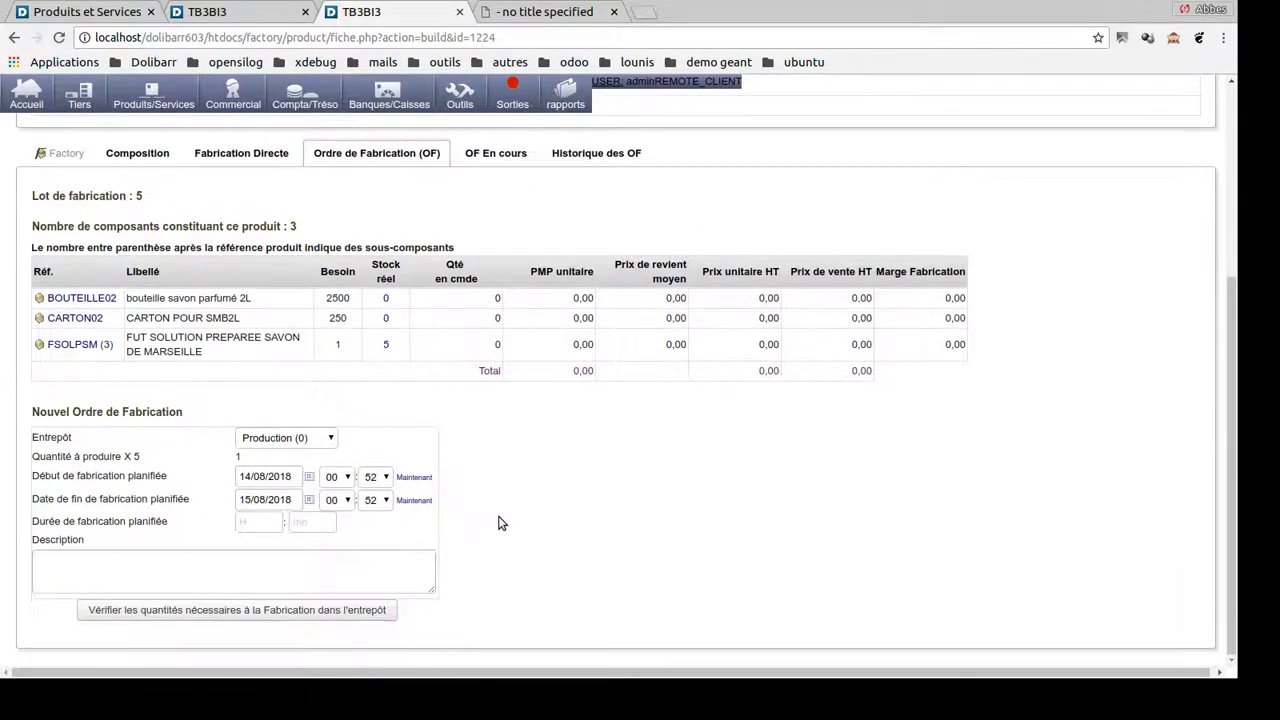
- Check the component quantities in the warehouse and create the PALETTE2-1 manufacturing order
left_click(371, 610)
scroll(760, 580, "down", 3)
left_click(826, 613)
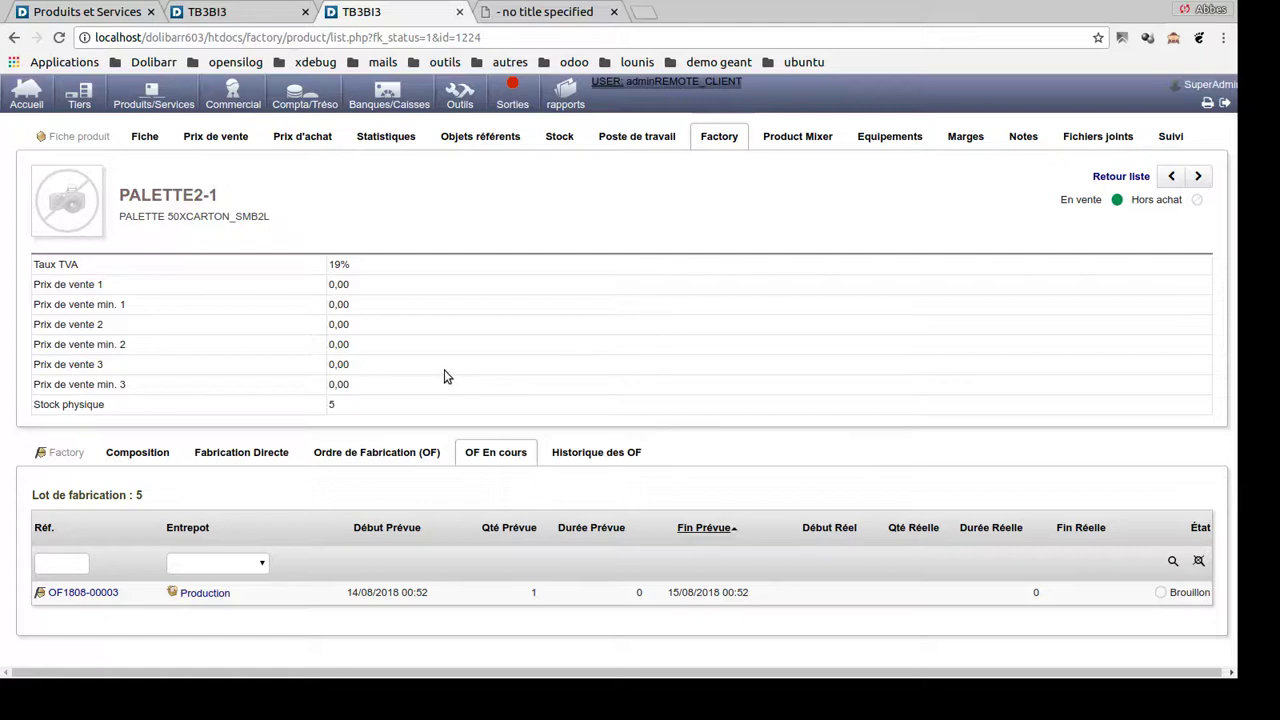
- Open the draft manufacturing orders of PALETTE2-1 and PALETTE1-1 from their lists of orders in progress
left_click(83, 592)
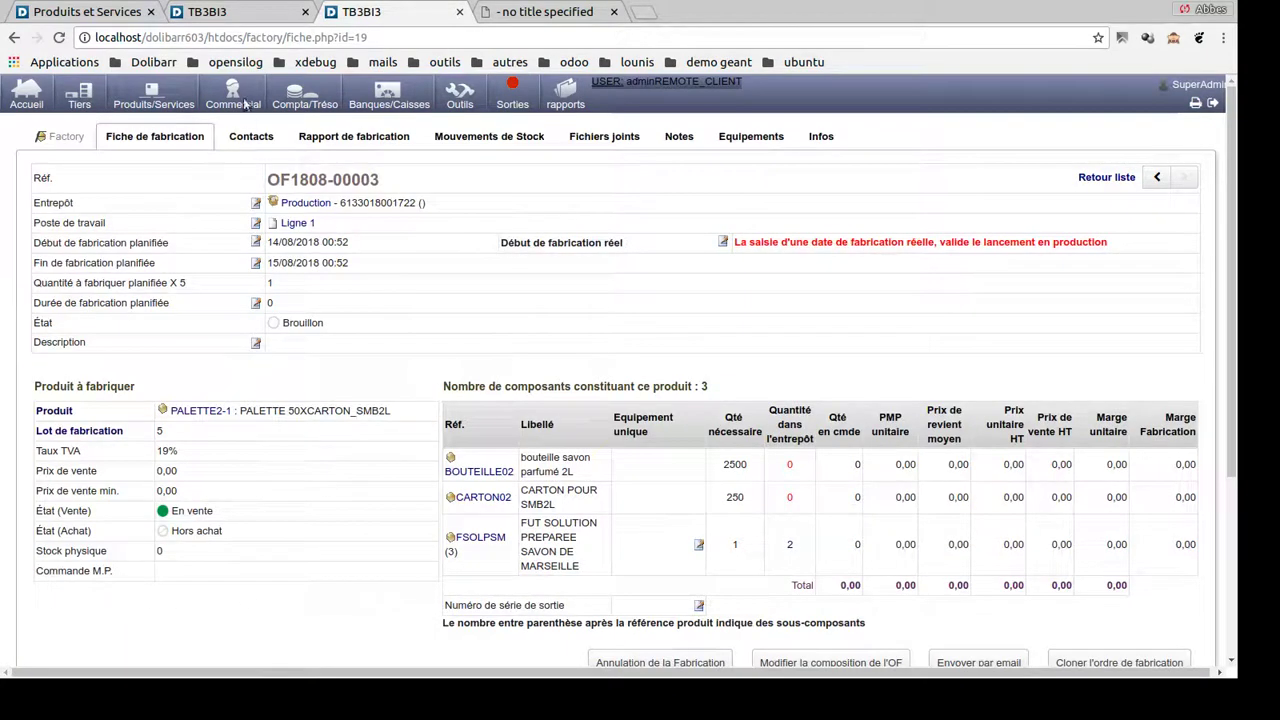
key("alt+Left")
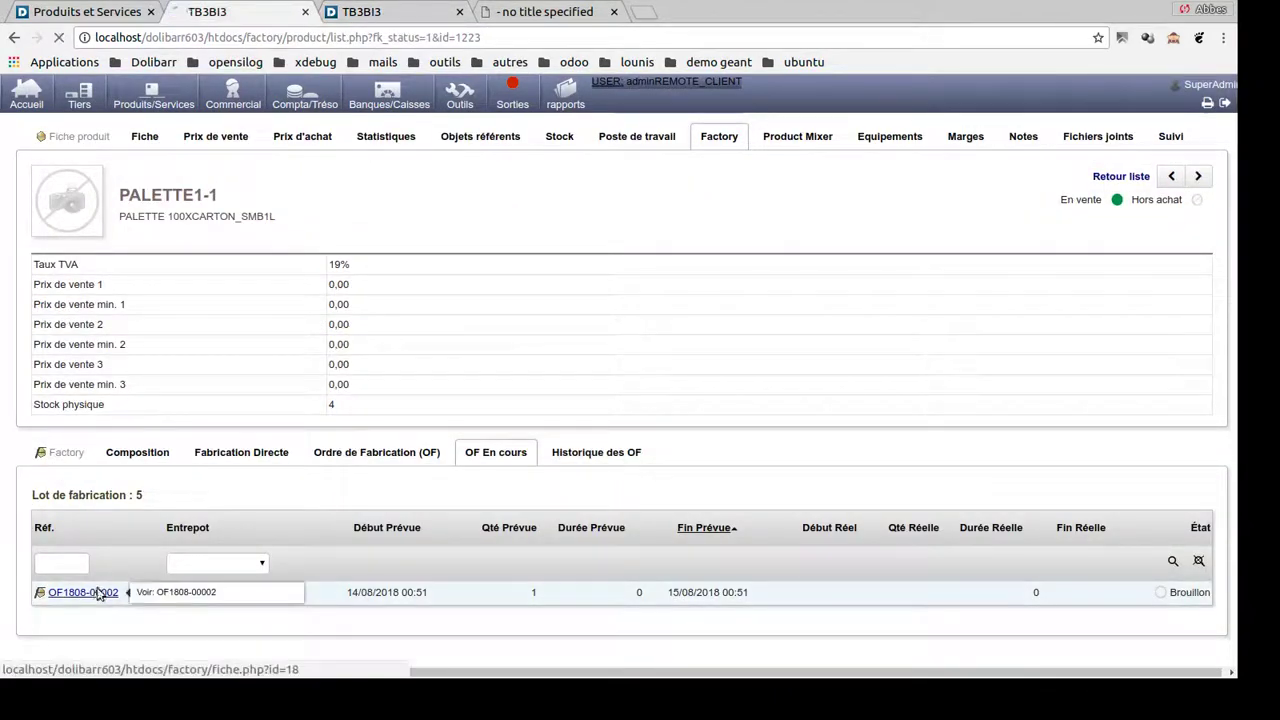
left_click(92, 590)
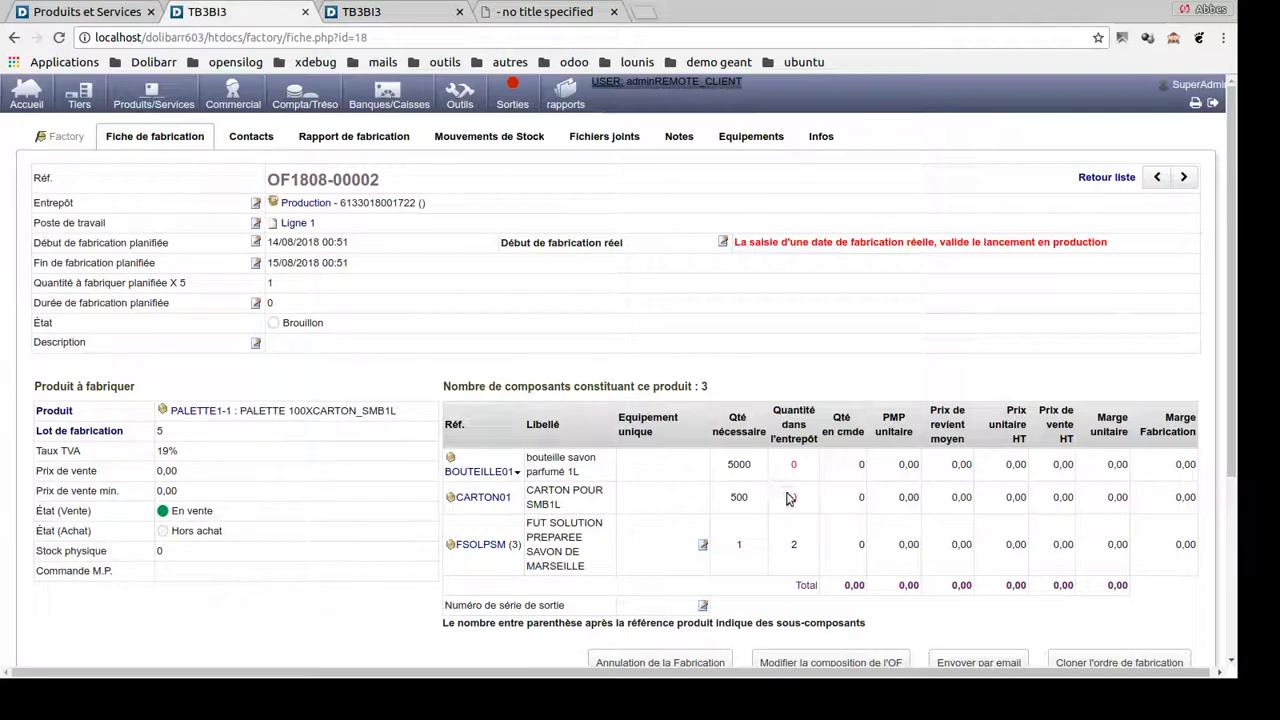
- Open the list of all manufacturing orders in a separate browser tab
left_click(368, 11)
left_click(238, 12)
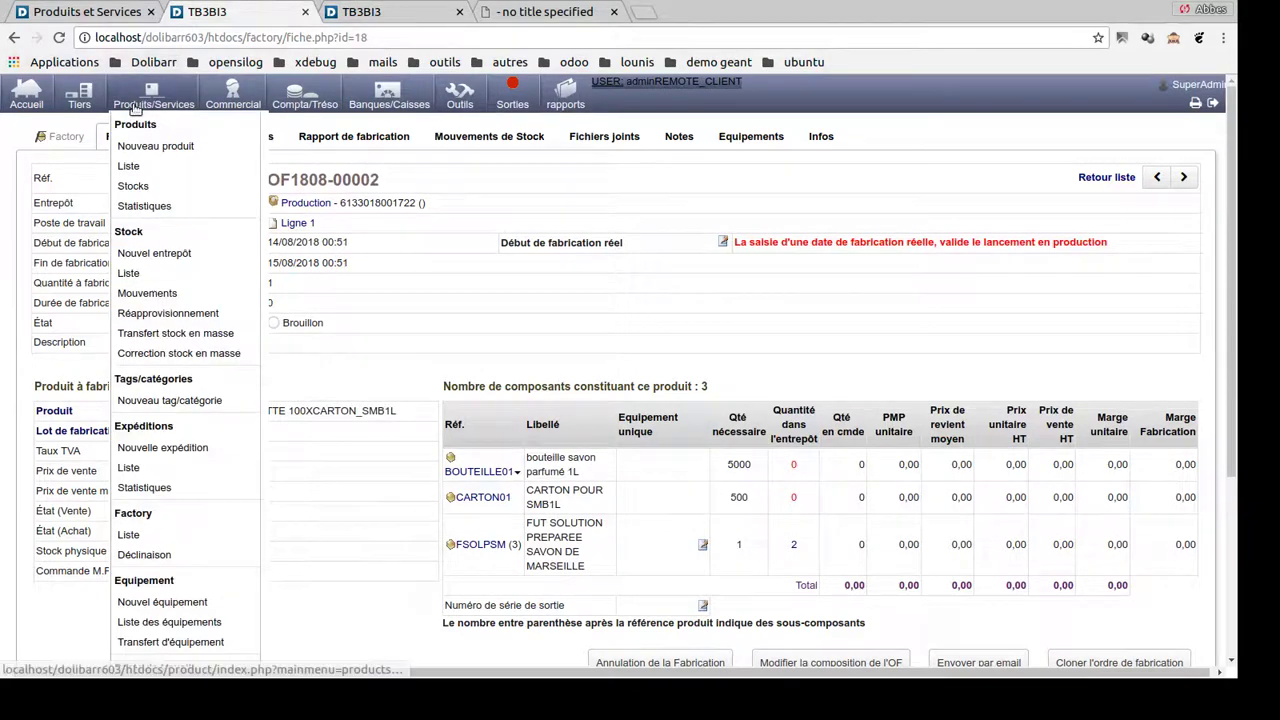
mouse_move(211, 102)
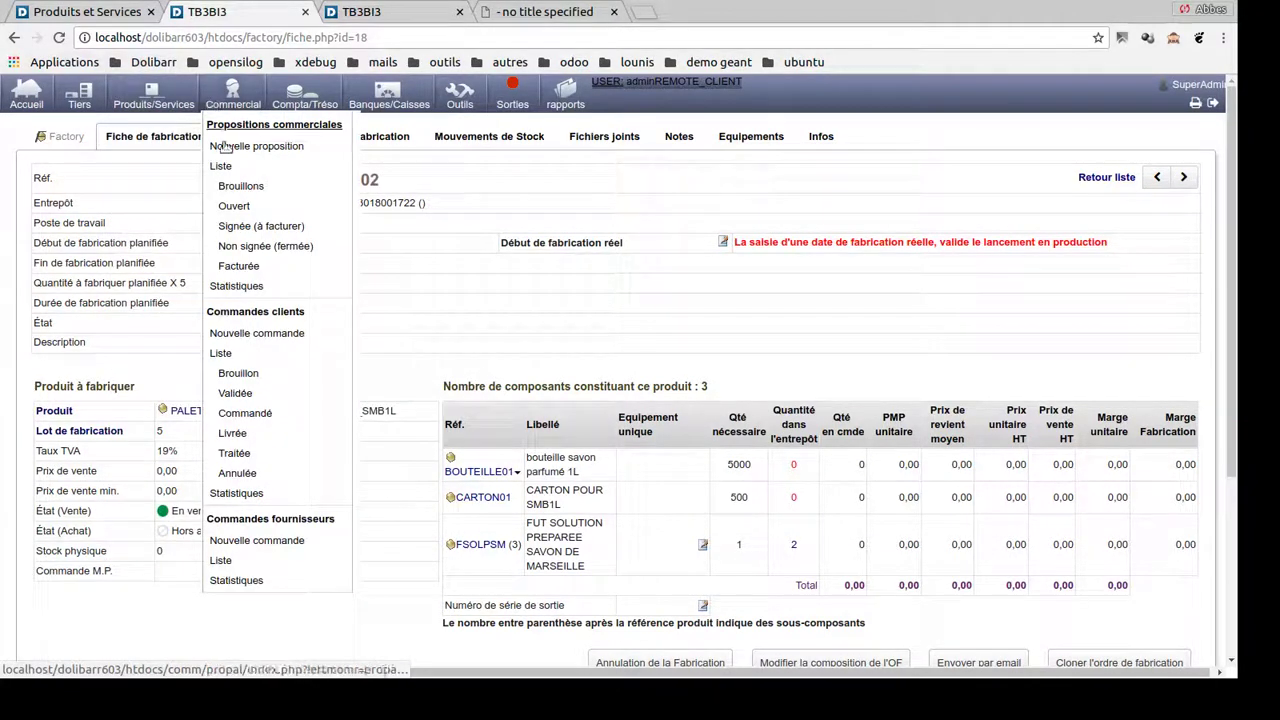
mouse_move(153, 95)
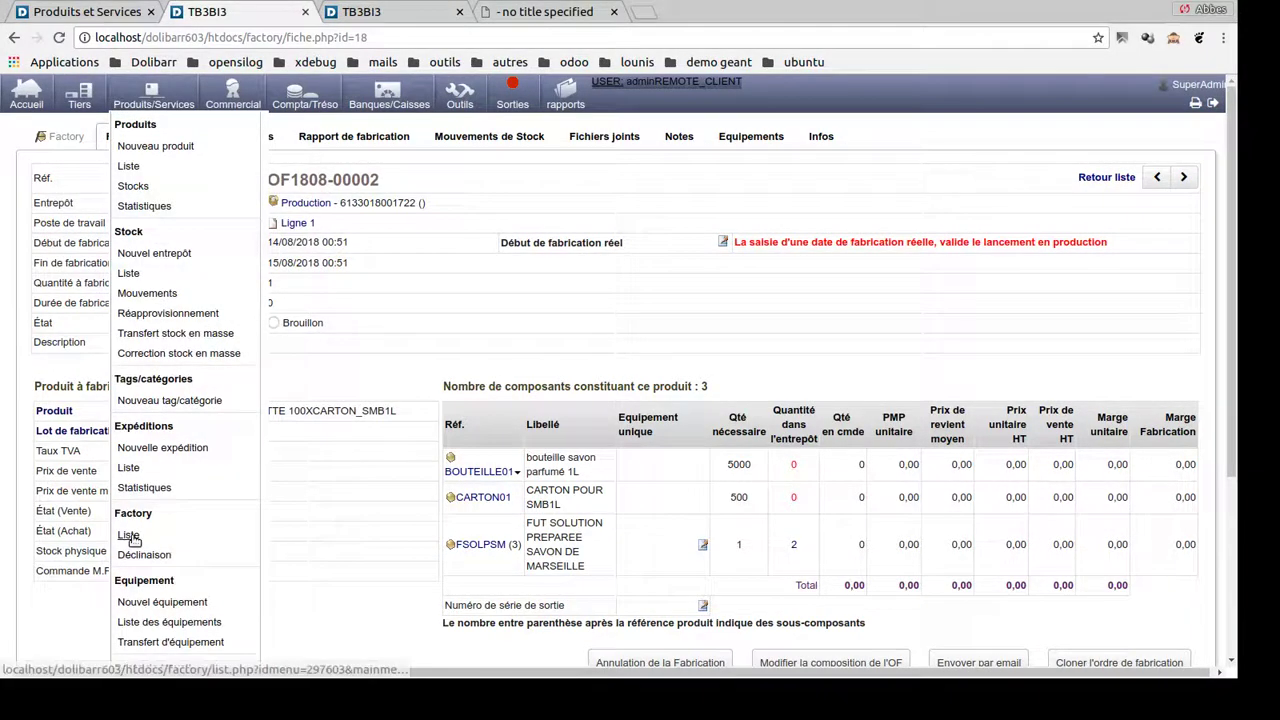
middle_click(130, 537)
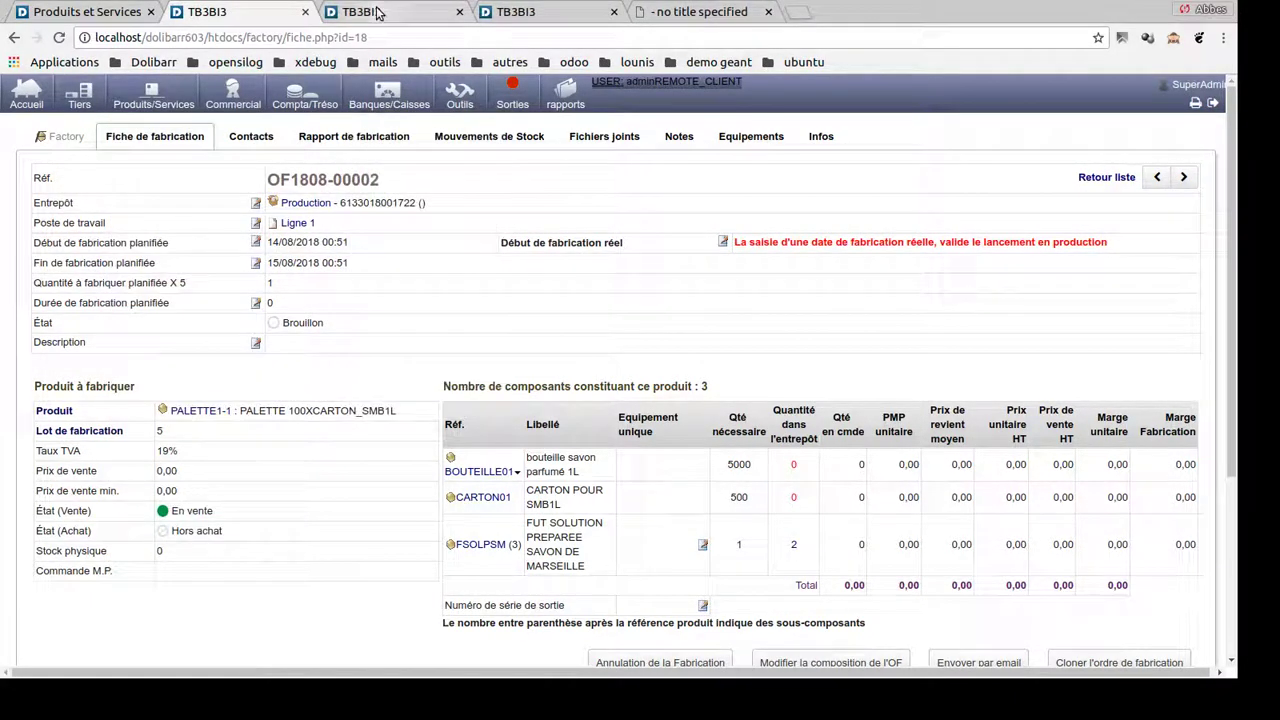
left_click(376, 13)
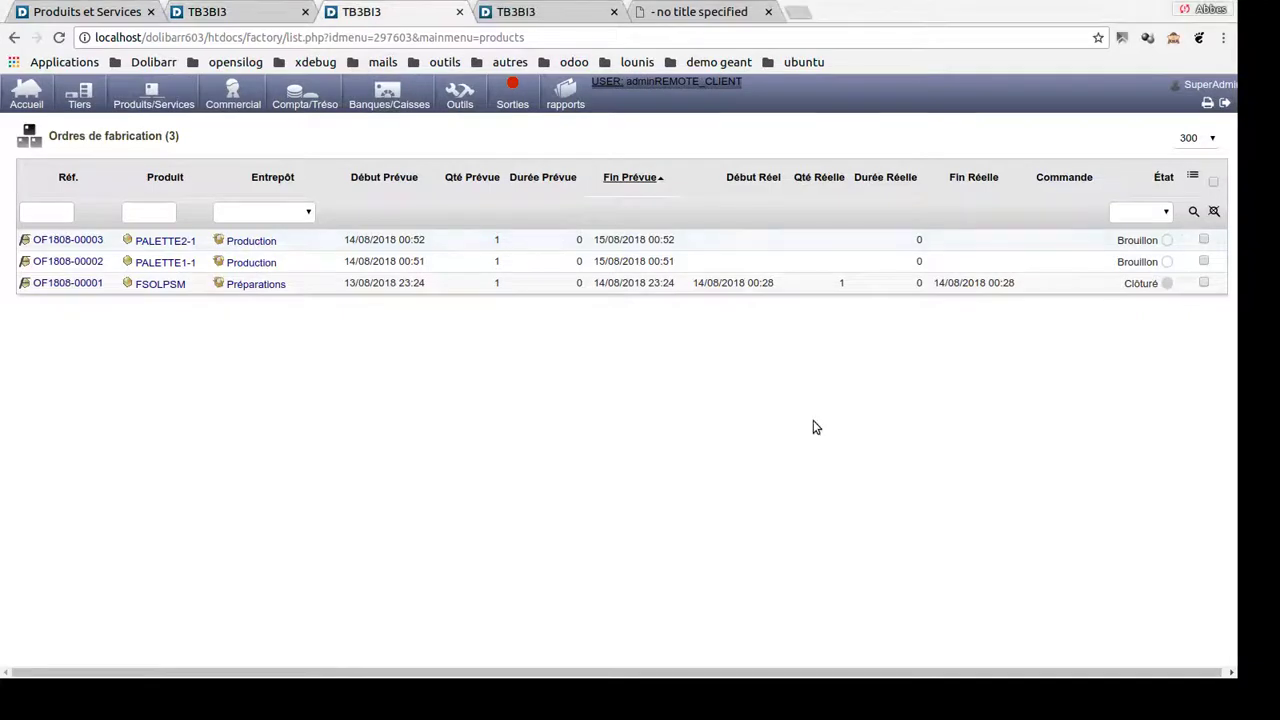
- Select all manufacturing orders in the list and generate a single raw-material order for their components
left_click(1213, 184)
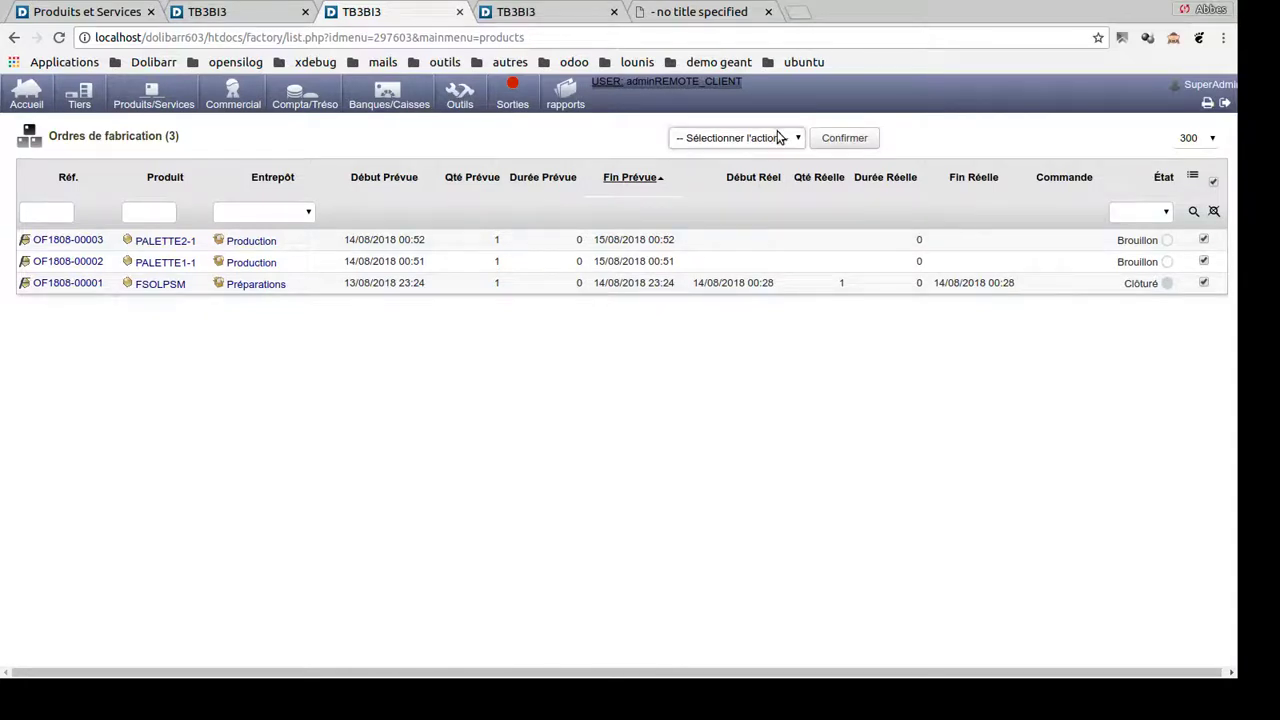
left_click(747, 164)
left_click(859, 140)
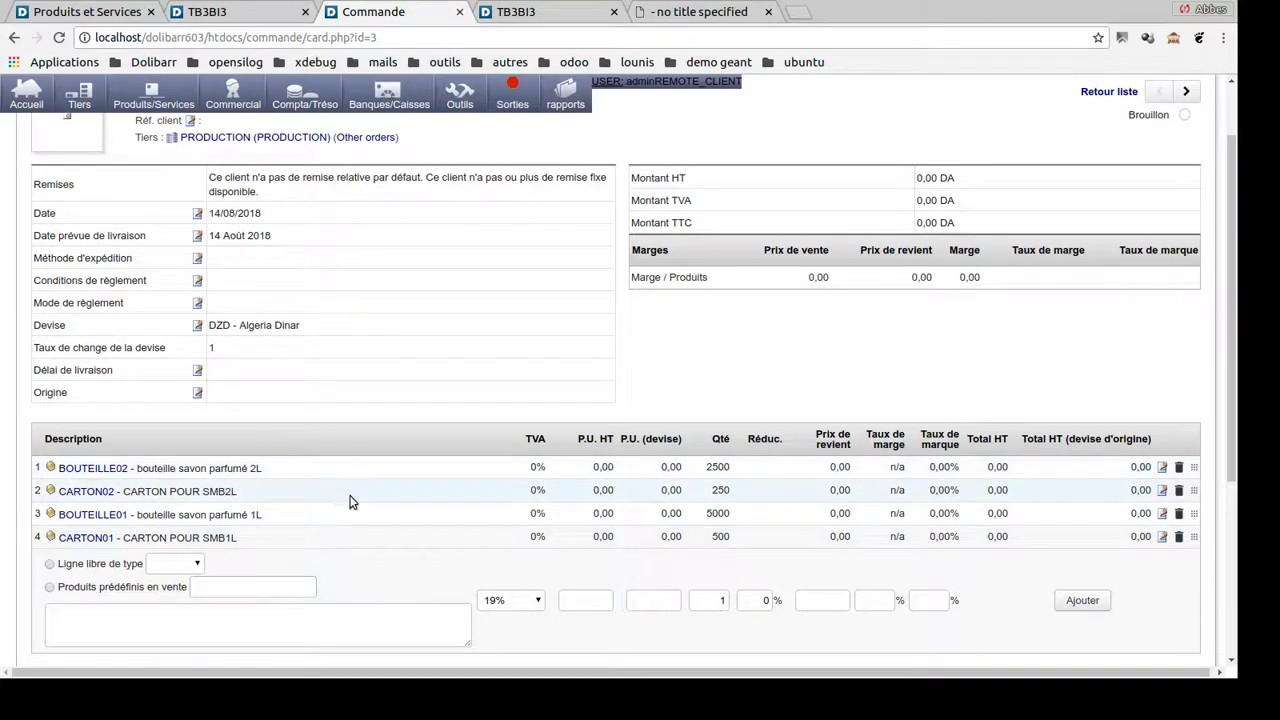
- Review the bottle and carton lines of the draft PRODUCTION order and validate the order
scroll(349, 496, "up", 2)
scroll(340, 430, "down", 1)
scroll(192, 204, "up", 1)
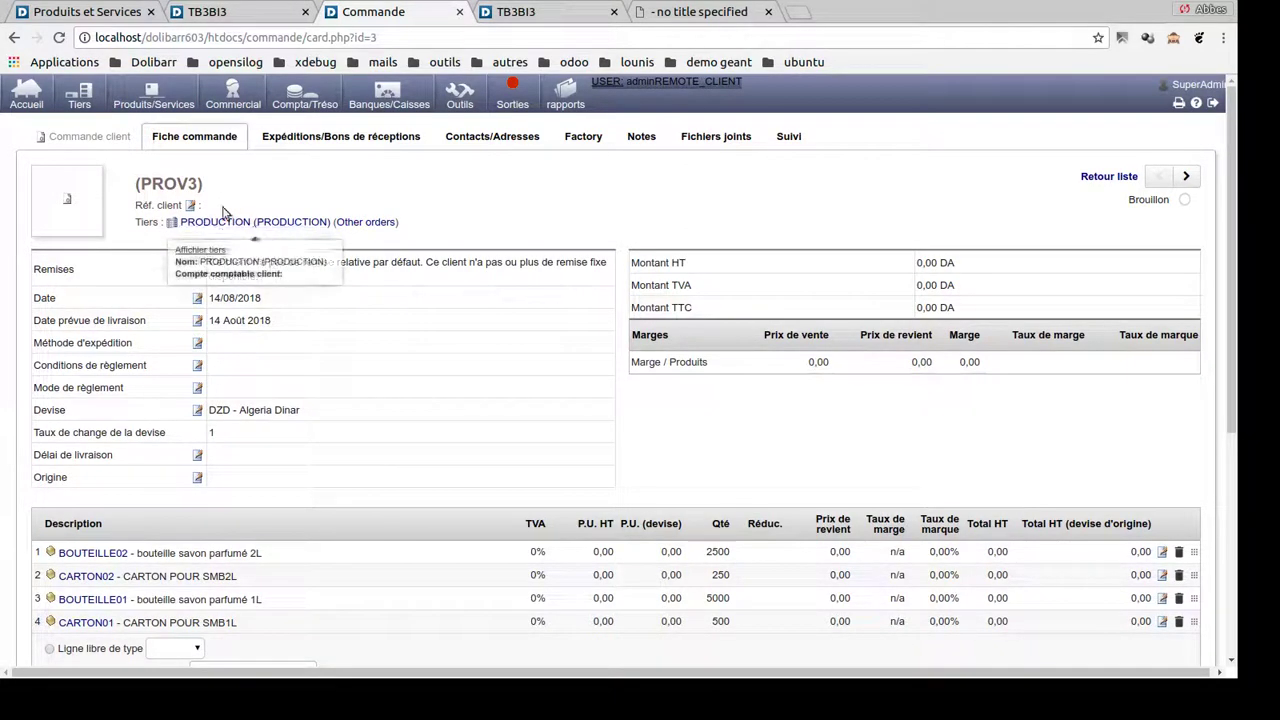
scroll(600, 350, "down", 4)
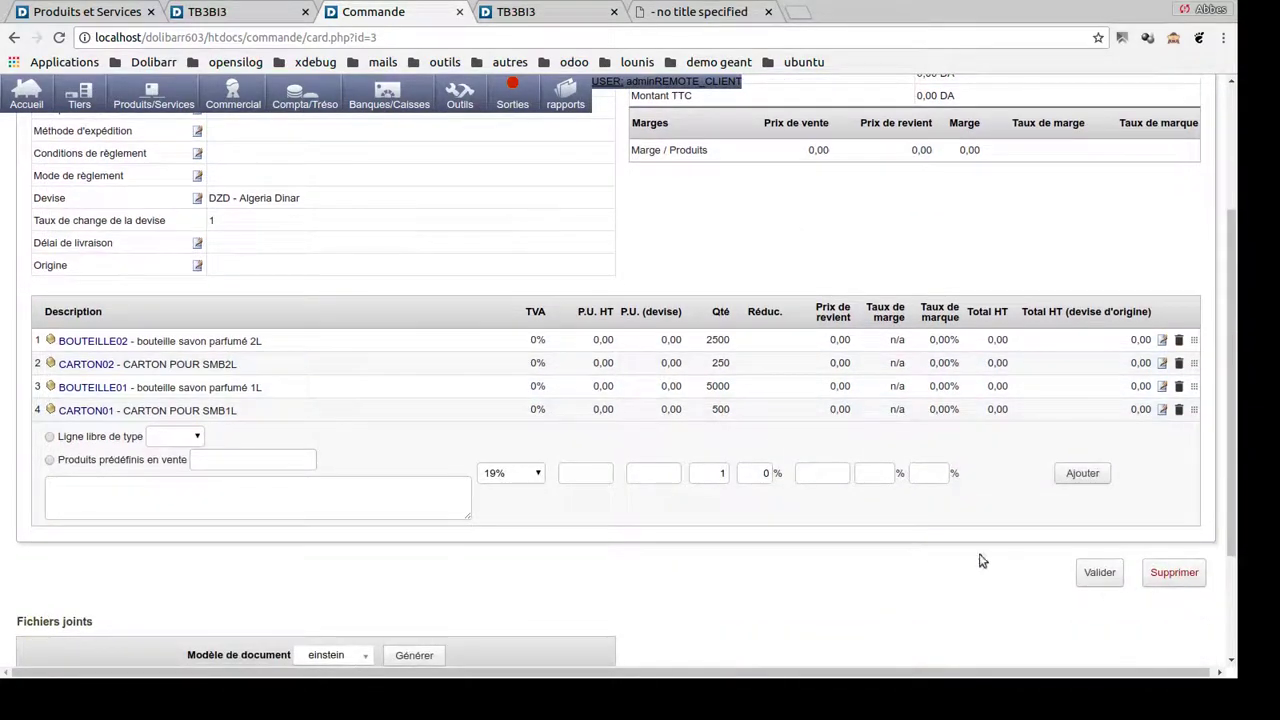
left_click(1099, 572)
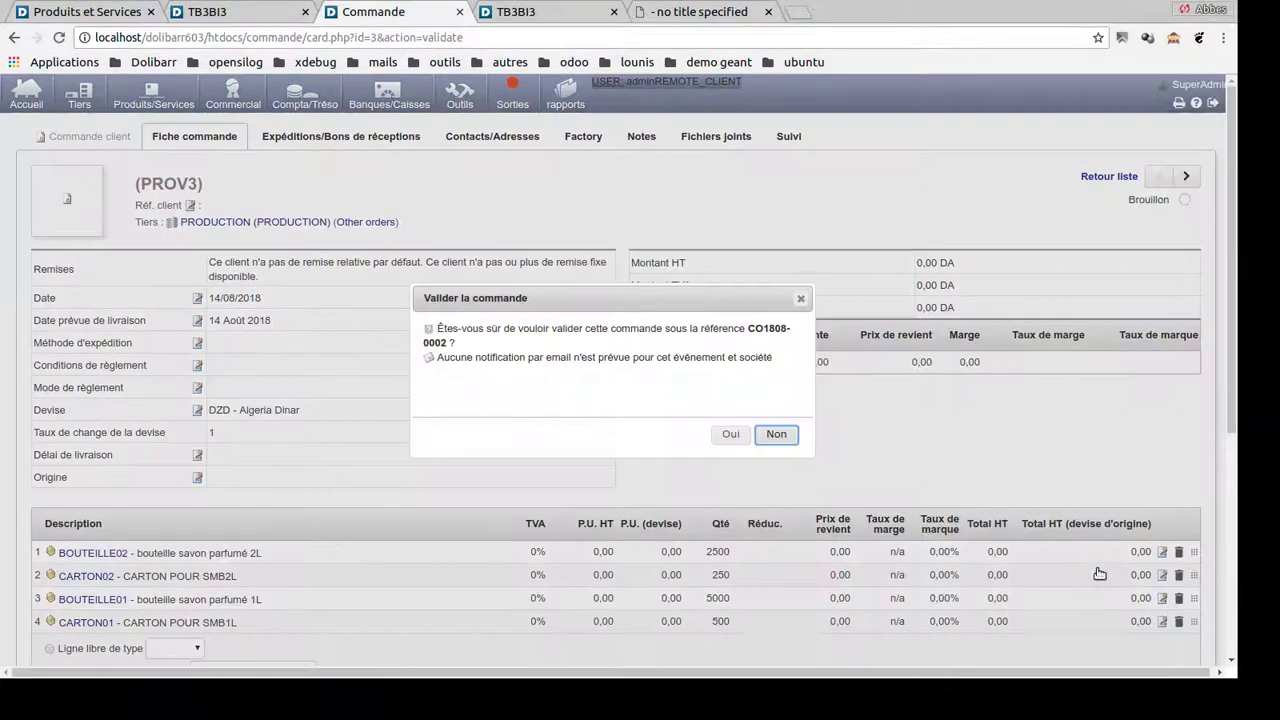
left_click(730, 434)
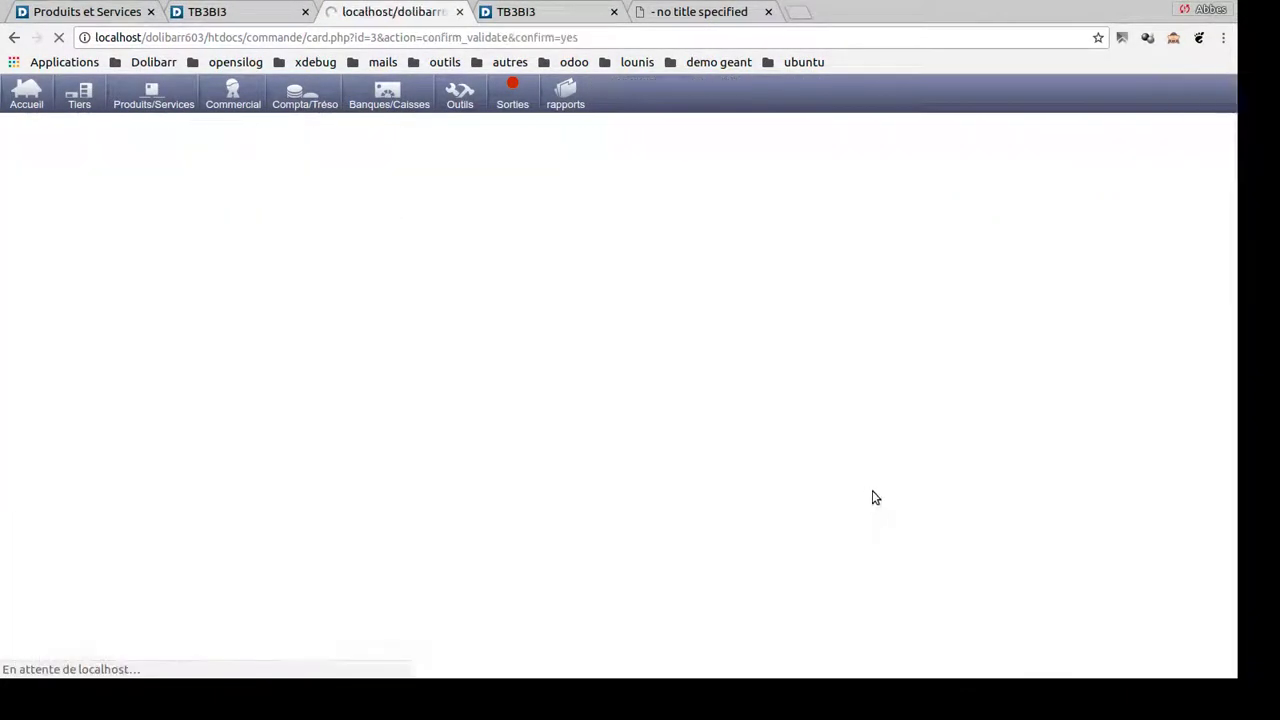
- Create a shipment for the validated PRODUCTION order with MP as the source warehouse
scroll(873, 497, "down", 3)
left_click(1074, 410)
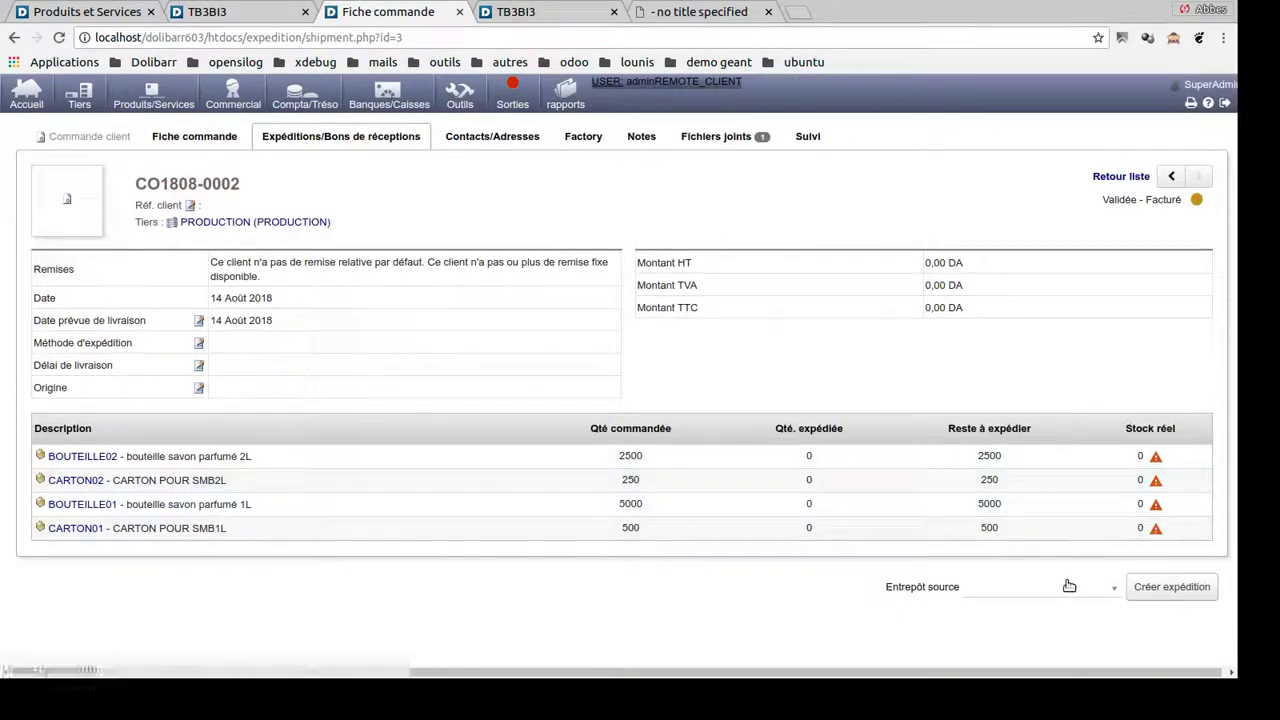
left_click(1064, 586)
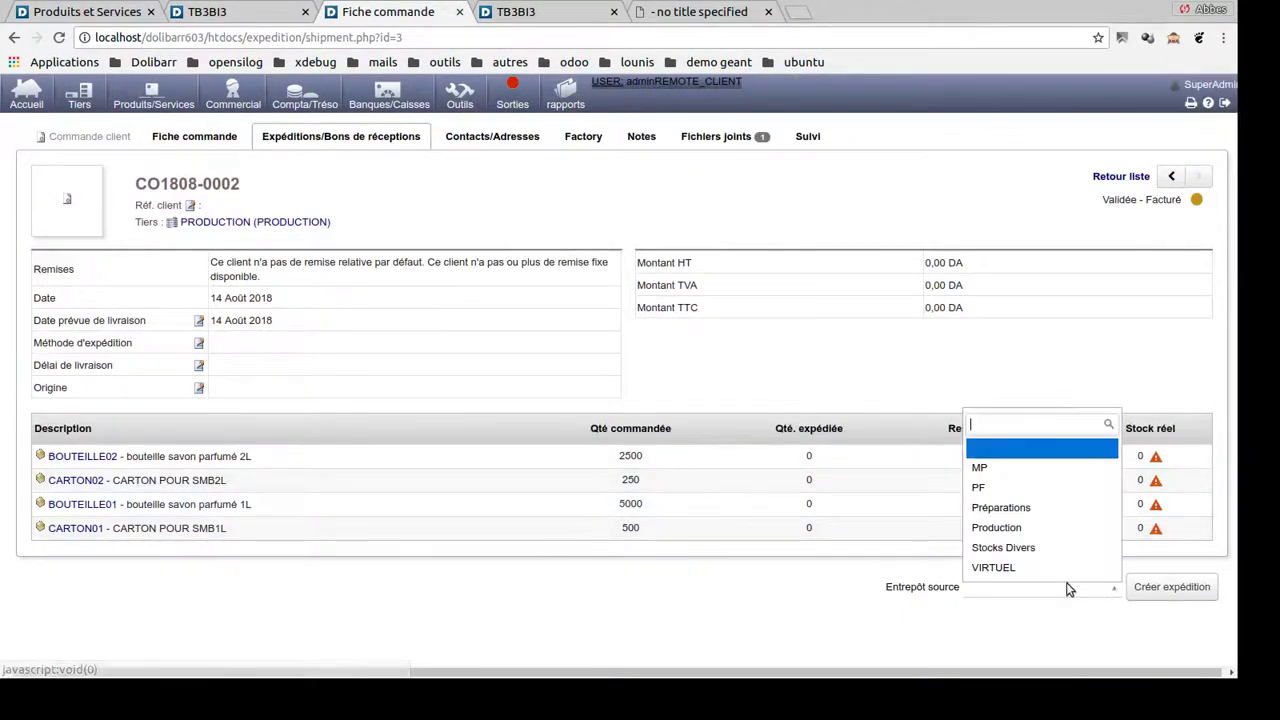
left_click(1013, 473)
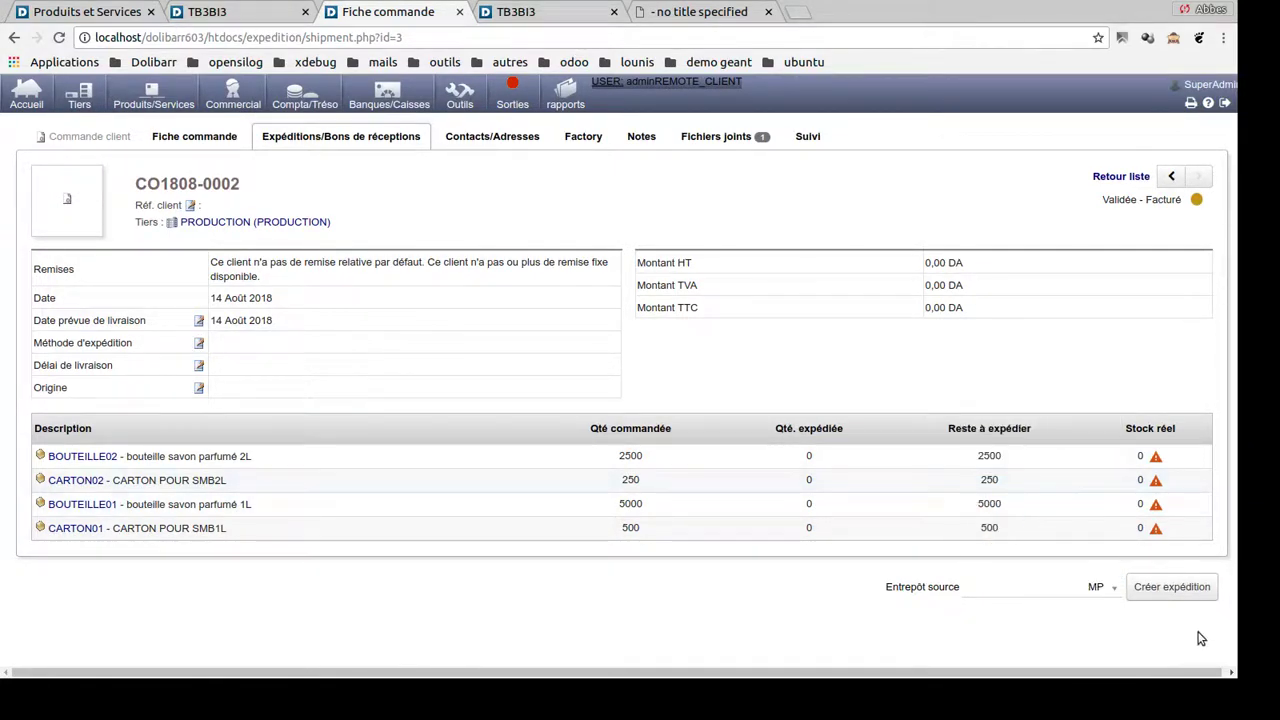
left_click(1167, 590)
left_click(768, 503)
scroll(766, 509, "down", 1)
left_click(622, 635)
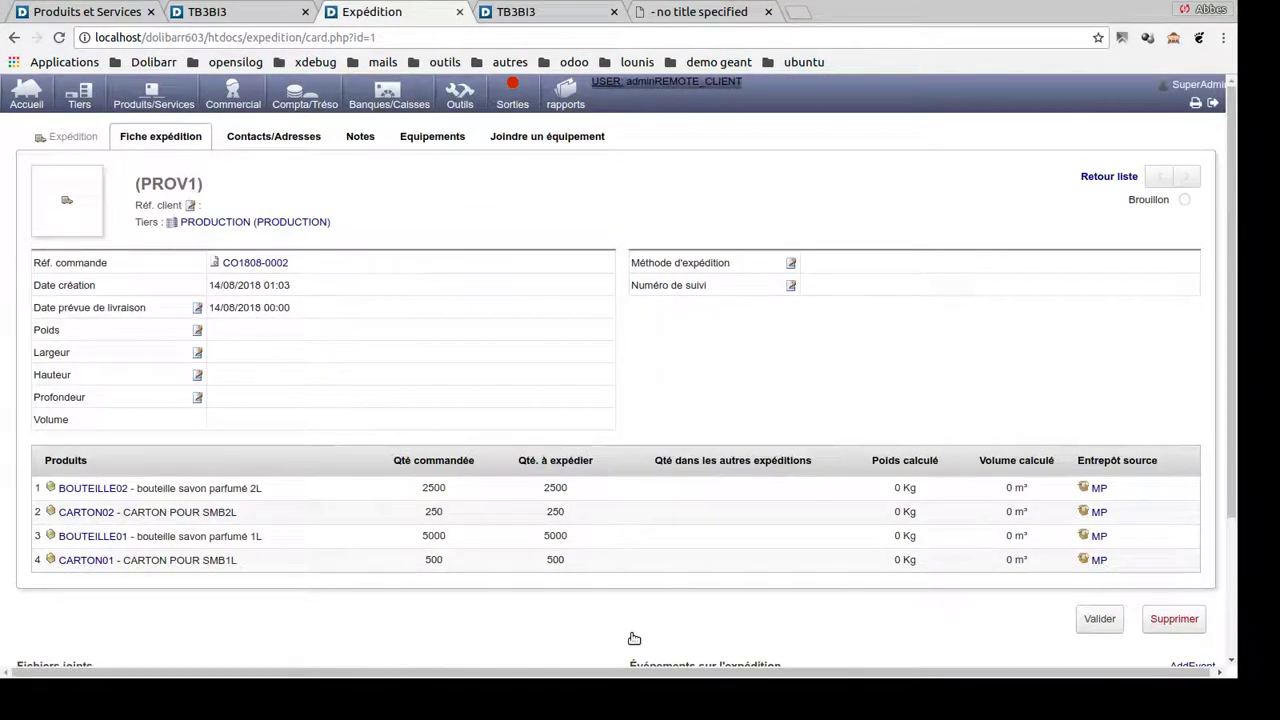
- Validate the draft shipment of bottles and cartons and close its page
left_click(1097, 618)
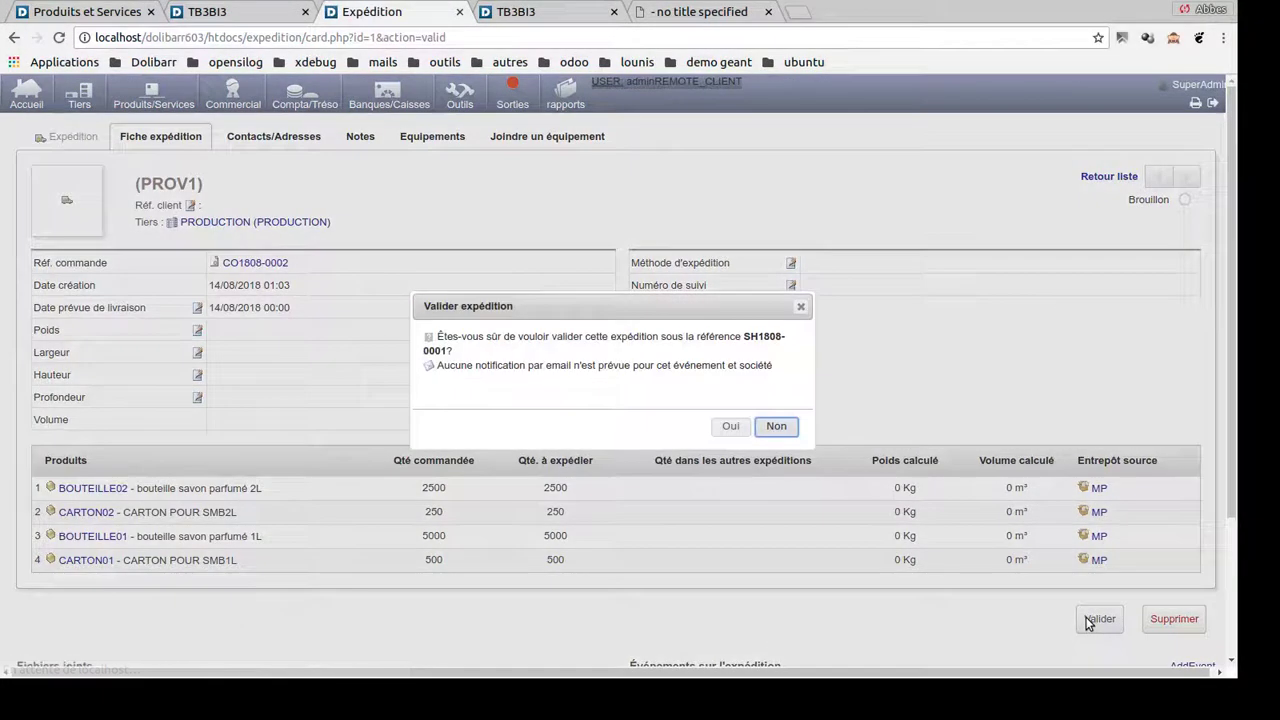
left_click(728, 428)
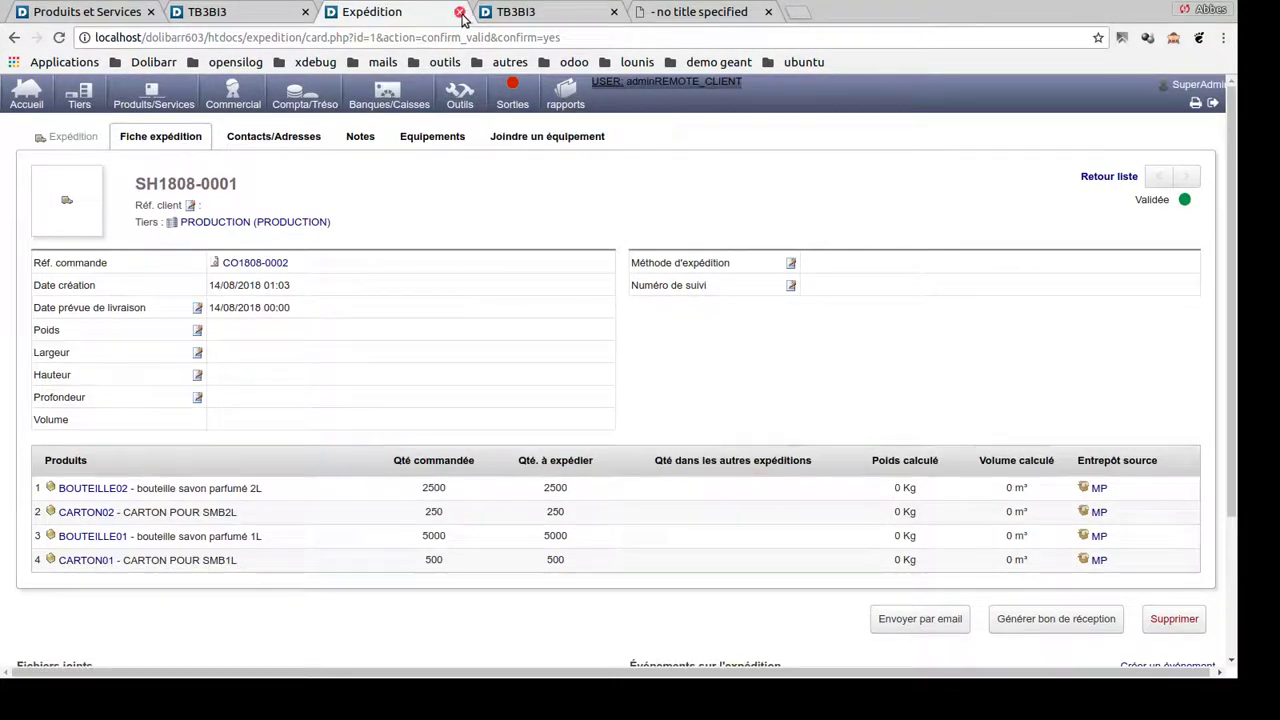
left_click(460, 13)
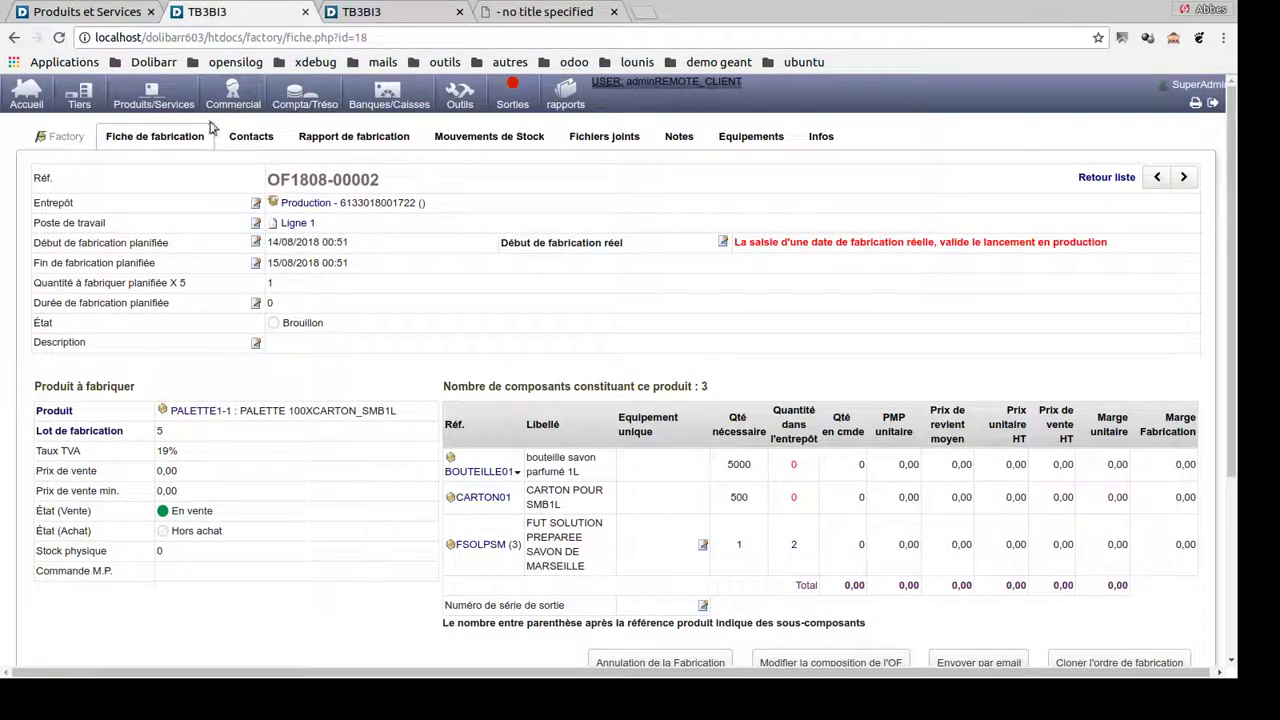
- Reload the PALETTE1-1 and PALETTE2-1 manufacturing orders to check their component quantities in the warehouse
left_click(145, 141)
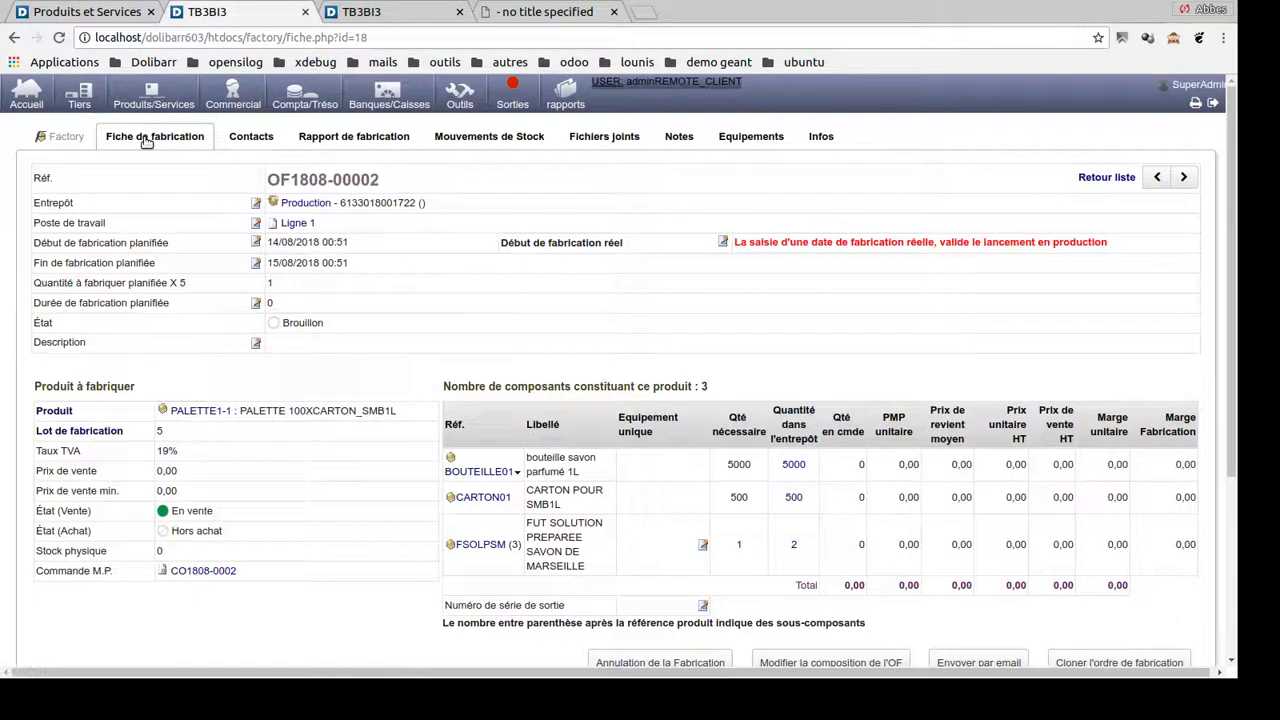
left_click(362, 12)
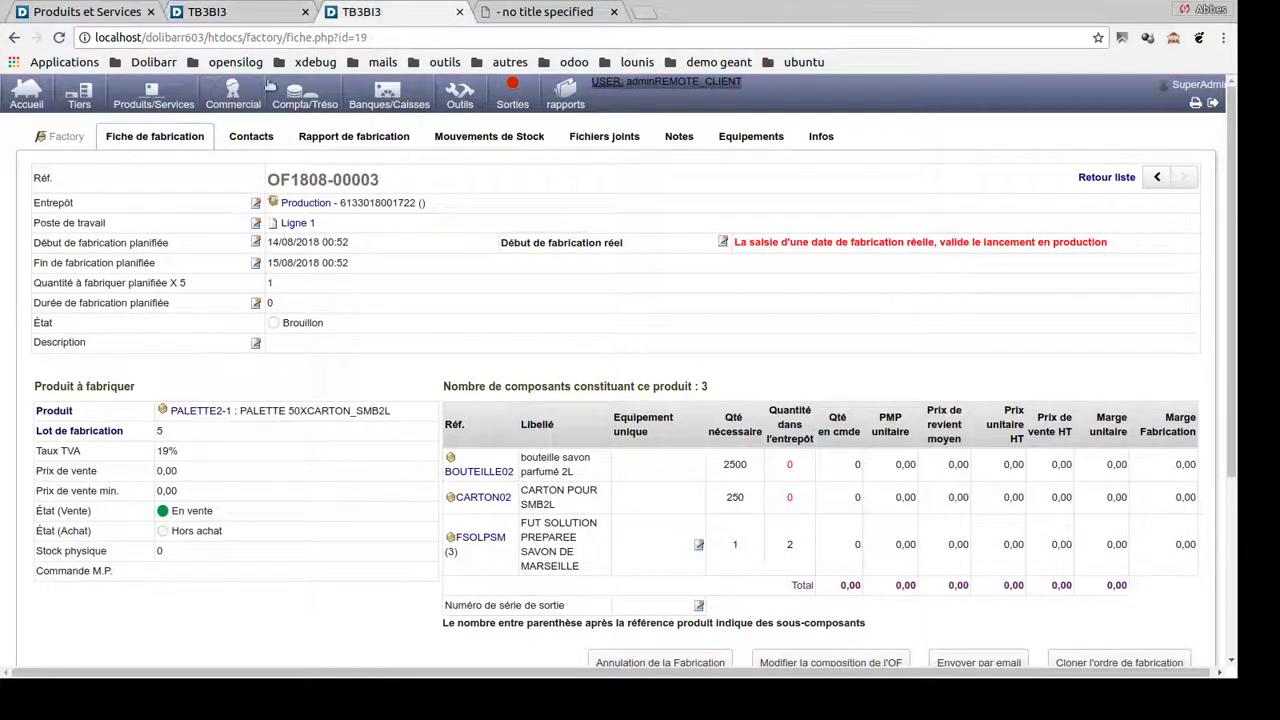
left_click(146, 140)
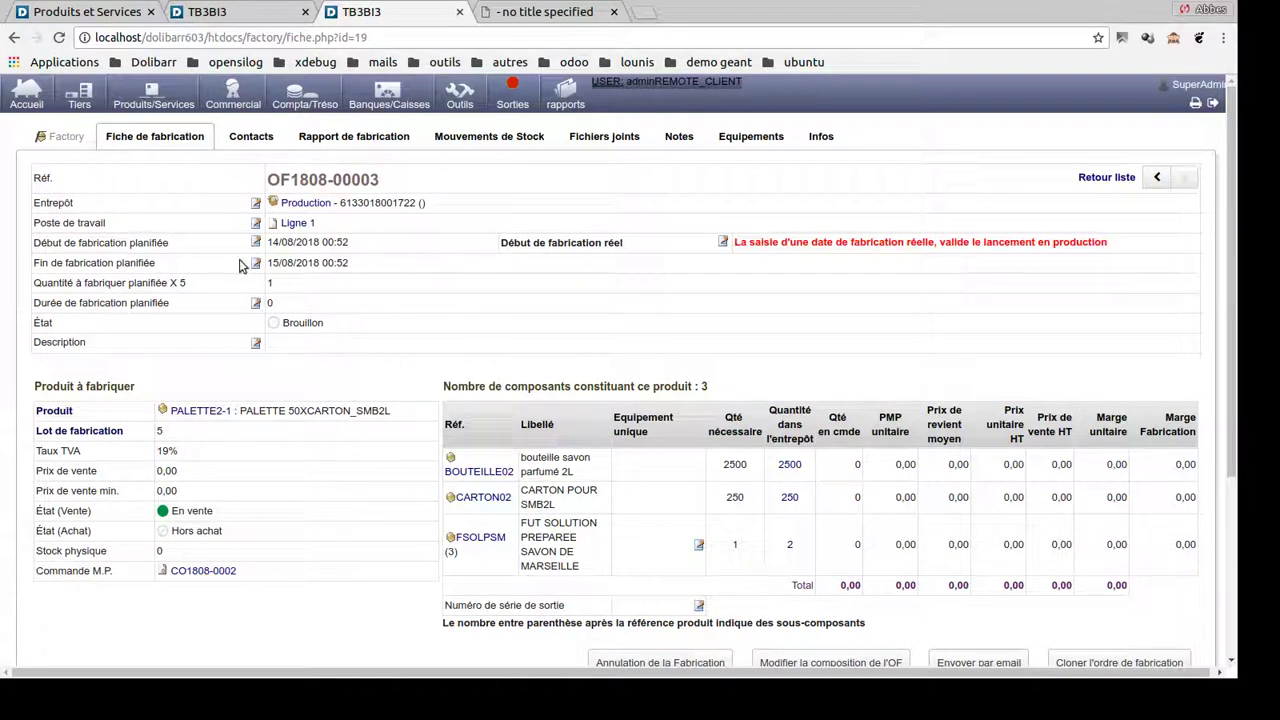
- Change the workstation of the PALETTE2-1 manufacturing order to Ligne 2
left_click(256, 223)
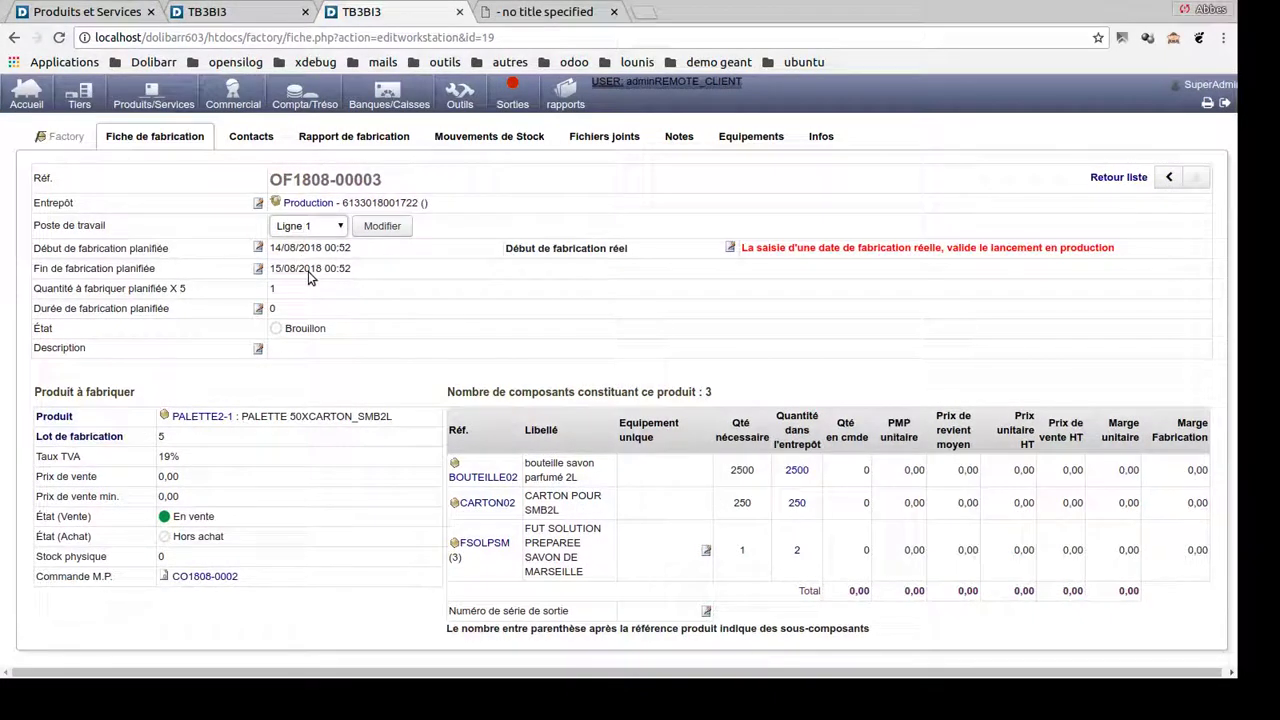
left_click(308, 225)
left_click(310, 258)
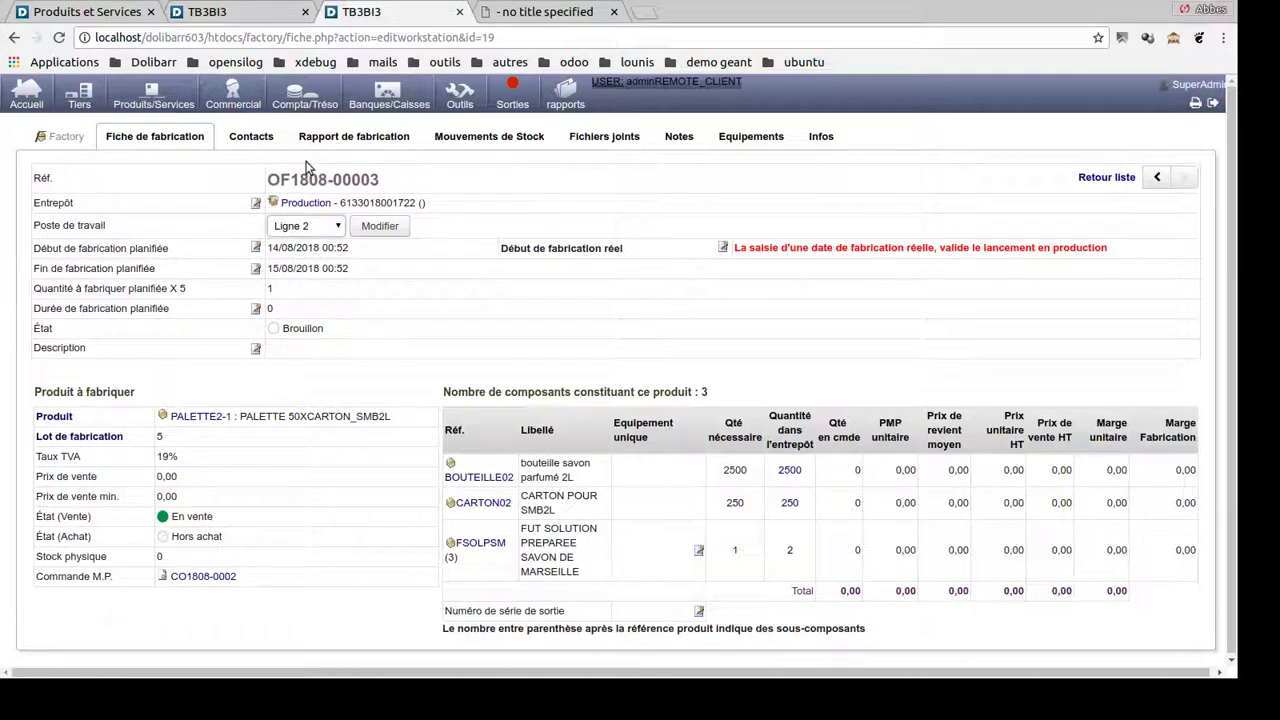
left_click(380, 227)
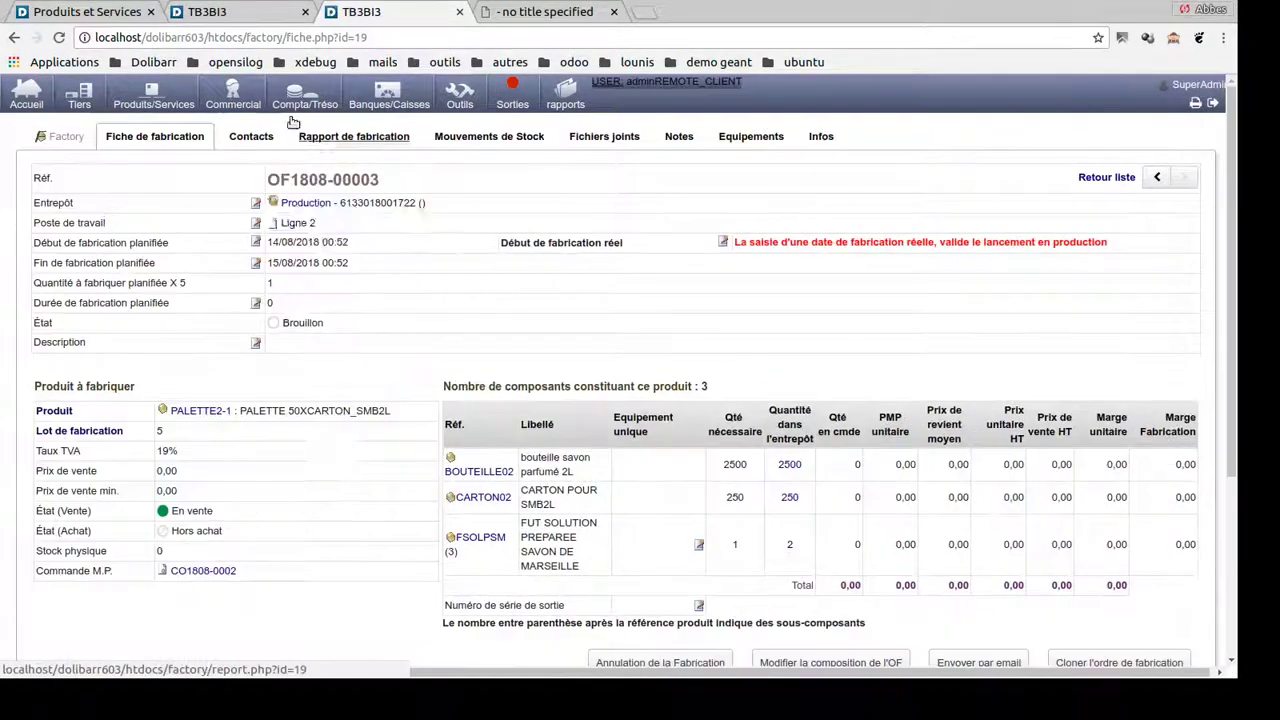
- Assign the unique equipment 02-1 to the FSOLPSM component of the PALETTE1-1 manufacturing order
left_click(258, 26)
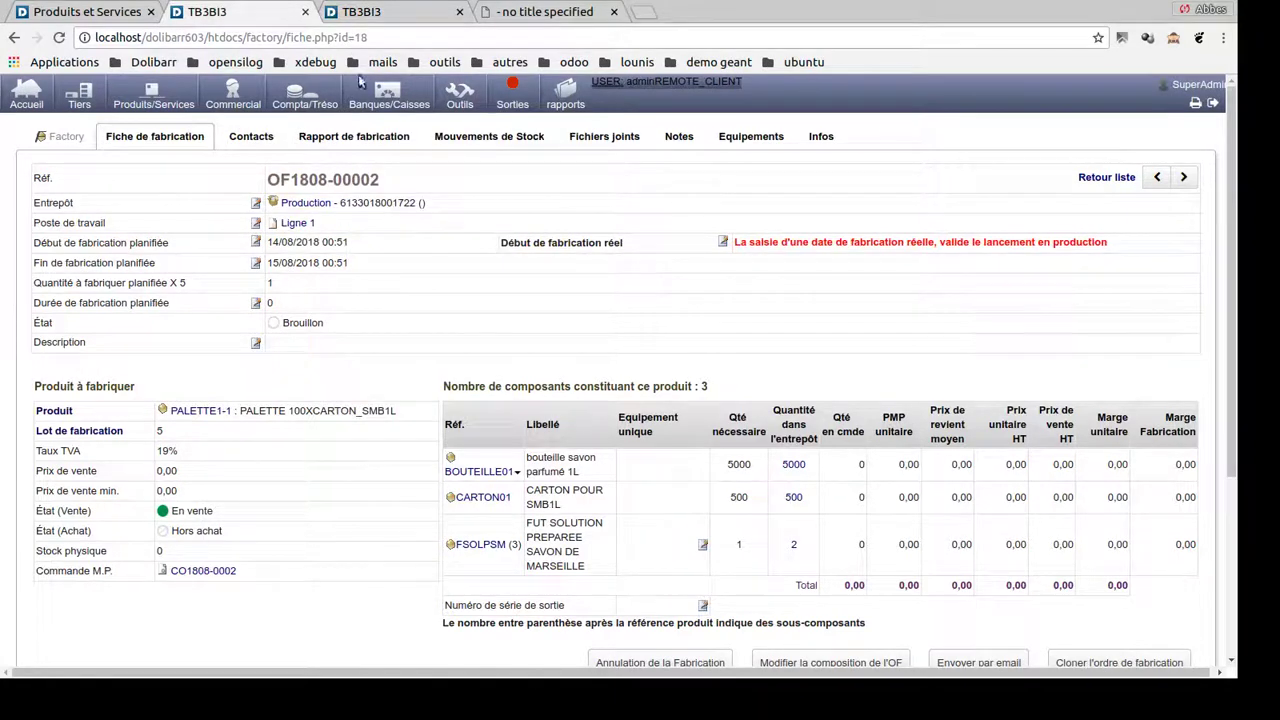
scroll(727, 417, "down", 2)
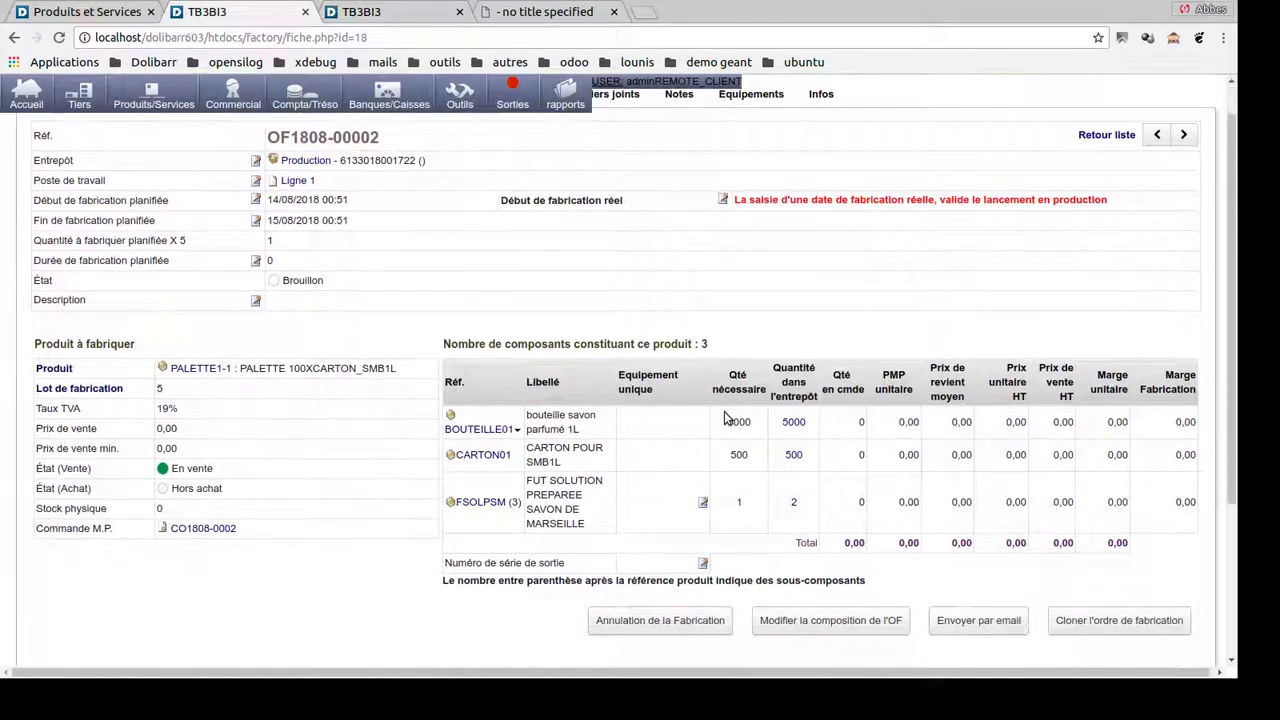
left_click(704, 461)
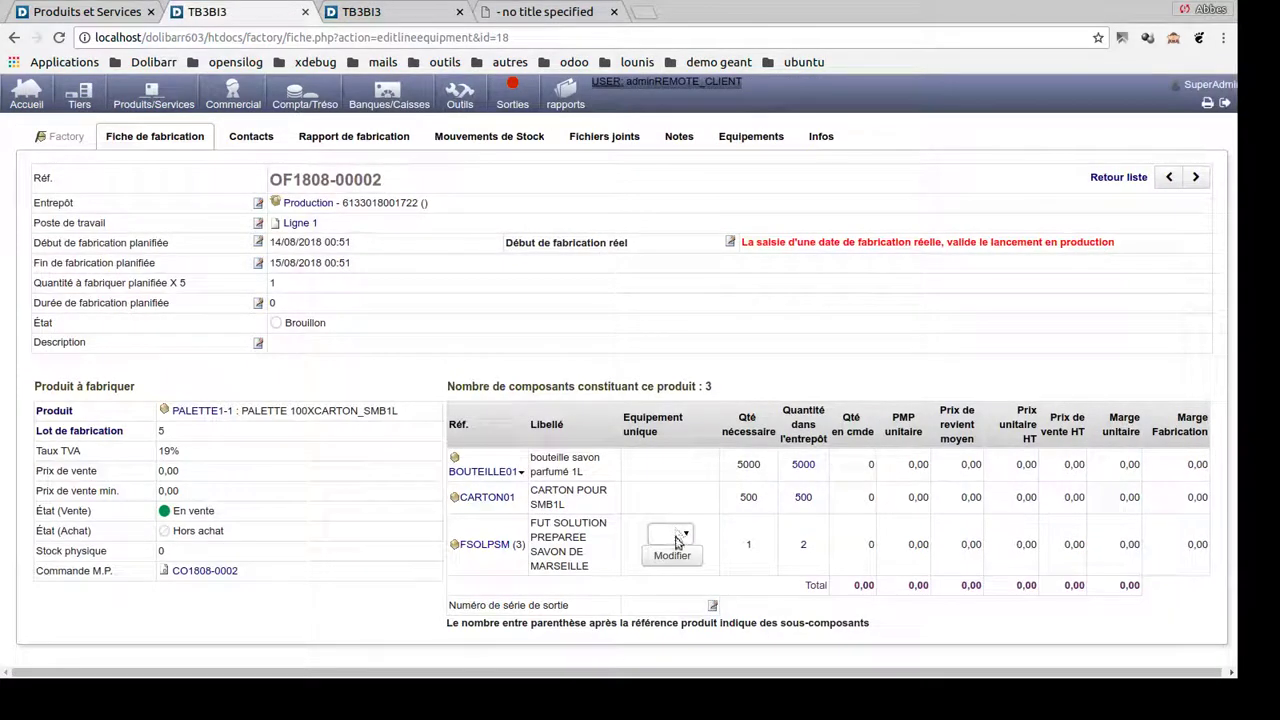
left_click(672, 556)
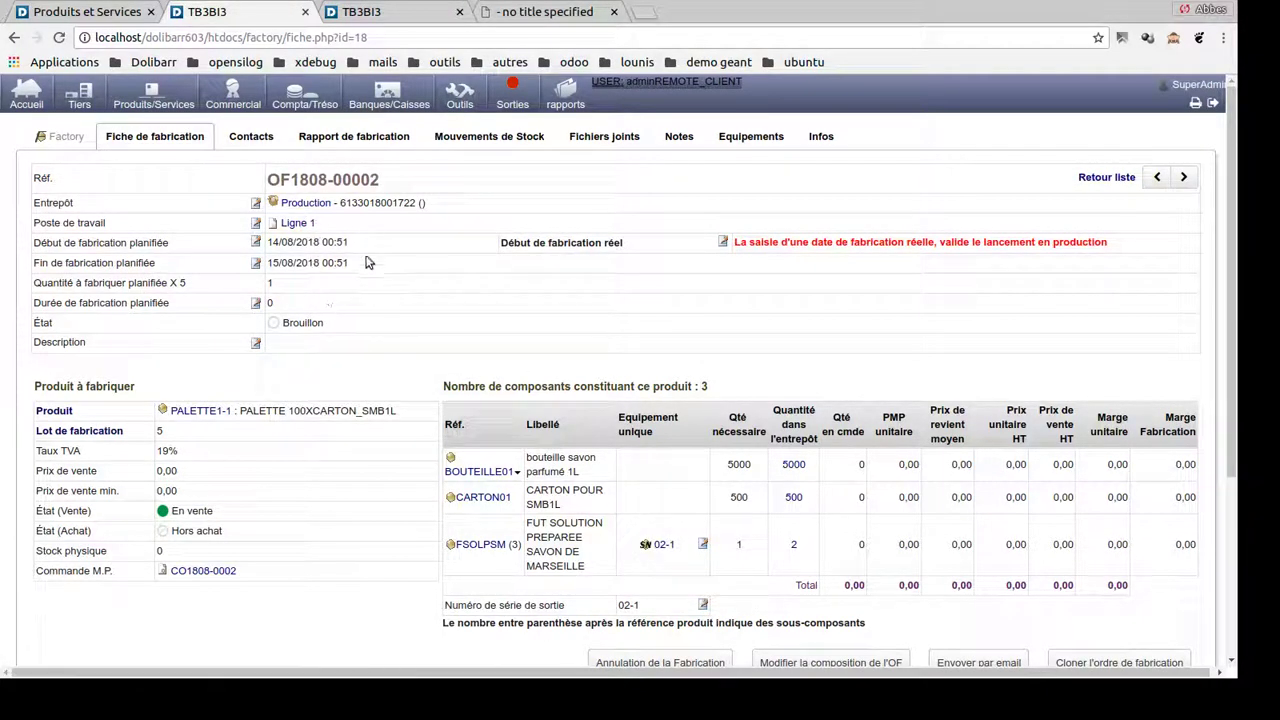
- Assign the unique equipment 02-2 to the FSOLPSM component of the PALETTE2-1 manufacturing order
left_click(390, 14)
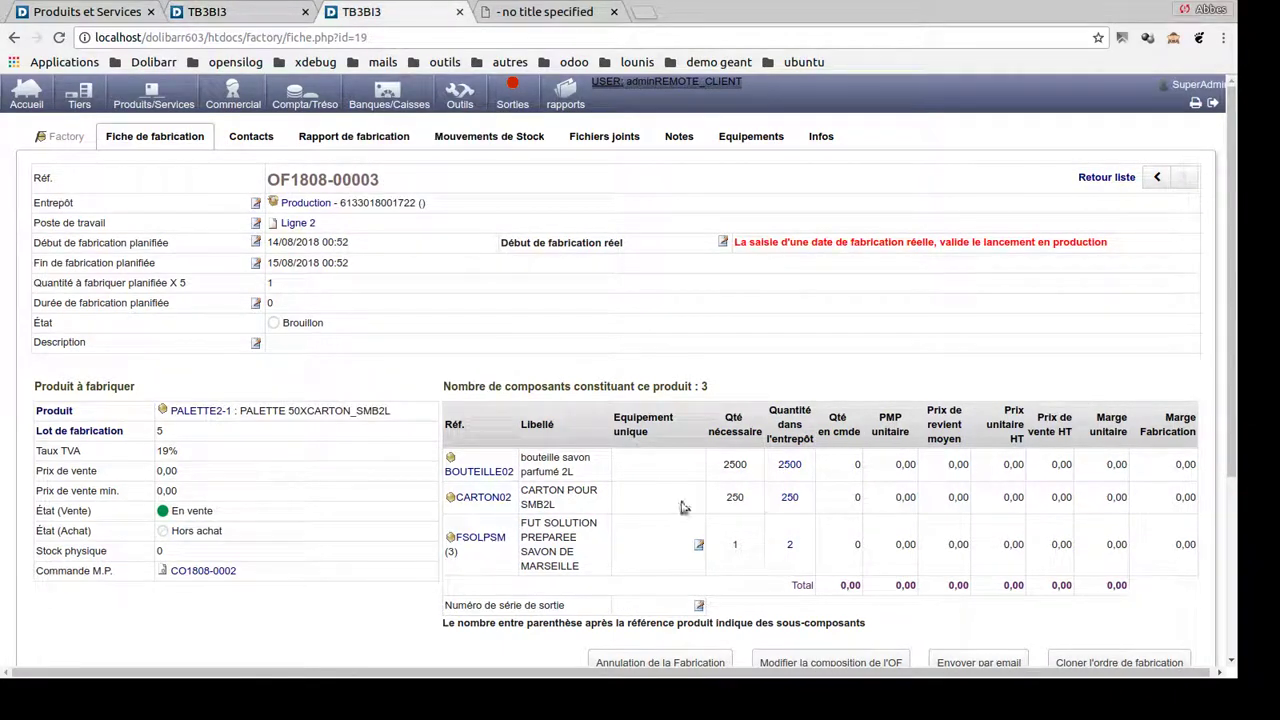
left_click(699, 544)
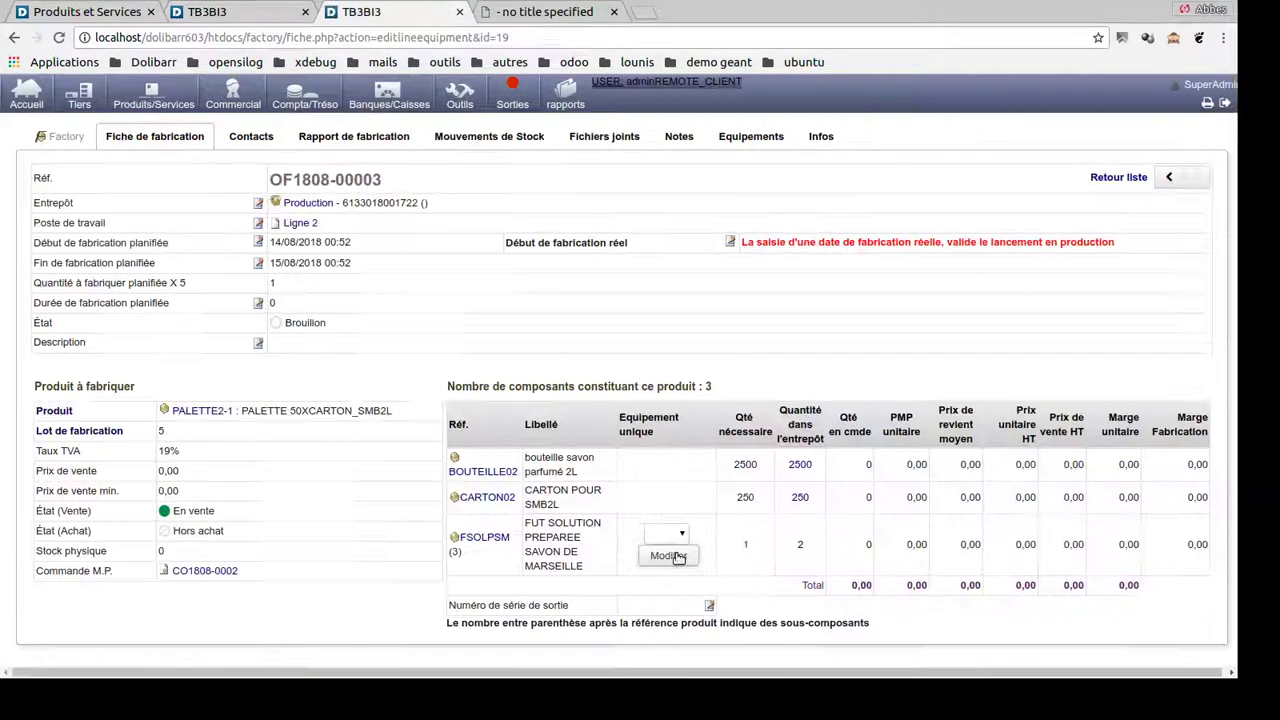
key("Down")
left_click(669, 556)
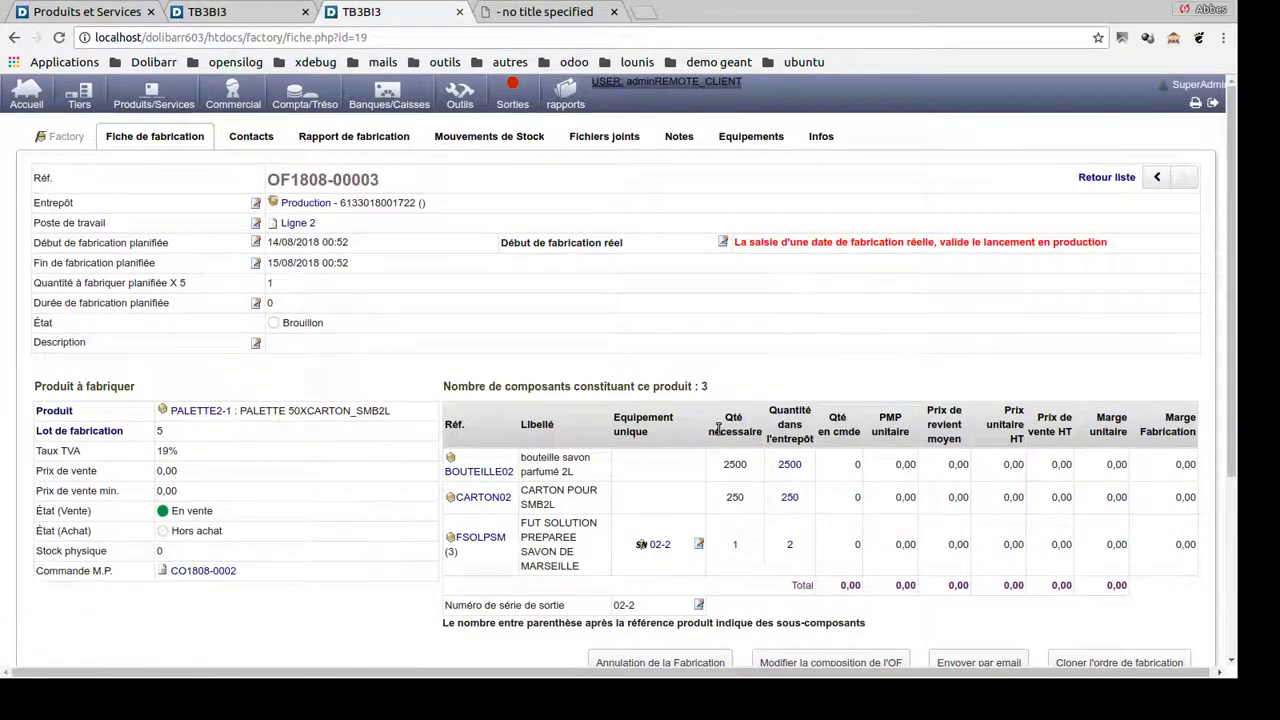
- Launch production of the PALETTE2-1 order by setting its actual start to 14/08/2018 01:04
scroll(717, 434, "down", 3)
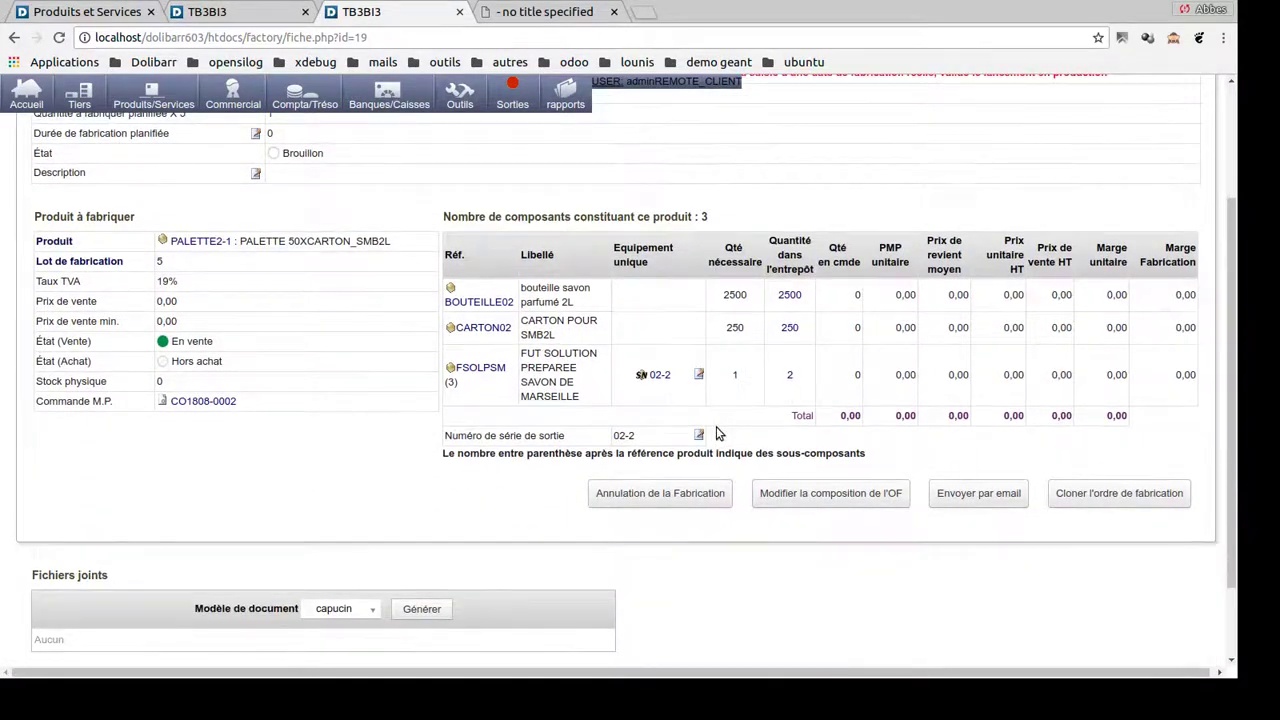
scroll(717, 434, "down", 2)
scroll(717, 434, "up", 4)
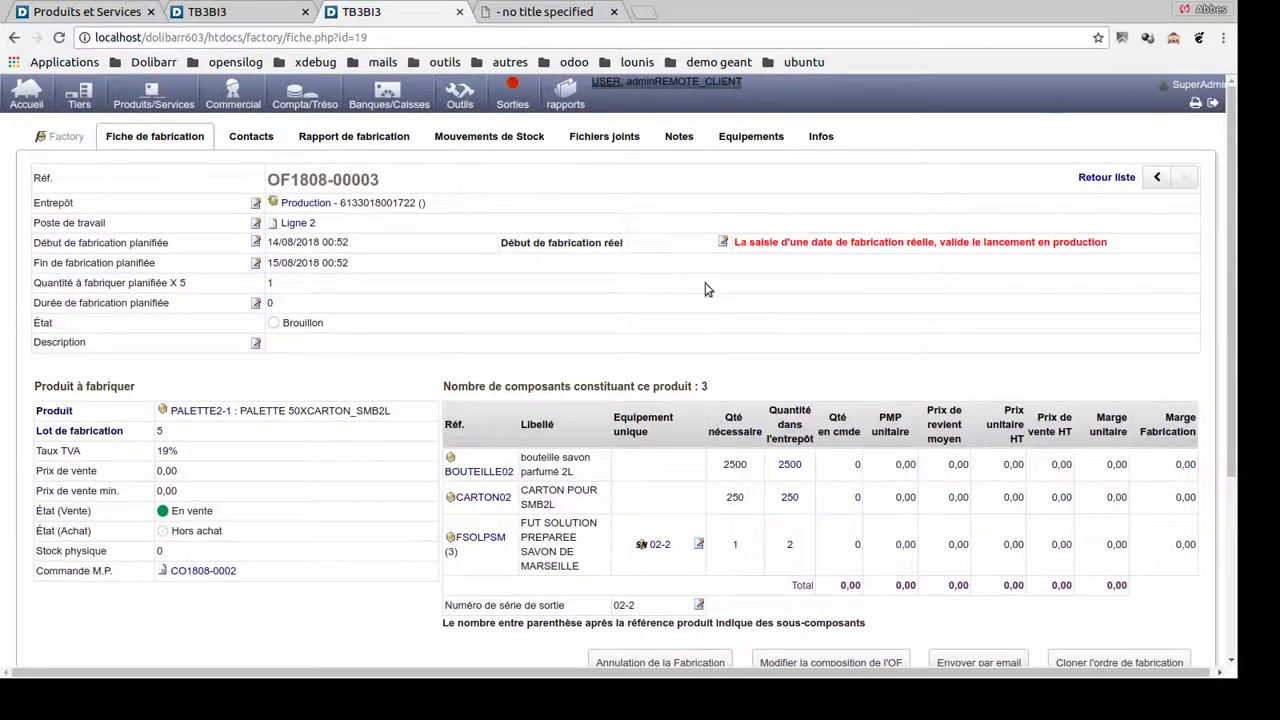
left_click(723, 242)
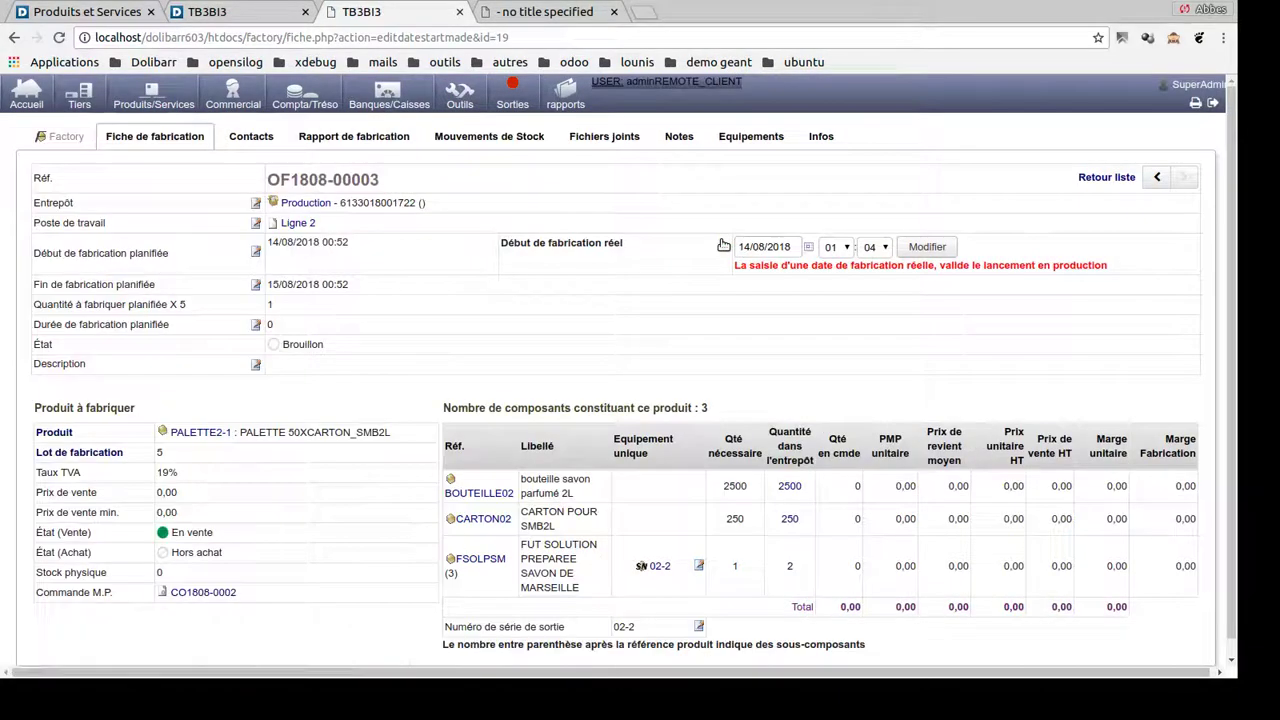
left_click(929, 247)
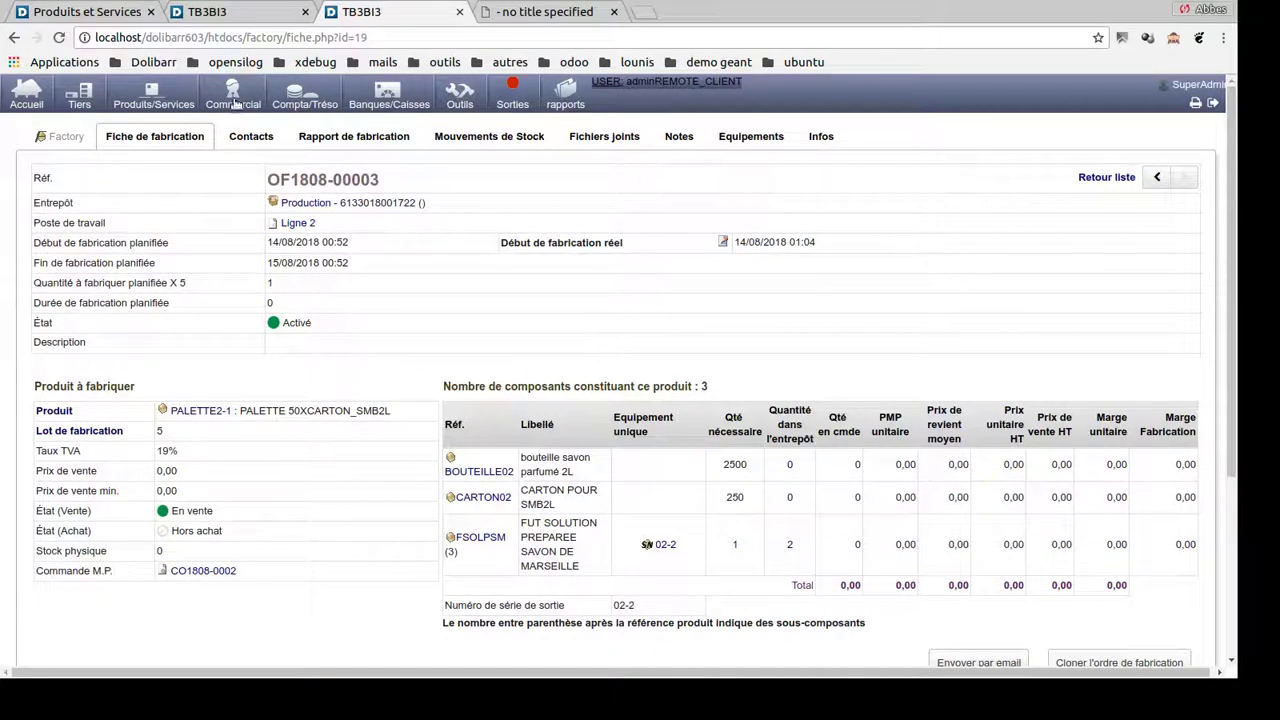
- Launch production of the PALETTE1-1 manufacturing order by setting its actual start to 14/08/2018 01:04
left_click(252, 14)
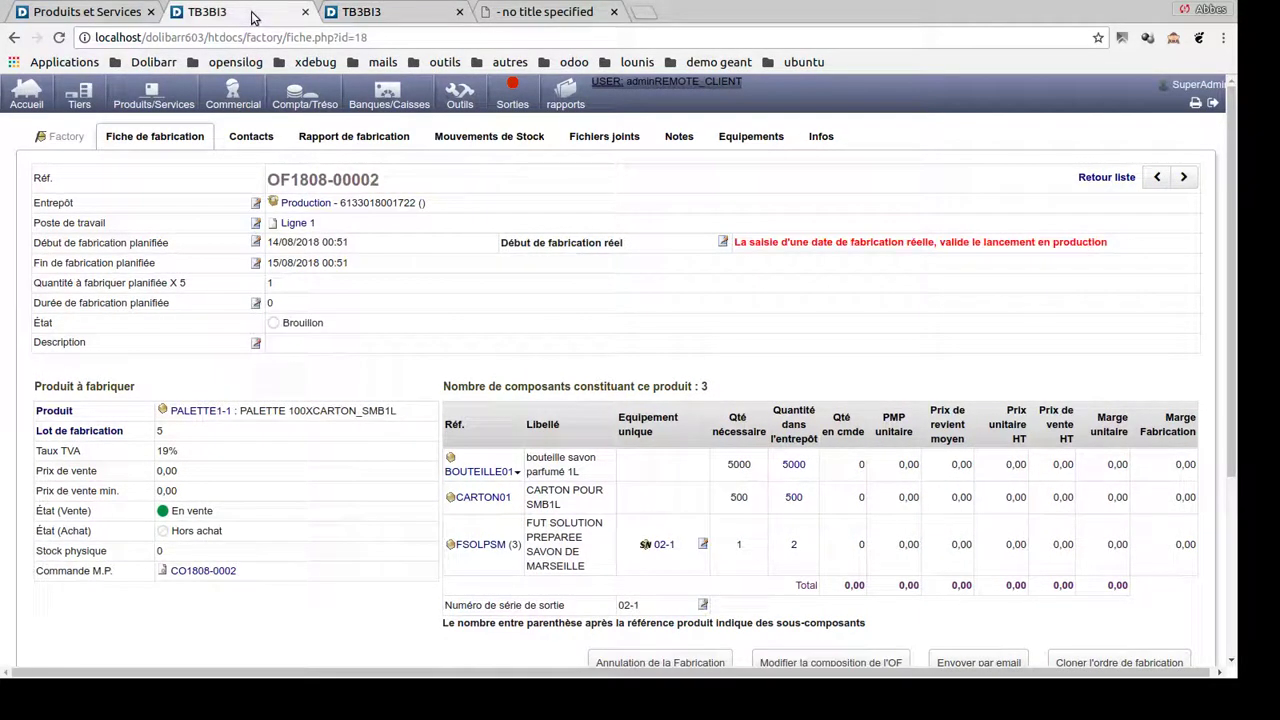
left_click(719, 243)
left_click(918, 246)
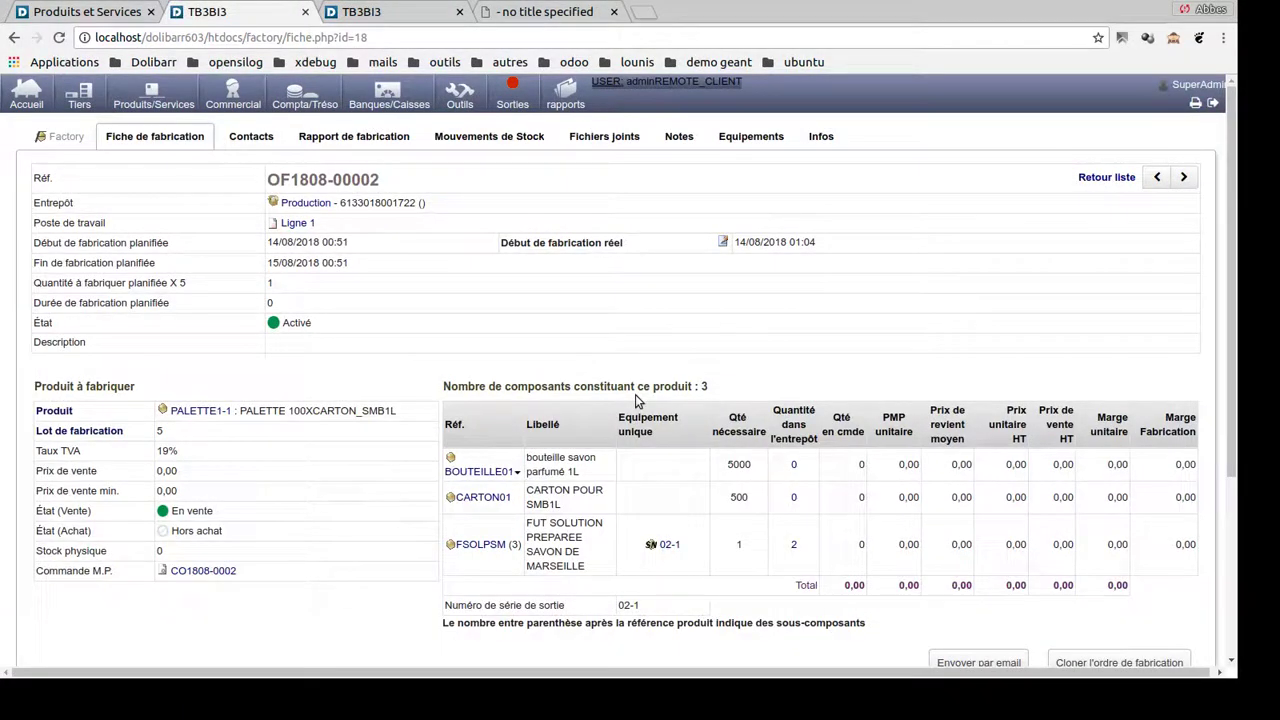
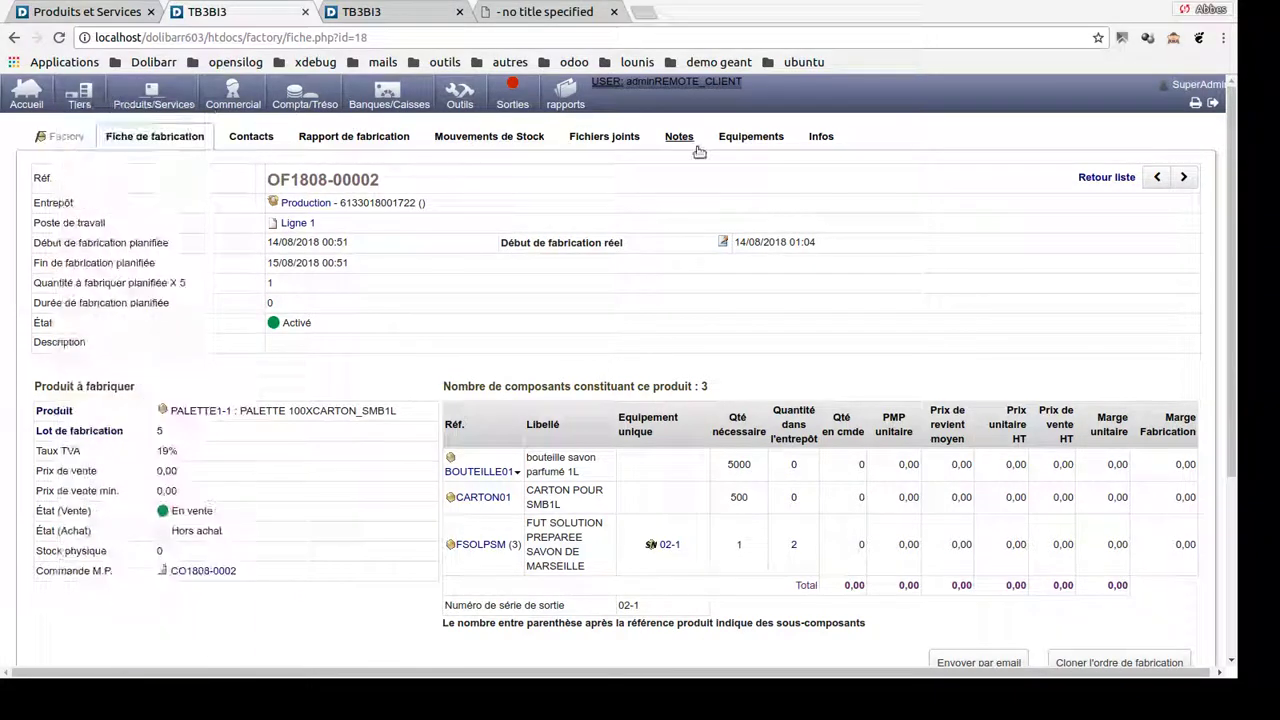
- Create the first output equipment of the PALETTE1-1 order with automatic serialization, containing 100 CARTON_SMB1L, in the Production warehouse
left_click(729, 143)
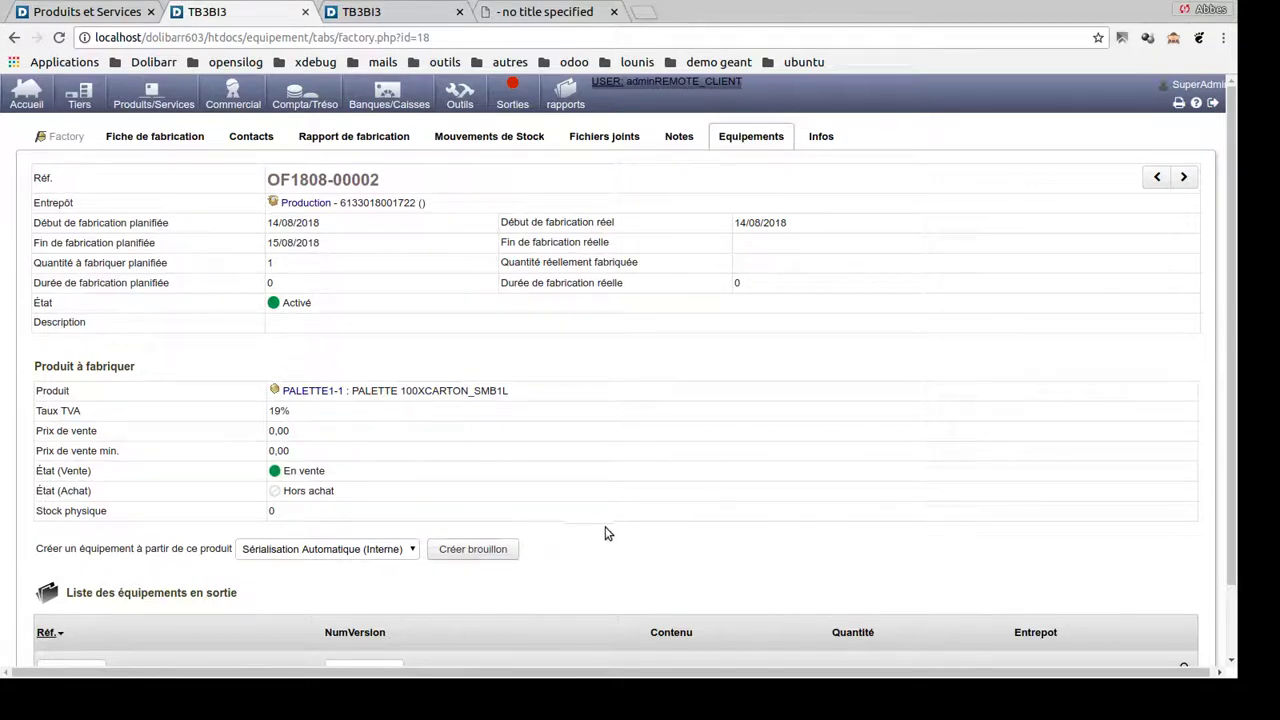
left_click(483, 552)
left_click(490, 552)
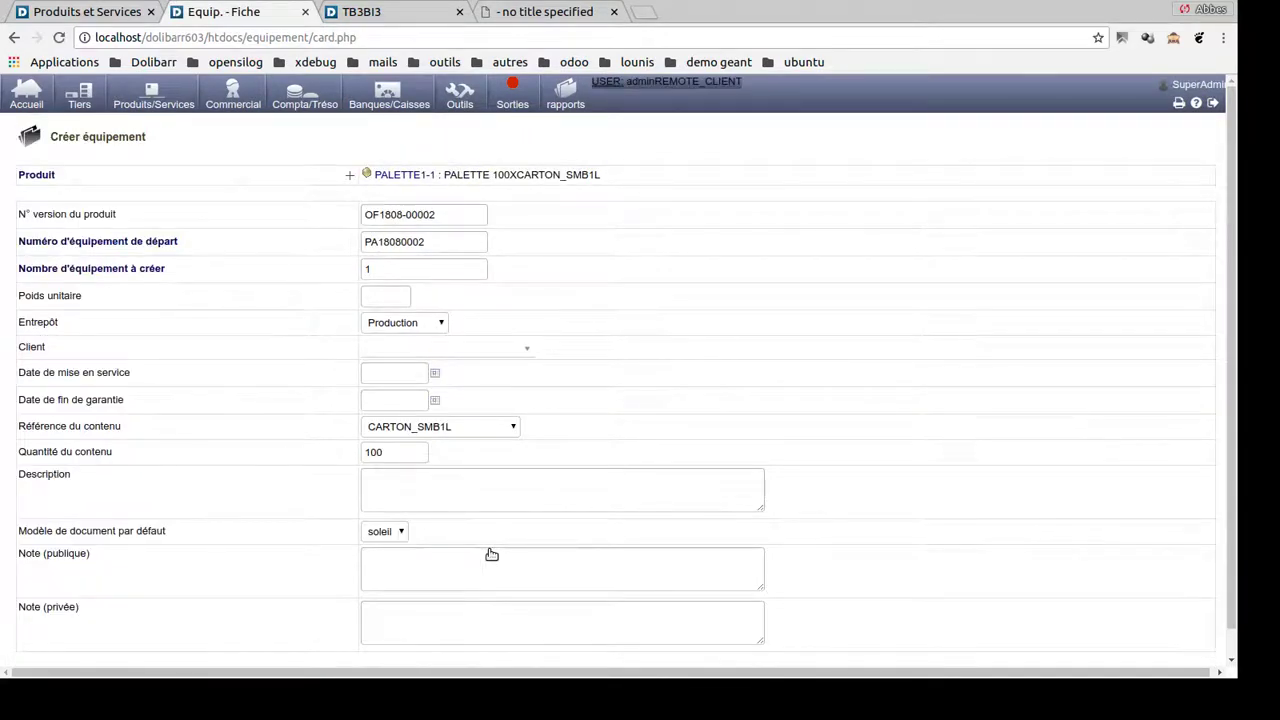
scroll(628, 478, "down", 1)
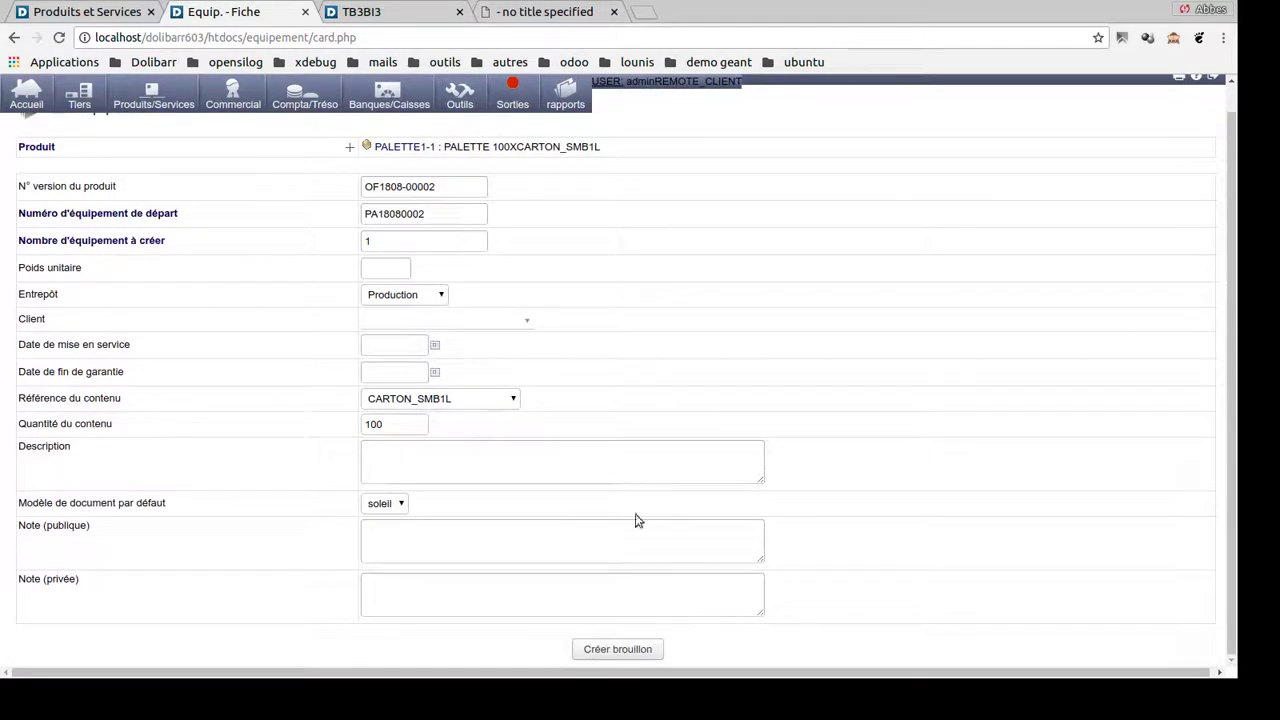
left_click(630, 648)
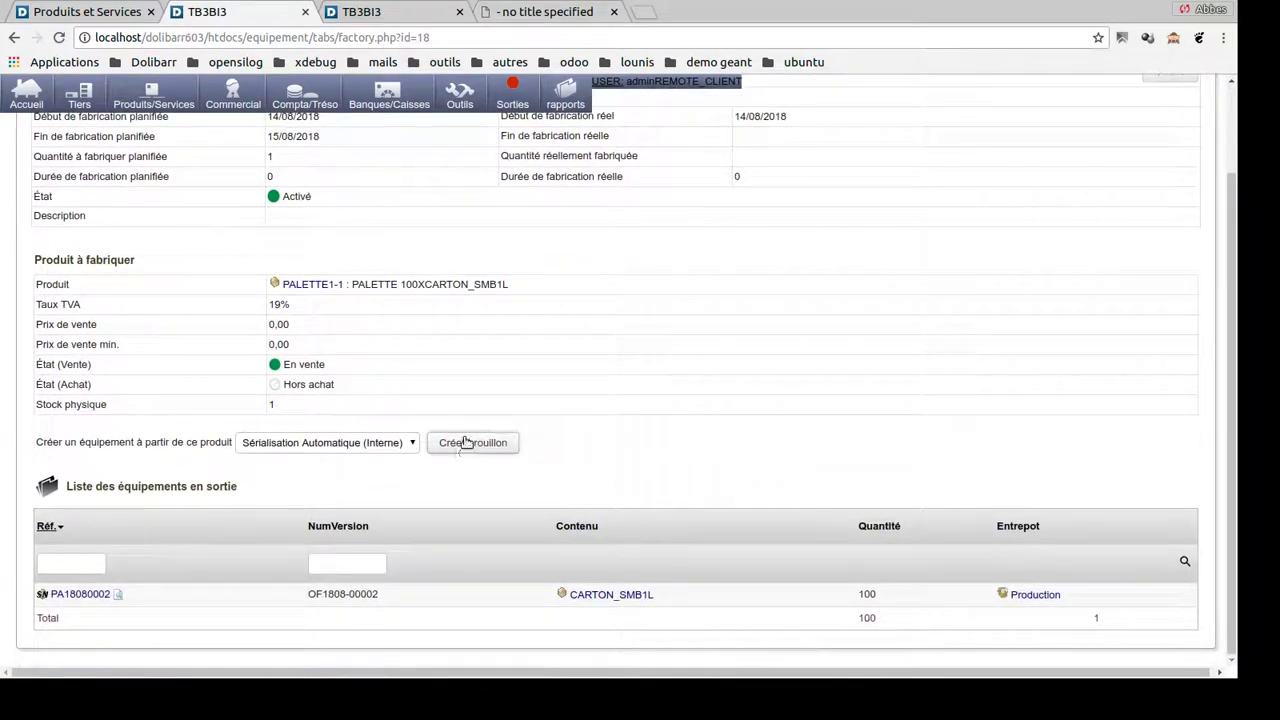
- Create a second output equipment for the PALETTE1-1 order with a content quantity of 120 CARTON_SMB1L
left_click(465, 442)
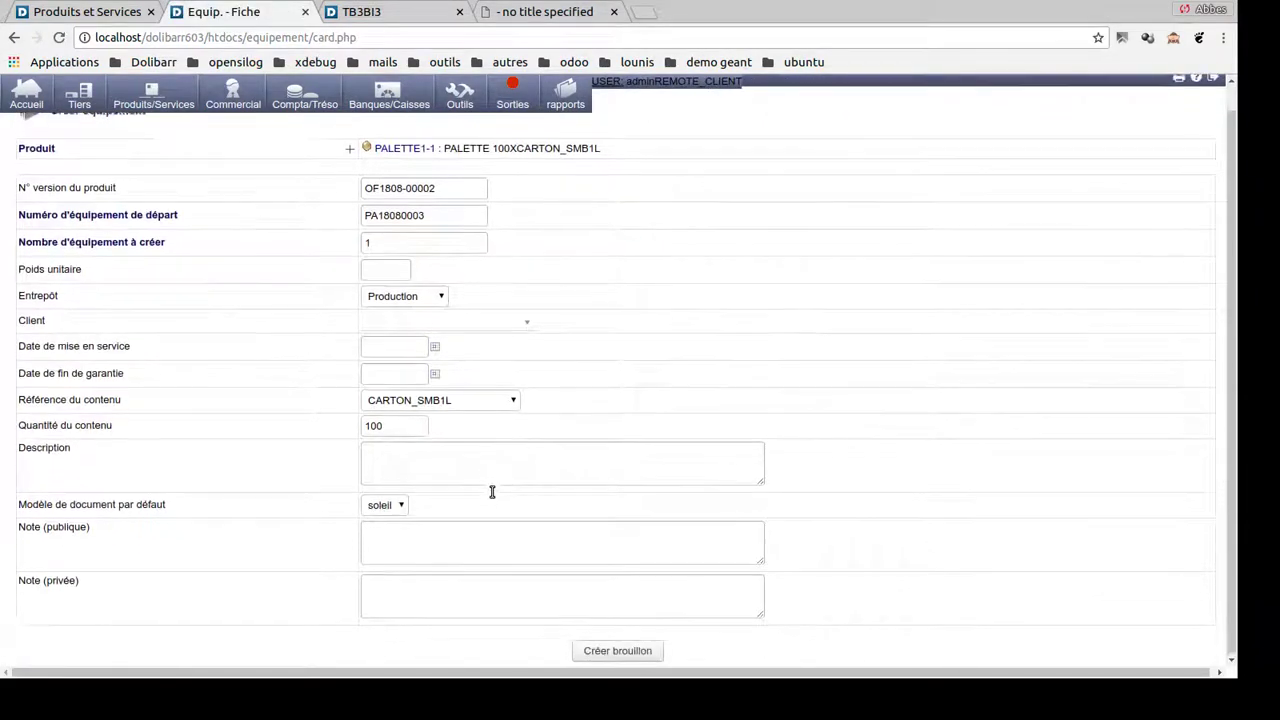
left_click_drag(371, 423, 407, 426)
type("2")
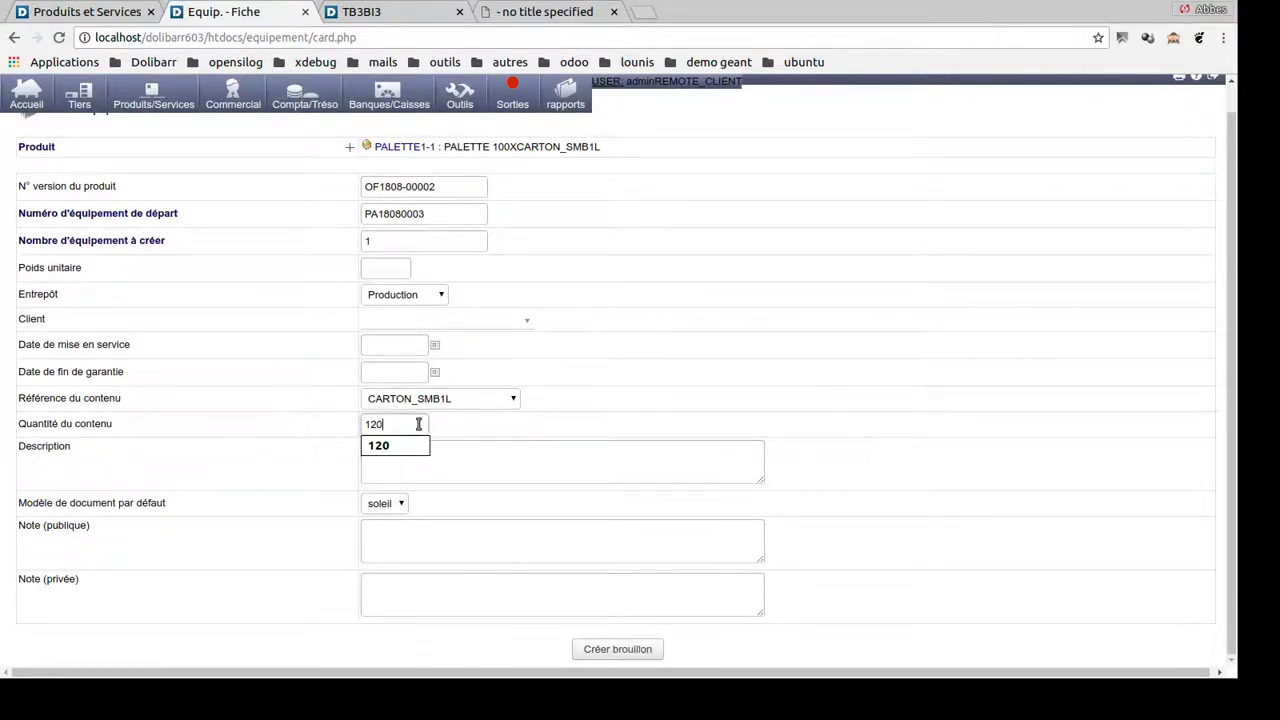
key("Return")
- Create a third output equipment for the PALETTE1-1 order with a content quantity of 180 CARTON_SMB1L
left_click(498, 551)
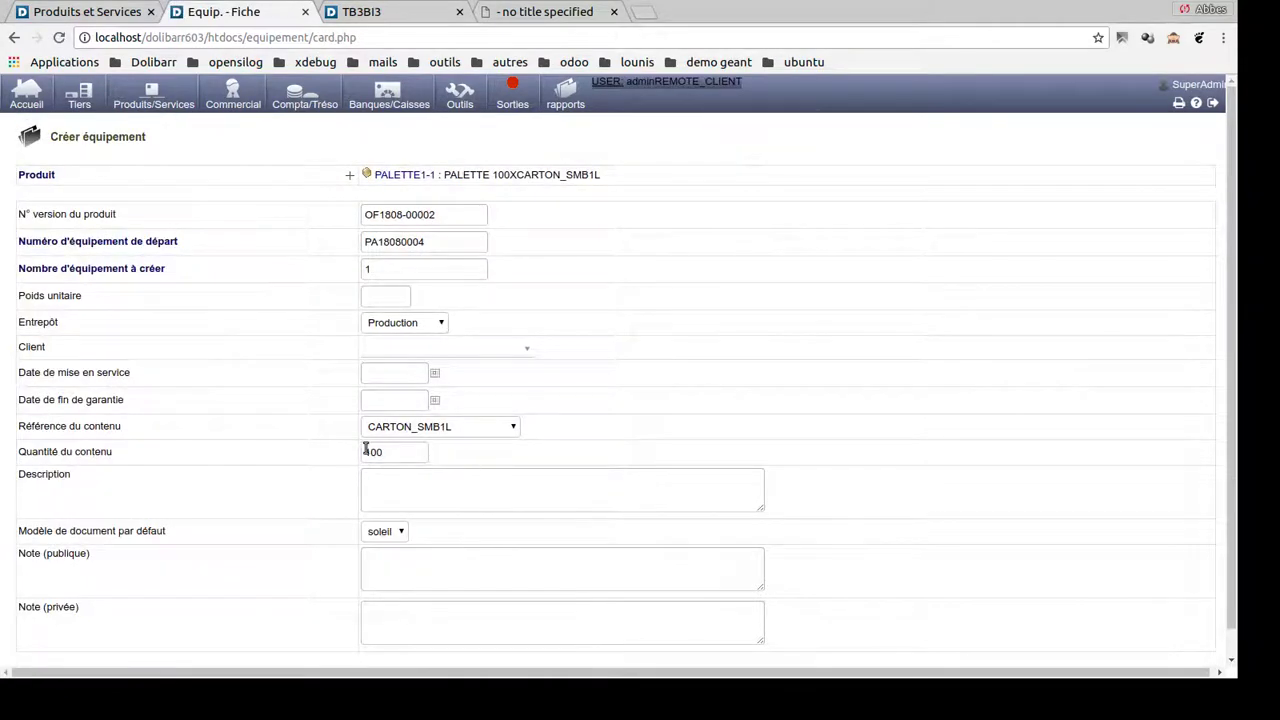
left_click_drag(372, 453, 423, 455)
type("20")
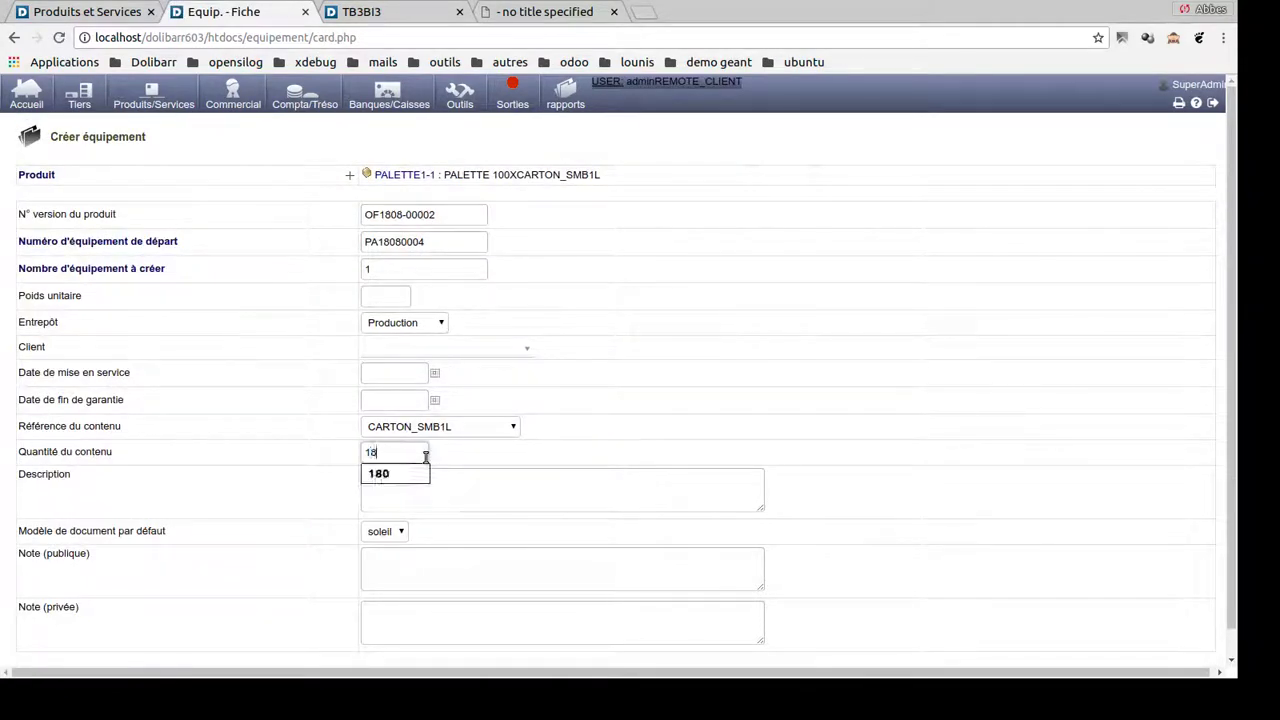
key("Return")
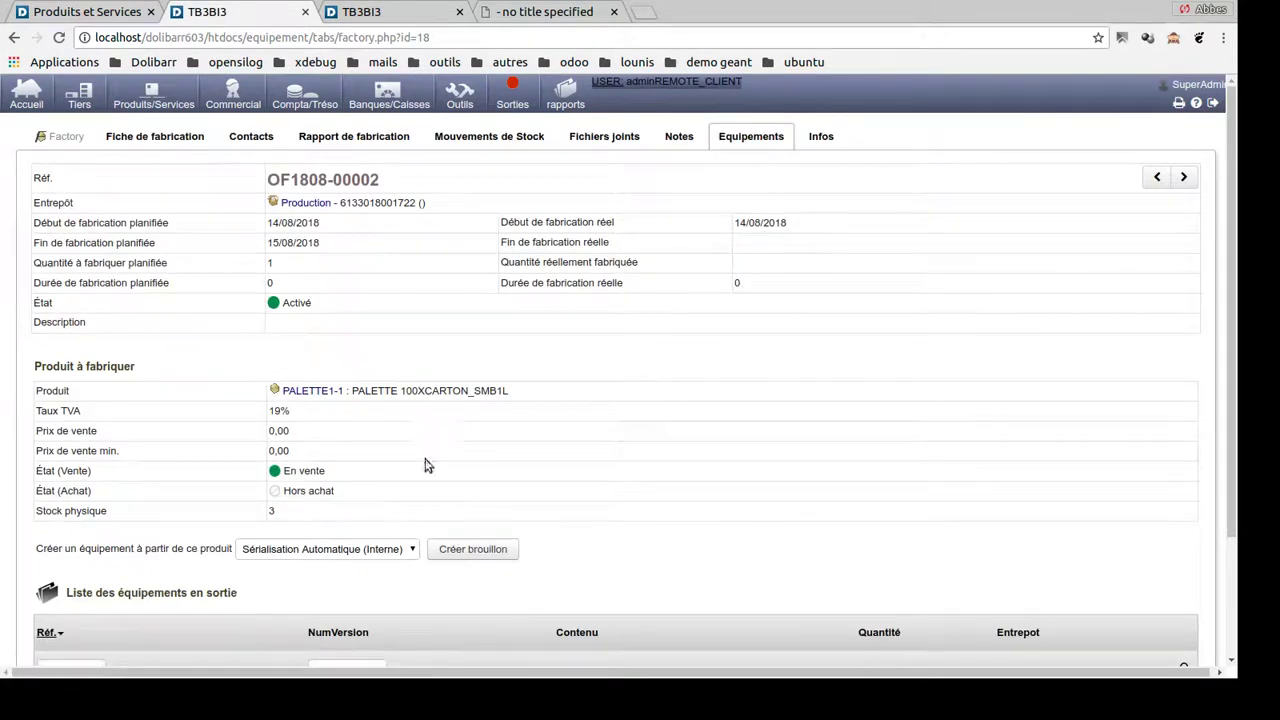
- Create a fourth output equipment for the PALETTE1-1 order with a content quantity of 150 CARTON_SMB1L
left_click(468, 551)
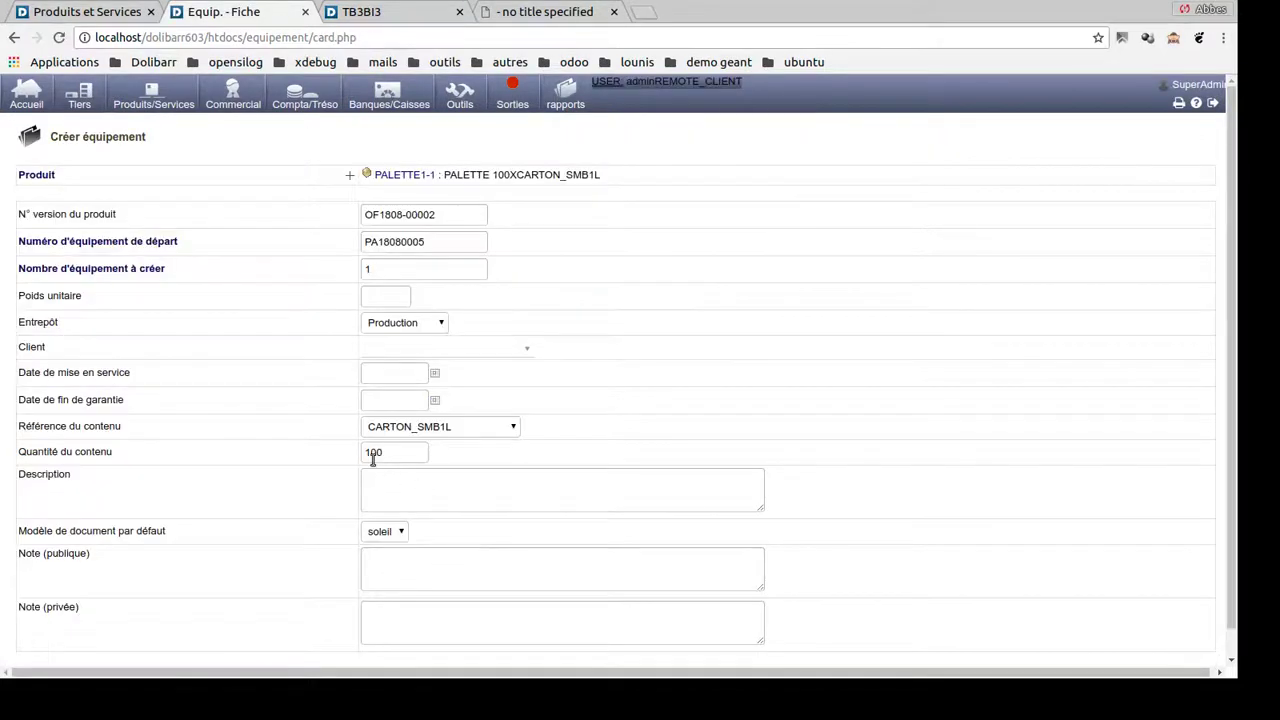
left_click_drag(371, 456, 401, 453)
type("50")
key("Return")
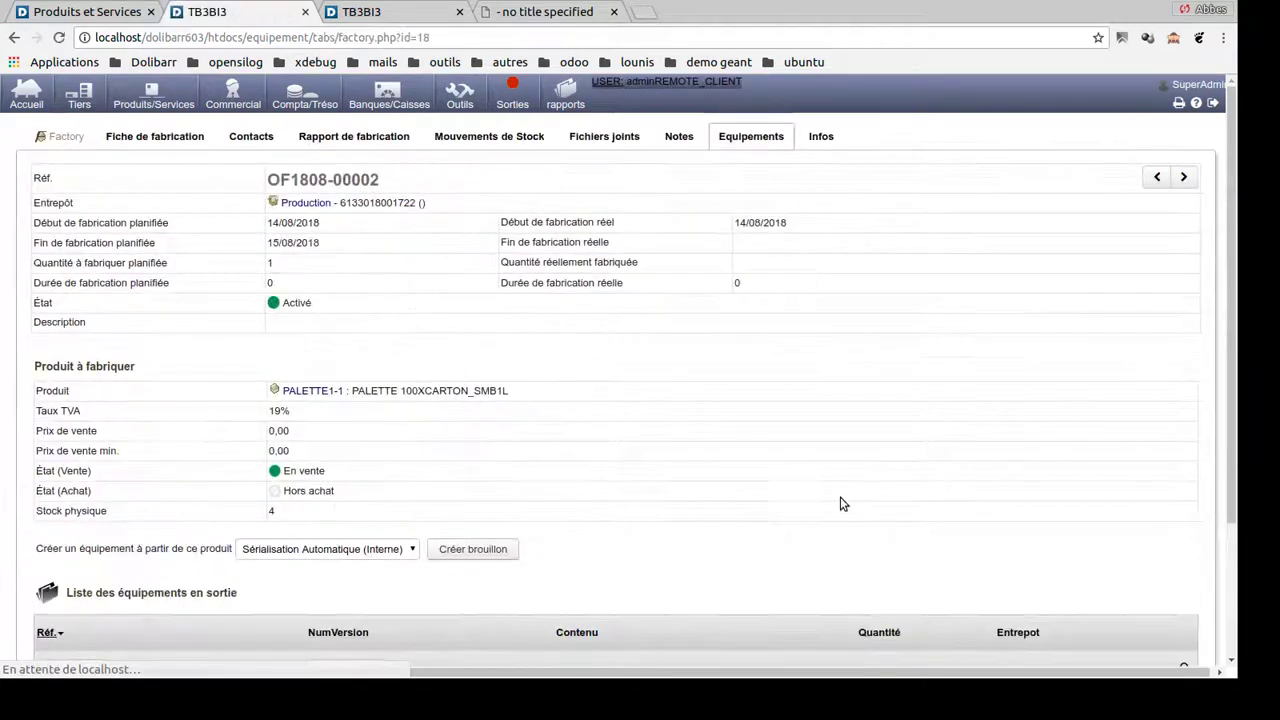
- Preview the barcode label of equipment PA18080002 in the PALETTE1-1 output list and close the preview
scroll(840, 500, "down", 3)
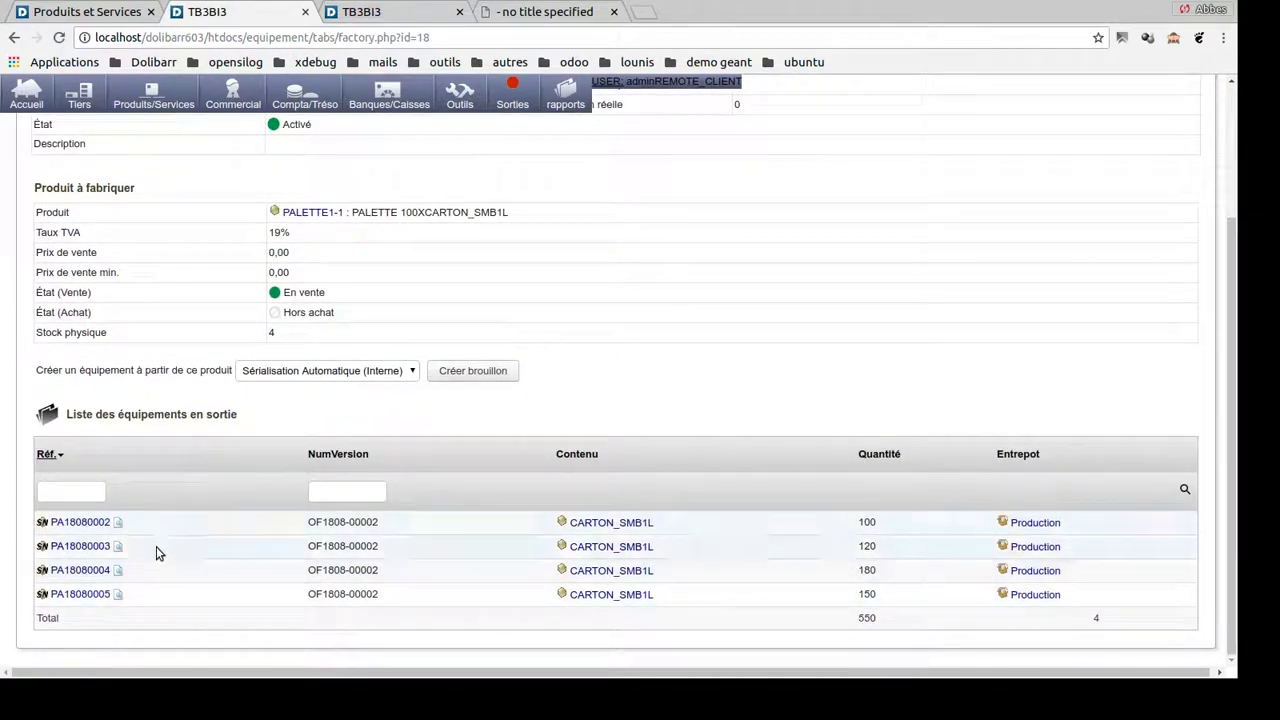
left_click(118, 525)
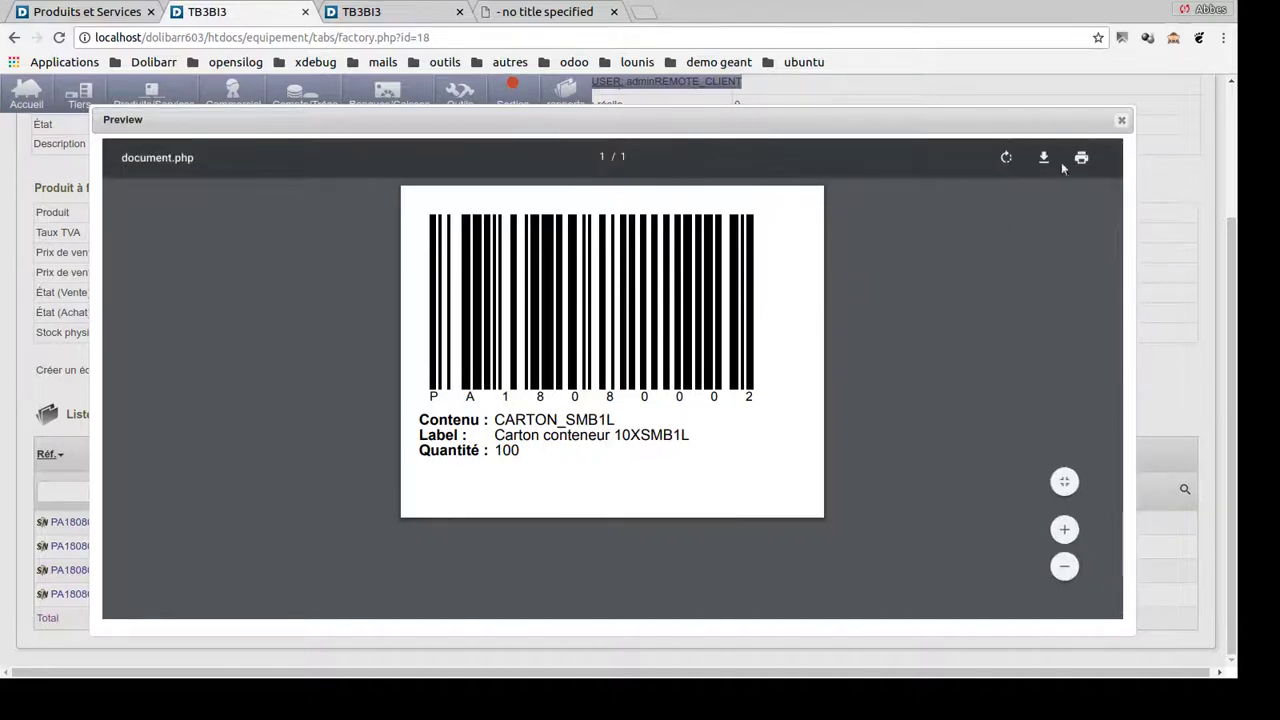
left_click(1121, 120)
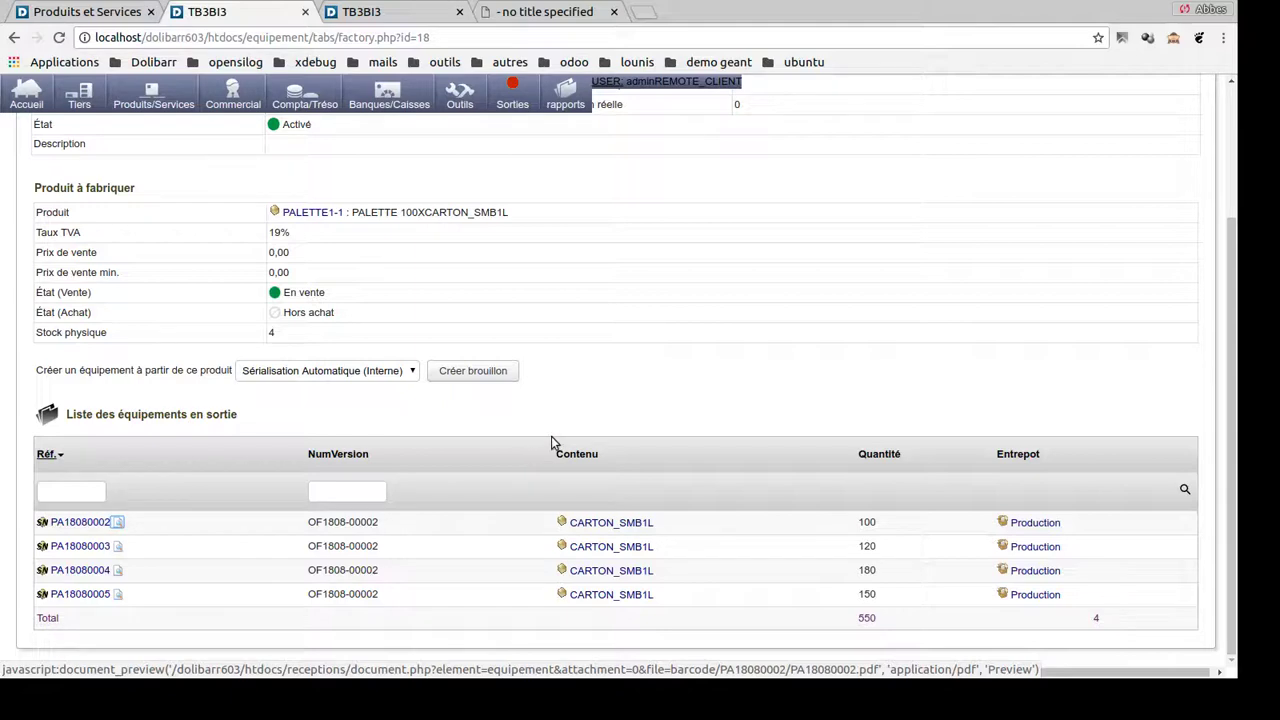
- Create the first output equipment of the PALETTE2-1 order with automatic serialization, containing 50 CARTON_SMB2L, in the Production warehouse
left_click(372, 18)
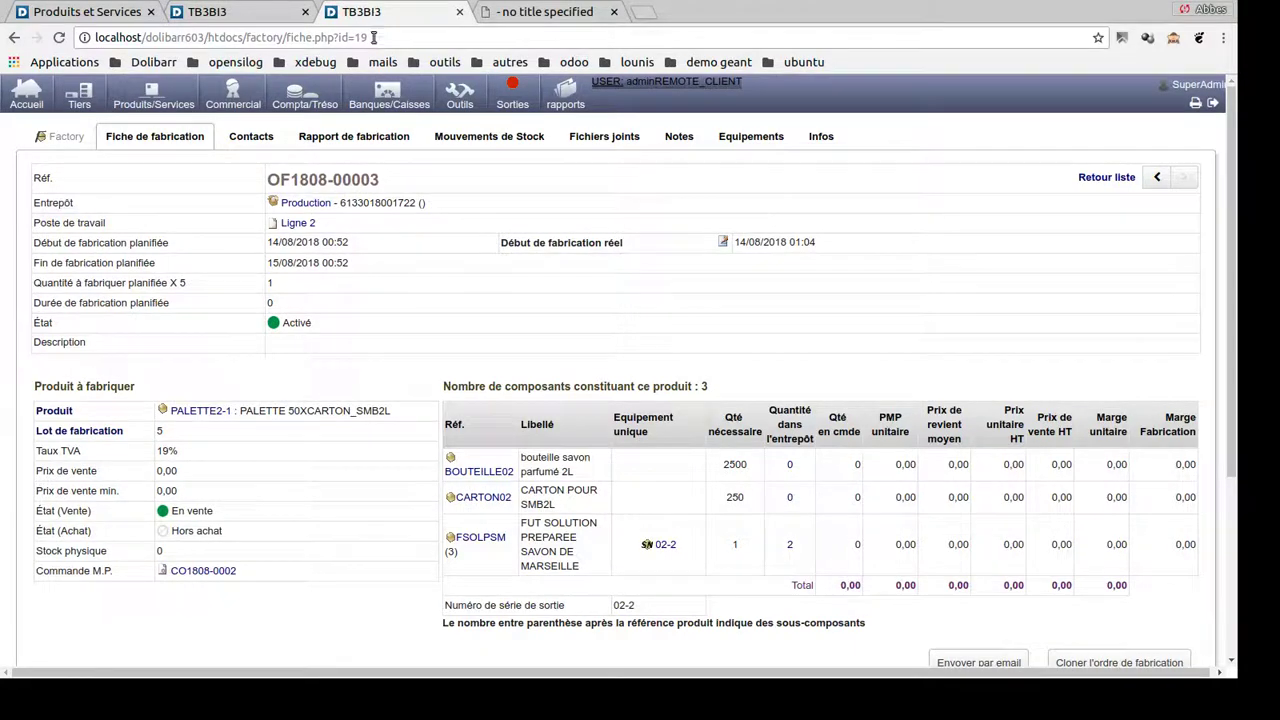
left_click(766, 140)
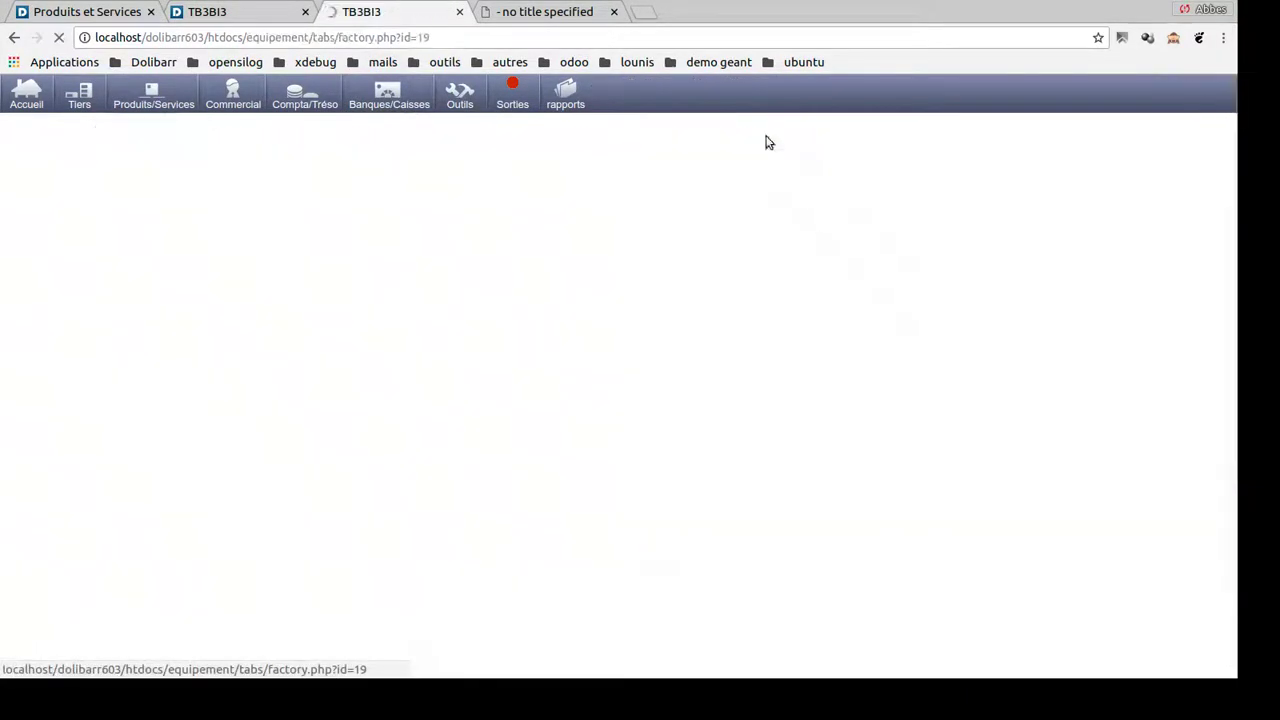
left_click(455, 552)
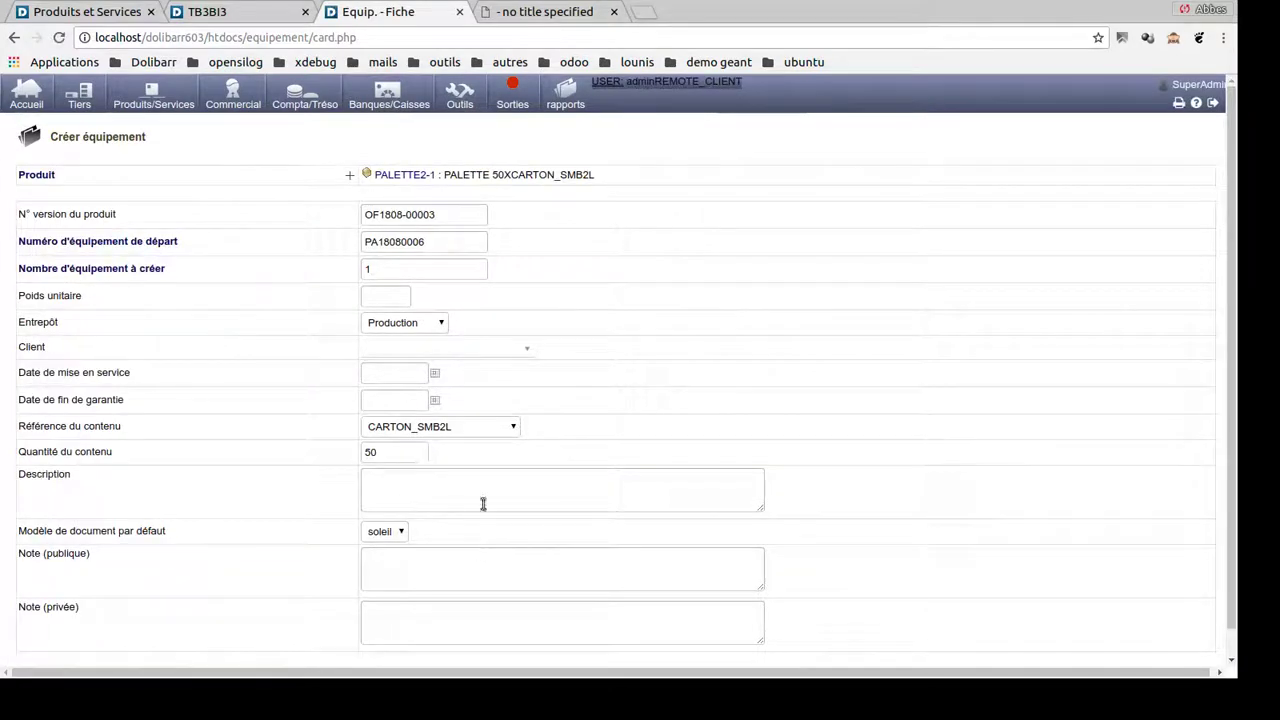
scroll(579, 543, "down", 1)
left_click(622, 649)
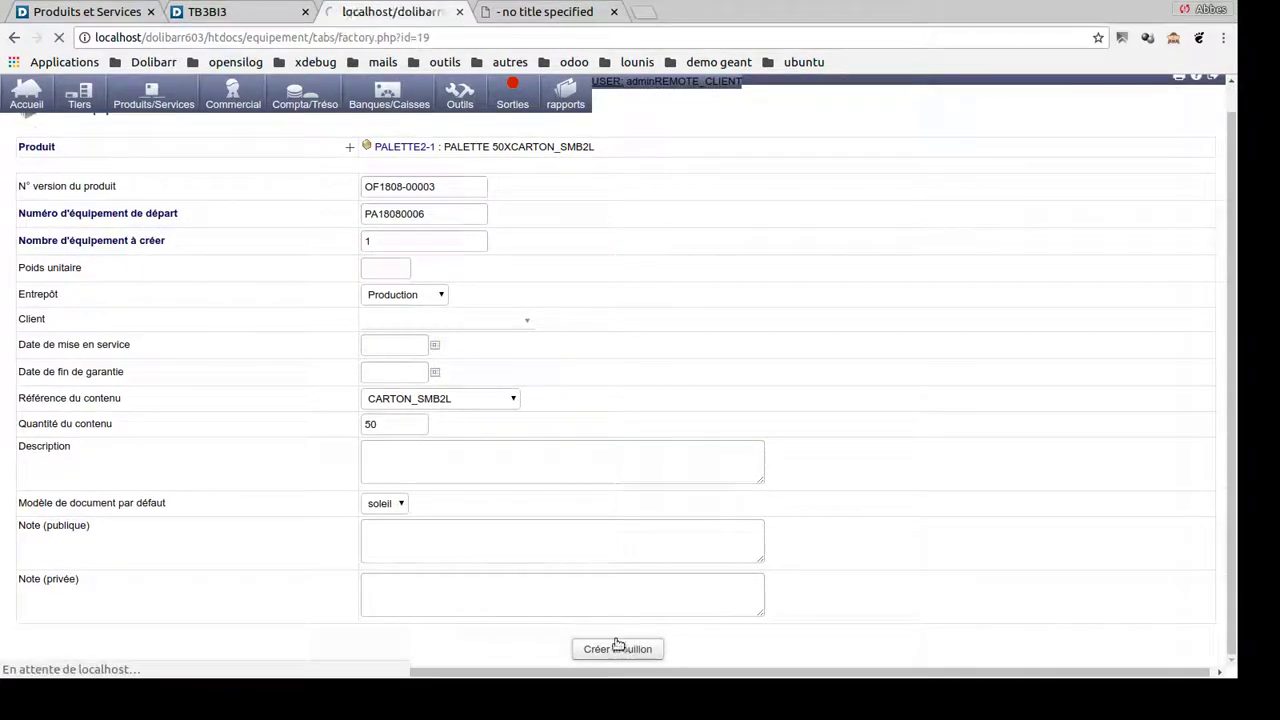
- Create the second and third output equipments of the PALETTE2-1 order, each containing 50 CARTON_SMB2L
scroll(694, 446, "down", 2)
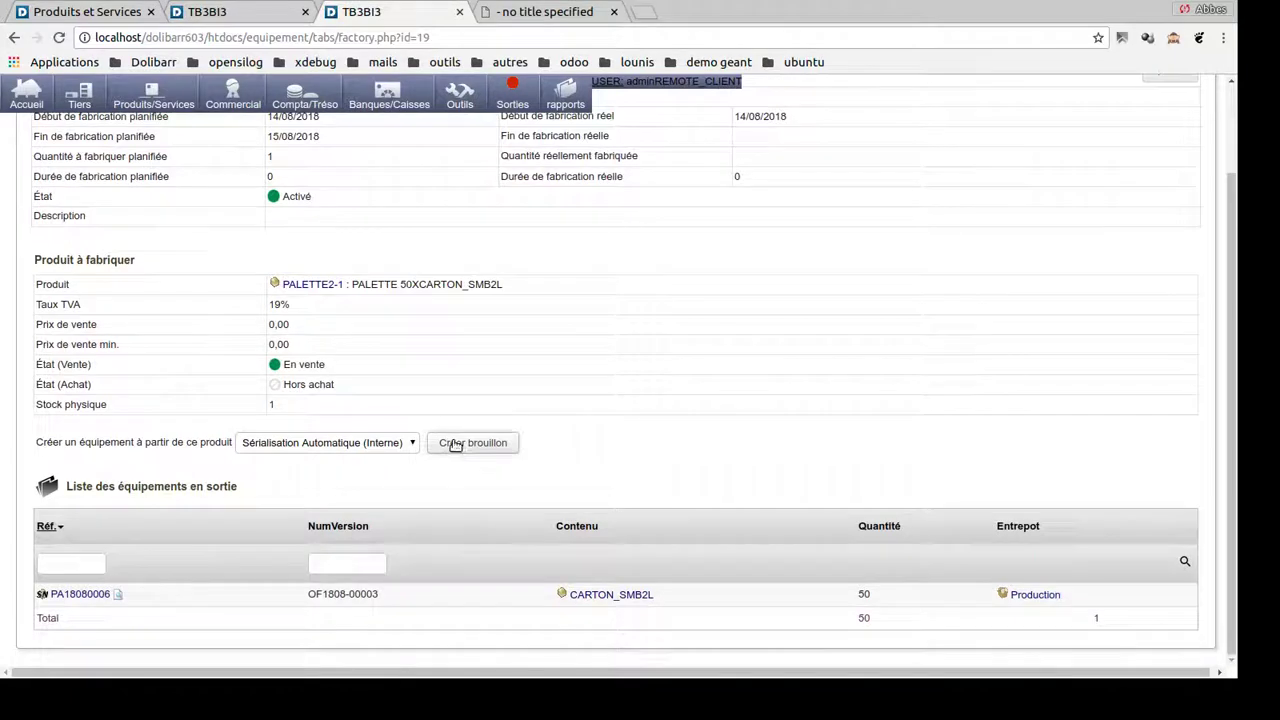
left_click(467, 449)
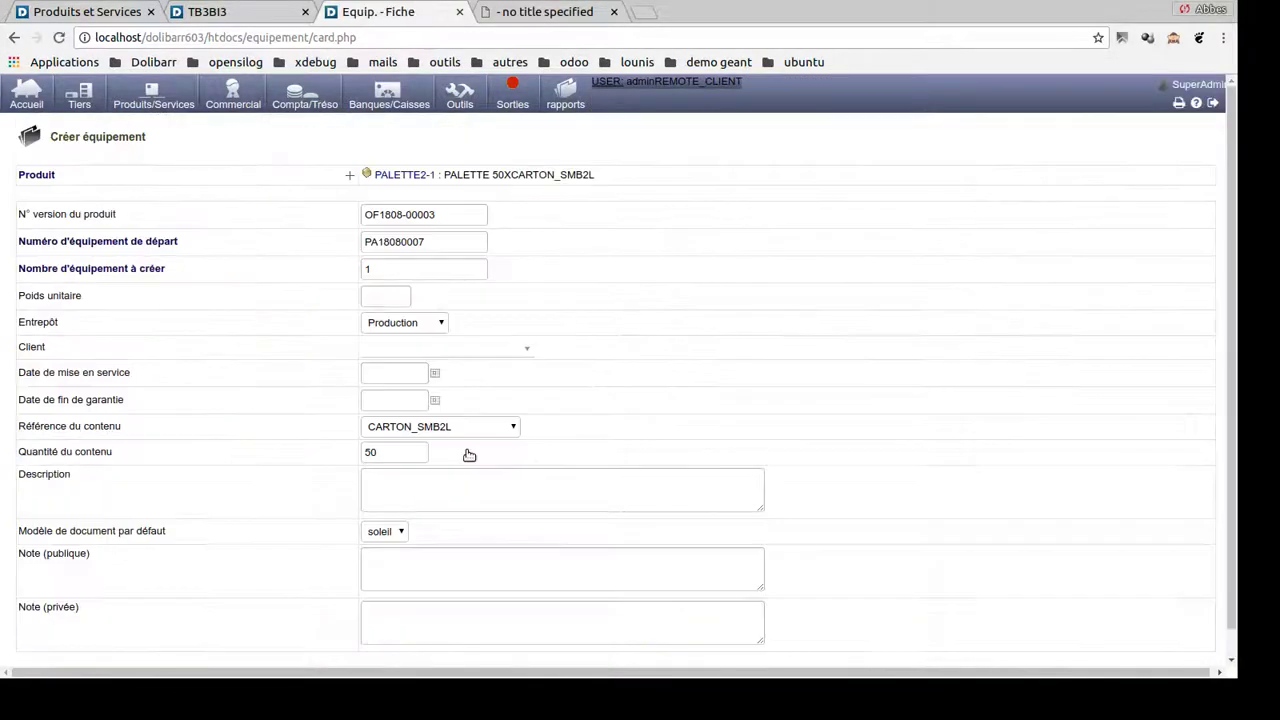
scroll(469, 453, "down", 1)
left_click(619, 650)
scroll(540, 510, "down", 3)
left_click(489, 422)
scroll(600, 600, "down", 1)
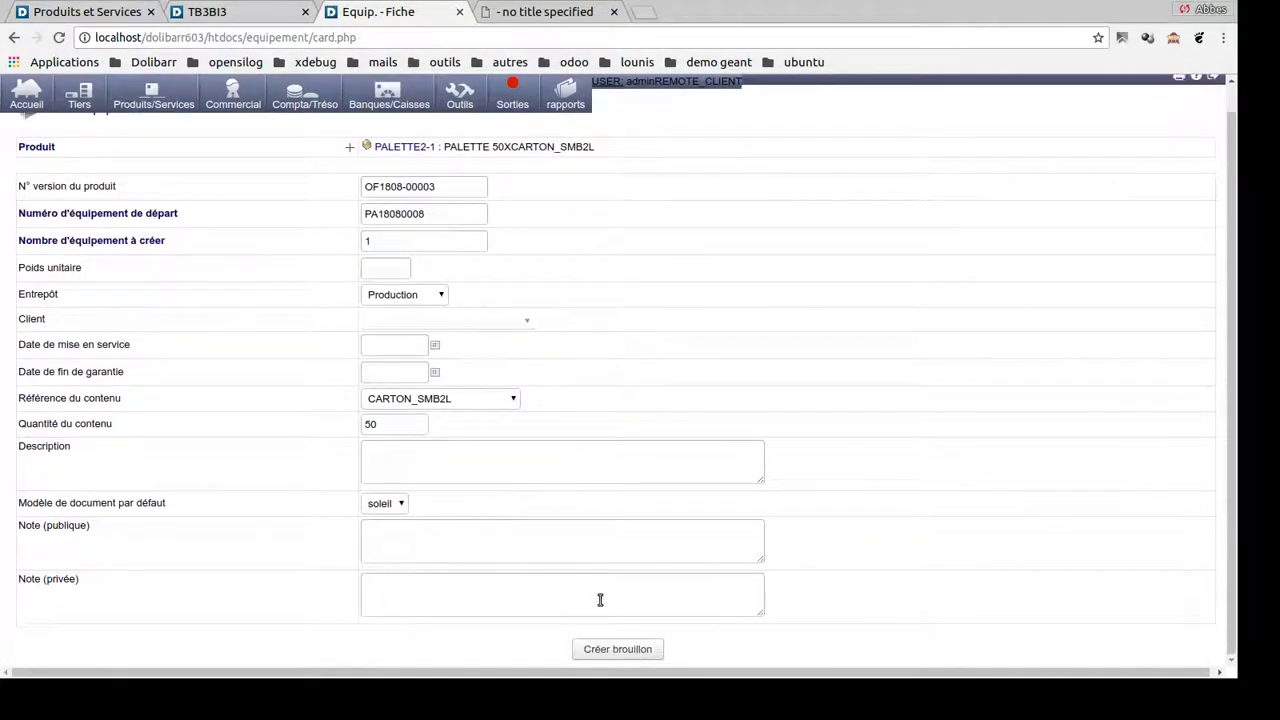
left_click(598, 648)
- Create the fourth and fifth output equipments of the PALETTE2-1 order, each containing 50 CARTON_SMB2L
scroll(634, 433, "down", 3)
scroll(635, 438, "down", 1)
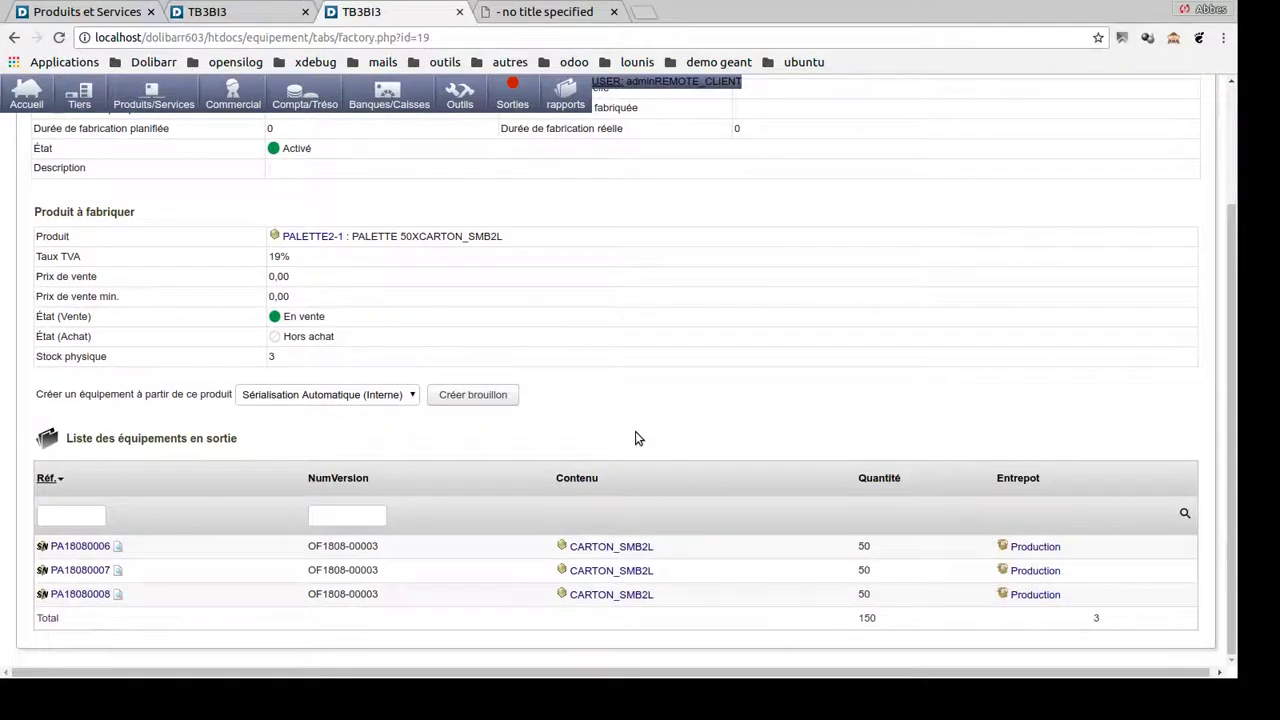
left_click(485, 396)
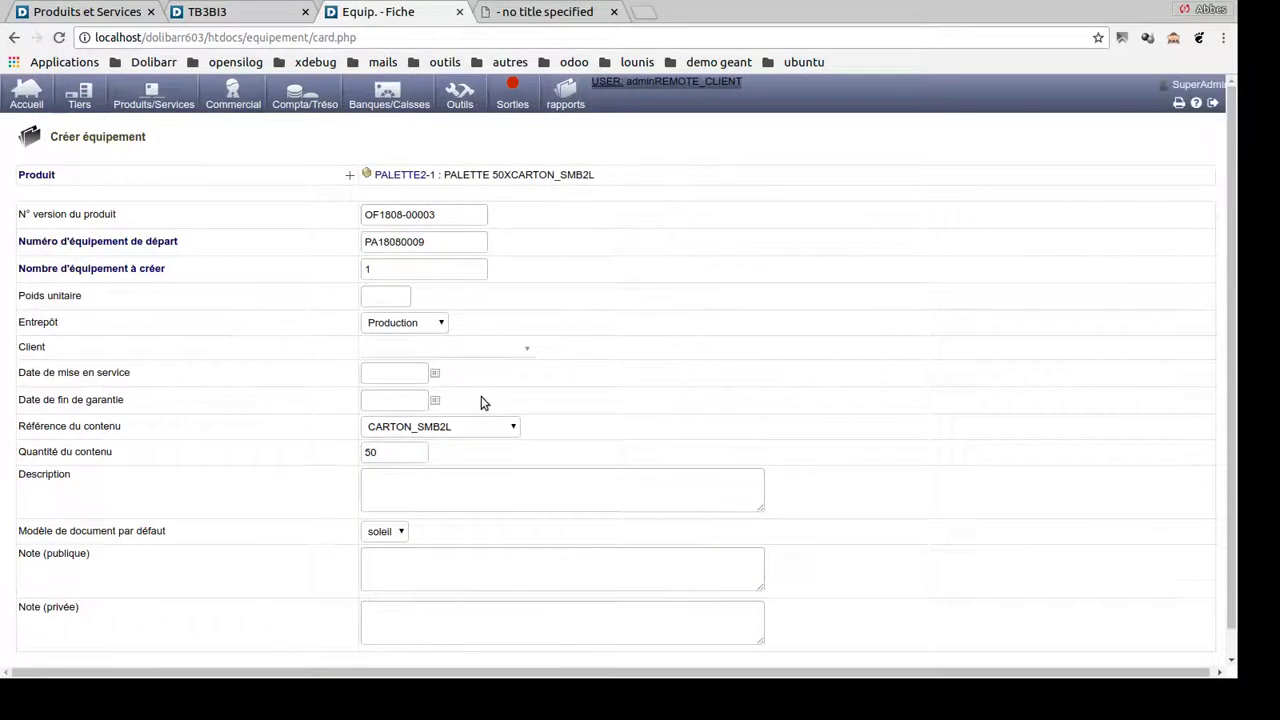
scroll(481, 400, "down", 1)
left_click(622, 651)
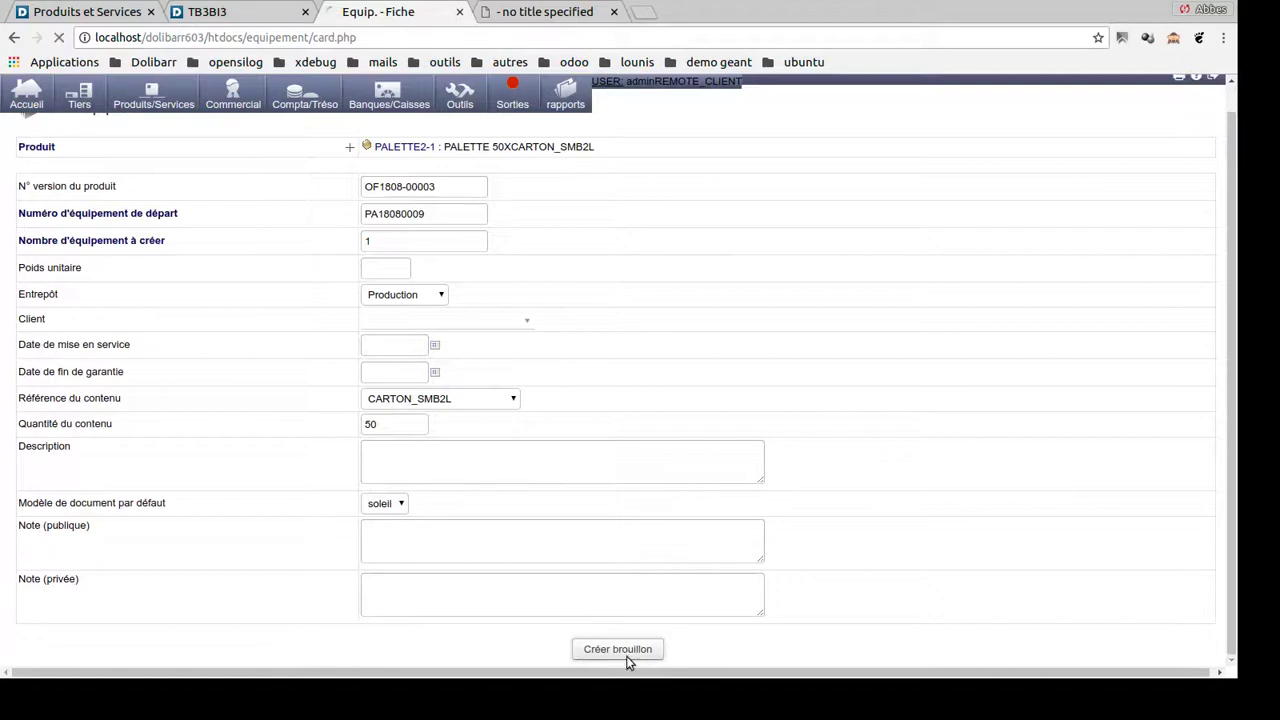
scroll(612, 620, "down", 3)
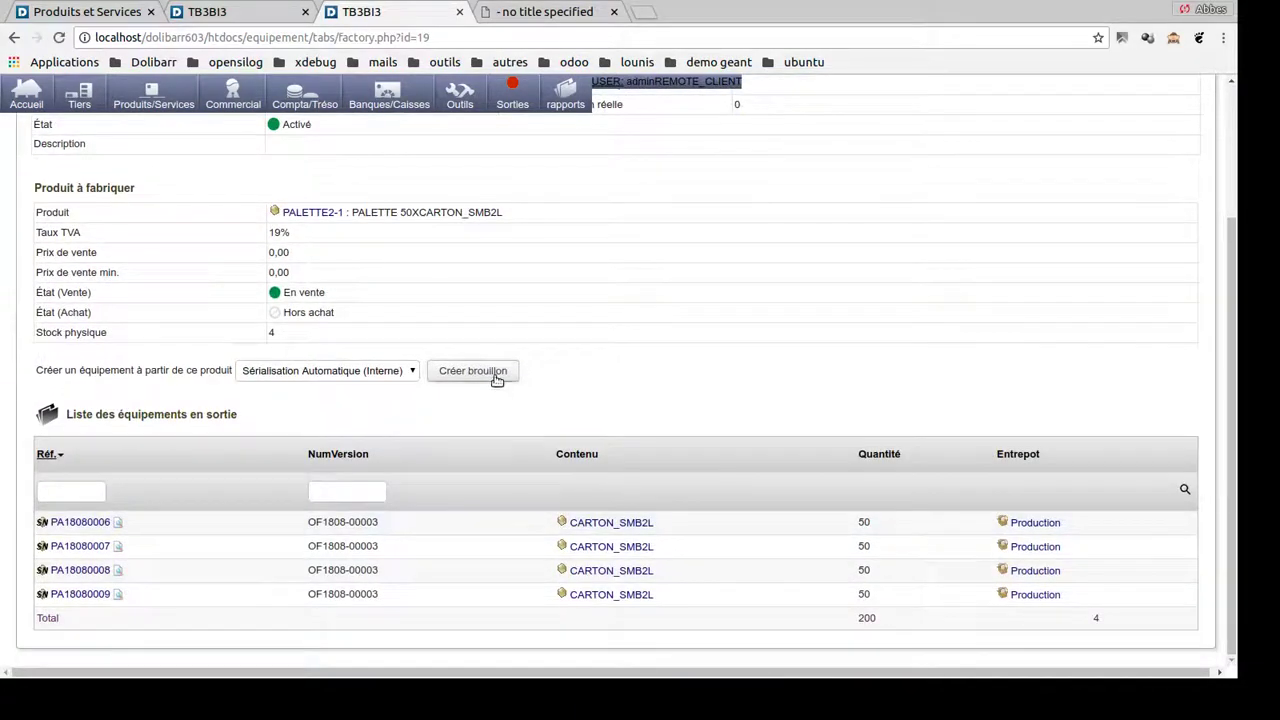
left_click(495, 373)
scroll(701, 572, "down", 1)
left_click(623, 653)
scroll(676, 551, "down", 3)
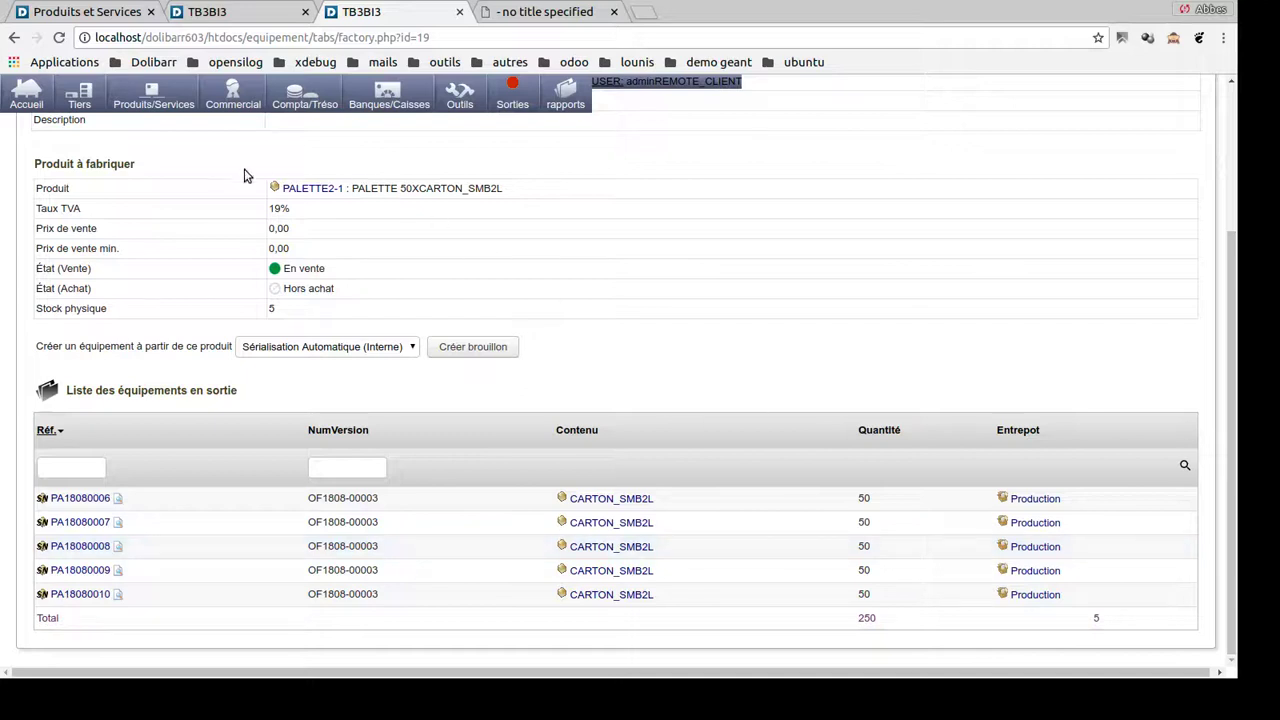
- Record a lost quantity of 10 for both BOUTEILLE01 and CARTON01 in the PALETTE1-1 order's manufacturing report and close the order
left_click(205, 14)
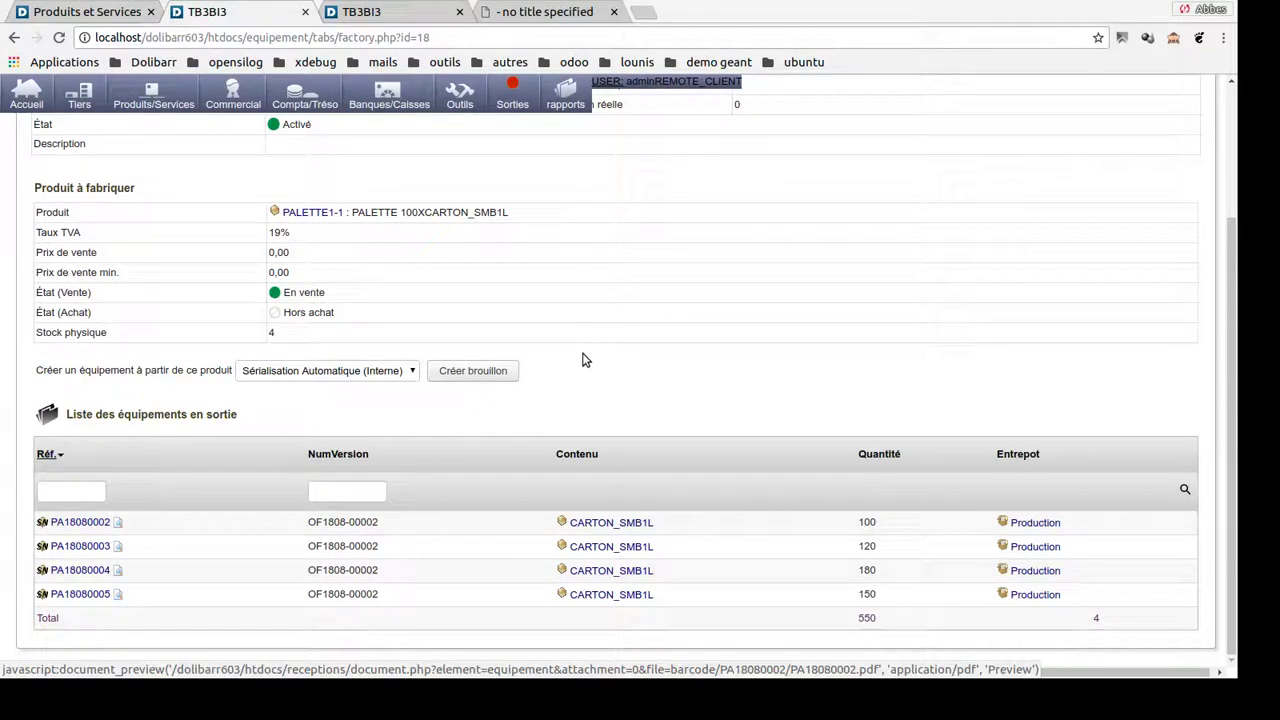
scroll(615, 347, "up", 4)
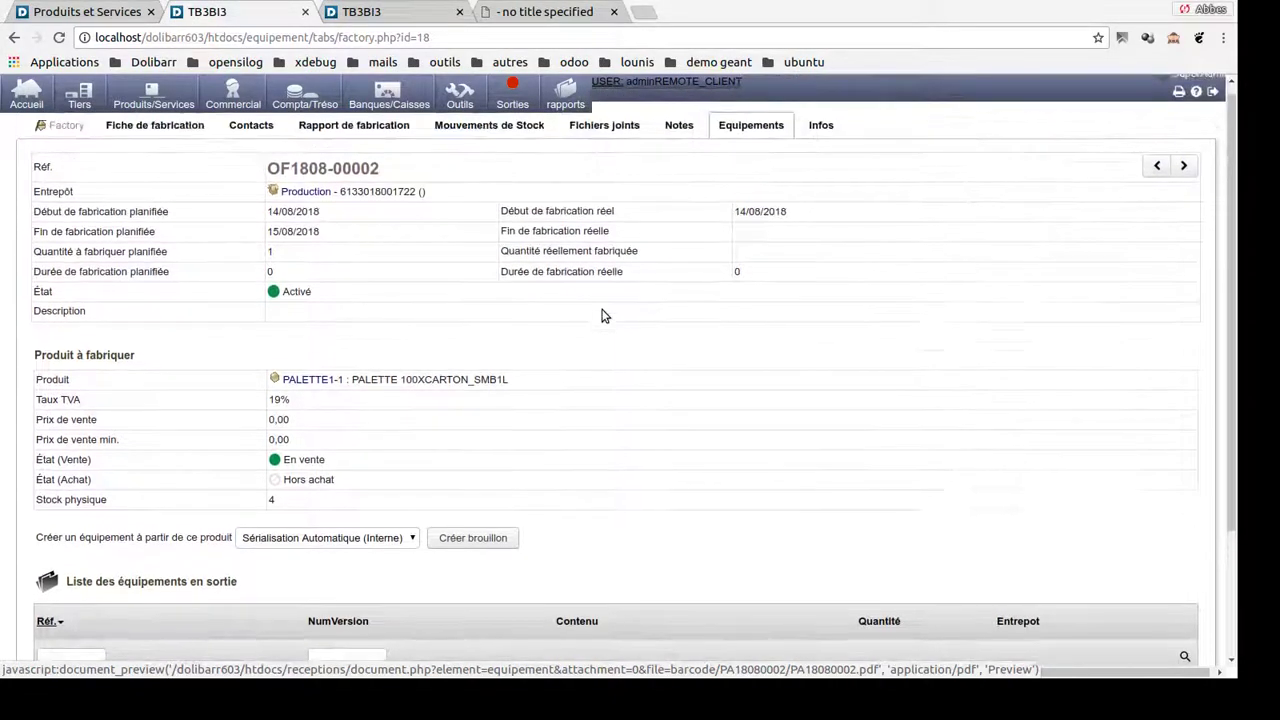
left_click(348, 137)
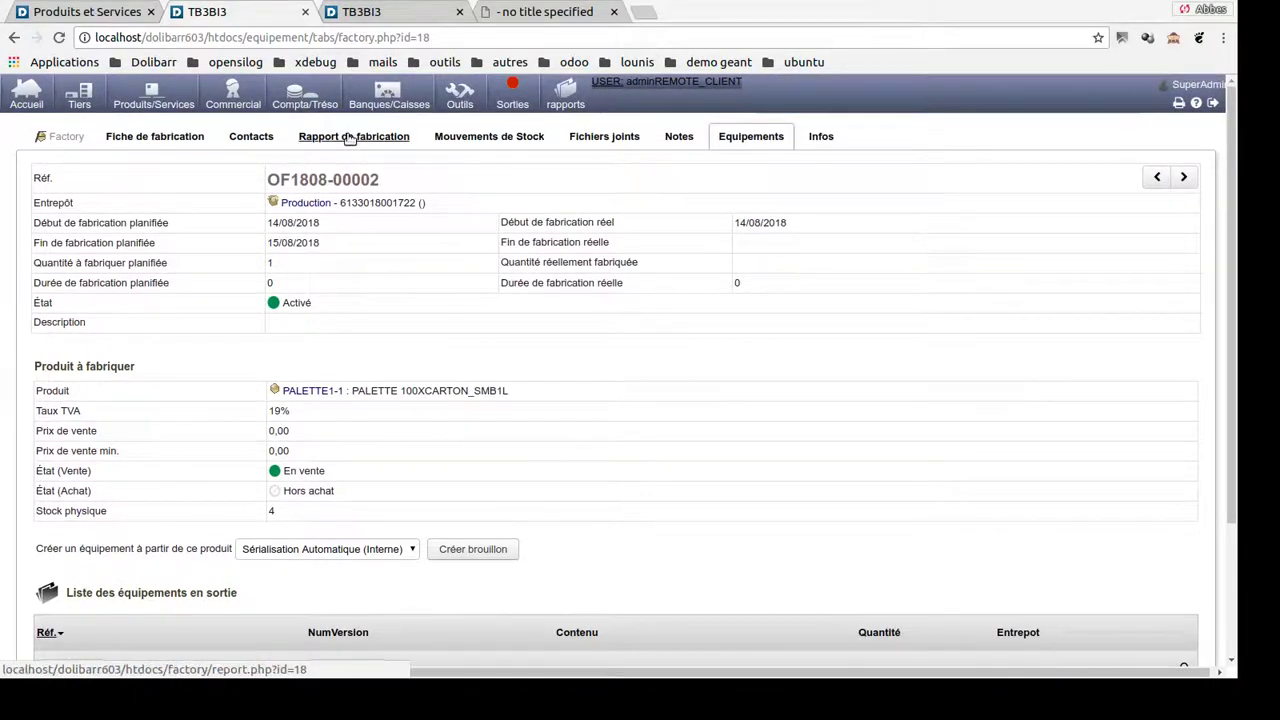
left_click(1018, 494)
type("10")
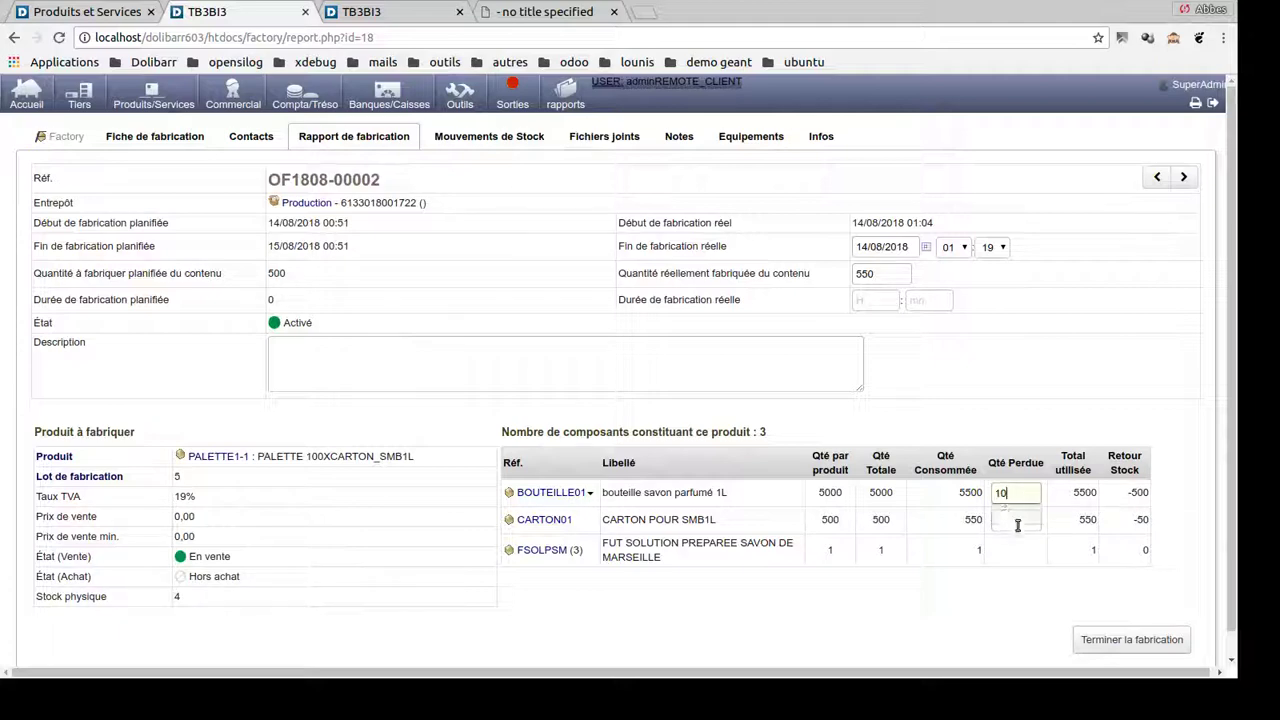
left_click(1012, 515)
left_click(1008, 519)
type("10")
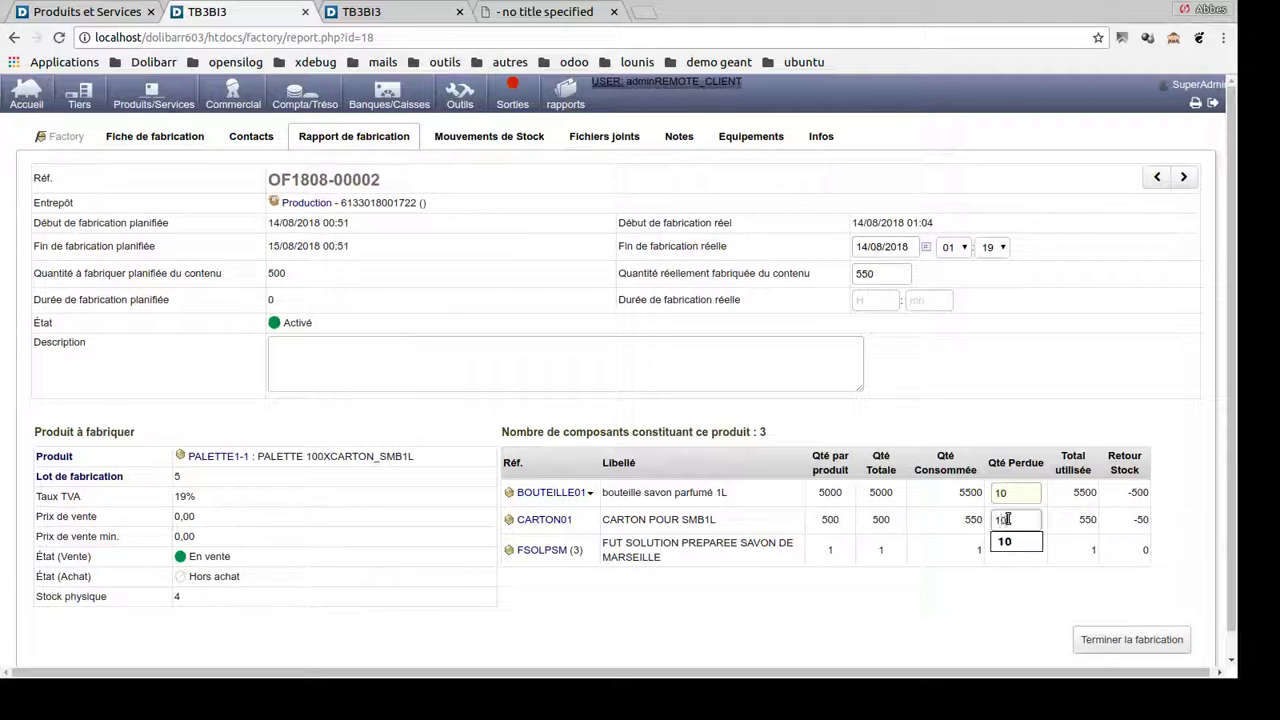
left_click(1012, 542)
left_click(1097, 645)
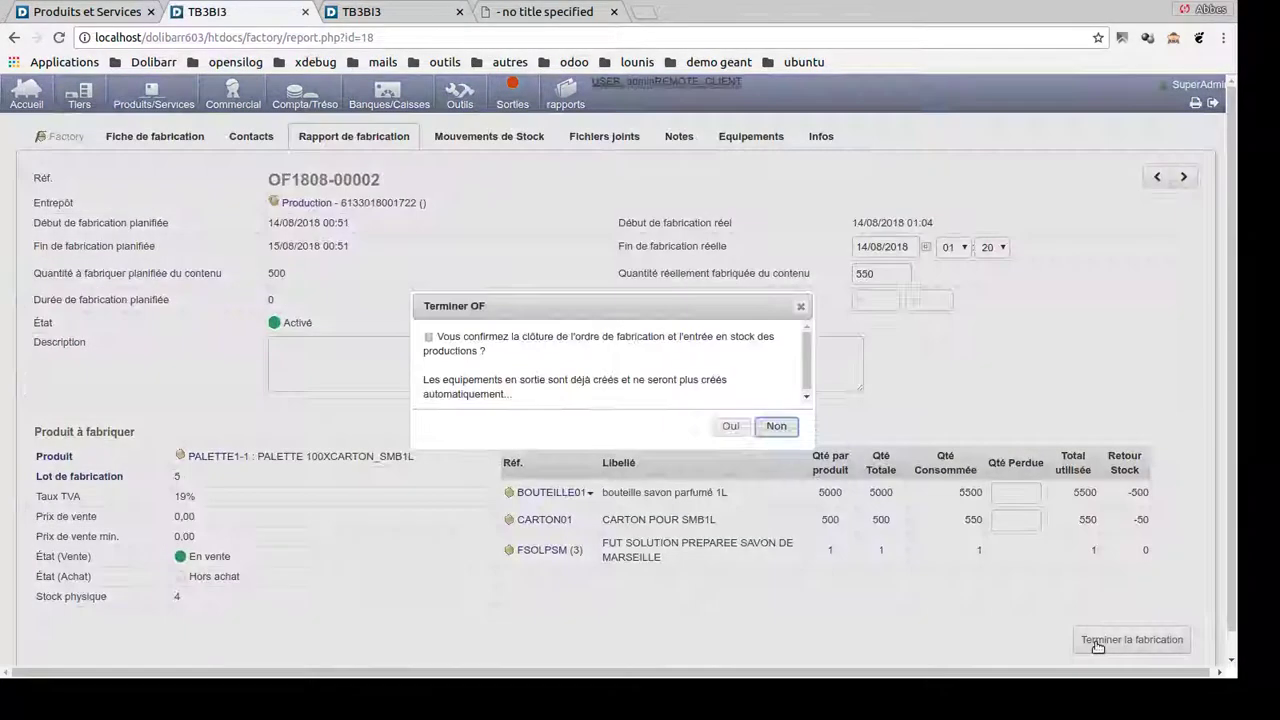
left_click(722, 430)
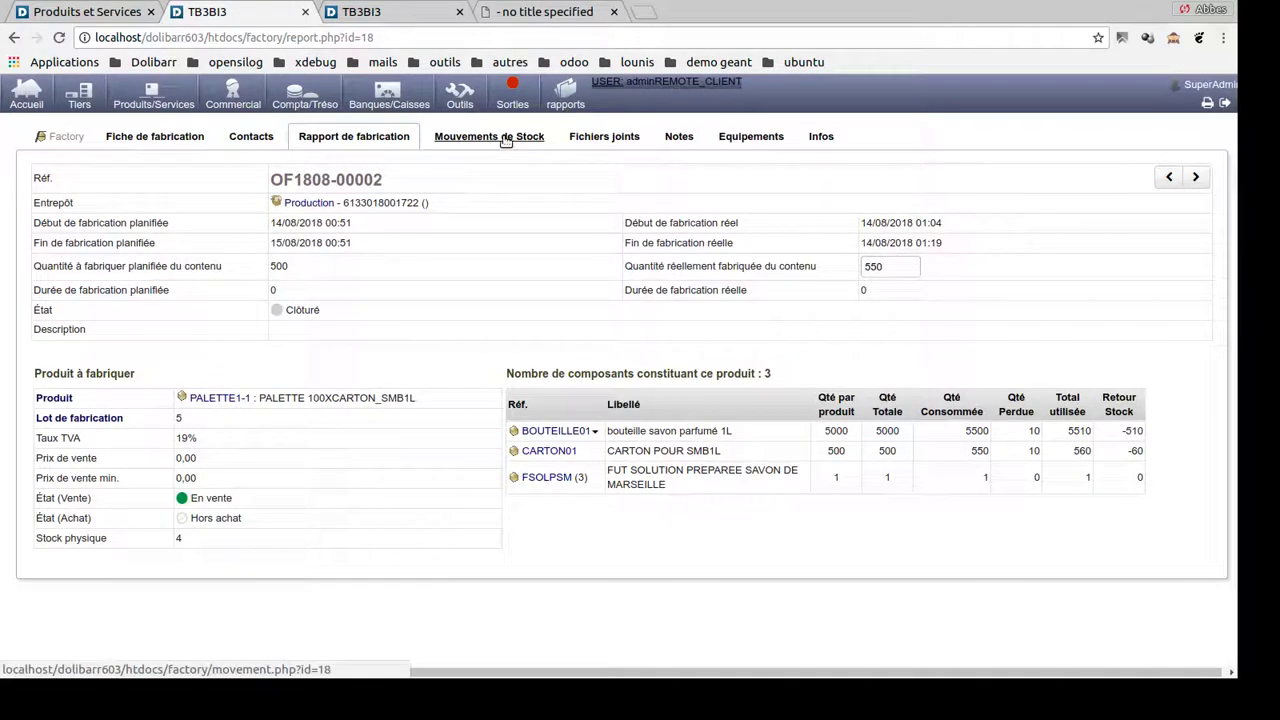
- Review the stock movements and the output equipment list of the closed PALETTE1-1 order
left_click(505, 140)
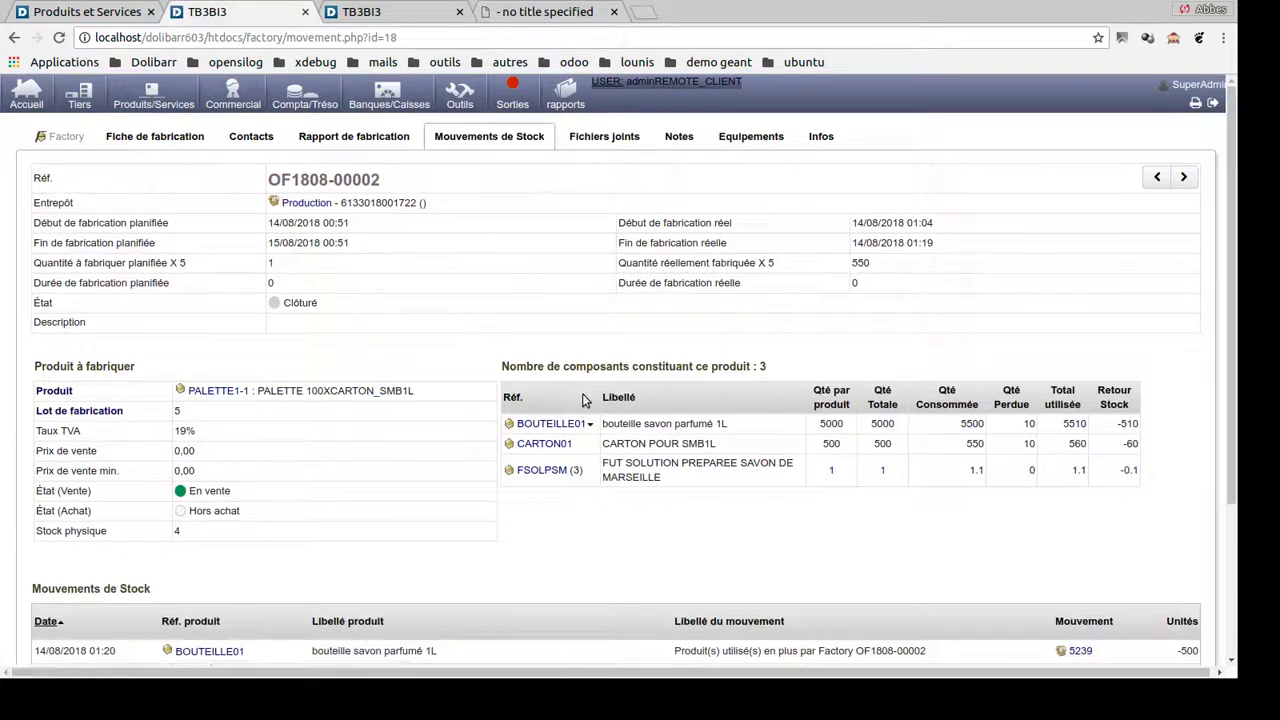
scroll(588, 400, "down", 4)
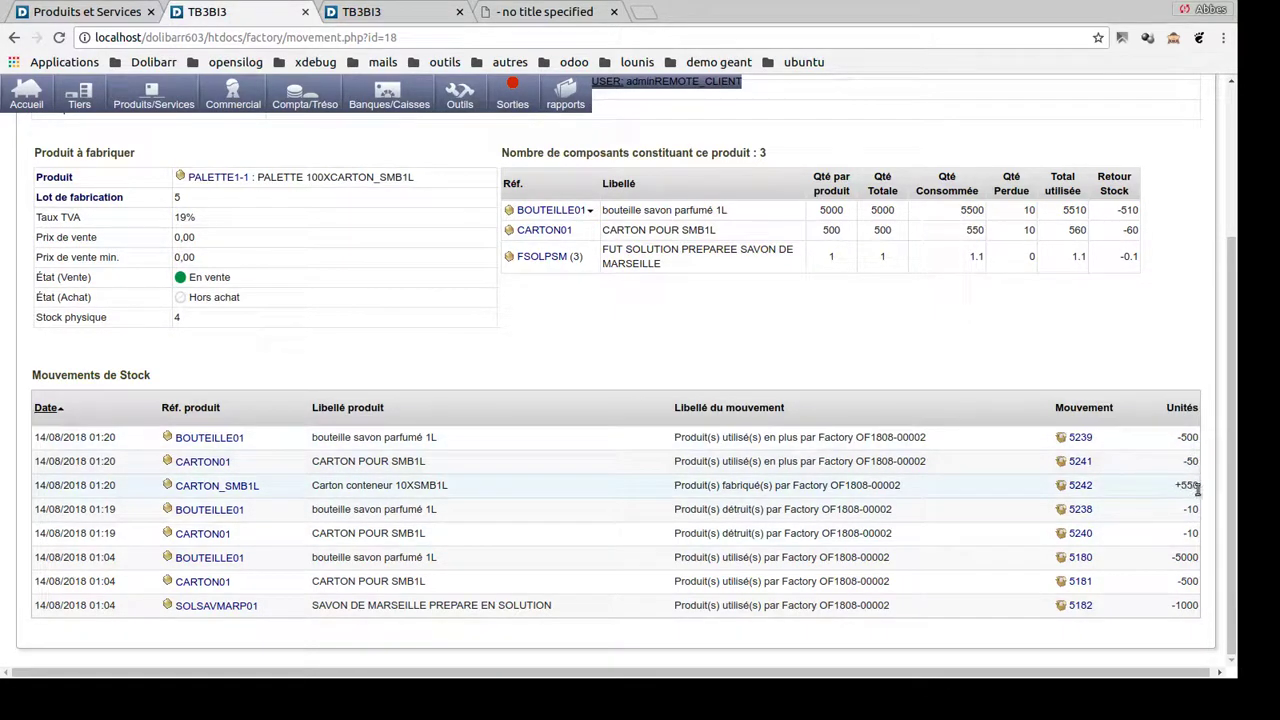
scroll(786, 420, "up", 5)
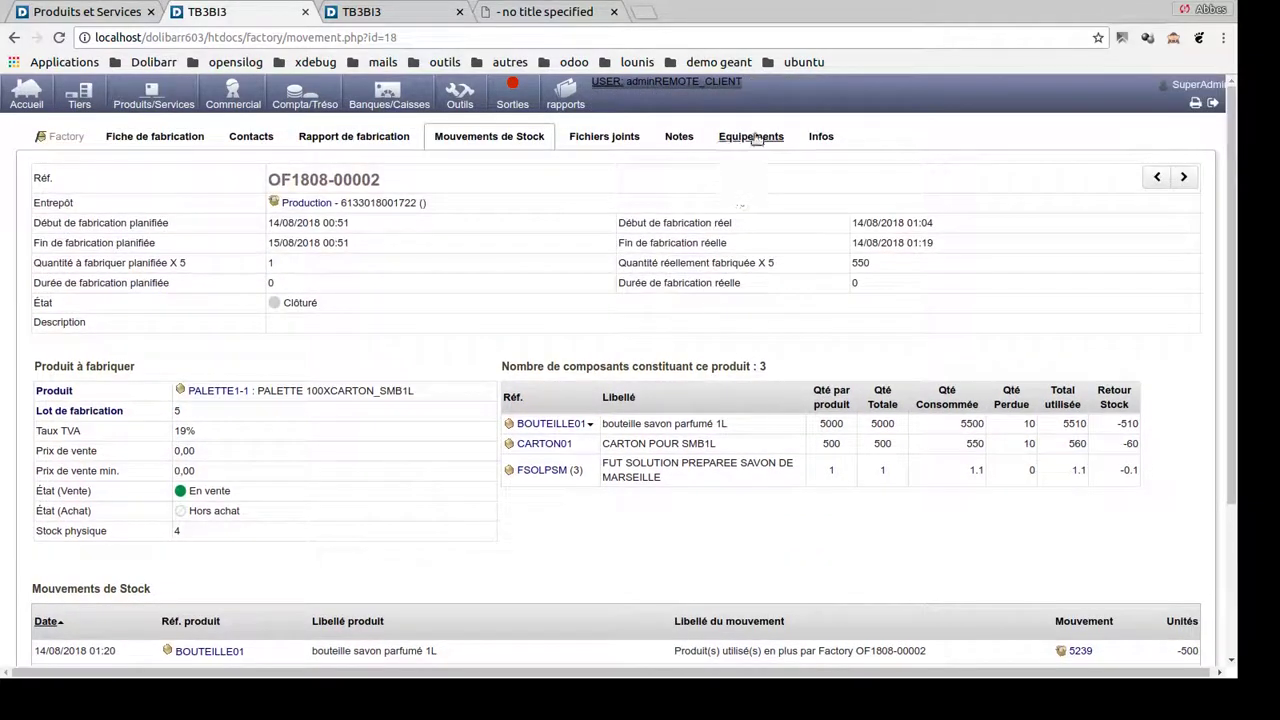
left_click(757, 137)
scroll(669, 372, "down", 3)
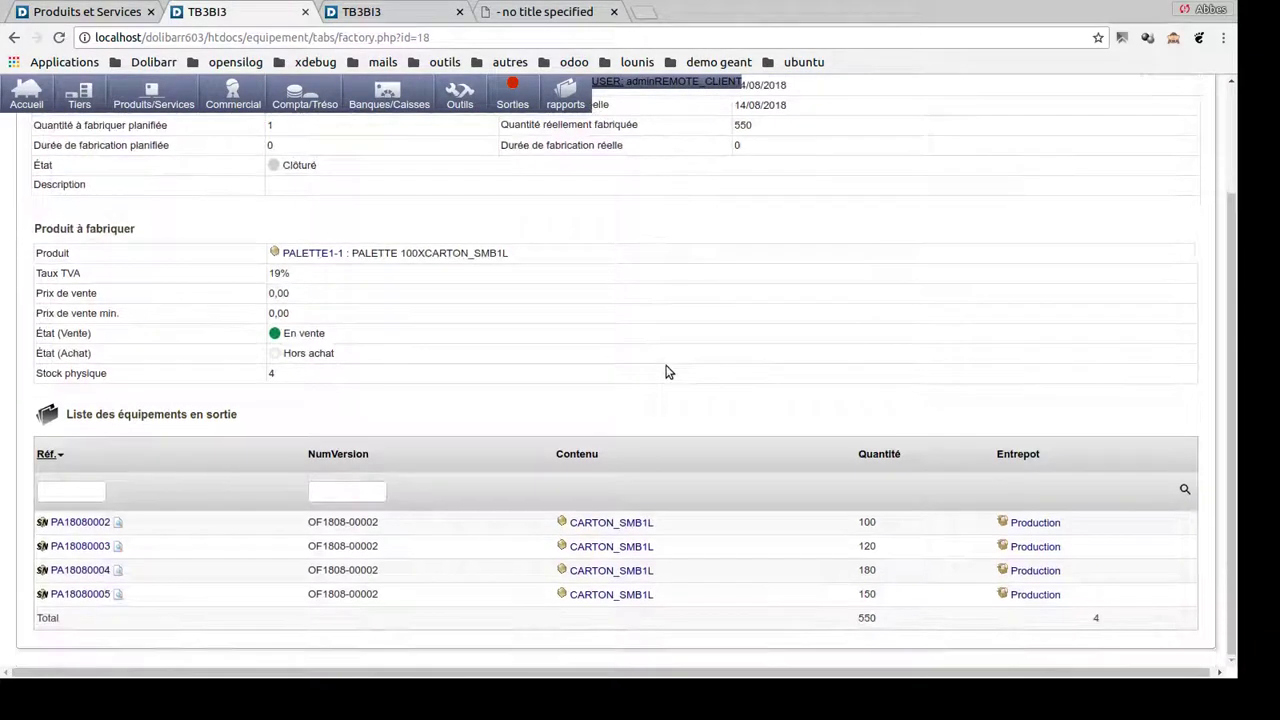
scroll(669, 372, "up", 3)
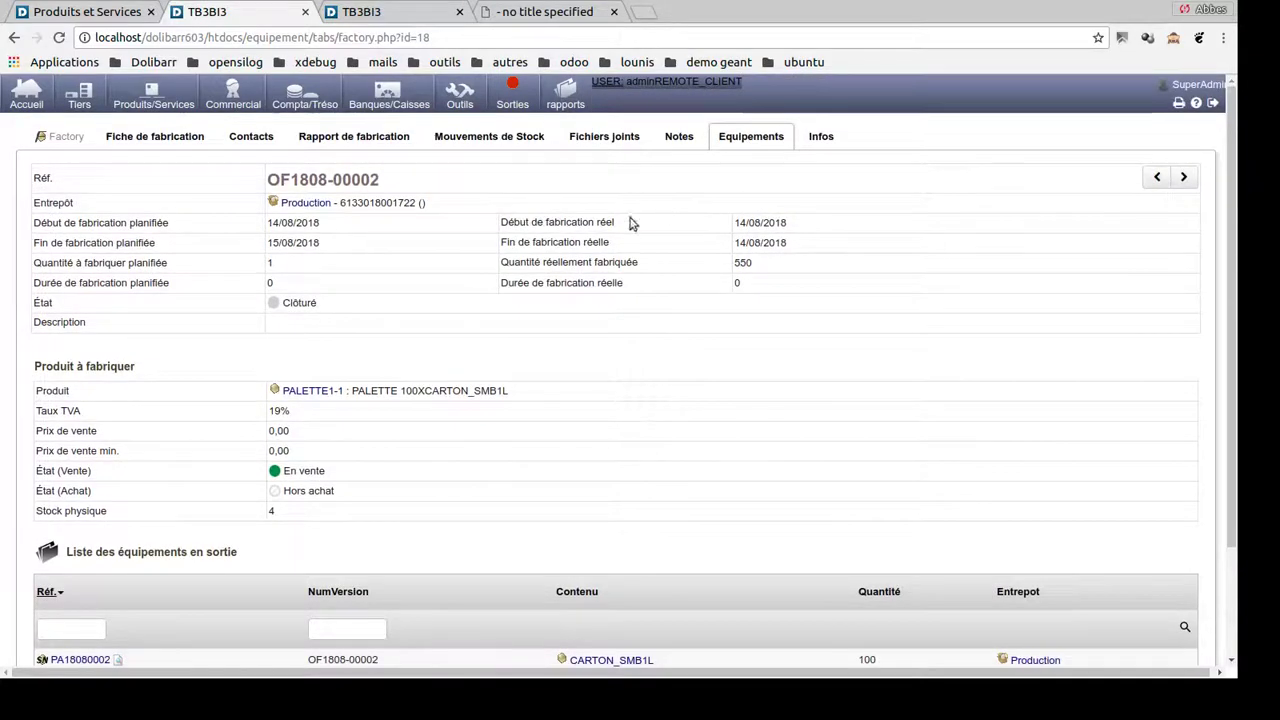
- Close the PALETTE2-1 manufacturing order from its manufacturing report without entering any lost quantities
left_click(365, 12)
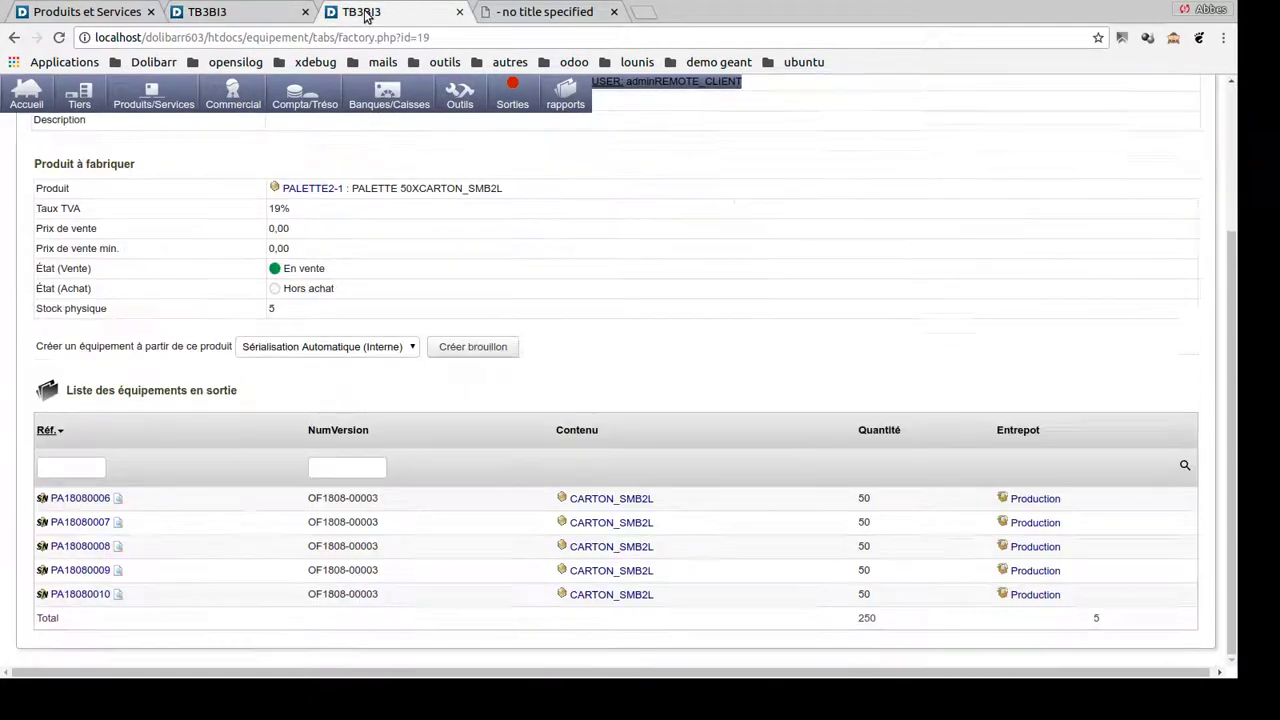
scroll(603, 327, "up", 5)
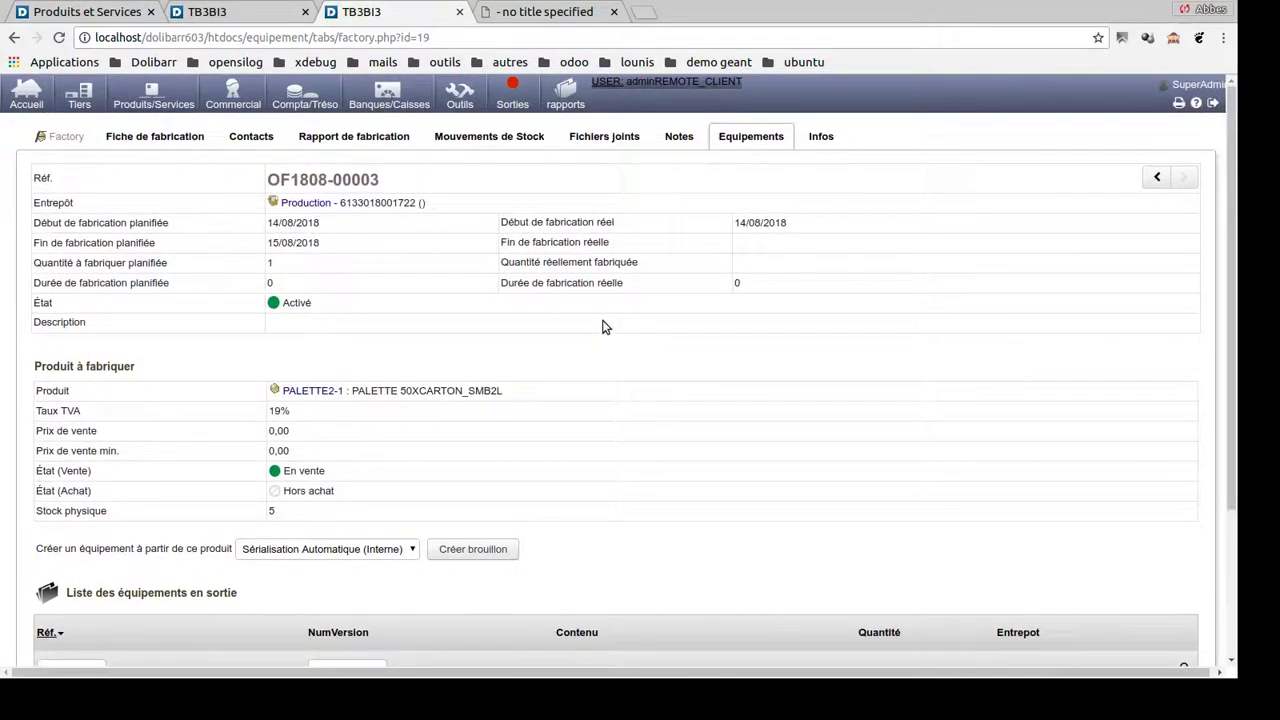
left_click(353, 143)
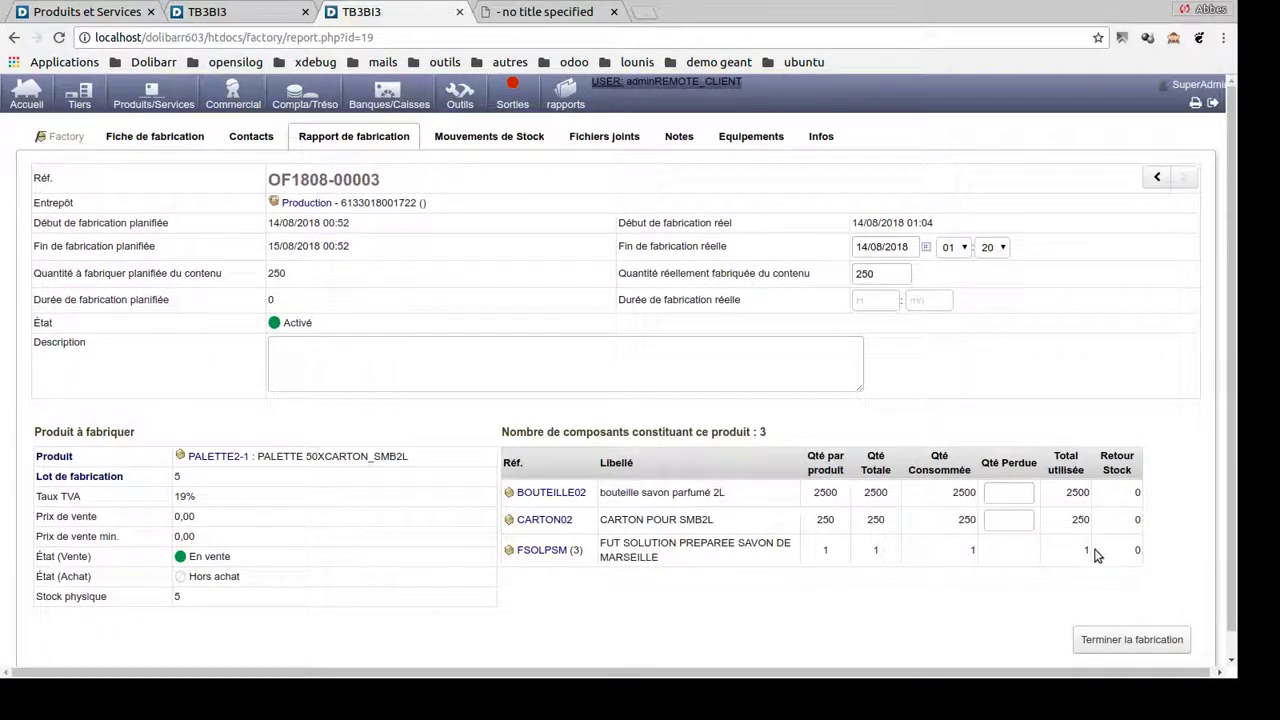
scroll(847, 427, "down", 1)
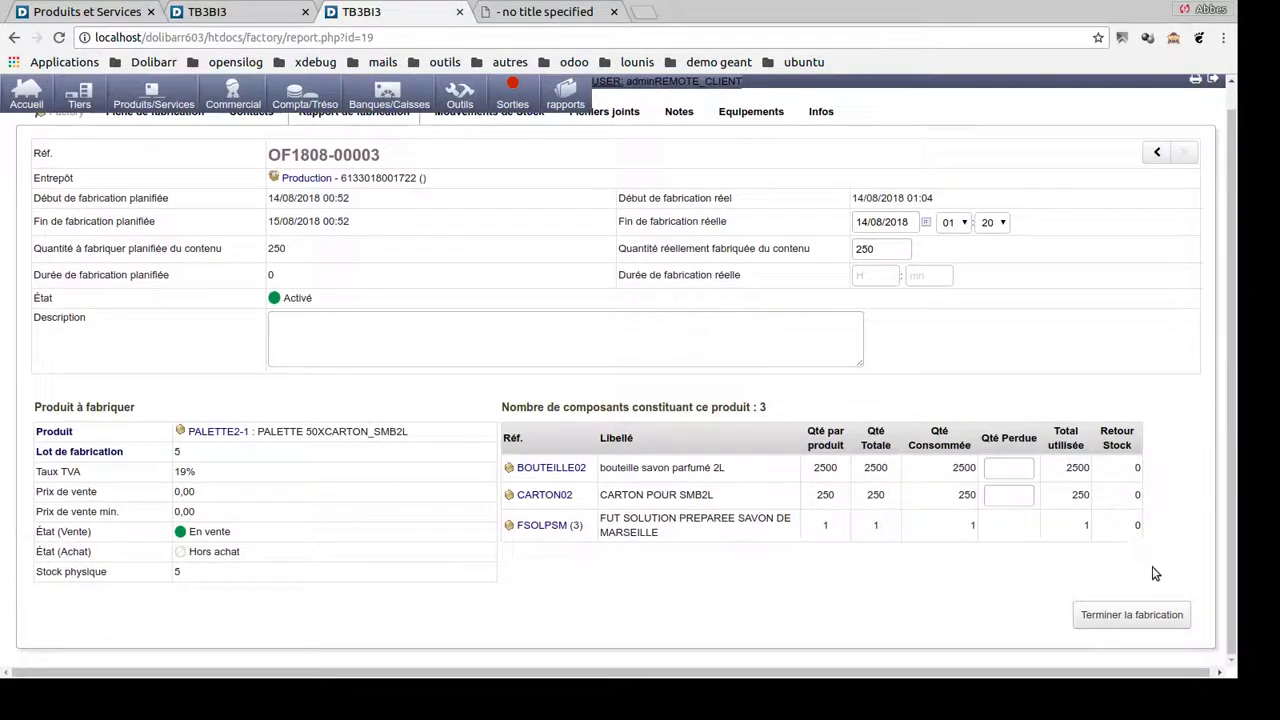
left_click(1113, 617)
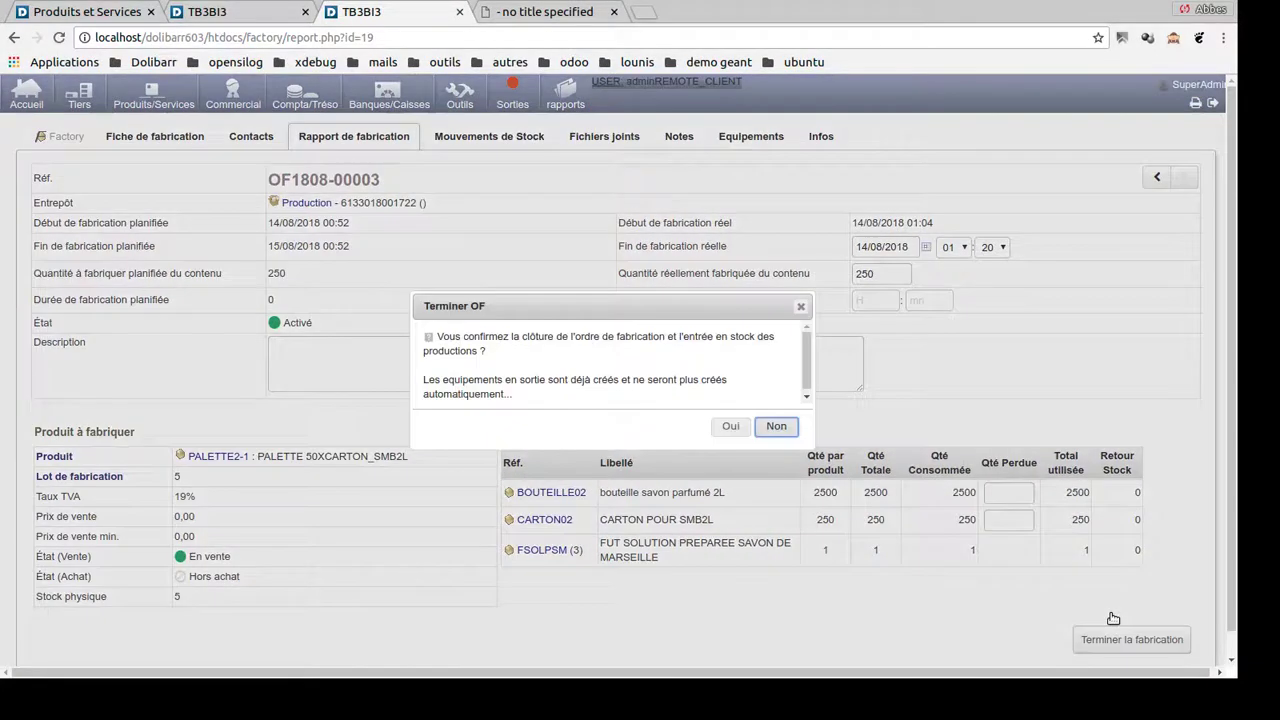
left_click(729, 427)
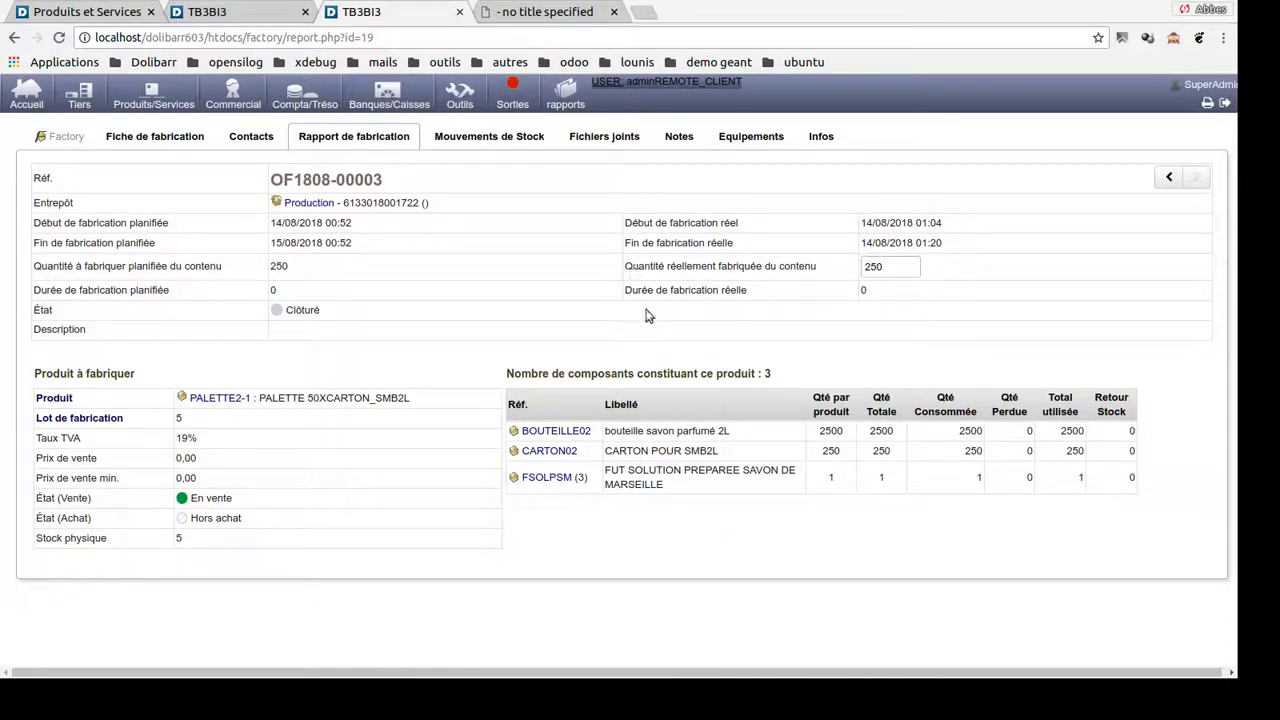
- Examine the Production warehouse's product stock and the equipments it has in stock
left_click(305, 208)
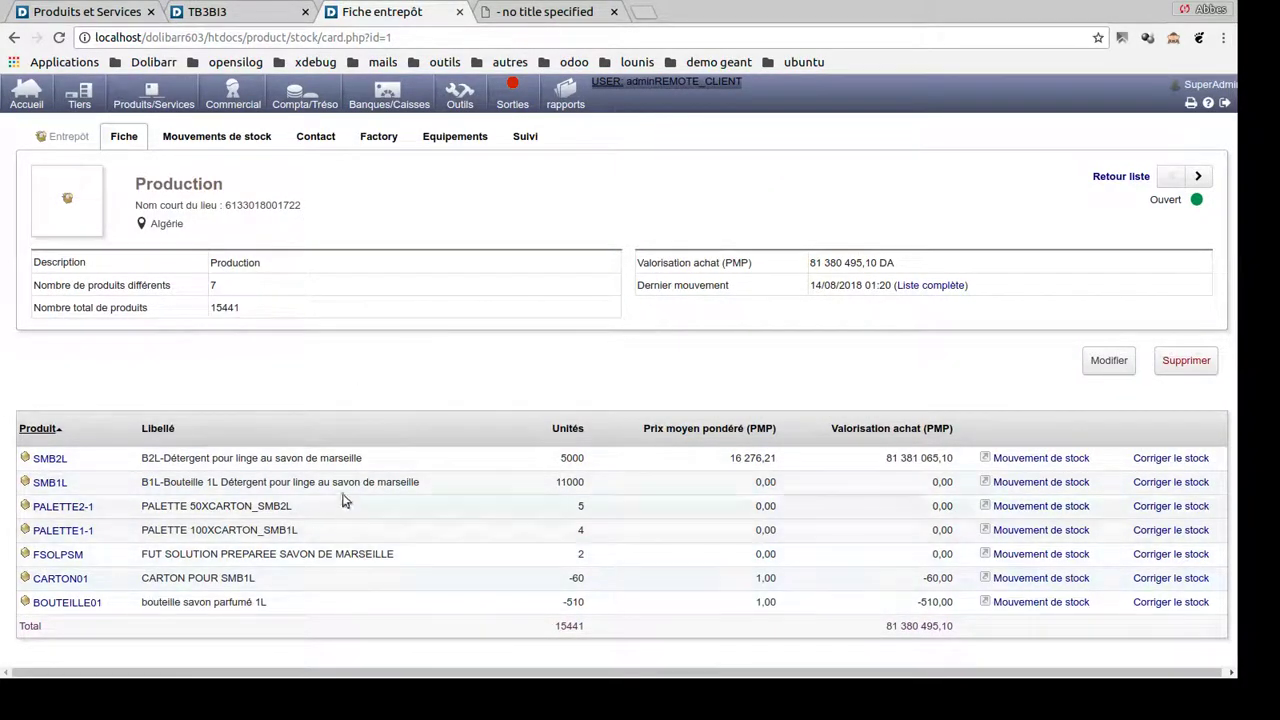
left_click(457, 147)
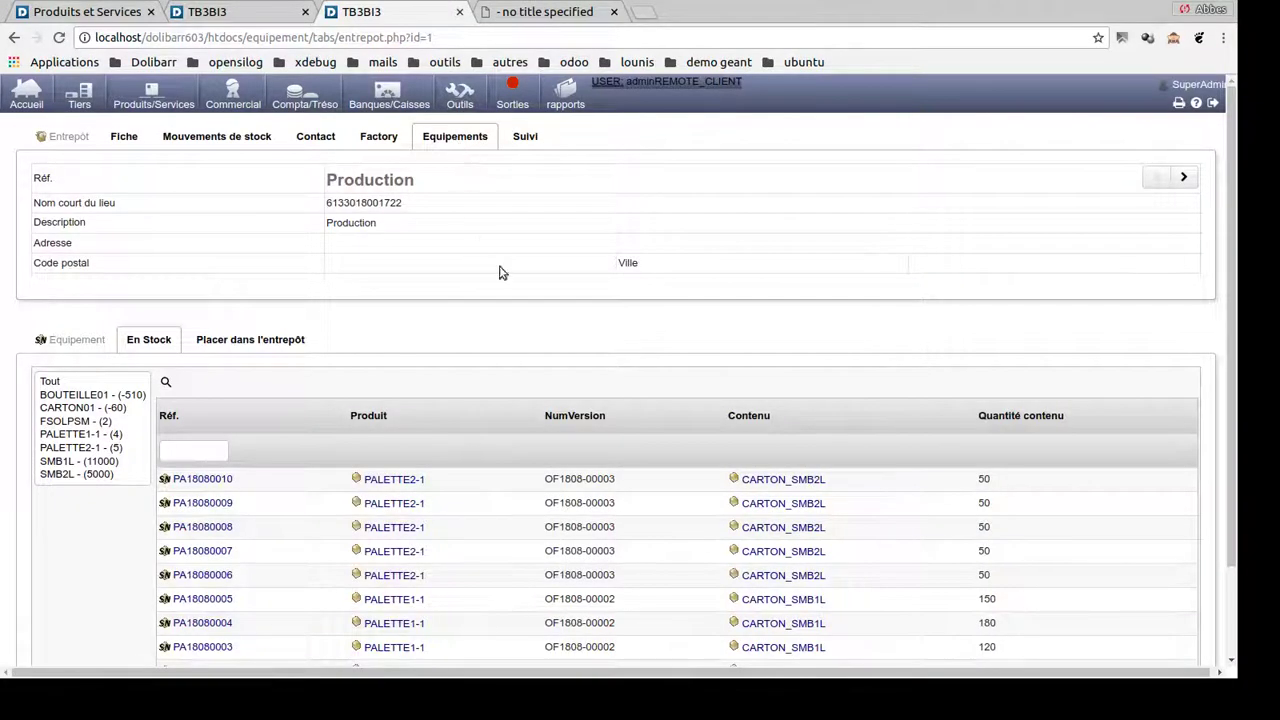
scroll(543, 325, "down", 2)
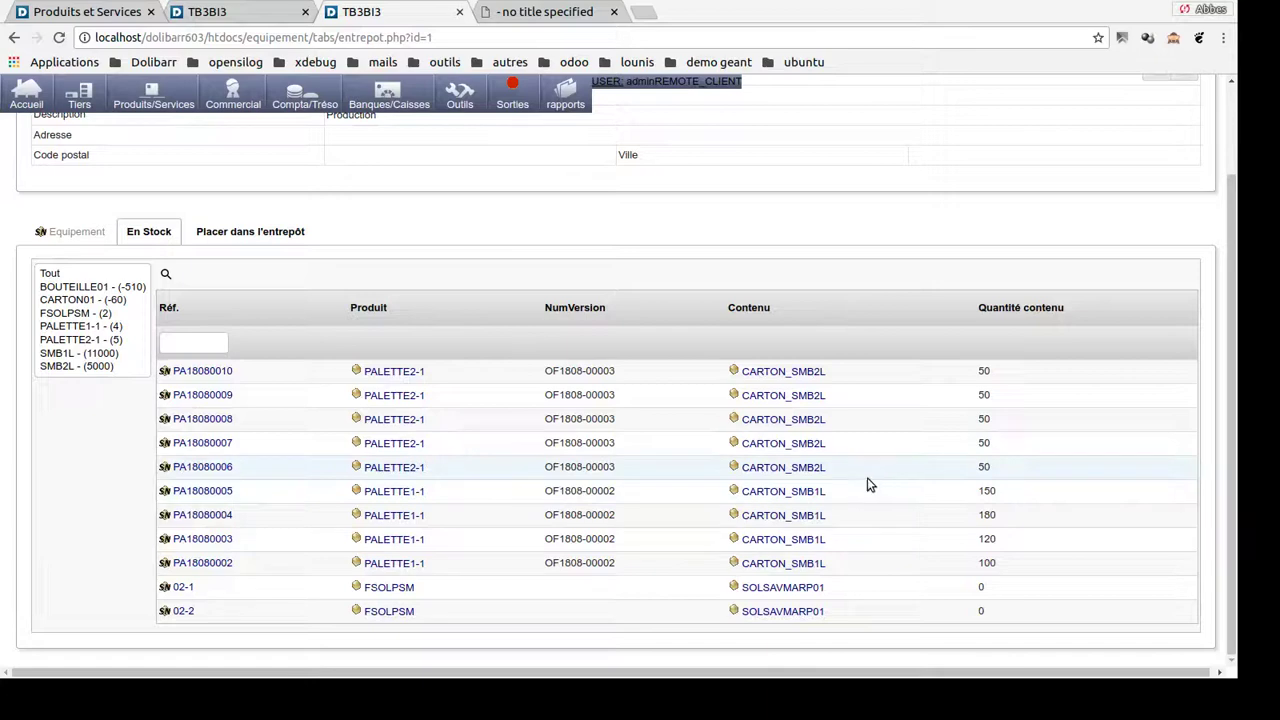
- Check the demo outline and open the equipment transfer form in a separate browser tab
left_click(514, 13)
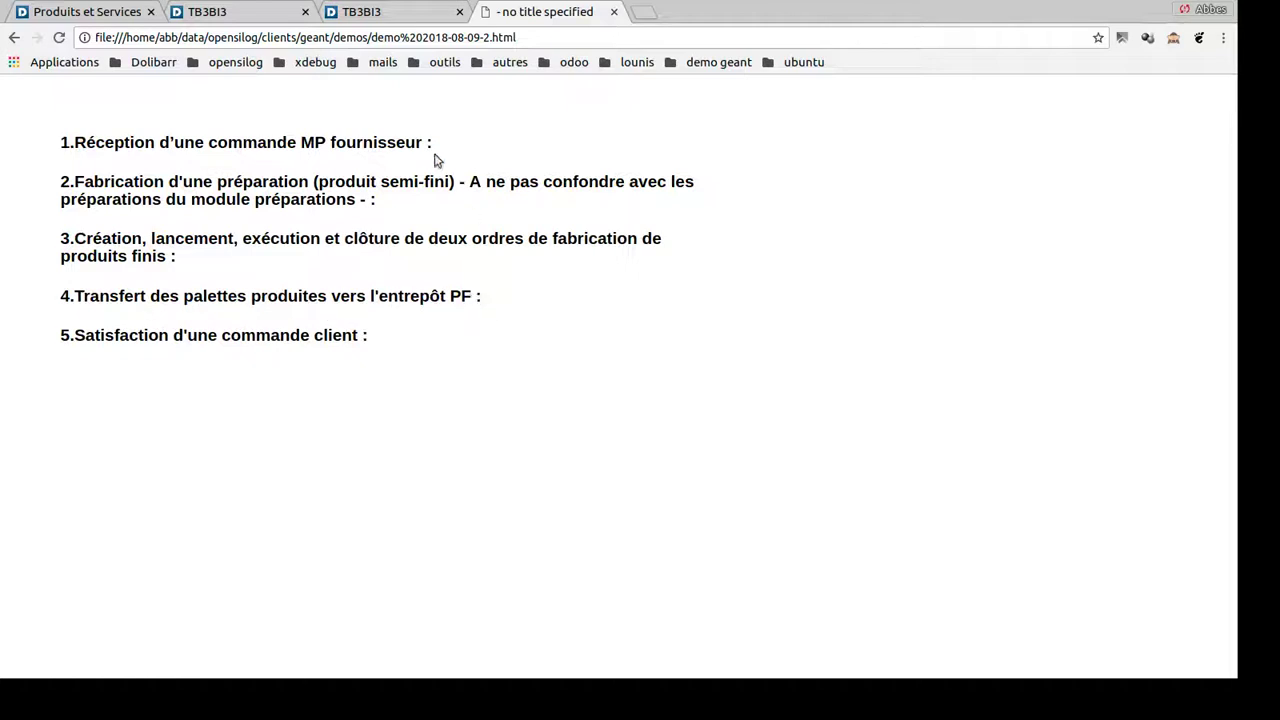
left_click(395, 15)
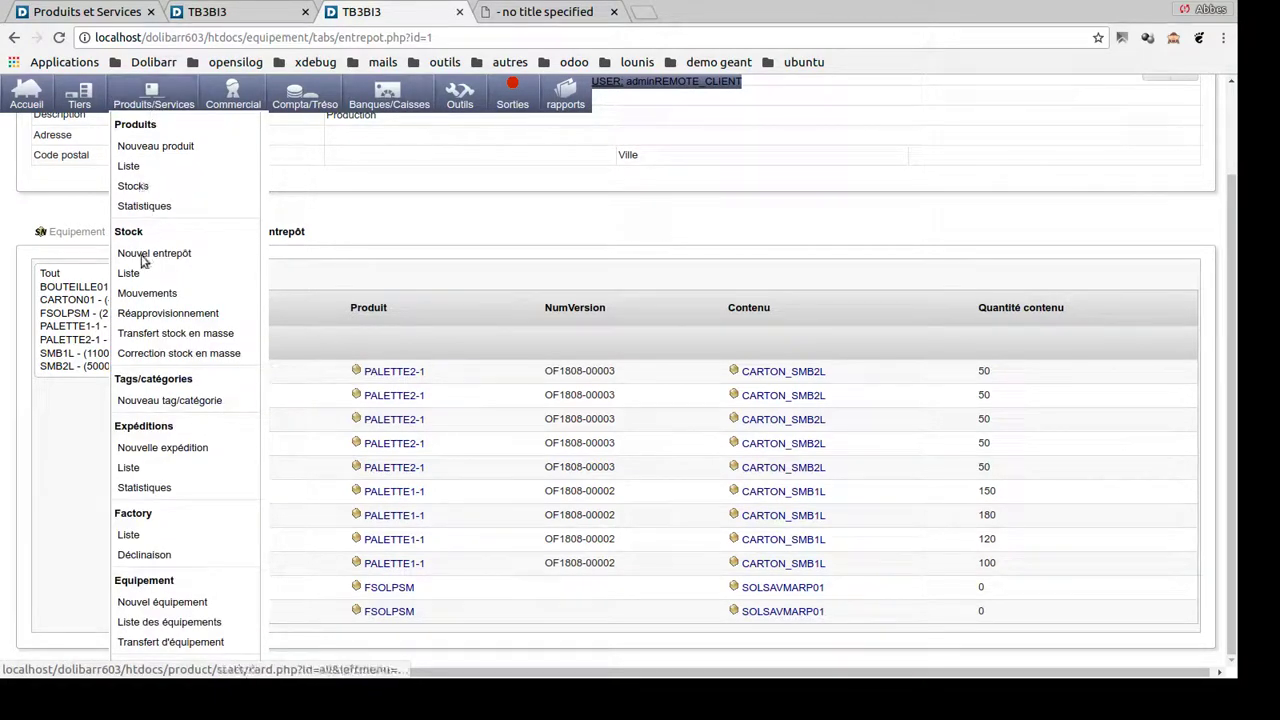
mouse_move(119, 102)
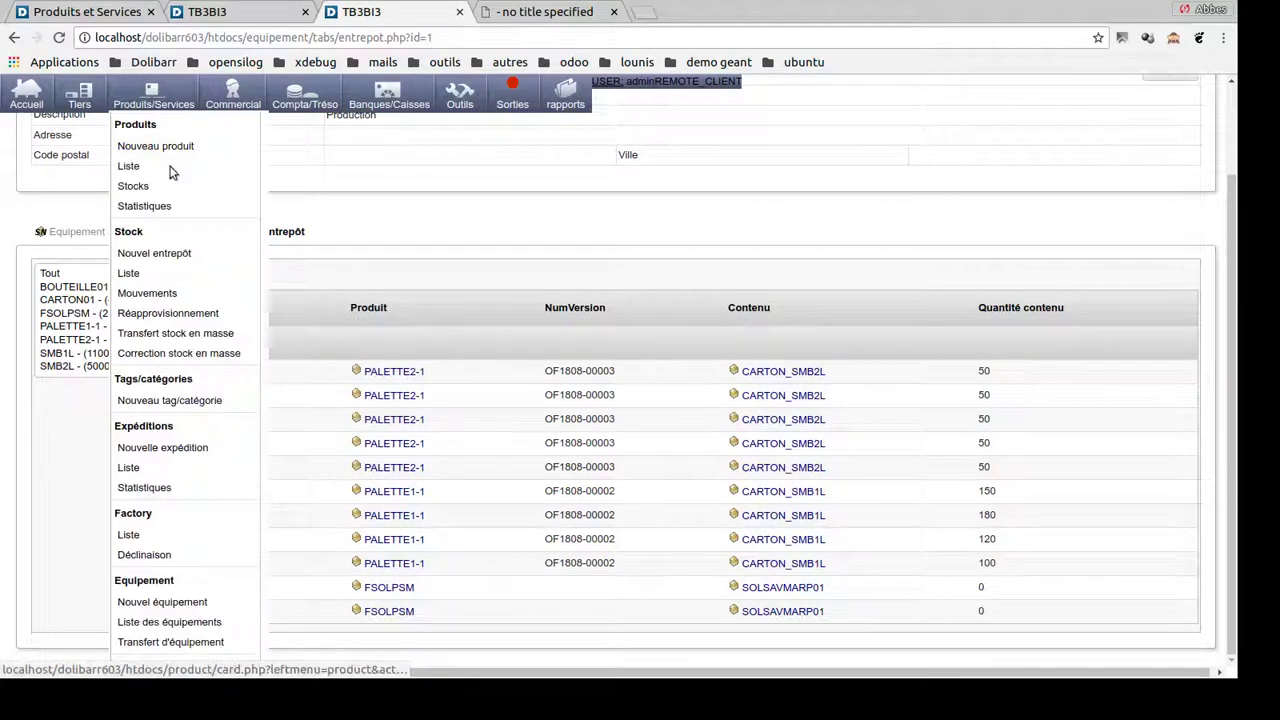
middle_click(160, 643)
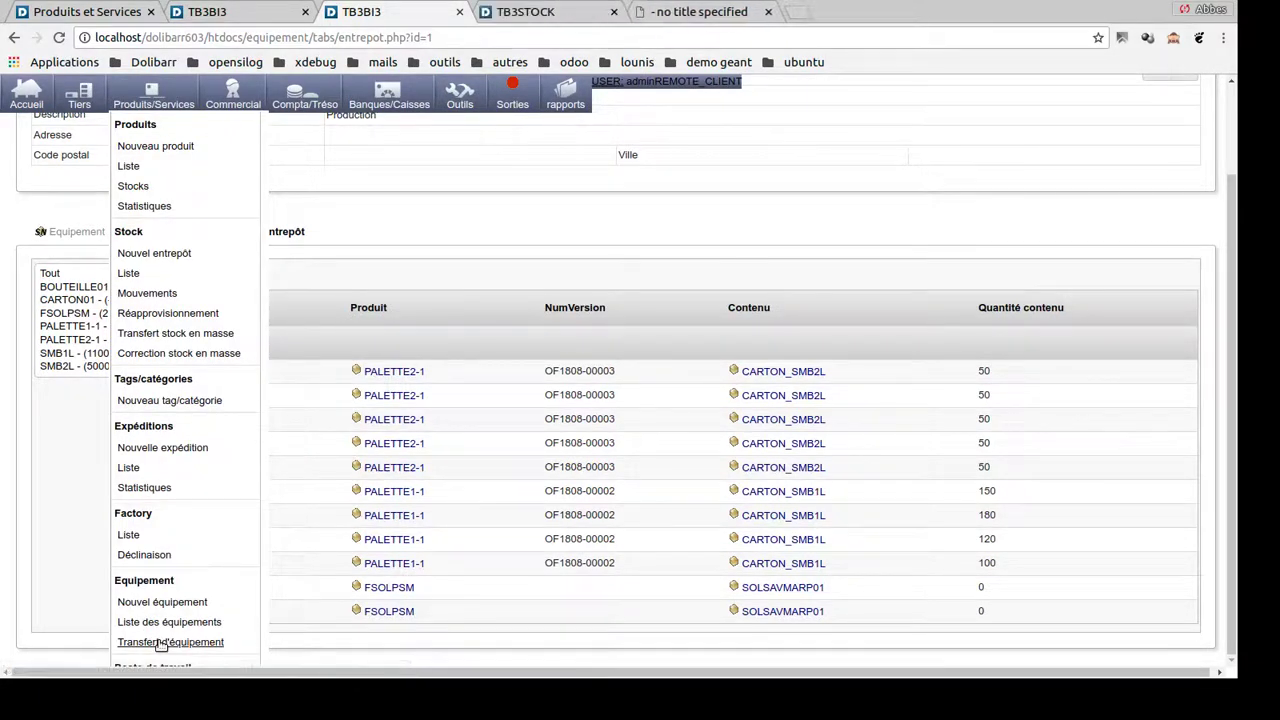
left_click(515, 14)
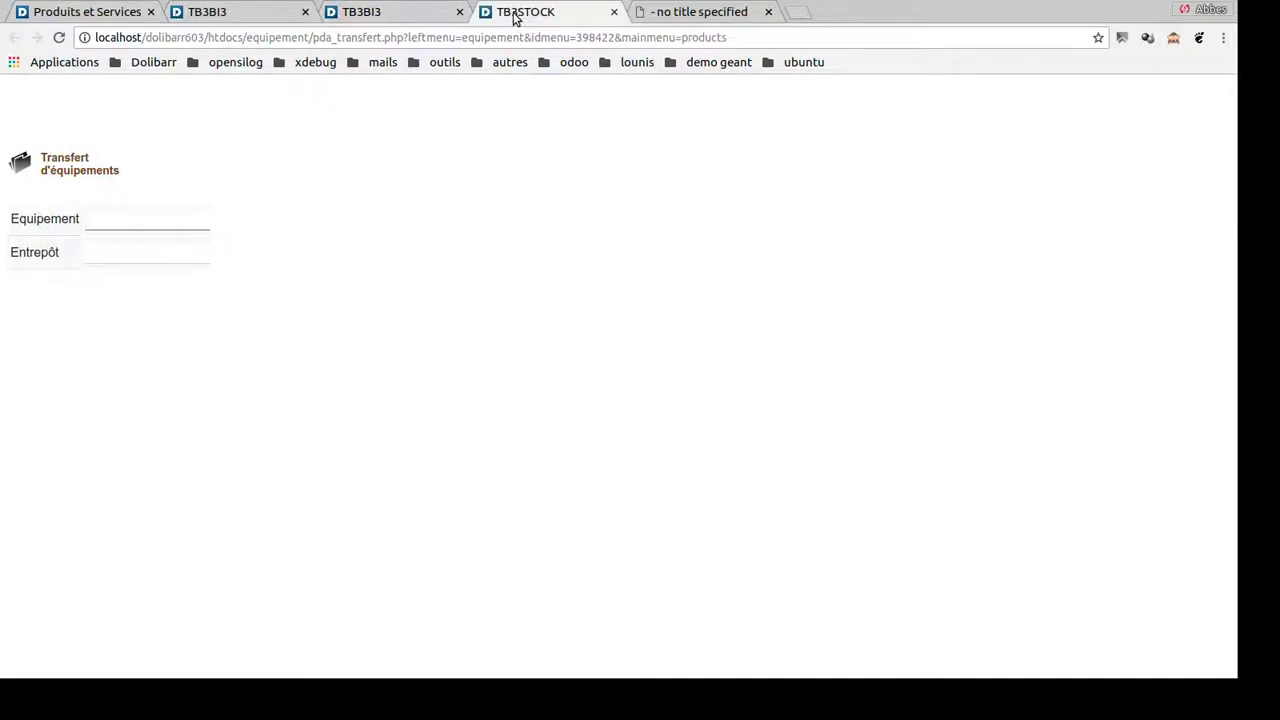
- Copy equipment reference PA18080010 from the Production warehouse list into the transfer form's Equipement field
left_click(386, 16)
left_click_drag(251, 372, 186, 370)
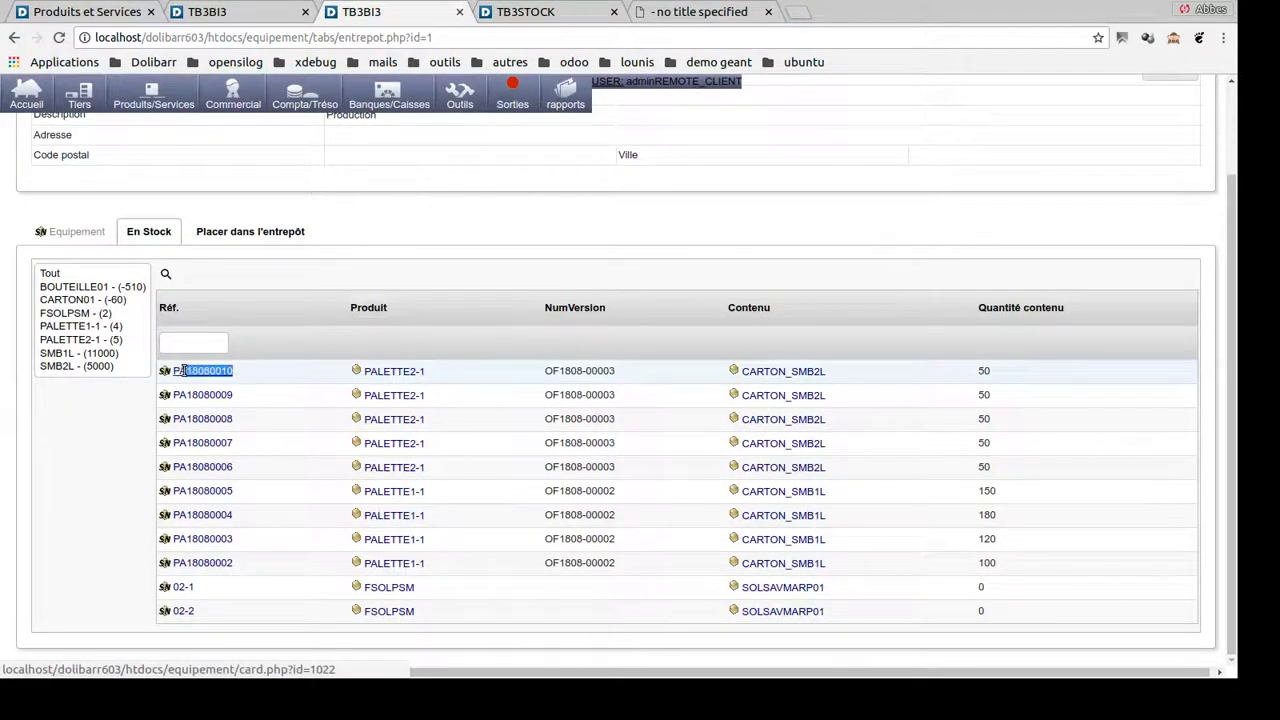
left_click(570, 14)
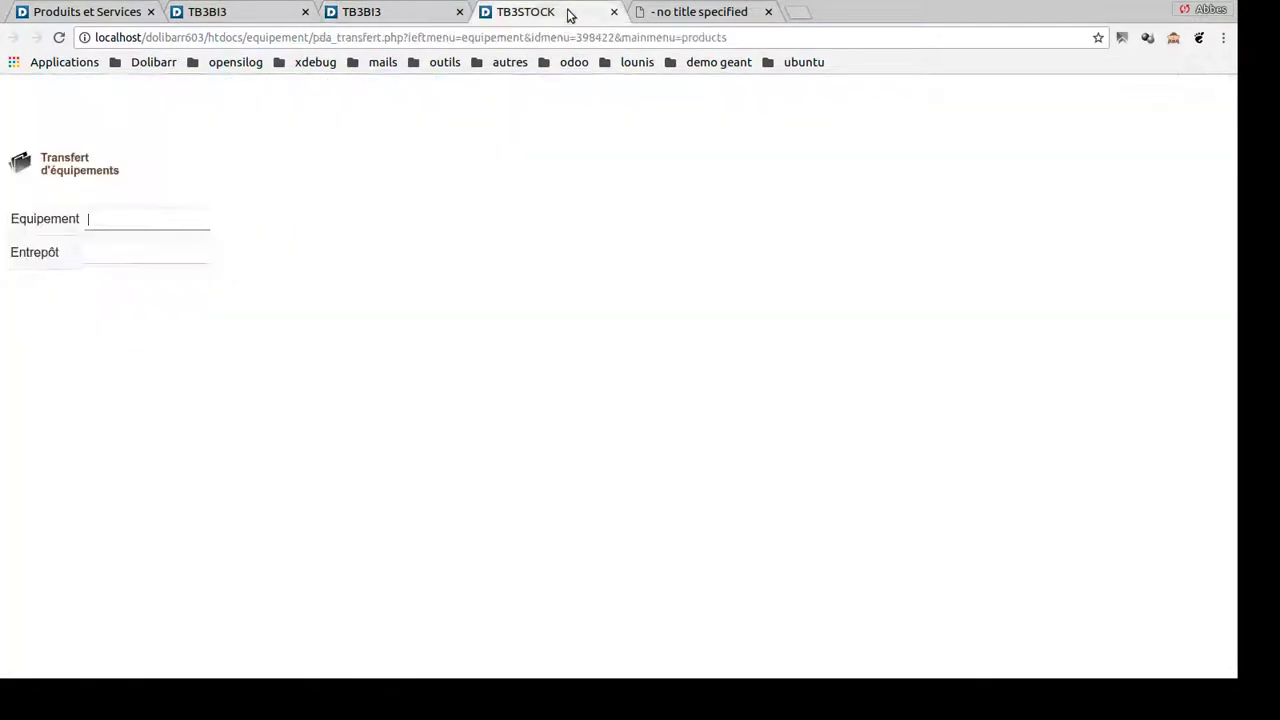
left_click(142, 225)
type("PA18080010")
key("Tab")
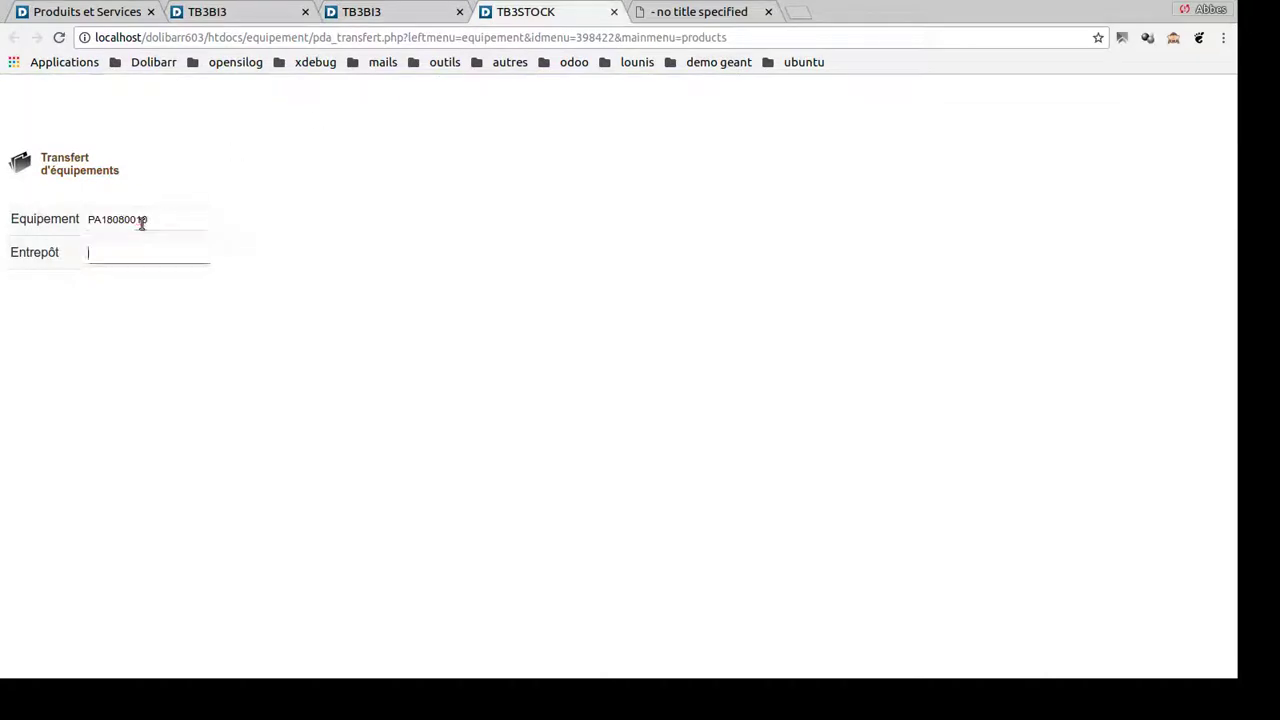
- Open the warehouse list in a separate browser tab and copy the PF warehouse's short location name
left_click(380, 14)
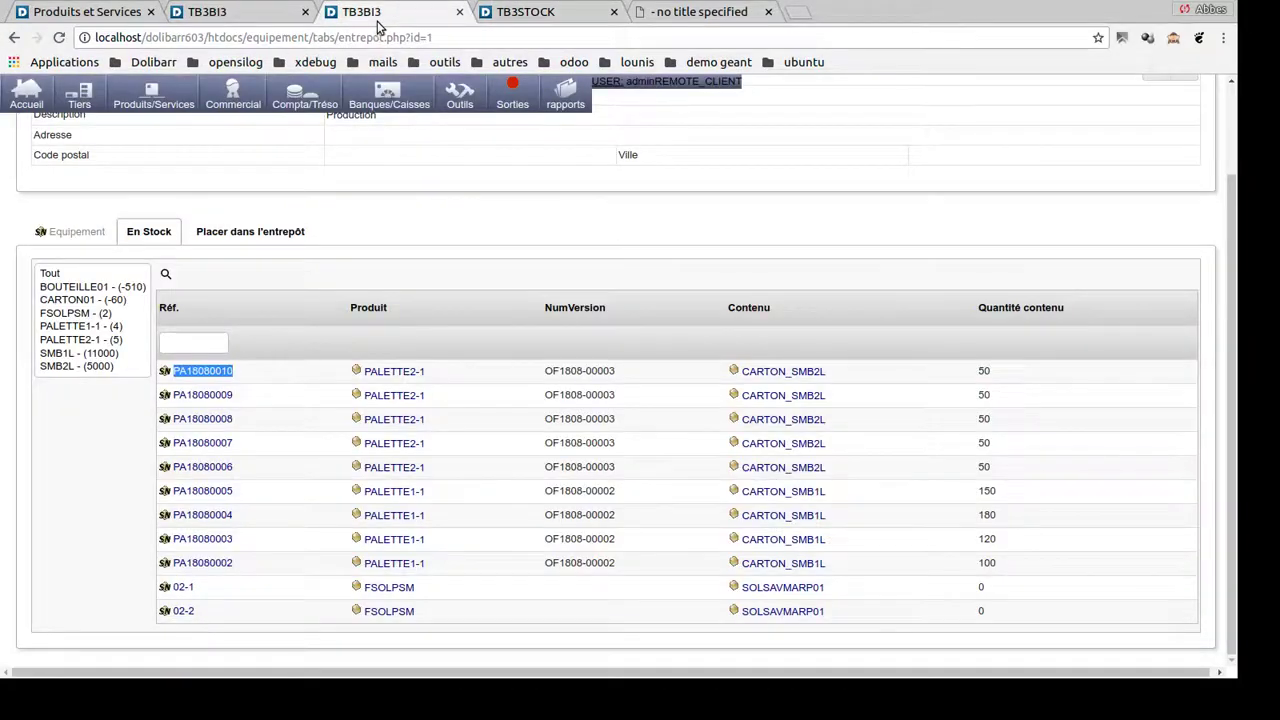
scroll(920, 217, "up", 2)
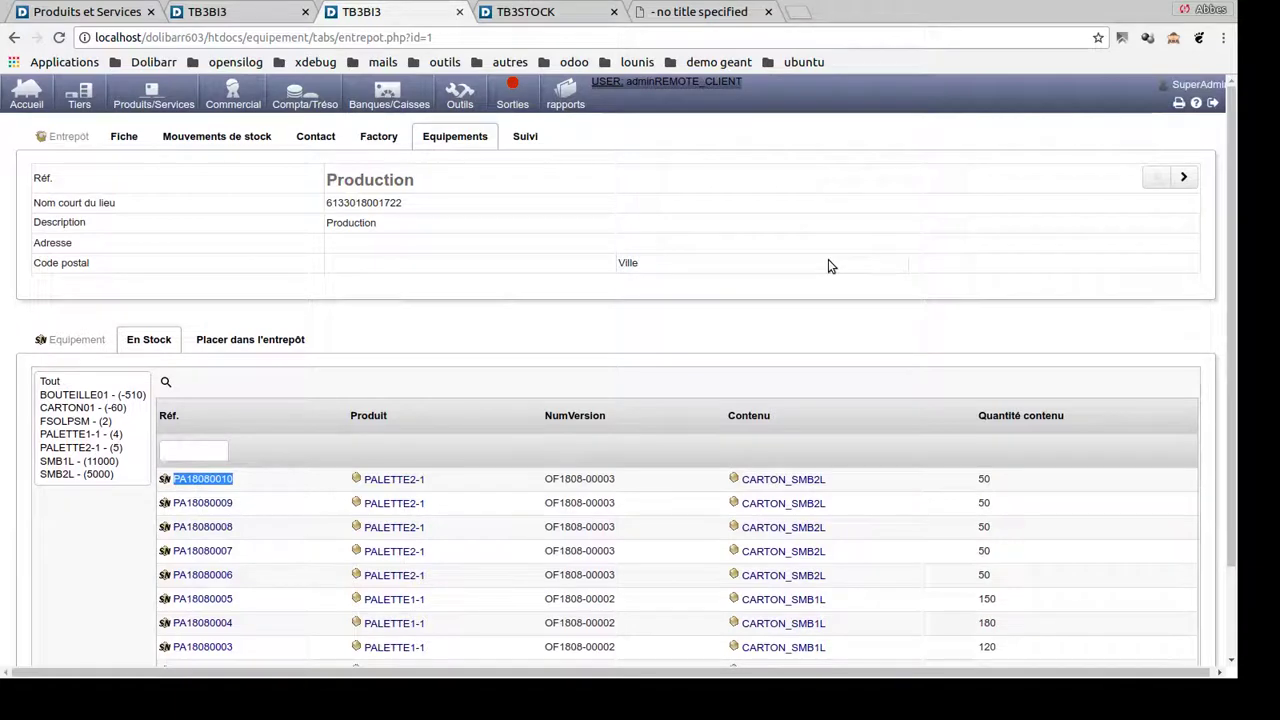
mouse_move(200, 96)
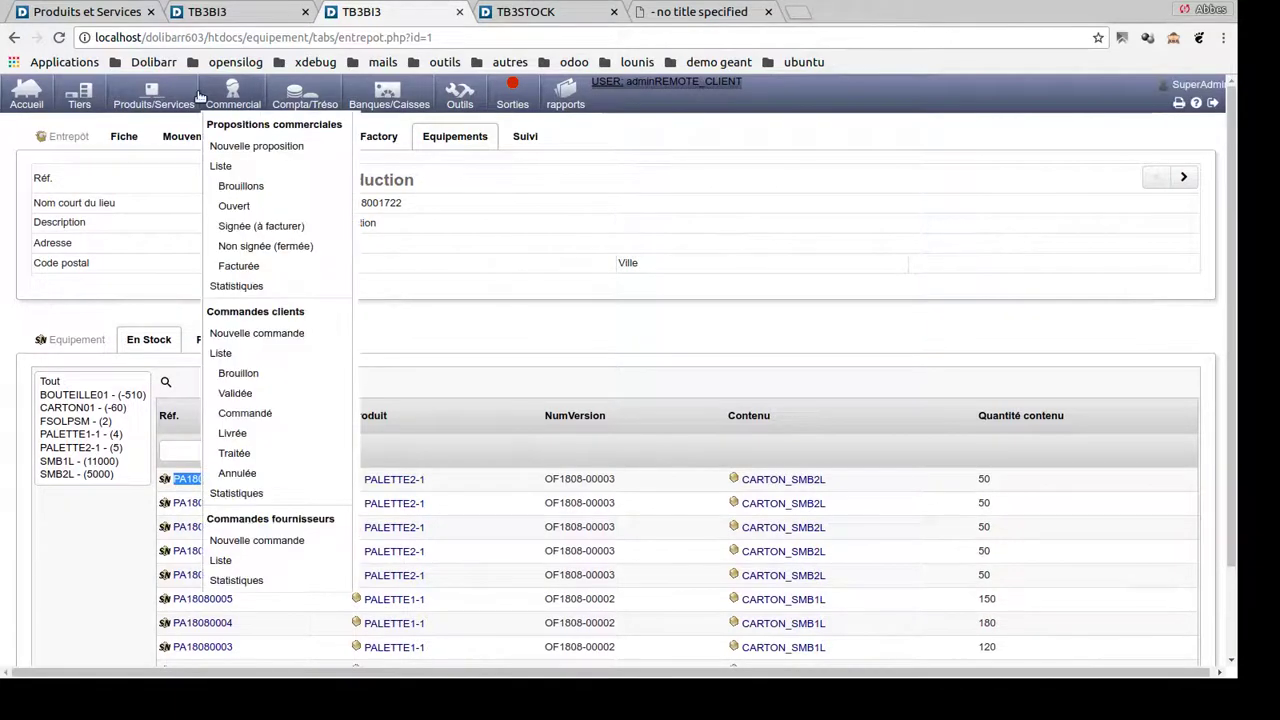
mouse_move(160, 95)
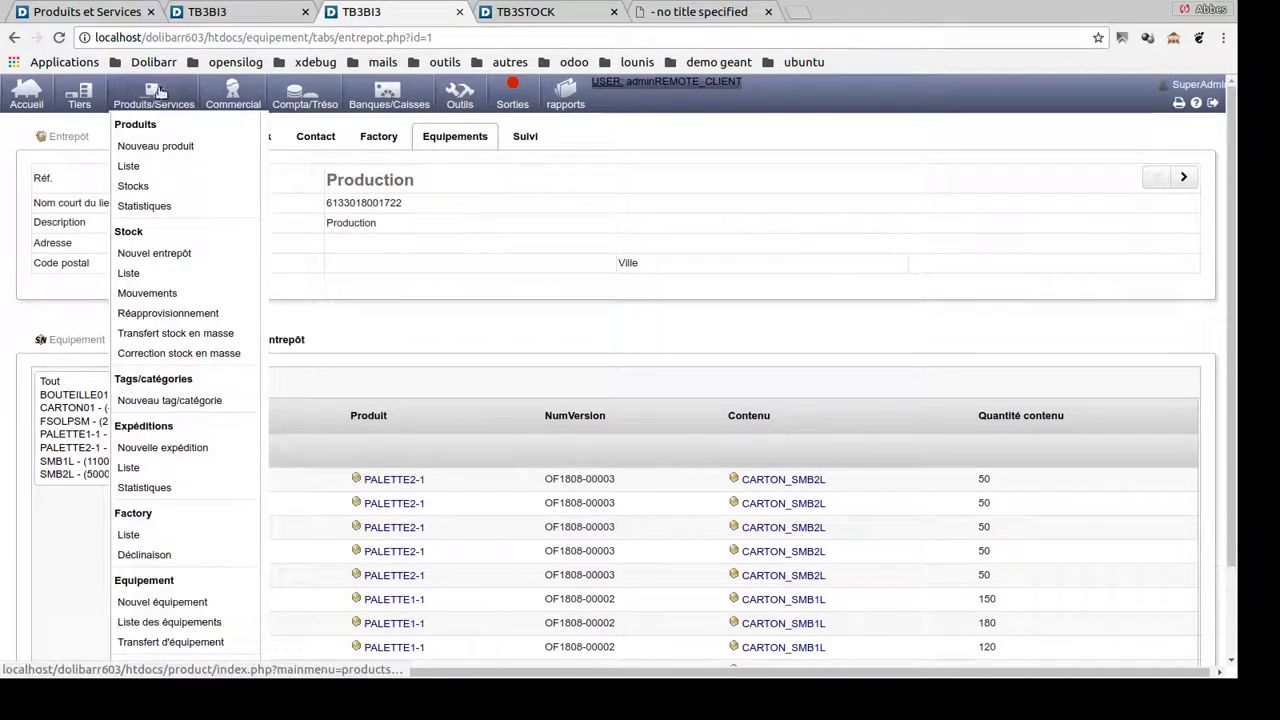
left_click(128, 274)
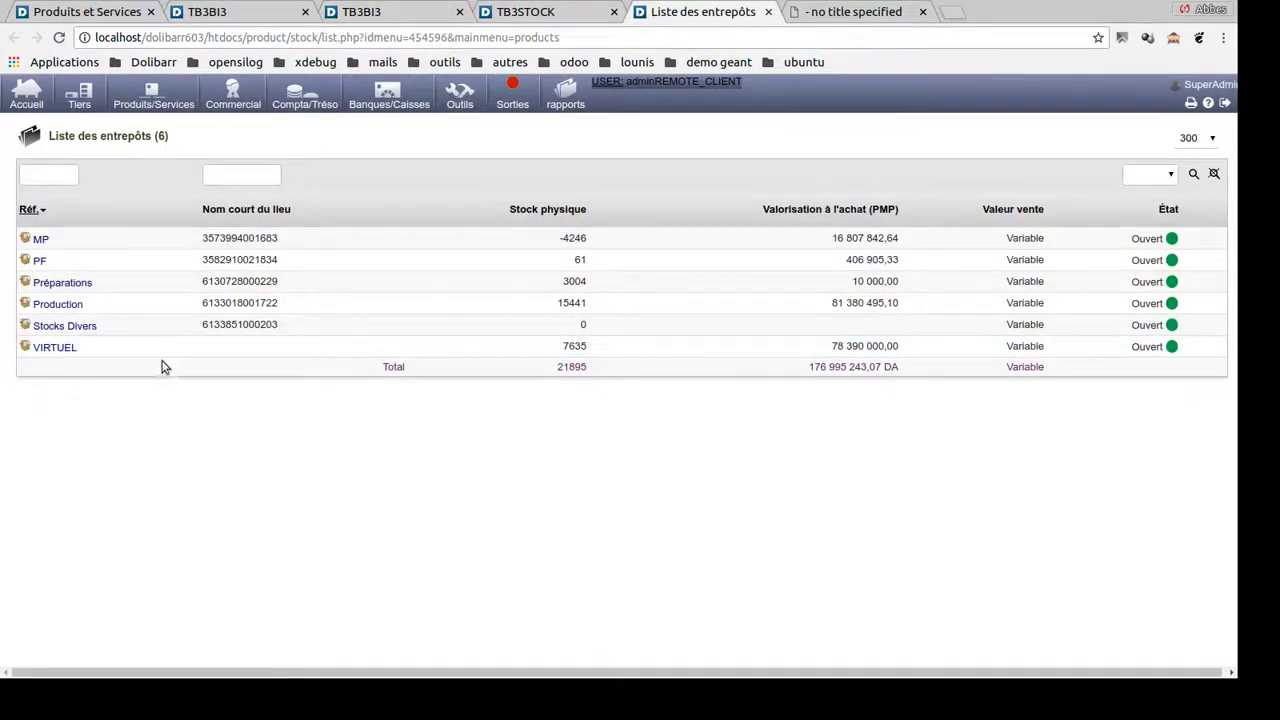
double_click(258, 261)
key("ctrl+c")
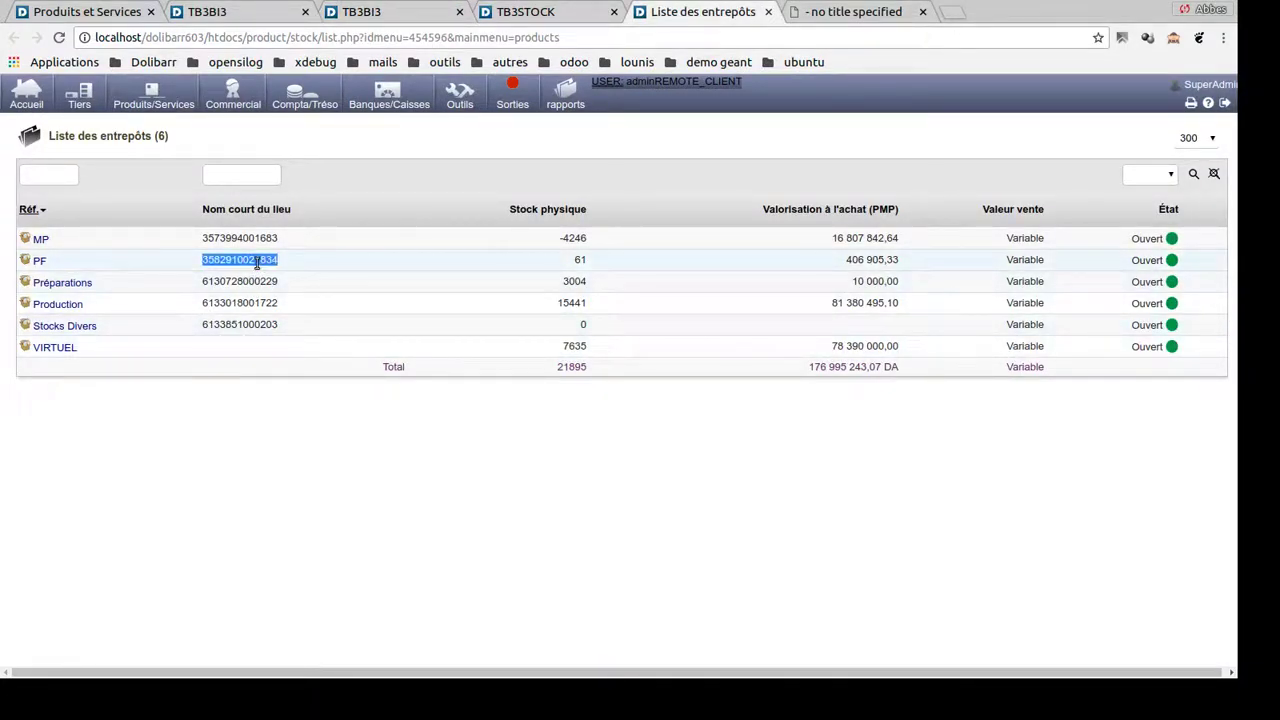
left_click(519, 16)
key("ctrl+v")
key("Return")
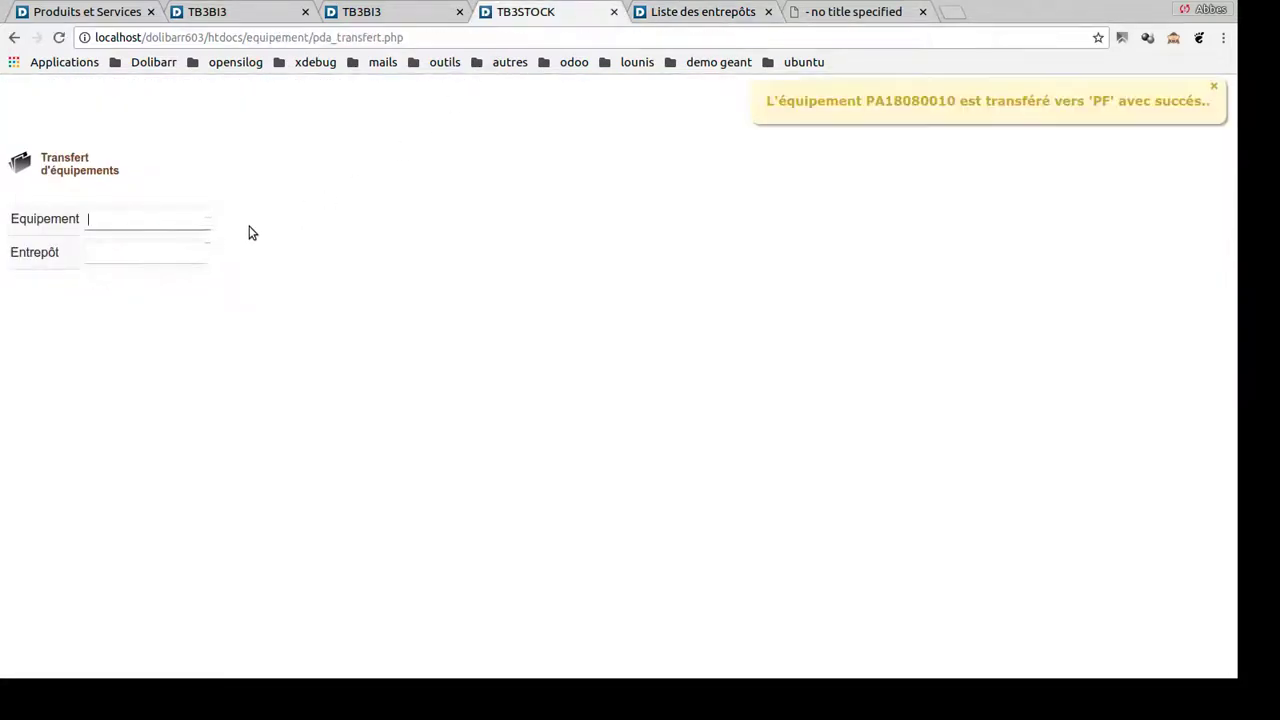
left_click(345, 12)
left_click_drag(249, 506, 172, 503)
key("ctrl+c")
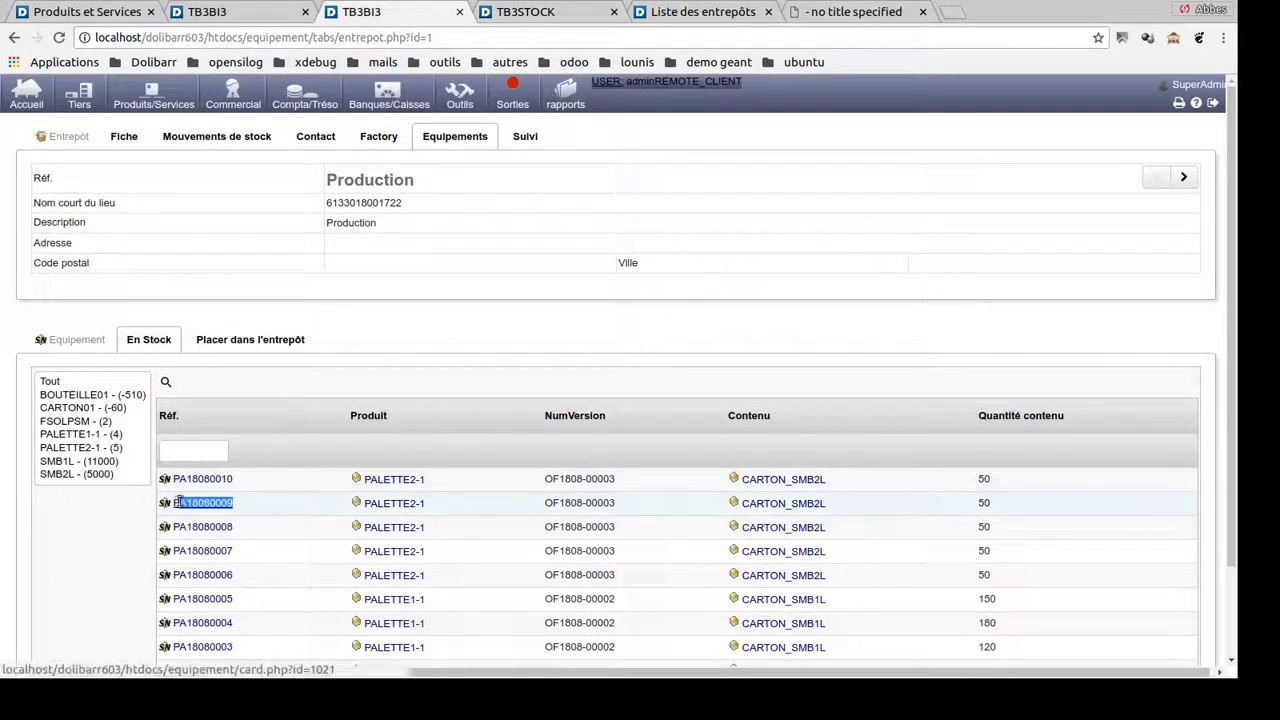
left_click(490, 14)
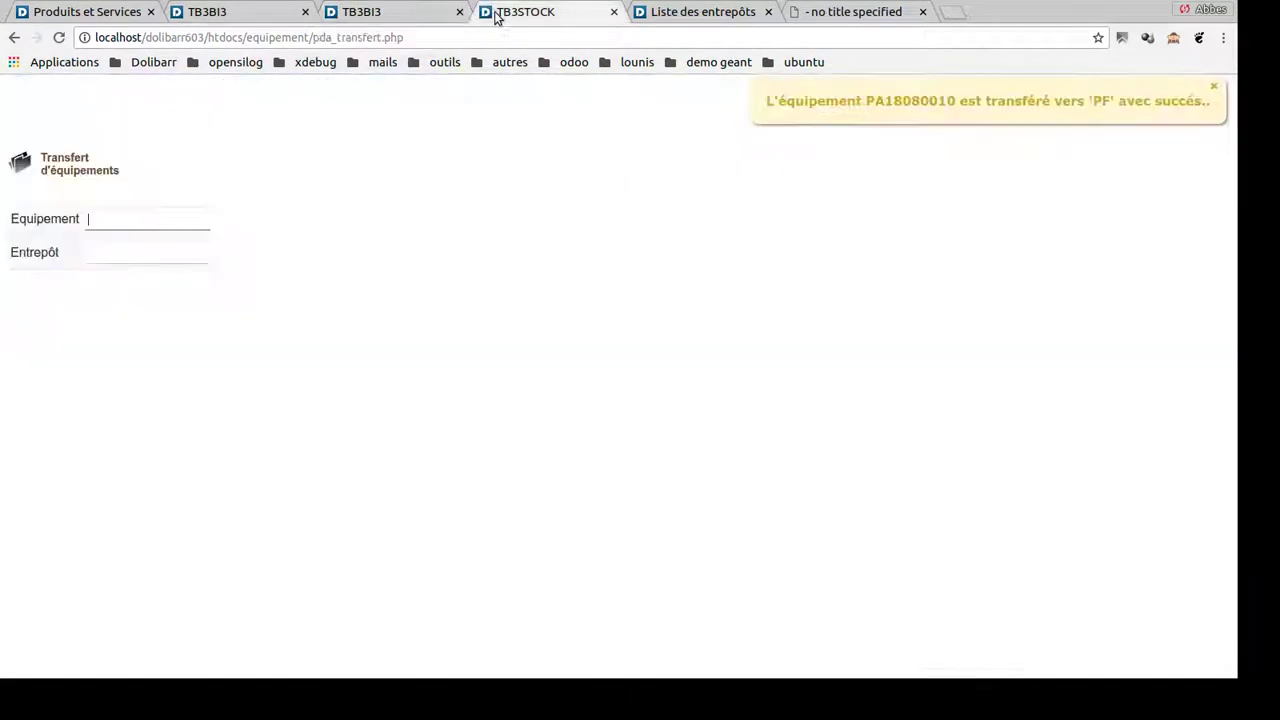
key("ctrl+v")
key("Tab")
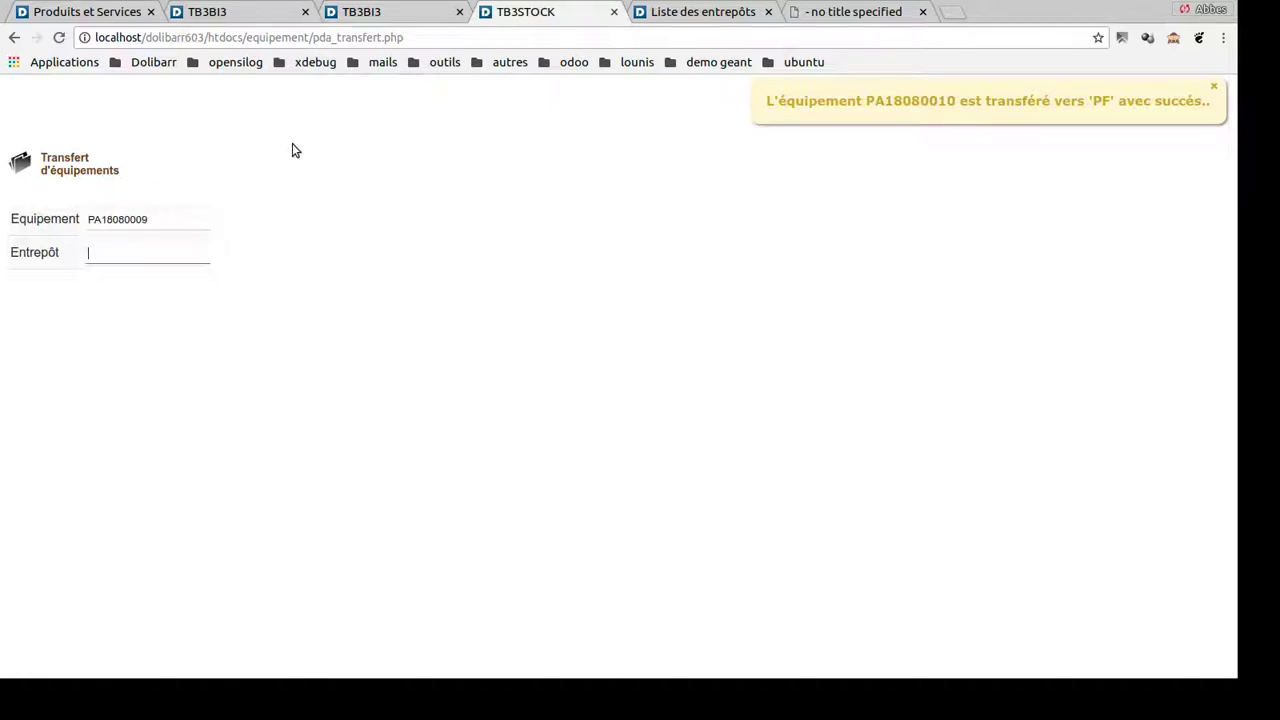
type("PF")
key("Return")
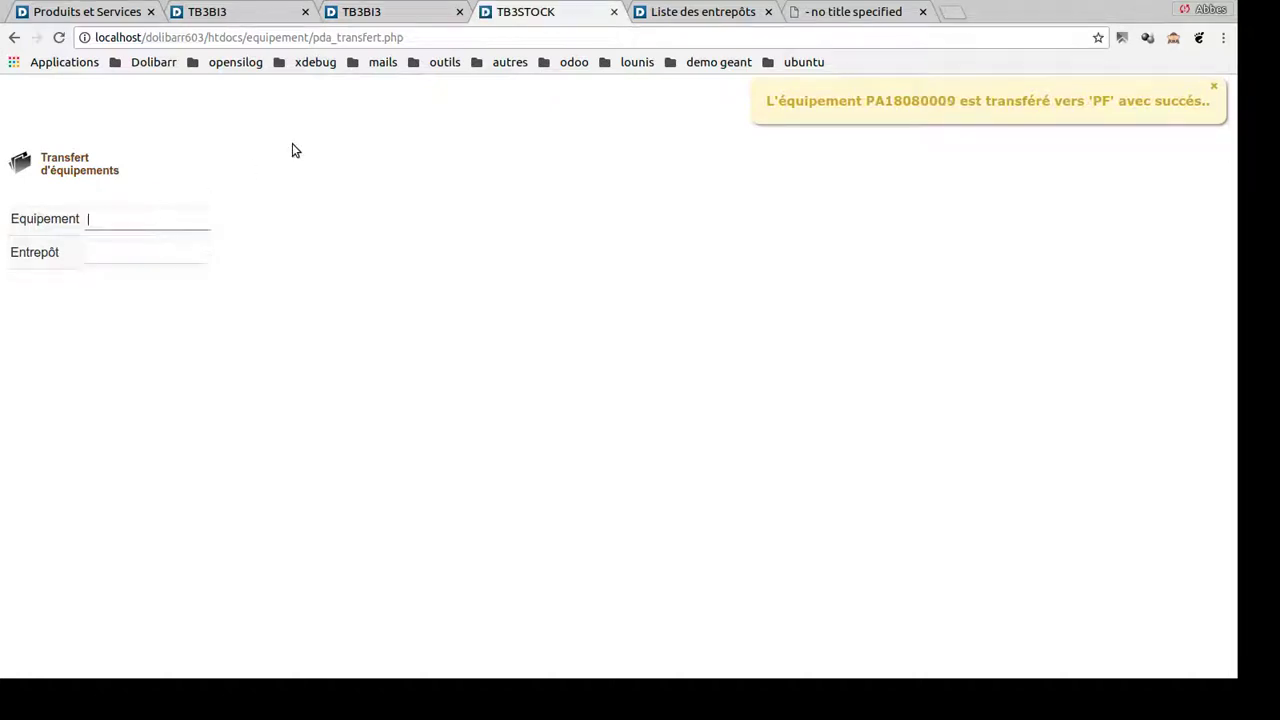
left_click(378, 18)
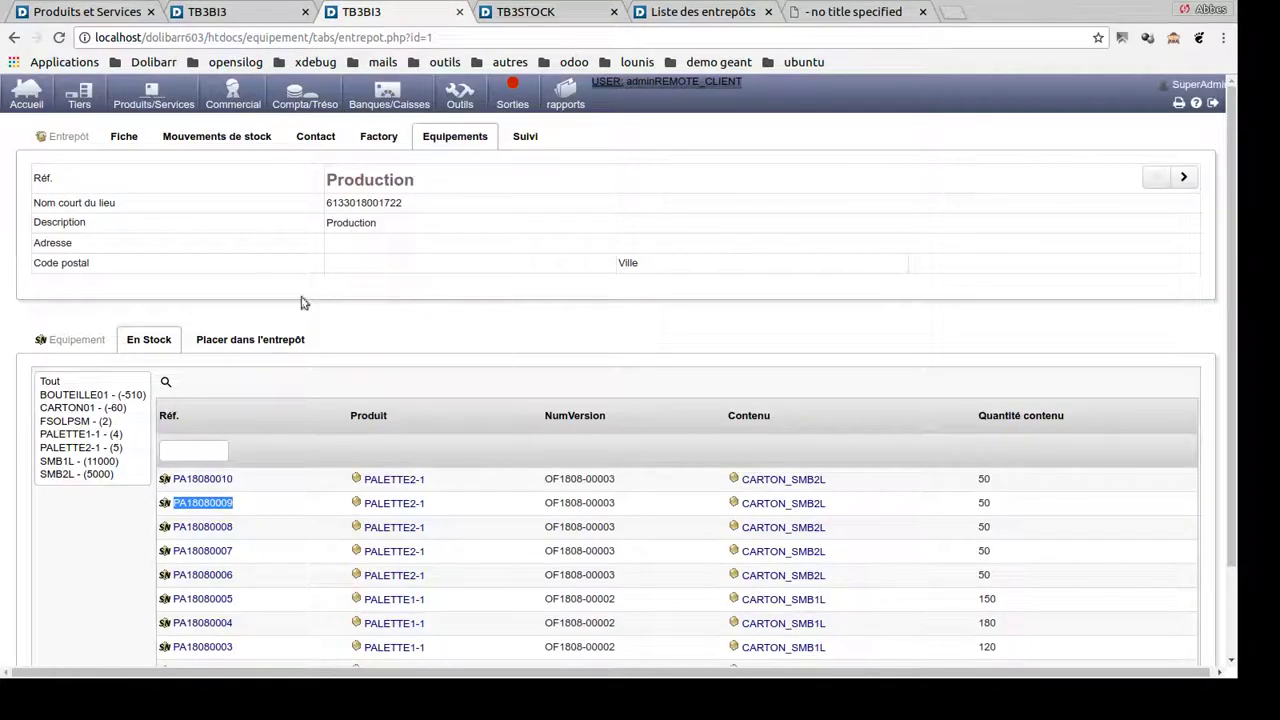
left_click_drag(236, 527, 172, 527)
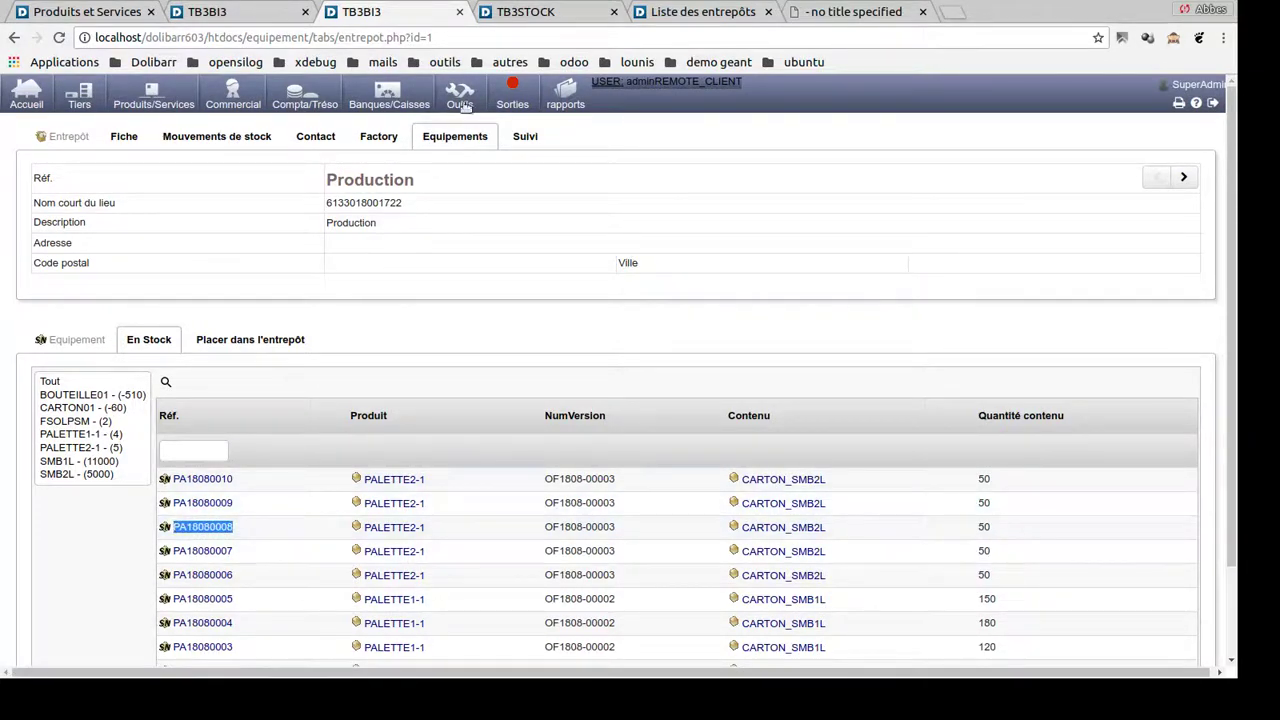
mouse_move(456, 106)
left_click(530, 15)
type("PA18080008")
key("Return")
left_click(249, 14)
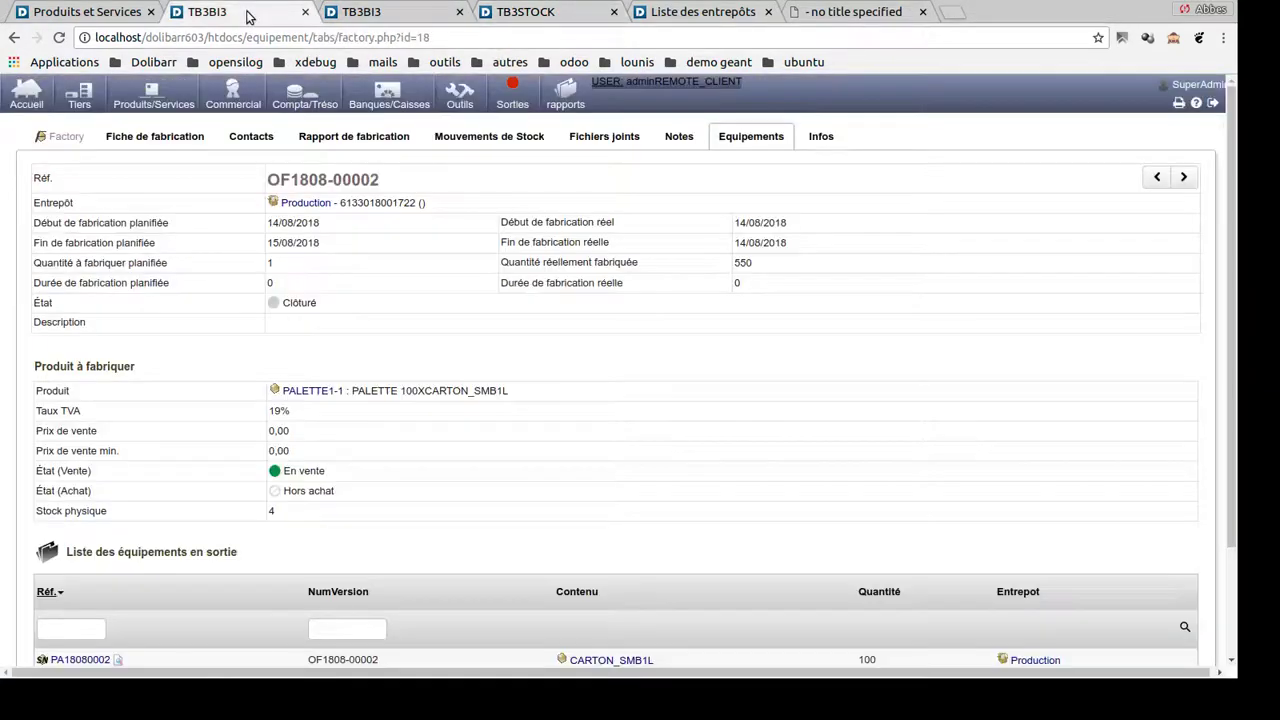
left_click(352, 18)
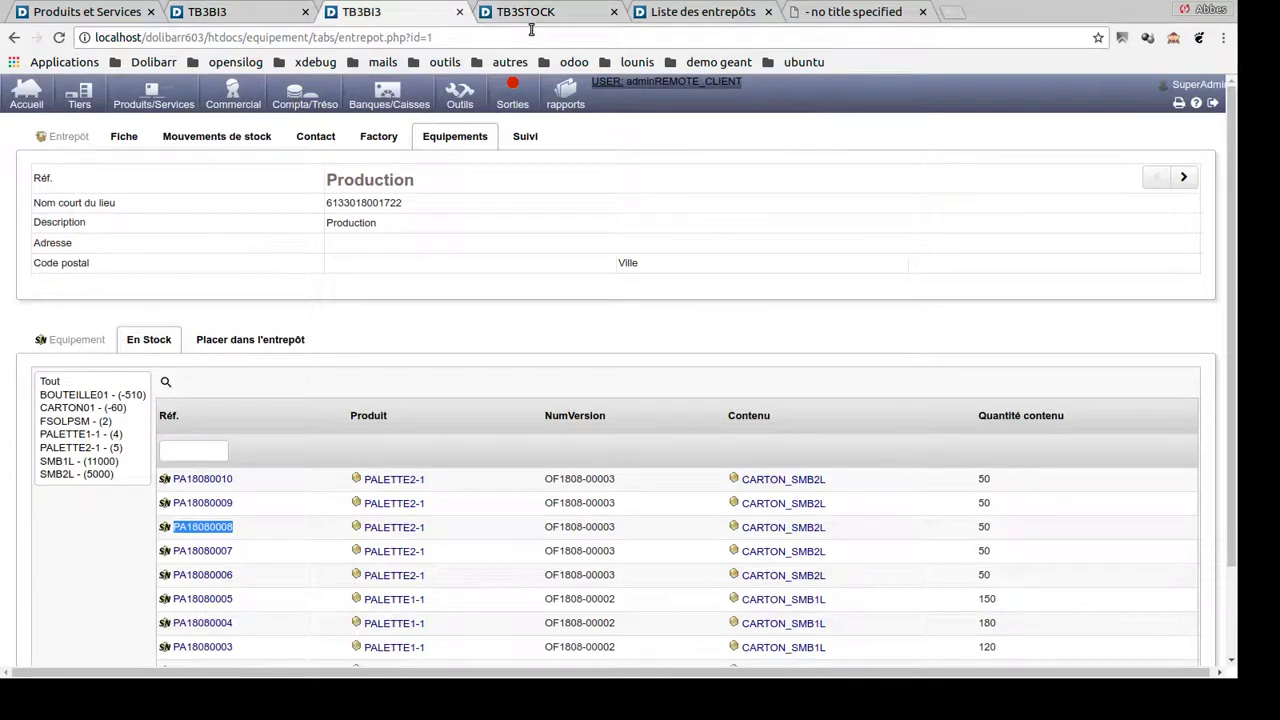
left_click(690, 15)
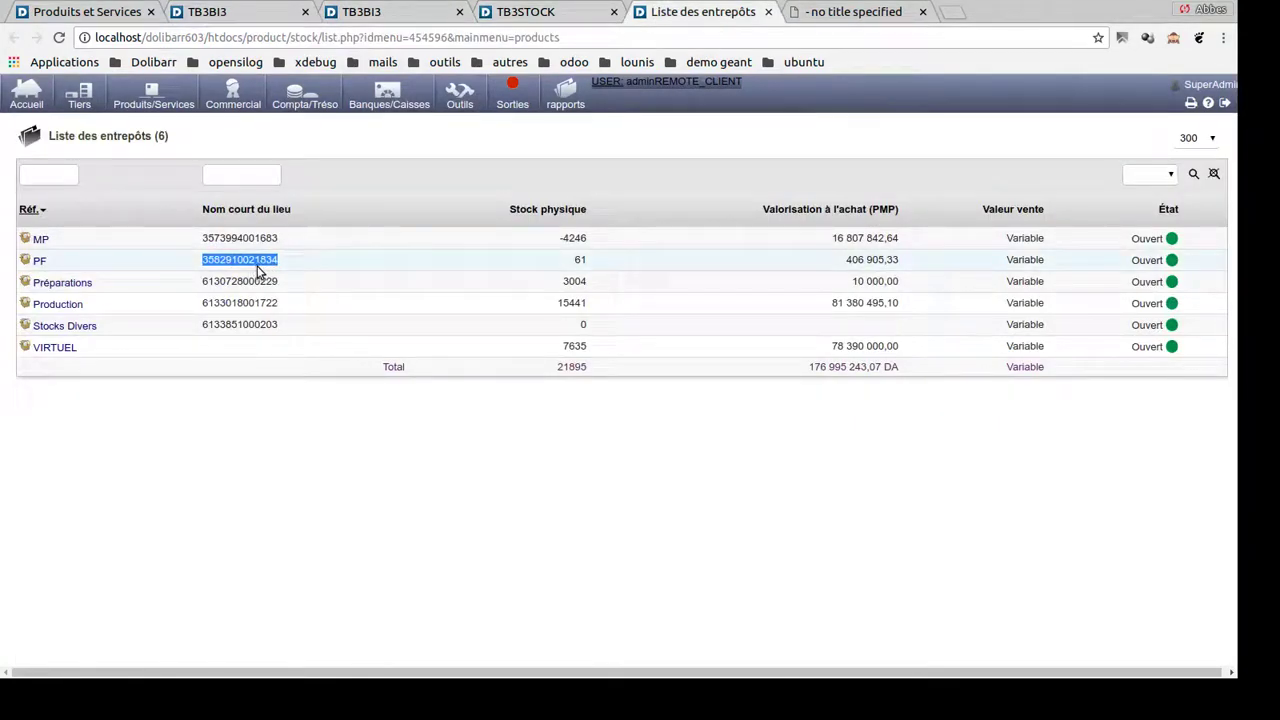
left_click(545, 15)
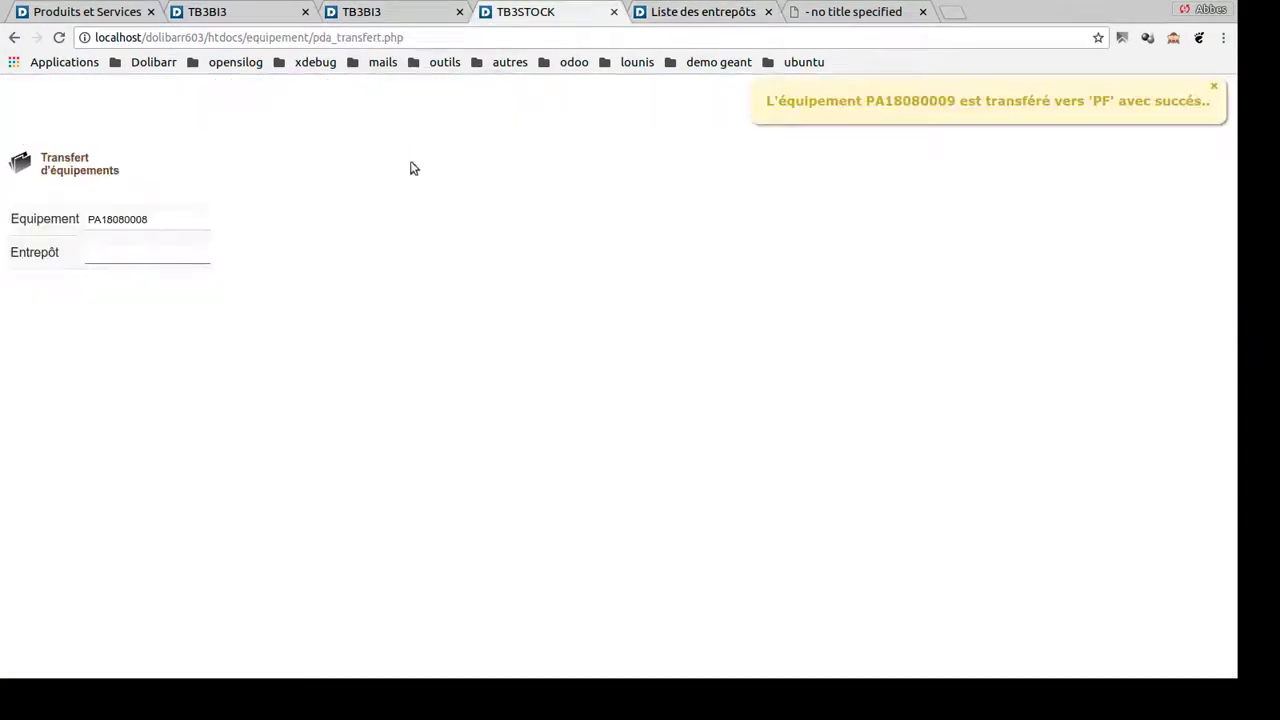
type("PF")
key("Return")
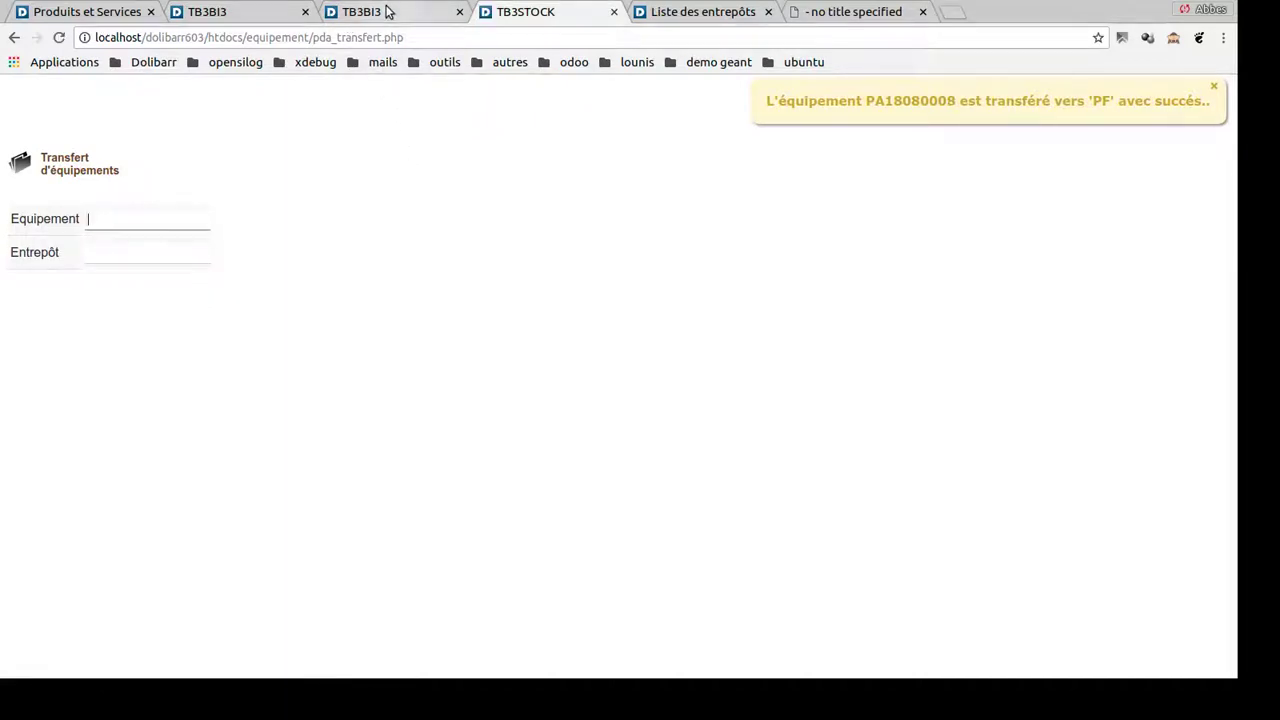
left_click(390, 18)
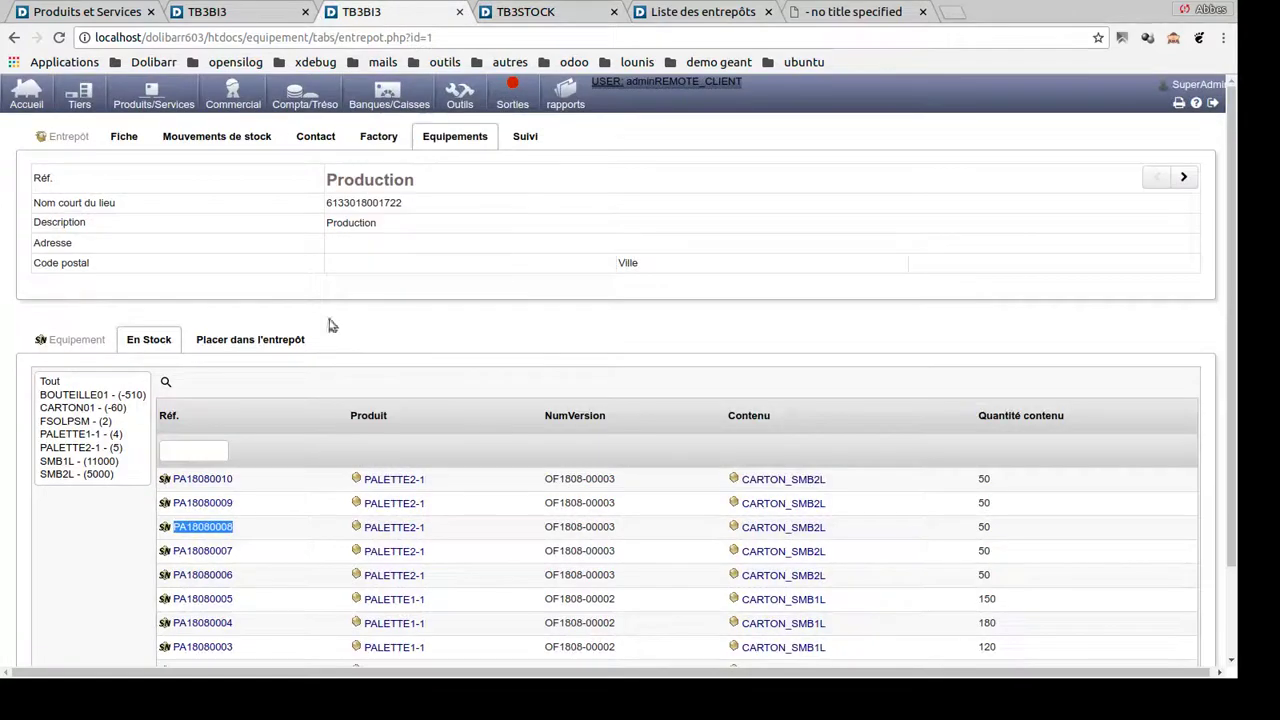
left_click(240, 553)
left_click_drag(240, 553, 171, 551)
key("ctrl+c")
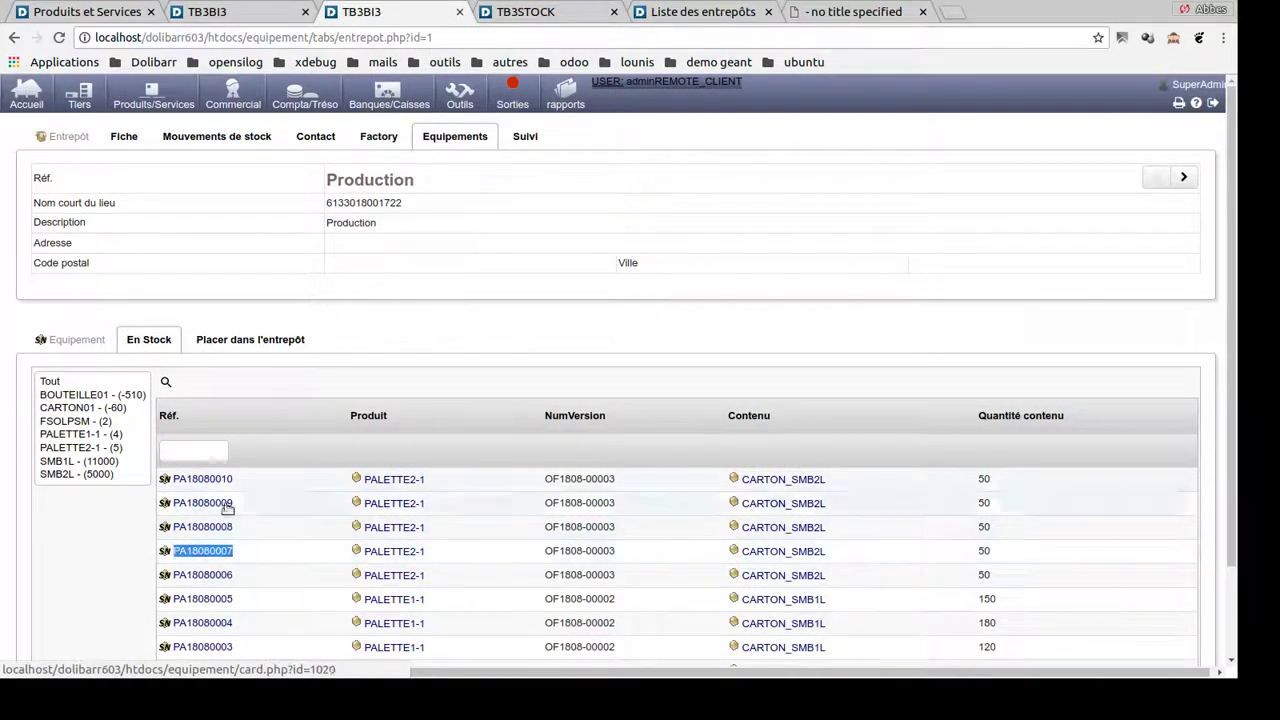
left_click(535, 14)
key("ctrl+v")
key("Tab")
type("3562910021834")
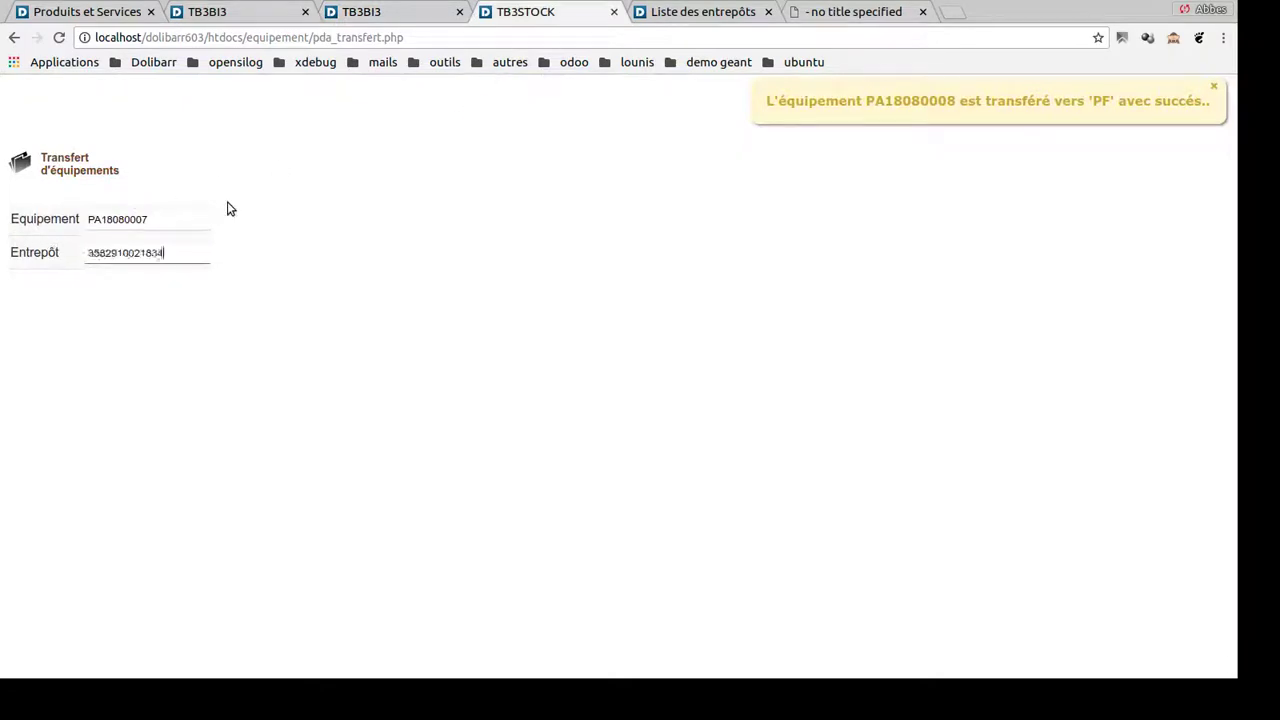
key("Return")
left_click(358, 12)
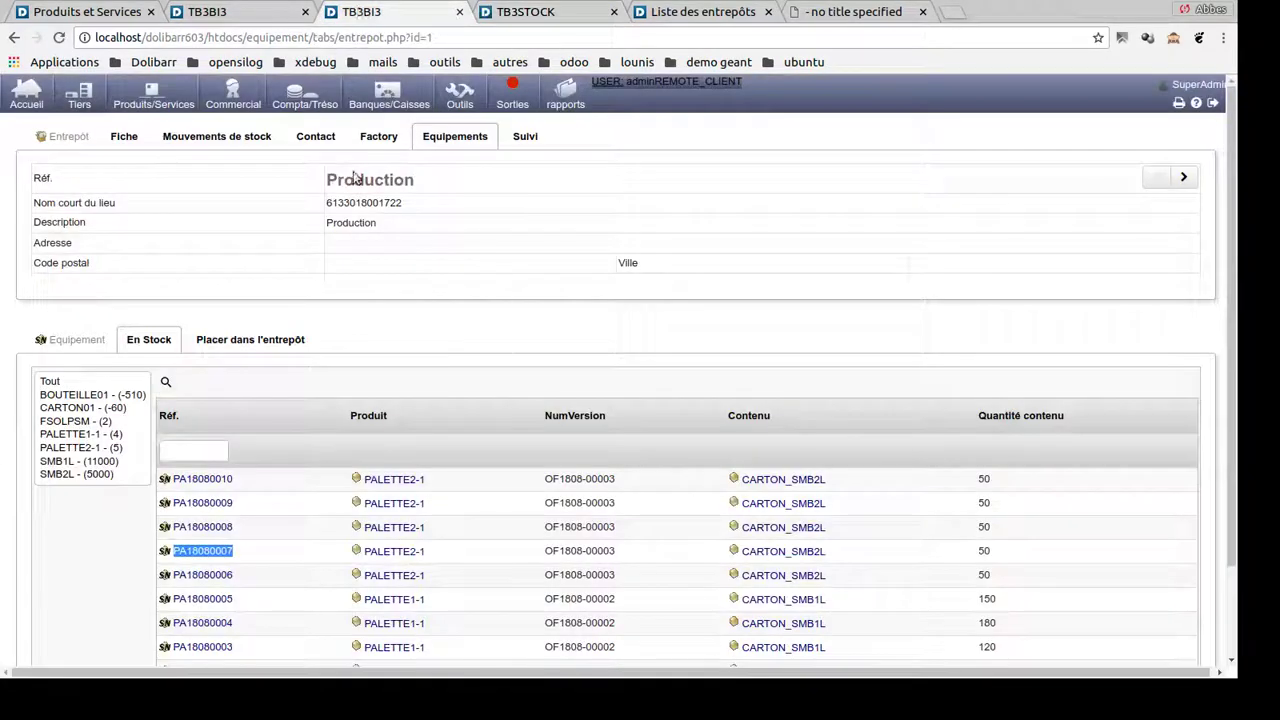
left_click(249, 572)
double_click(200, 576)
key("ctrl+c")
left_click_drag(240, 572, 183, 573)
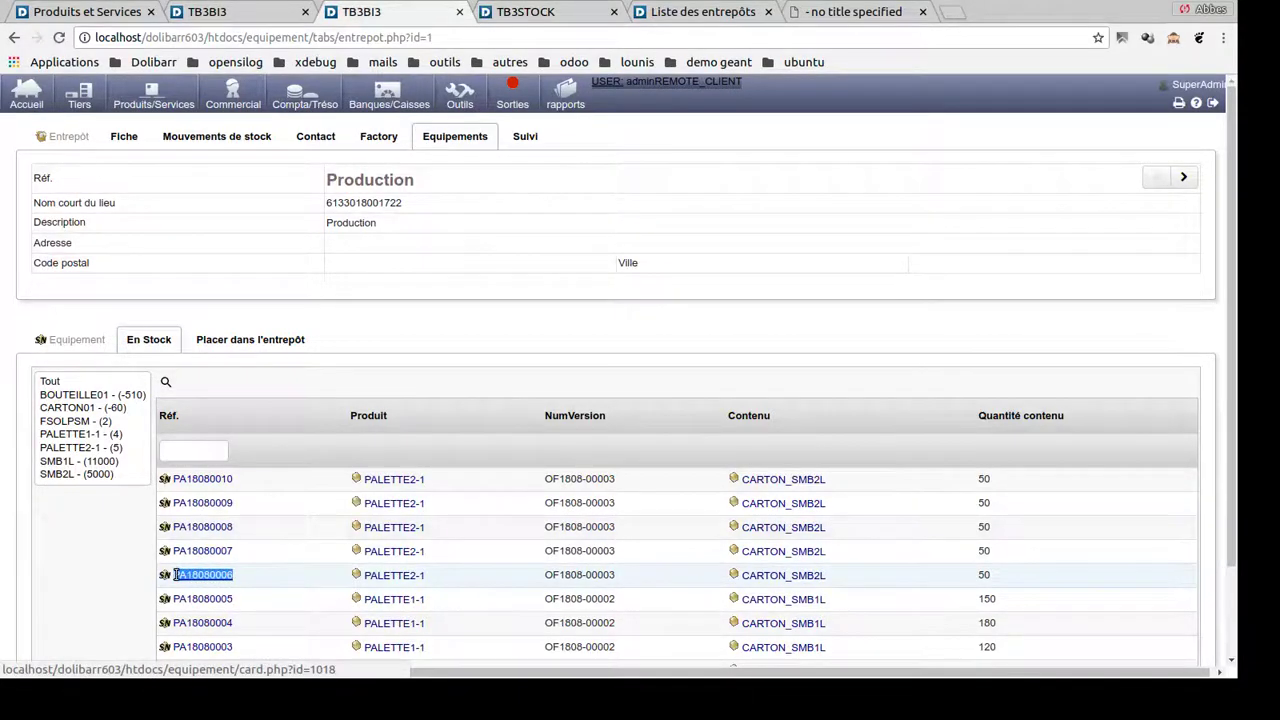
left_click(508, 14)
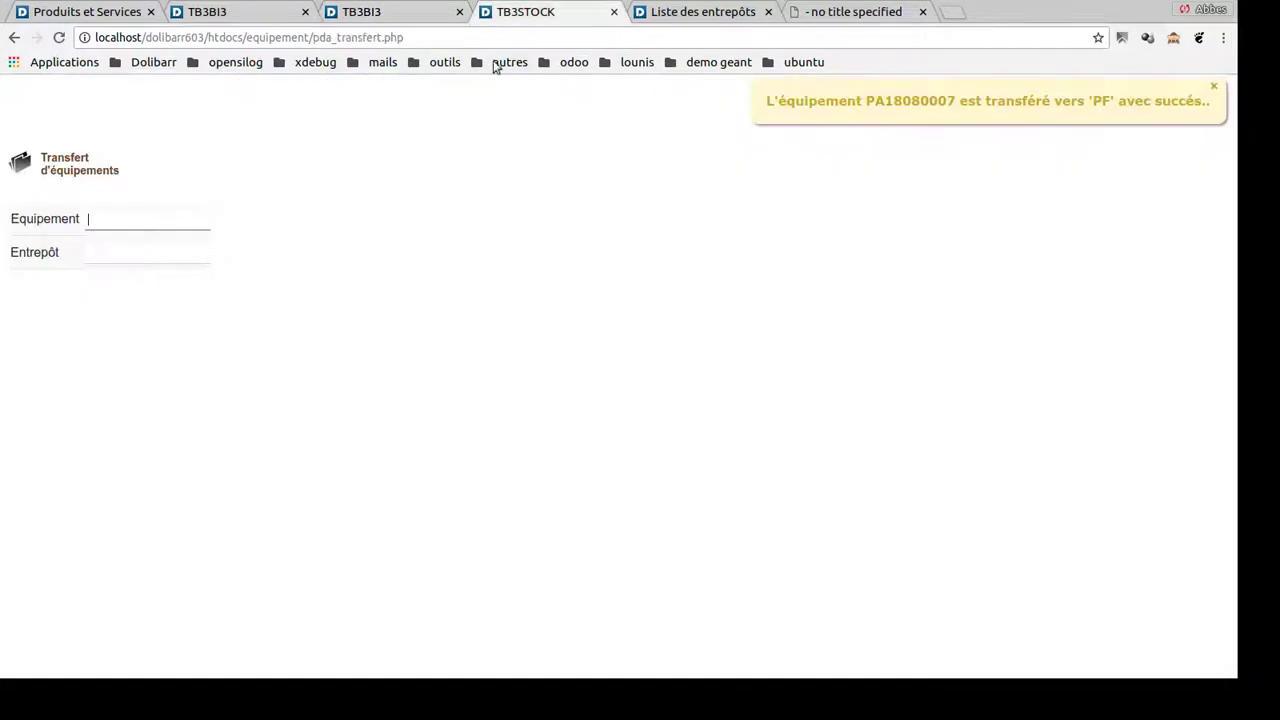
key("ctrl+v")
left_click(189, 252)
key("ctrl+v")
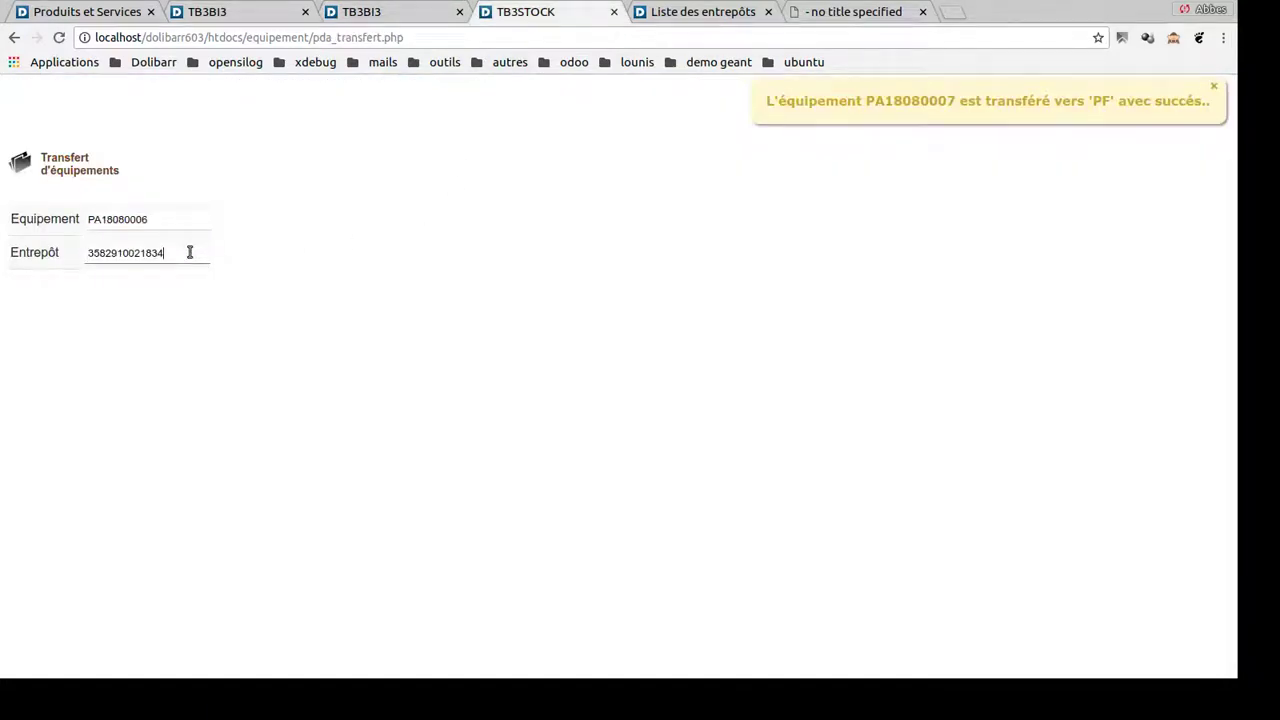
key("Return")
left_click(374, 14)
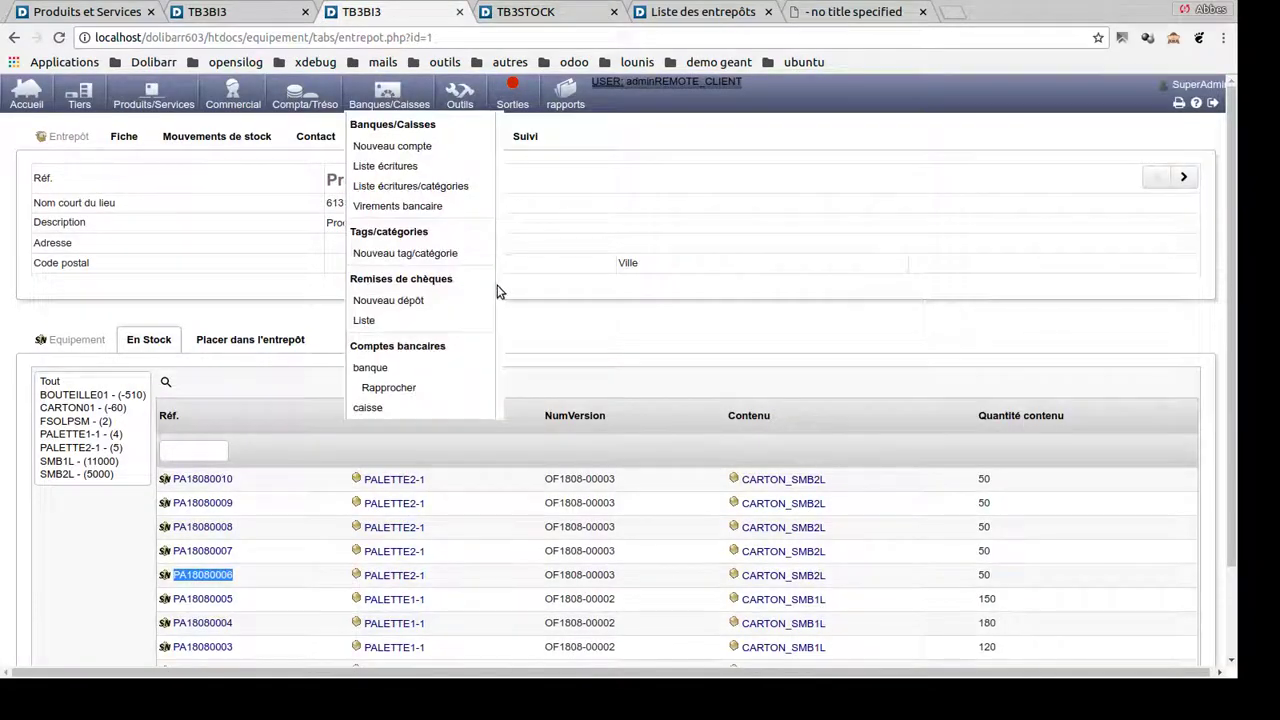
scroll(661, 320, "down", 2)
left_click_drag(248, 494, 170, 493)
key("ctrl+c")
left_click(527, 11)
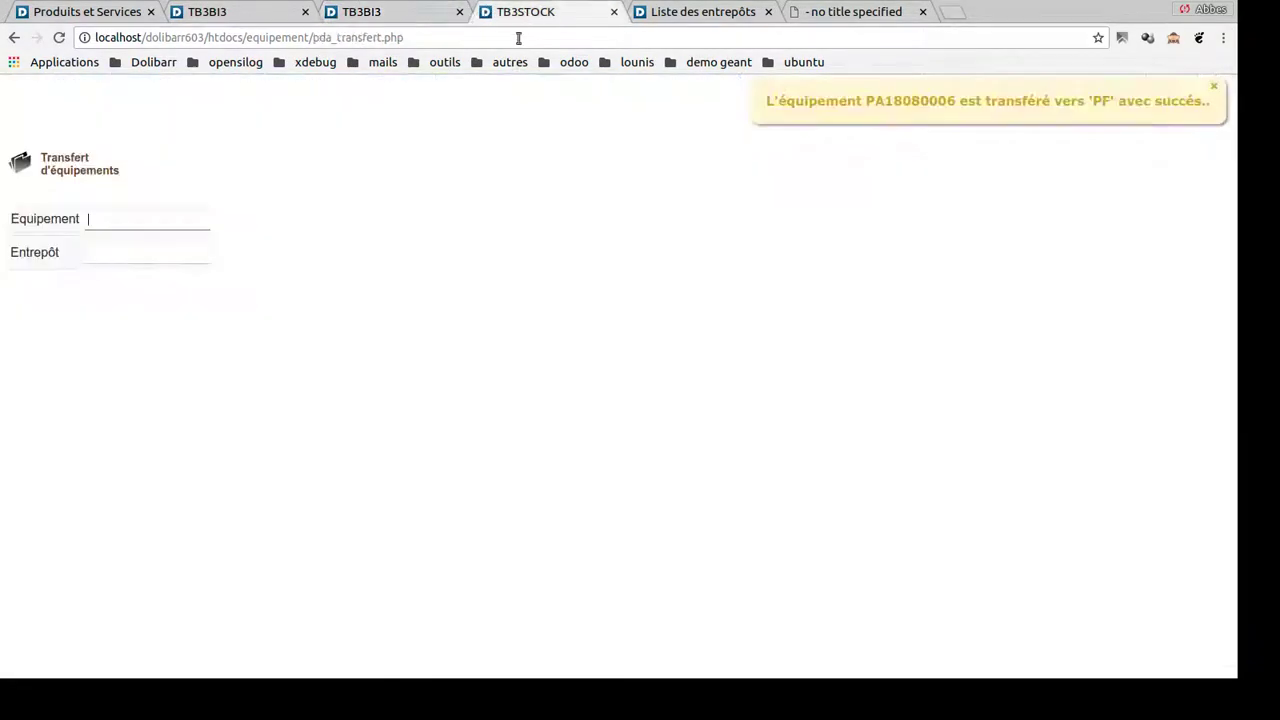
key("ctrl+v")
left_click(194, 250)
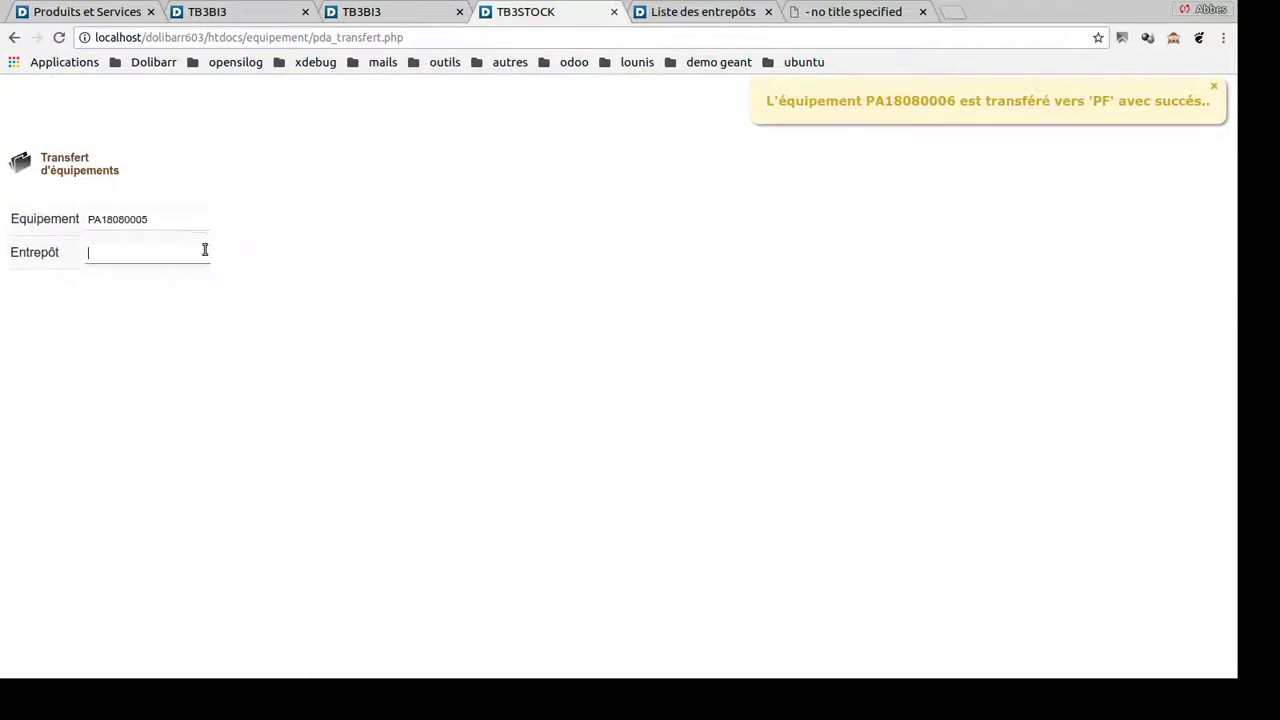
type("PF")
key("Return")
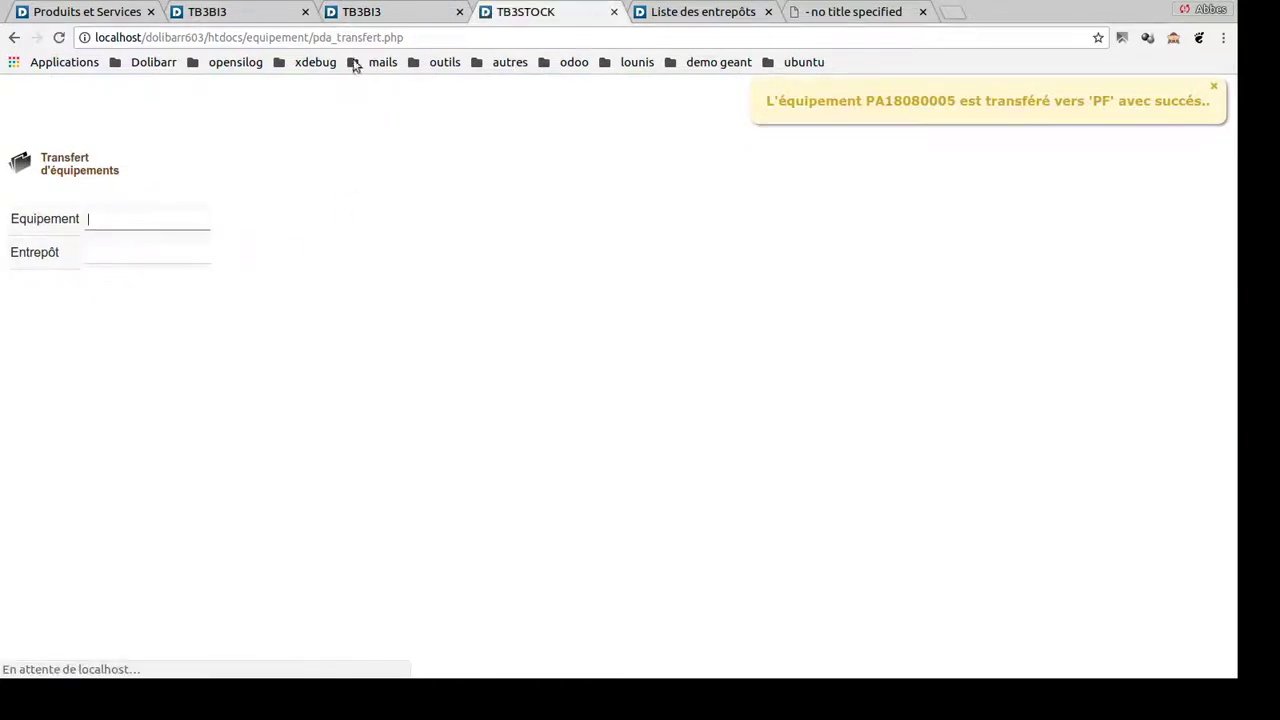
left_click(385, 11)
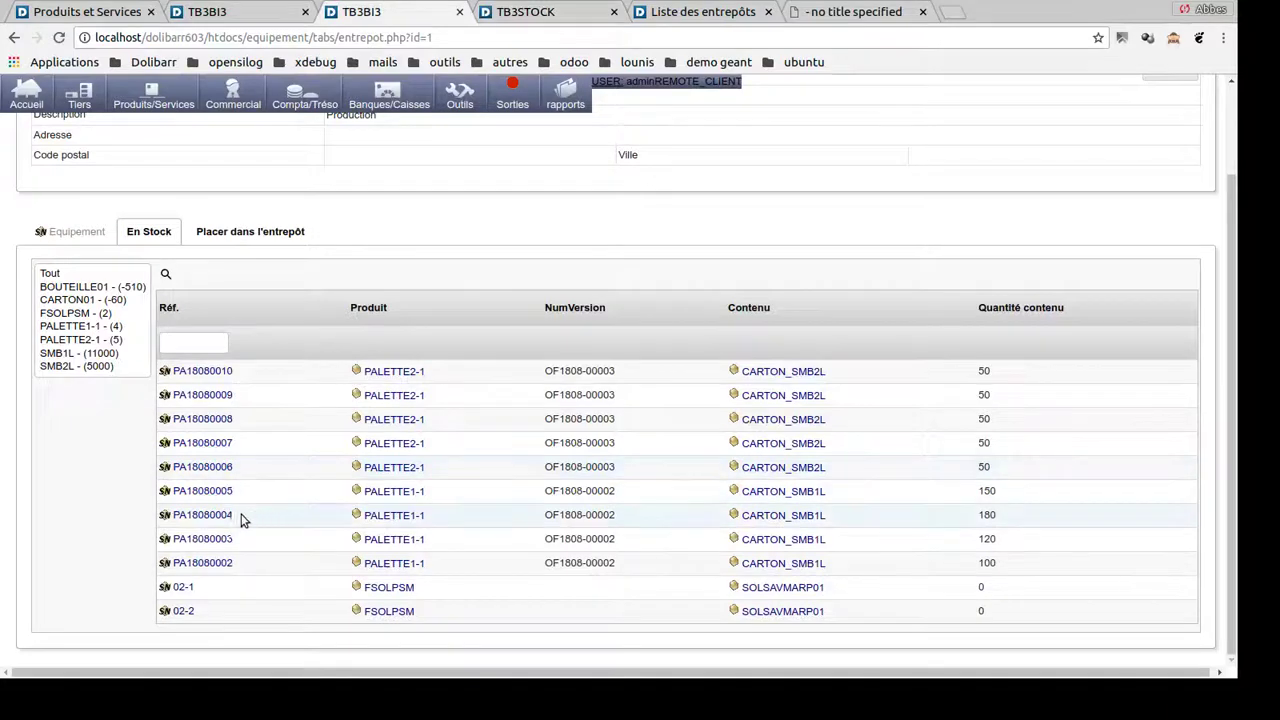
left_click_drag(249, 517, 190, 516)
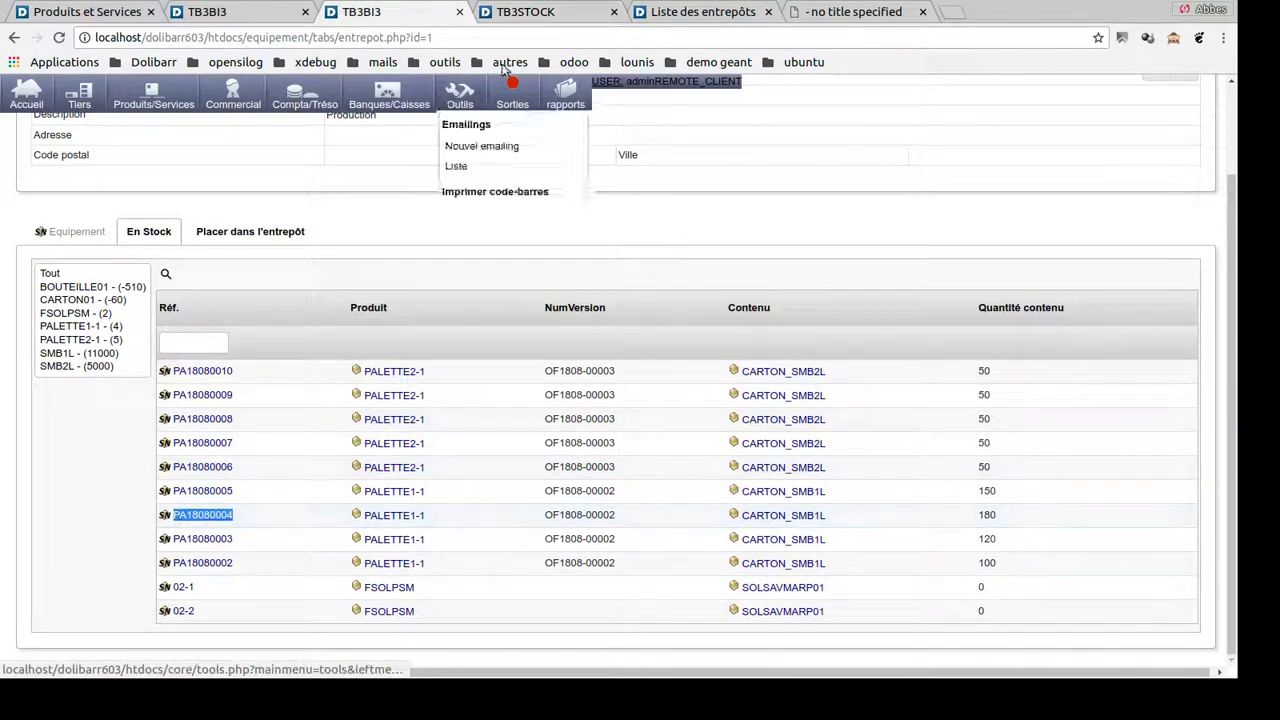
left_click(553, 12)
type("PA18080004")
key("Return")
type("PF")
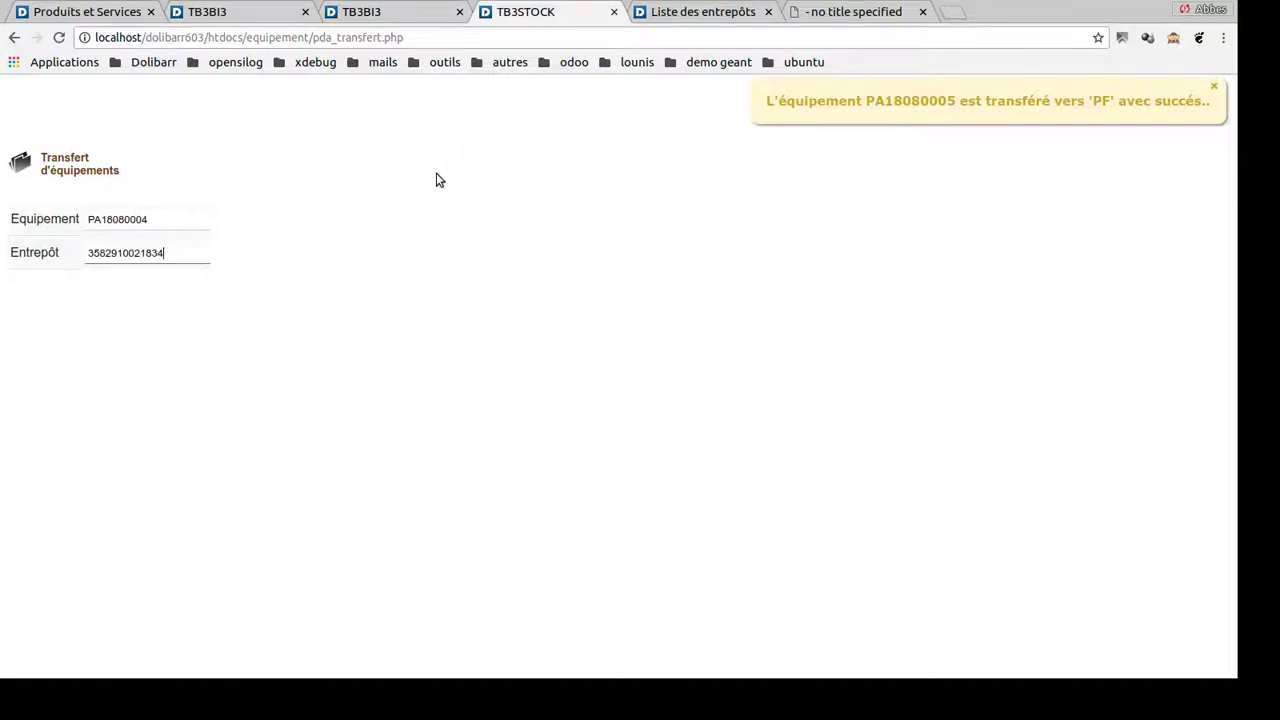
key("Return")
left_click(360, 12)
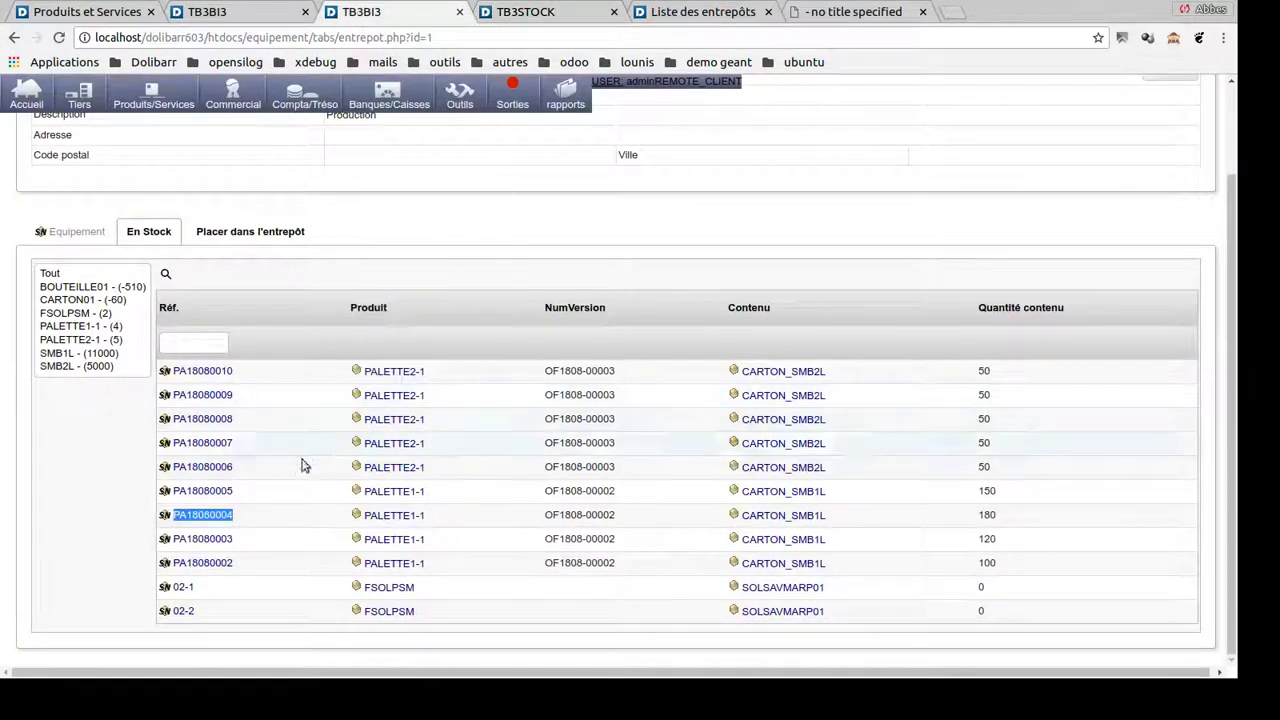
left_click_drag(246, 537, 173, 540)
key("ctrl+c")
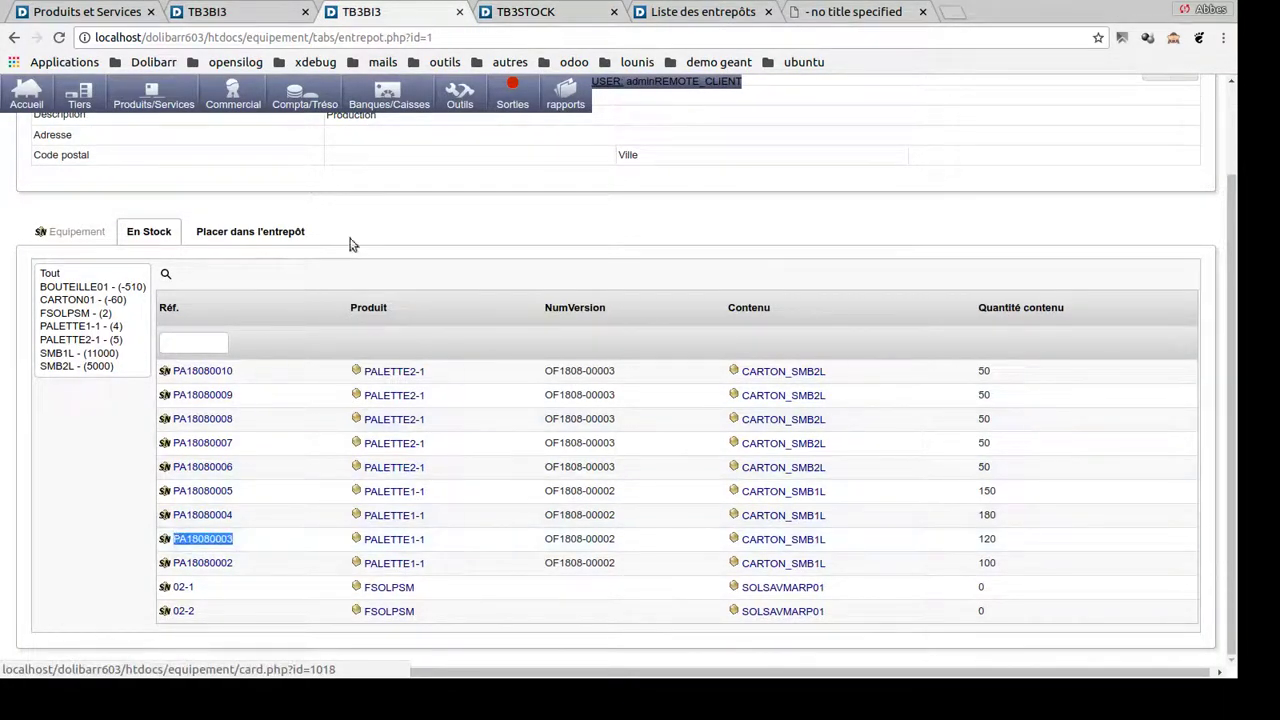
left_click(520, 14)
left_click(173, 210)
key("ctrl+v")
key("Tab")
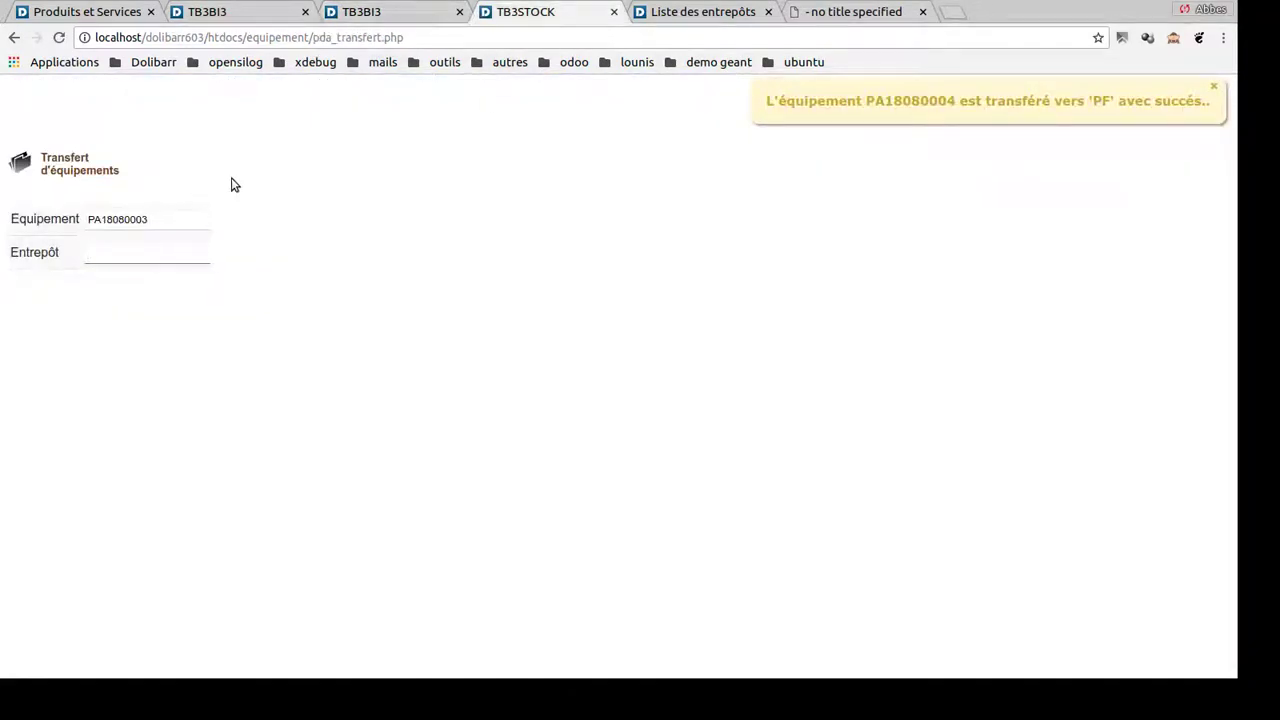
key("ctrl+v")
key("Return")
left_click(400, 14)
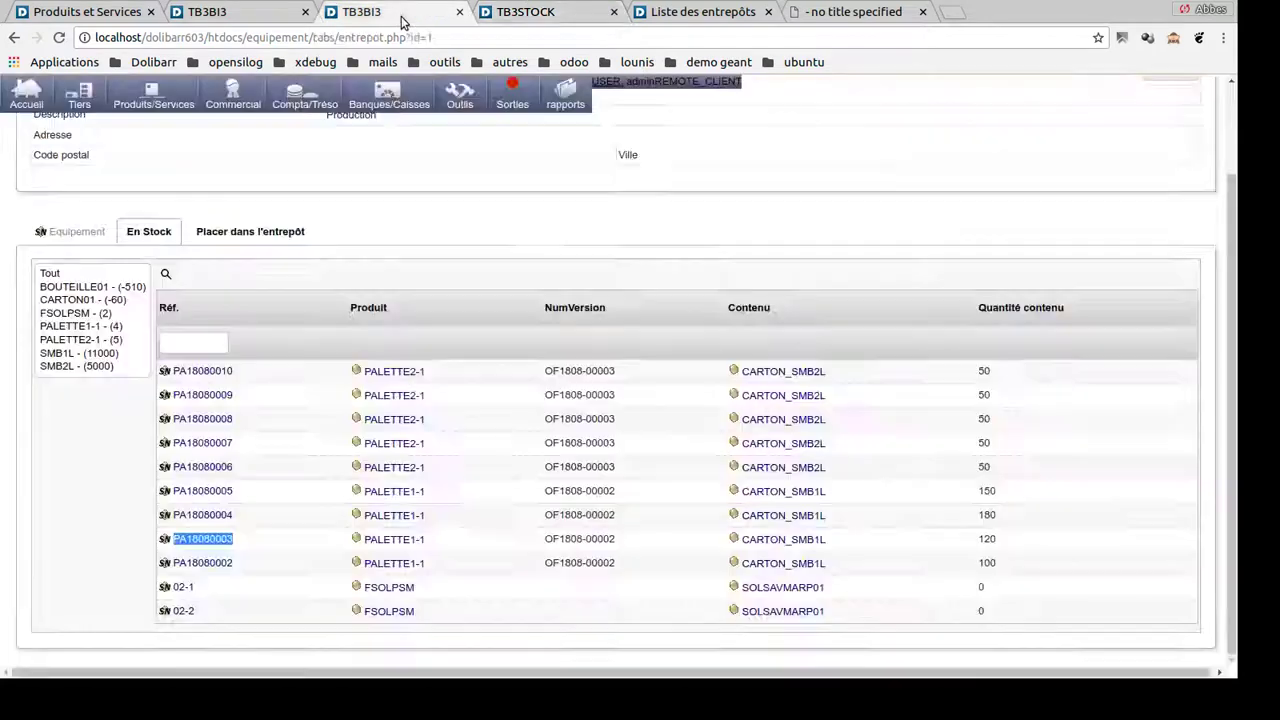
left_click_drag(238, 566, 166, 565)
key("ctrl+c")
left_click(514, 12)
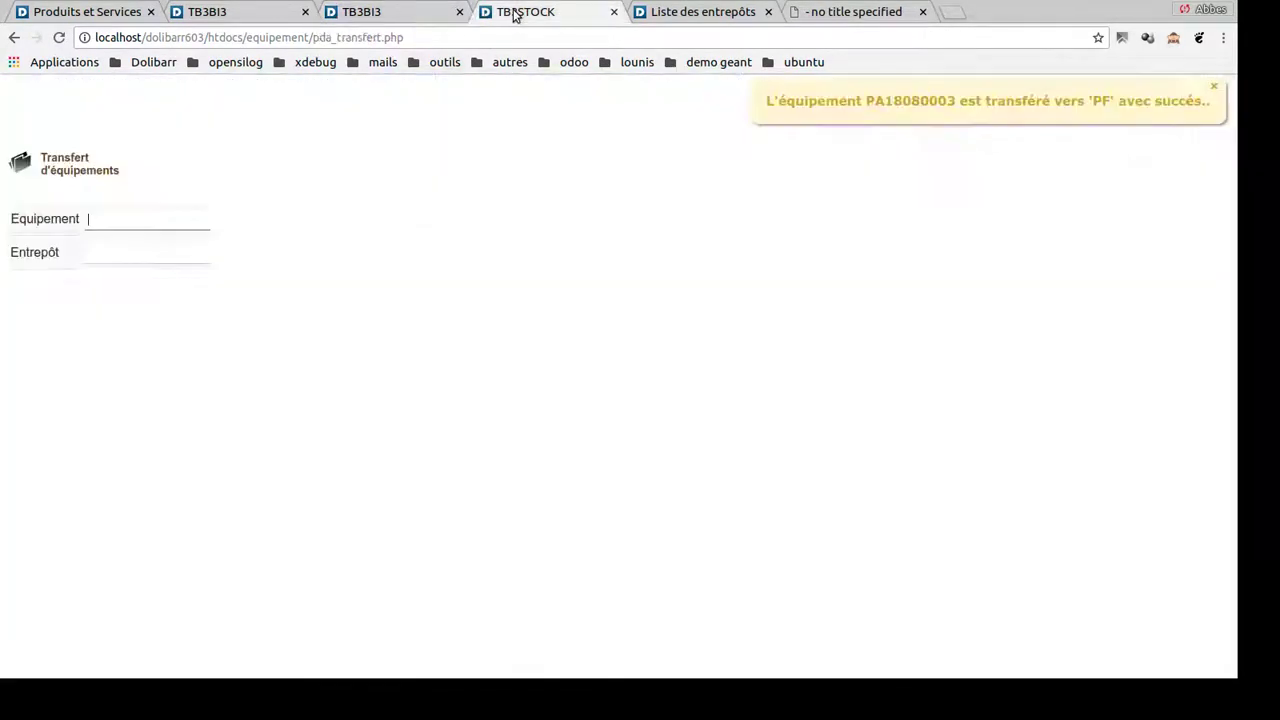
middle_click(192, 224)
key("Tab")
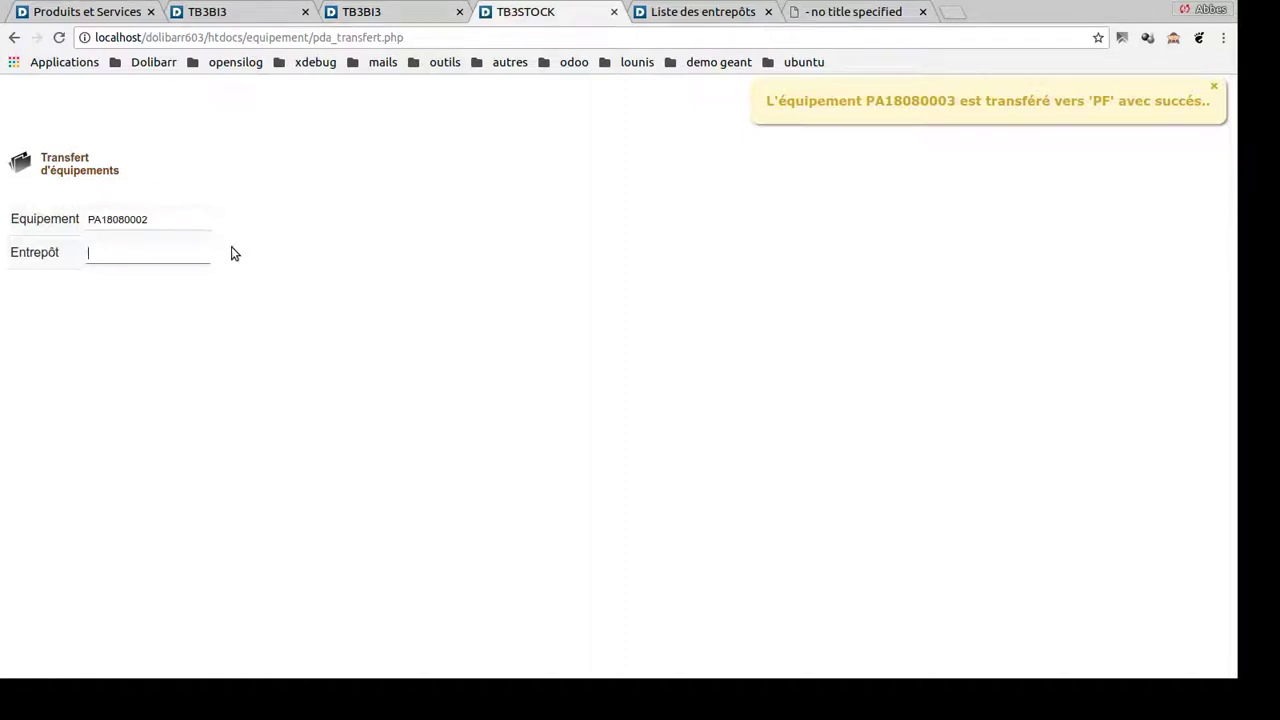
type("PF")
key("Return")
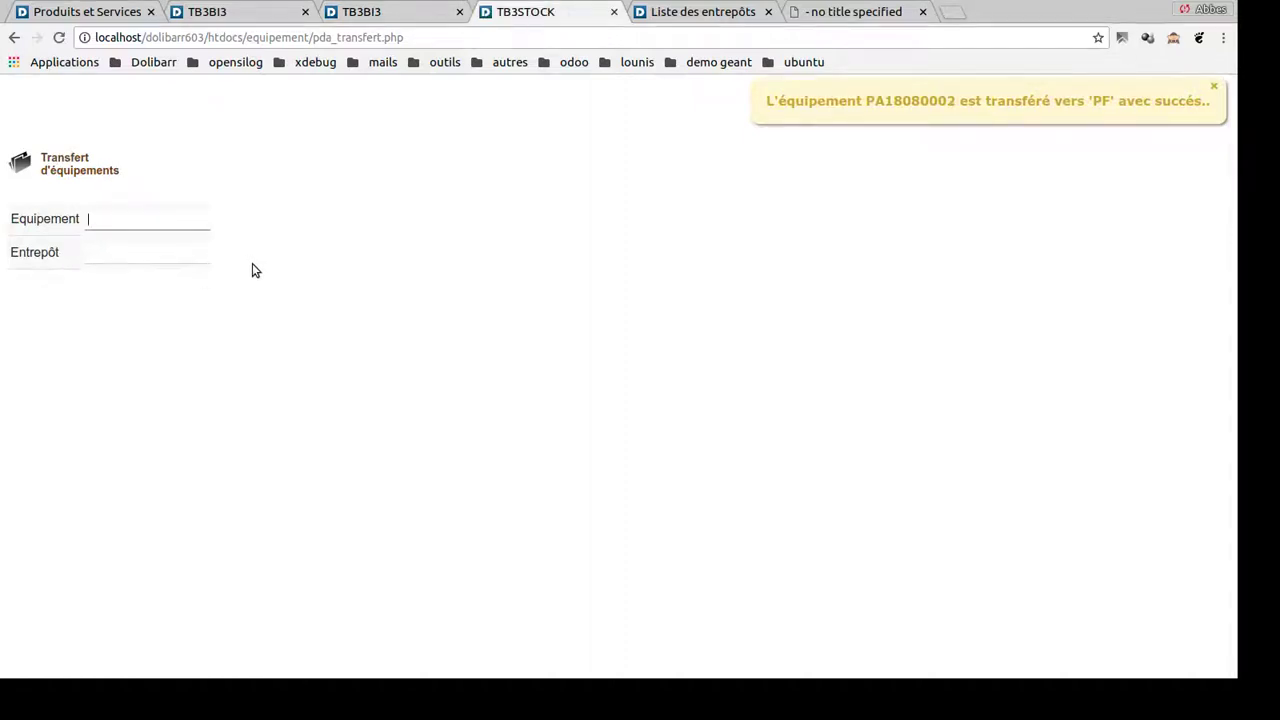
- Open the PF warehouse's card from the warehouse list to view its product stock
left_click(669, 11)
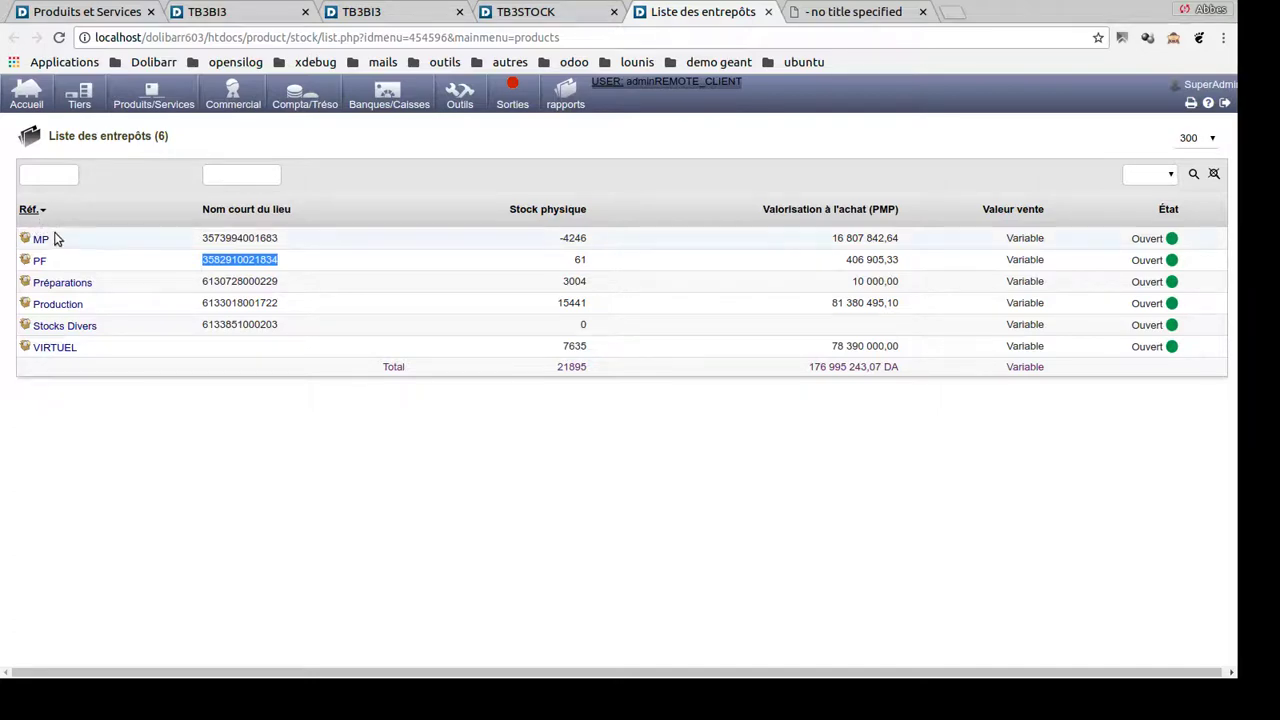
left_click(42, 262)
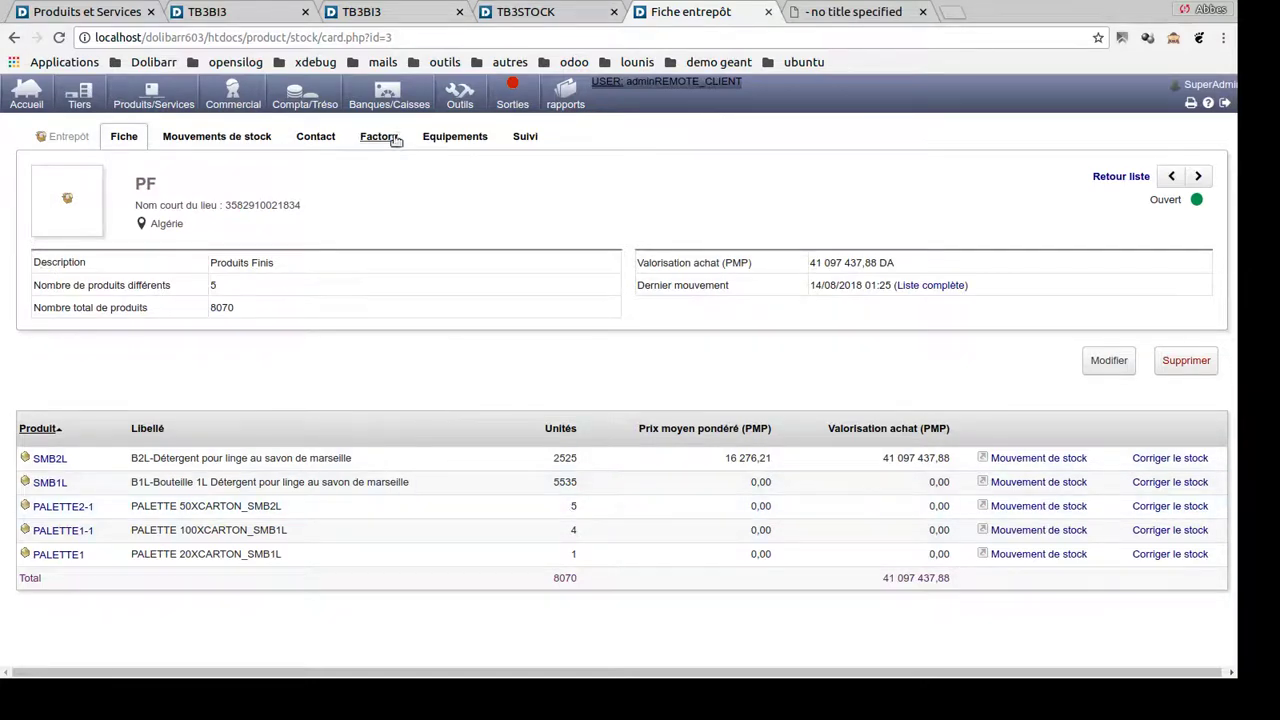
- Examine the pallets in stock in the PF warehouse's equipment list
left_click(440, 138)
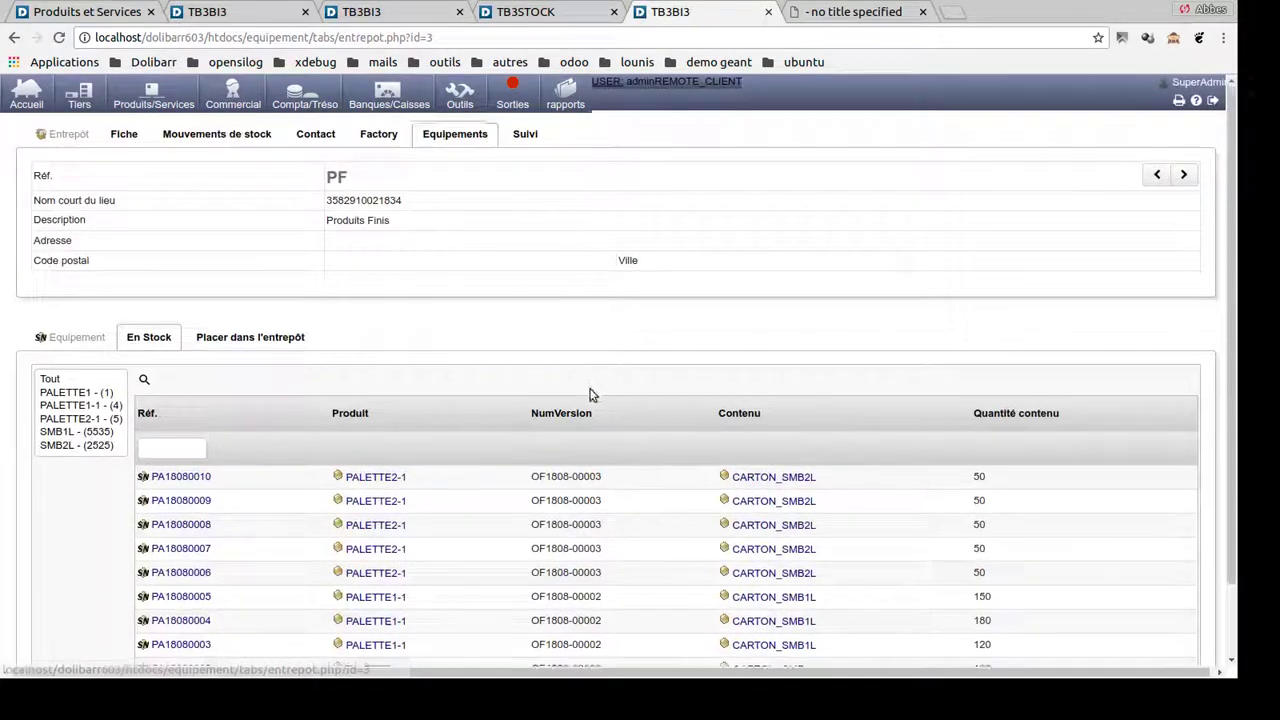
scroll(589, 391, "down", 2)
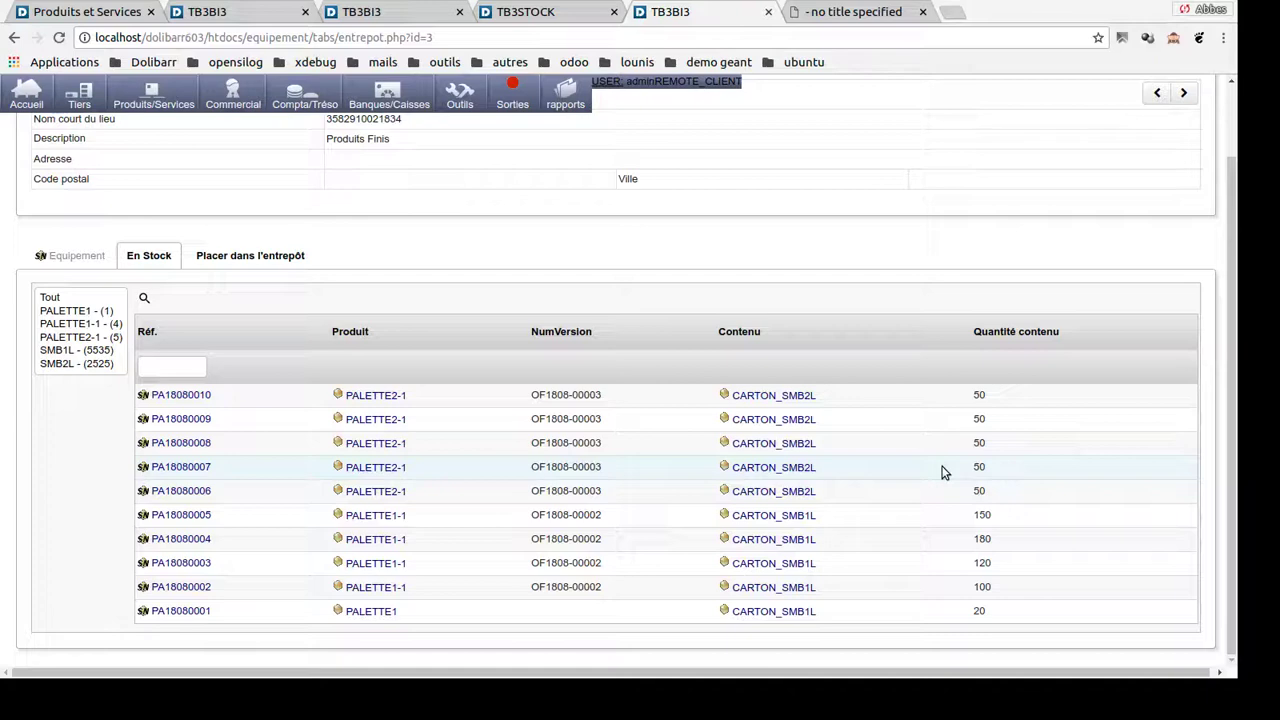
- Switch to the demo outline and close the PF warehouse, TB3STOCK and second TB3BI3 pages
left_click(830, 14)
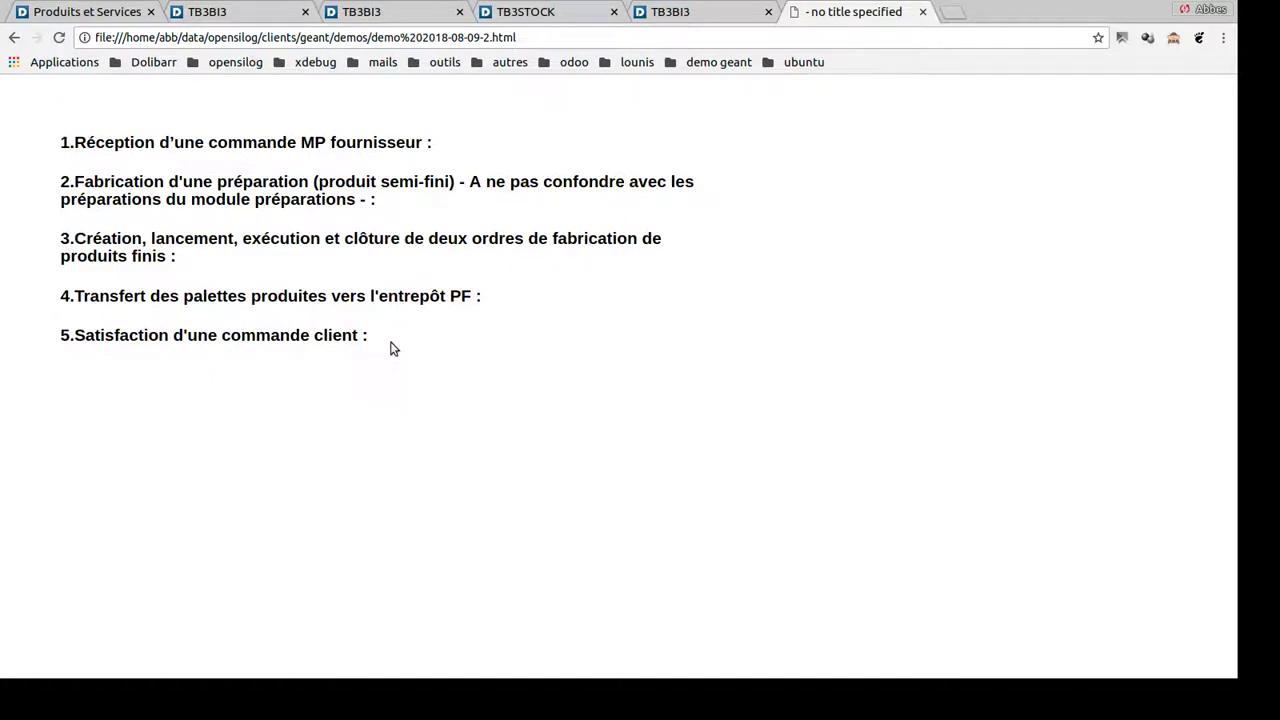
left_click(768, 12)
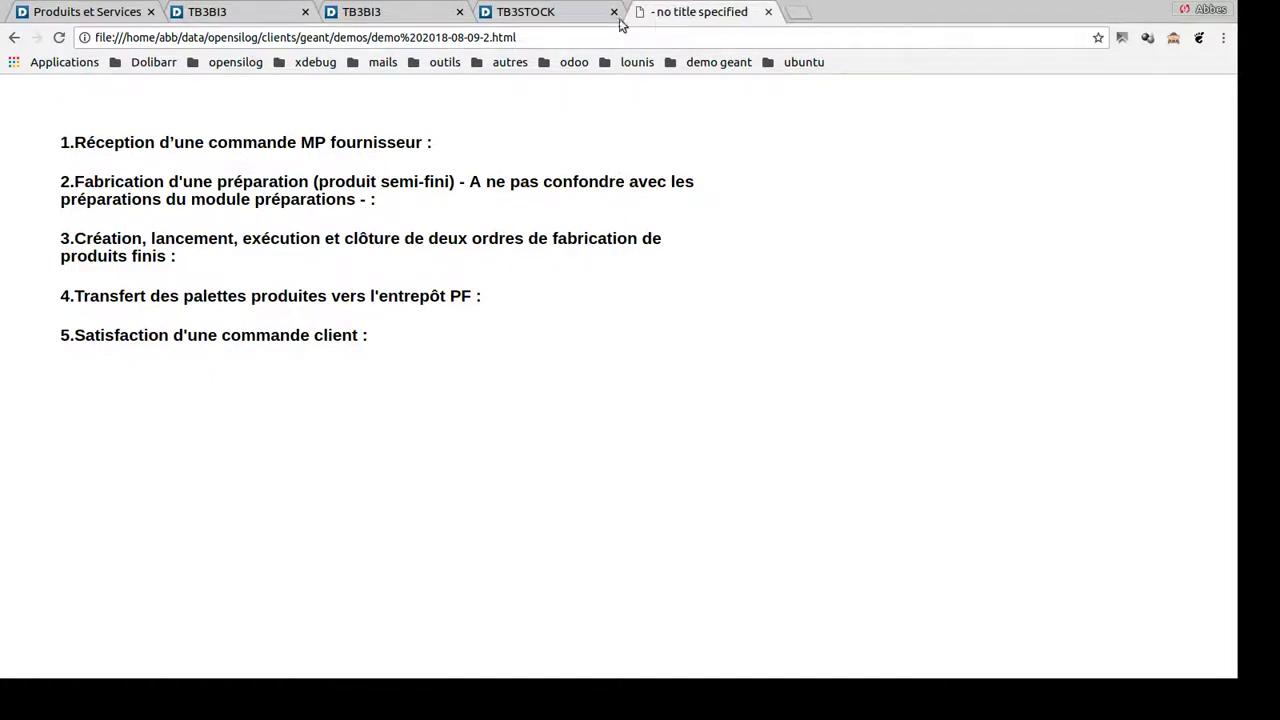
left_click(614, 12)
left_click(459, 12)
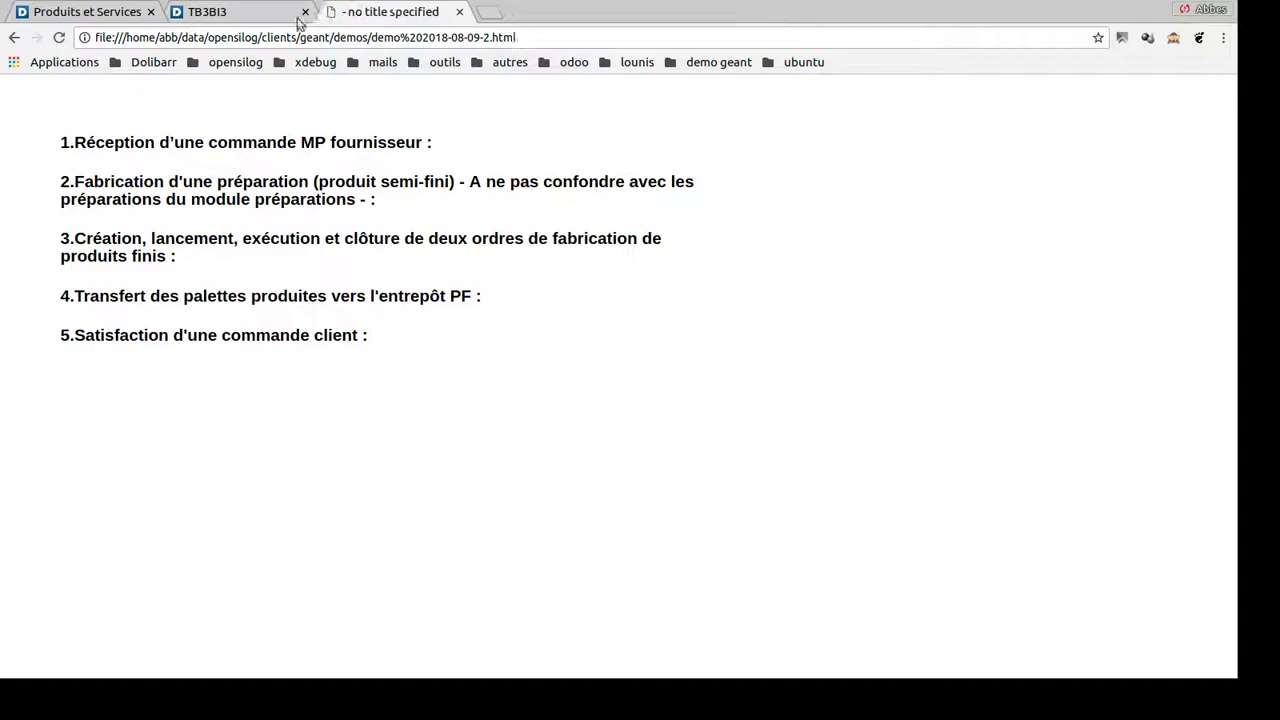
- Open client1's existing customer order from the customer order list and clone it with client1 as the third party
left_click(240, 14)
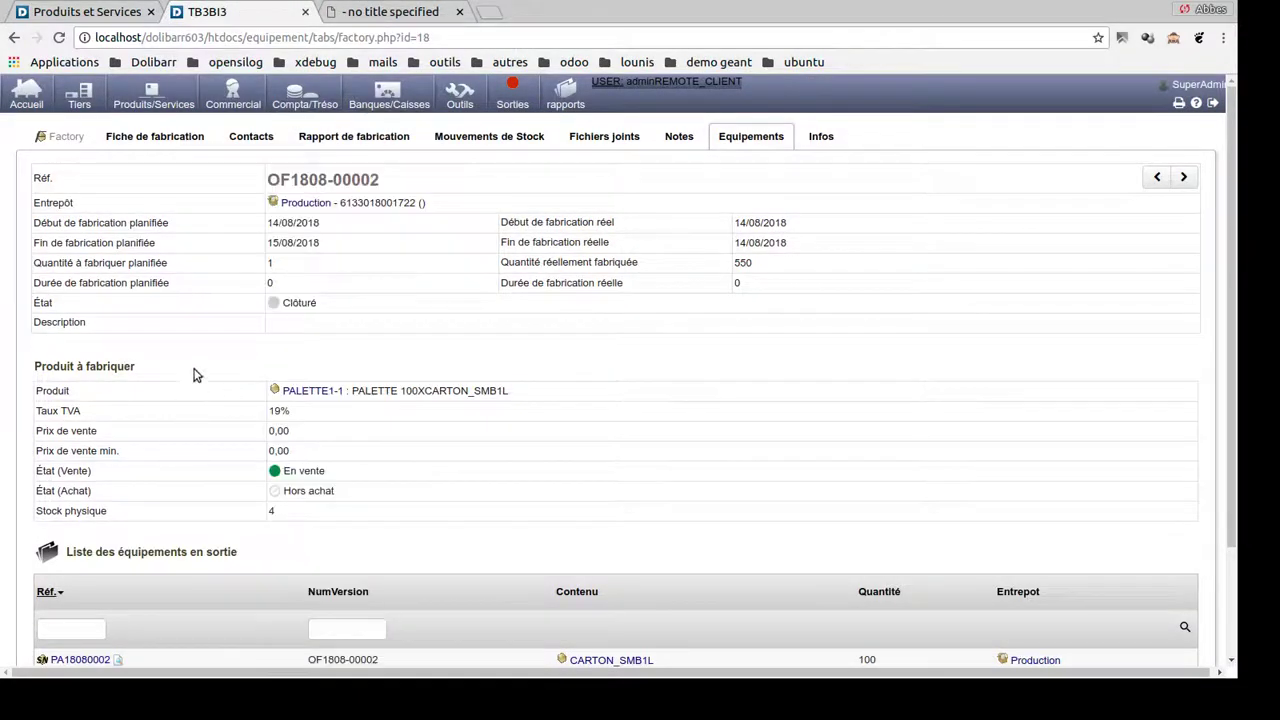
mouse_move(237, 106)
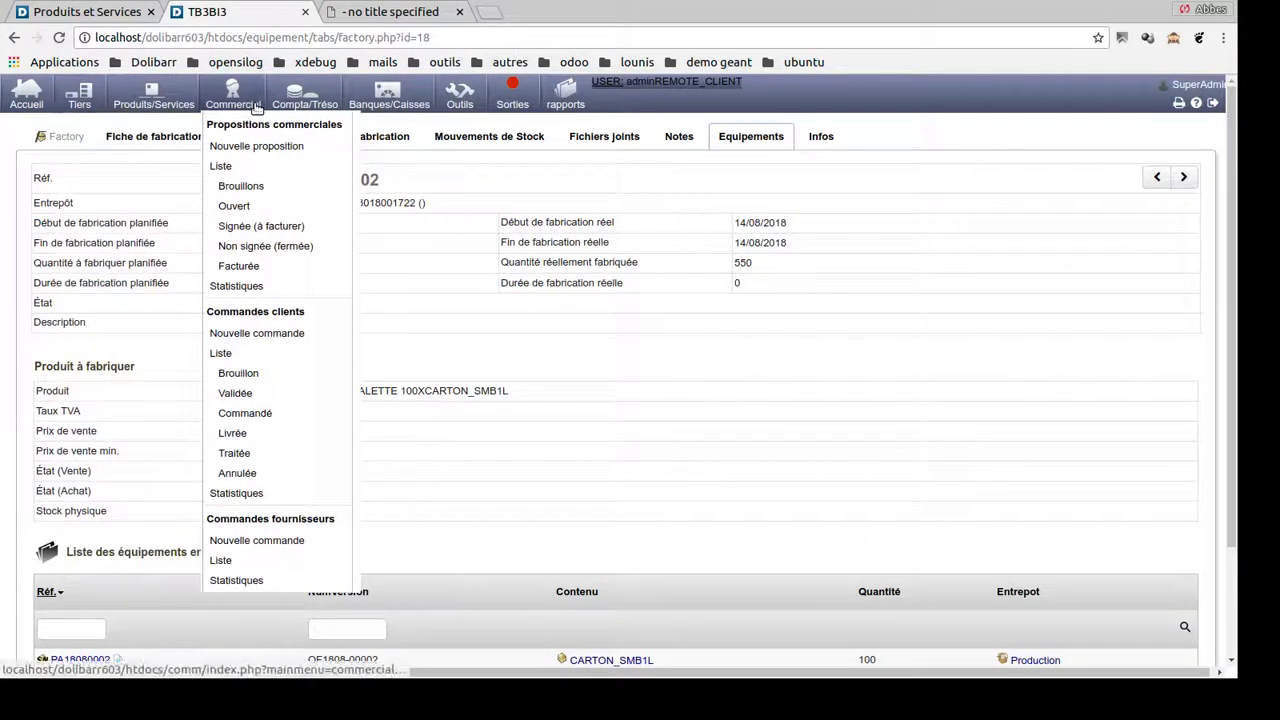
left_click(220, 354)
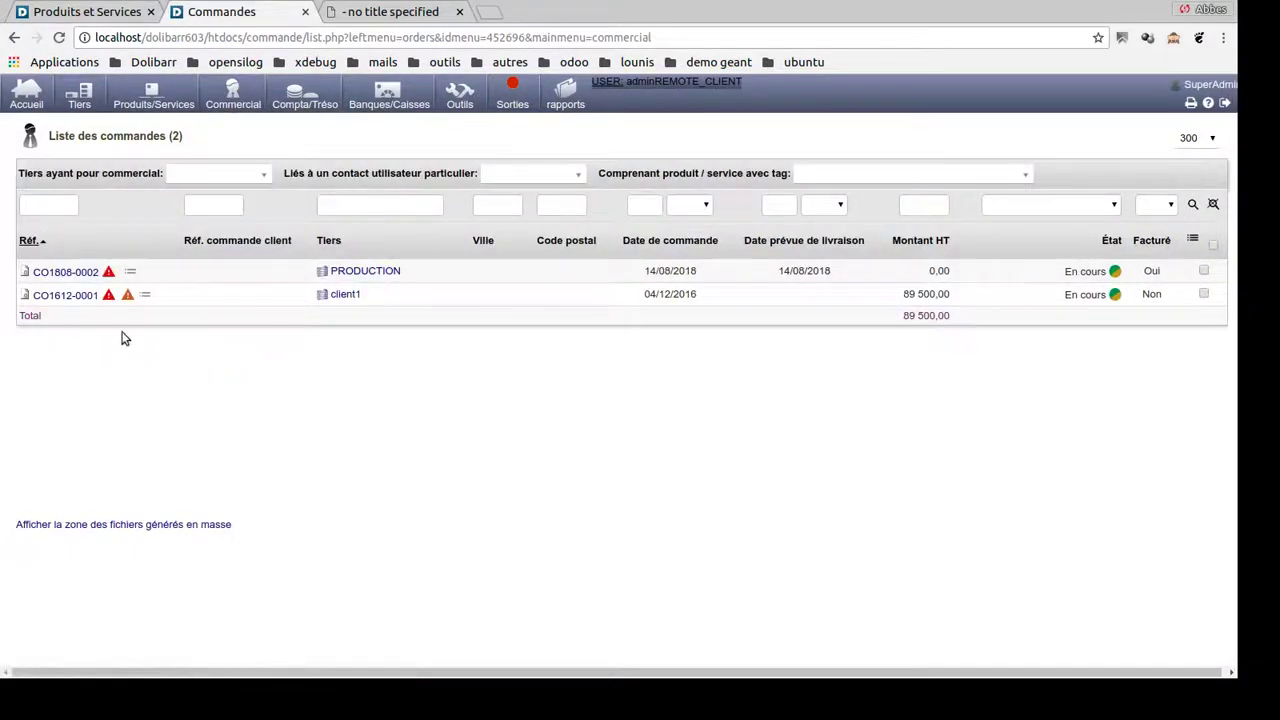
left_click(60, 298)
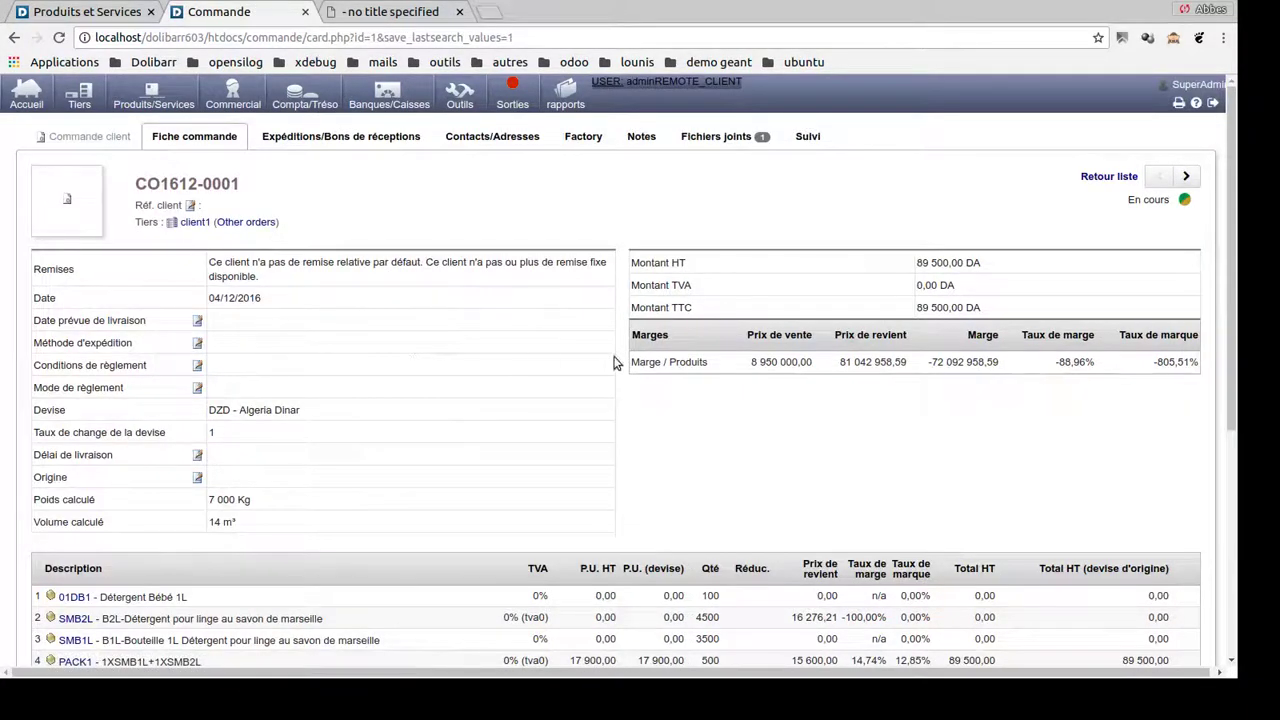
scroll(614, 362, "down", 4)
scroll(614, 362, "down", 1)
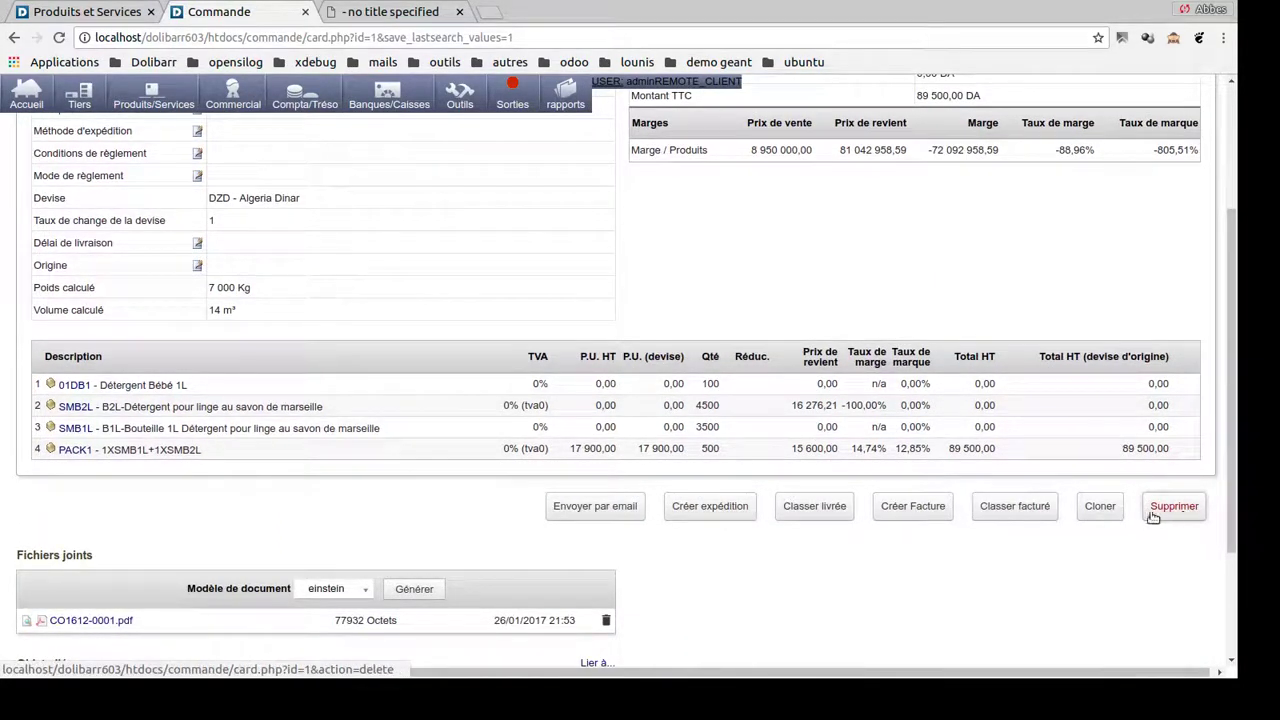
left_click(1106, 512)
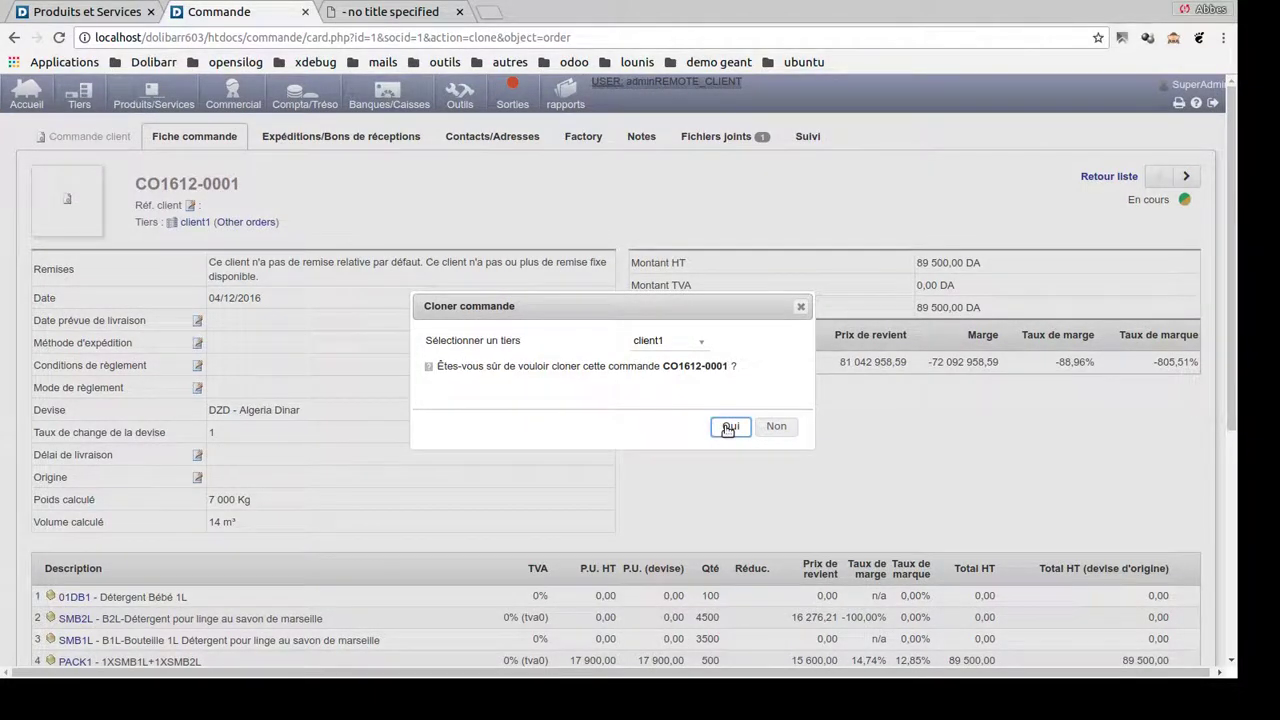
left_click(729, 427)
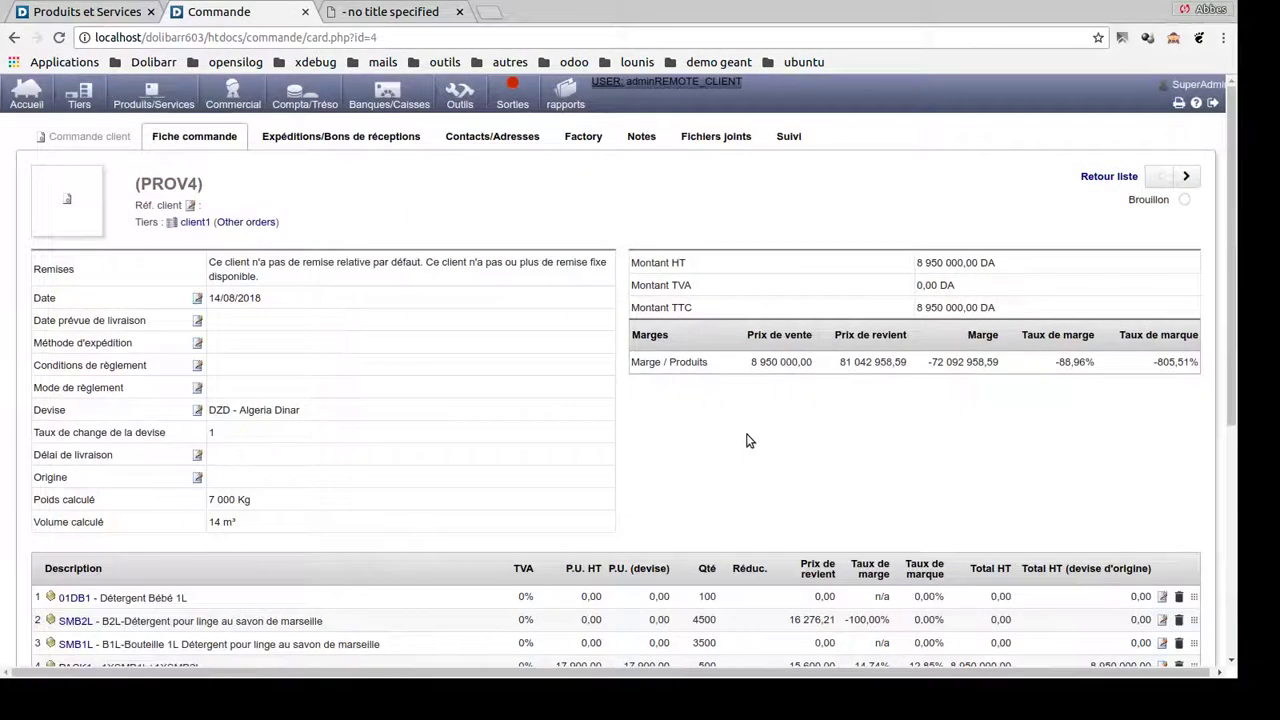
- Validate the cloned draft order for client1
scroll(748, 437, "down", 2)
scroll(748, 441, "down", 2)
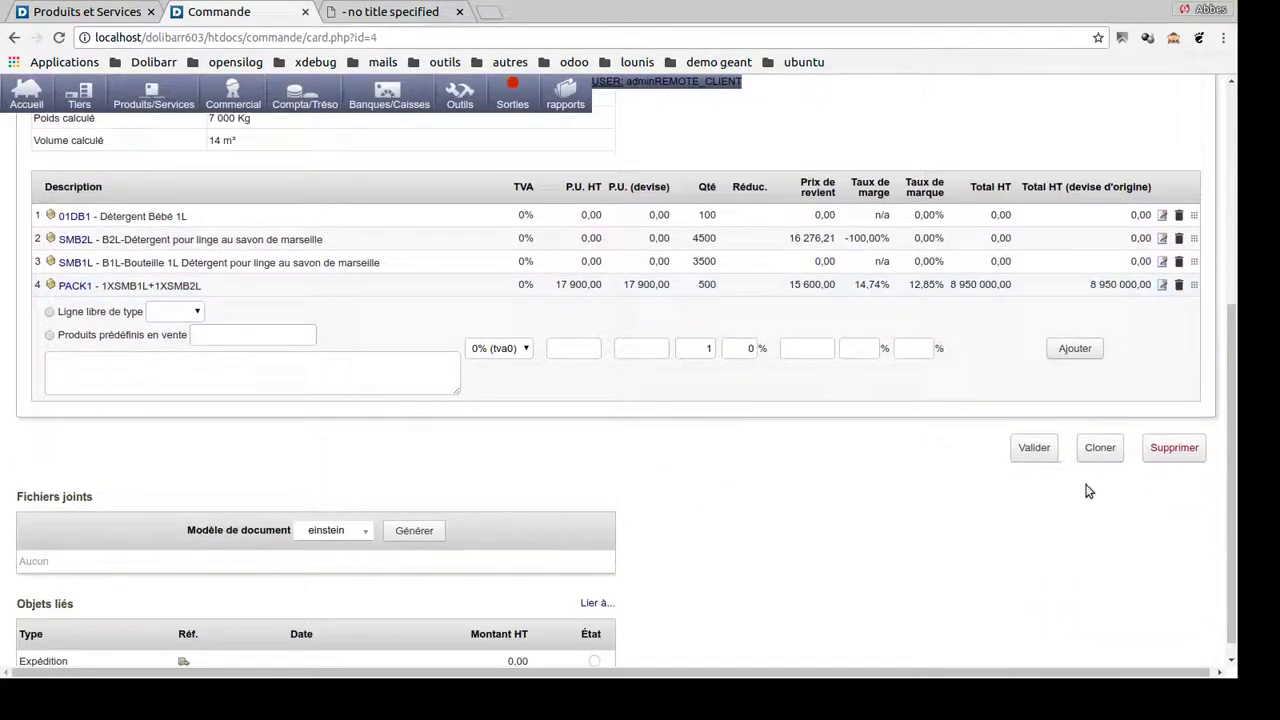
left_click(1035, 448)
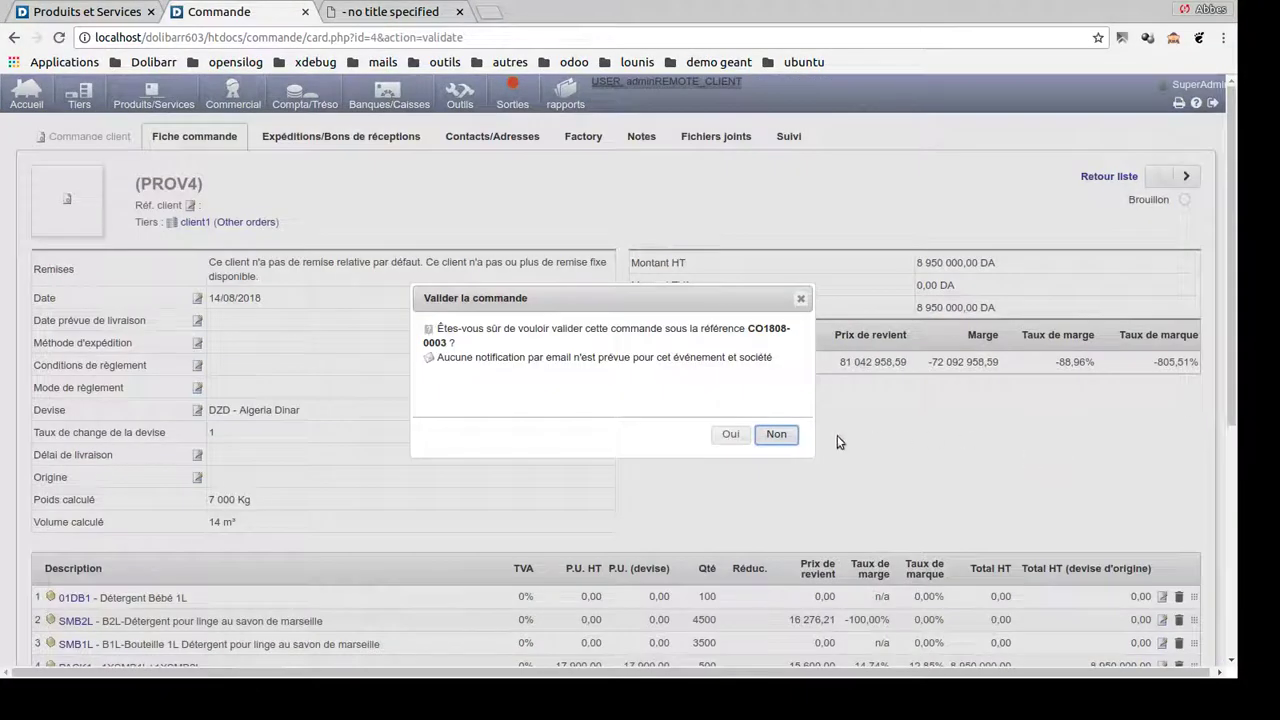
left_click(731, 434)
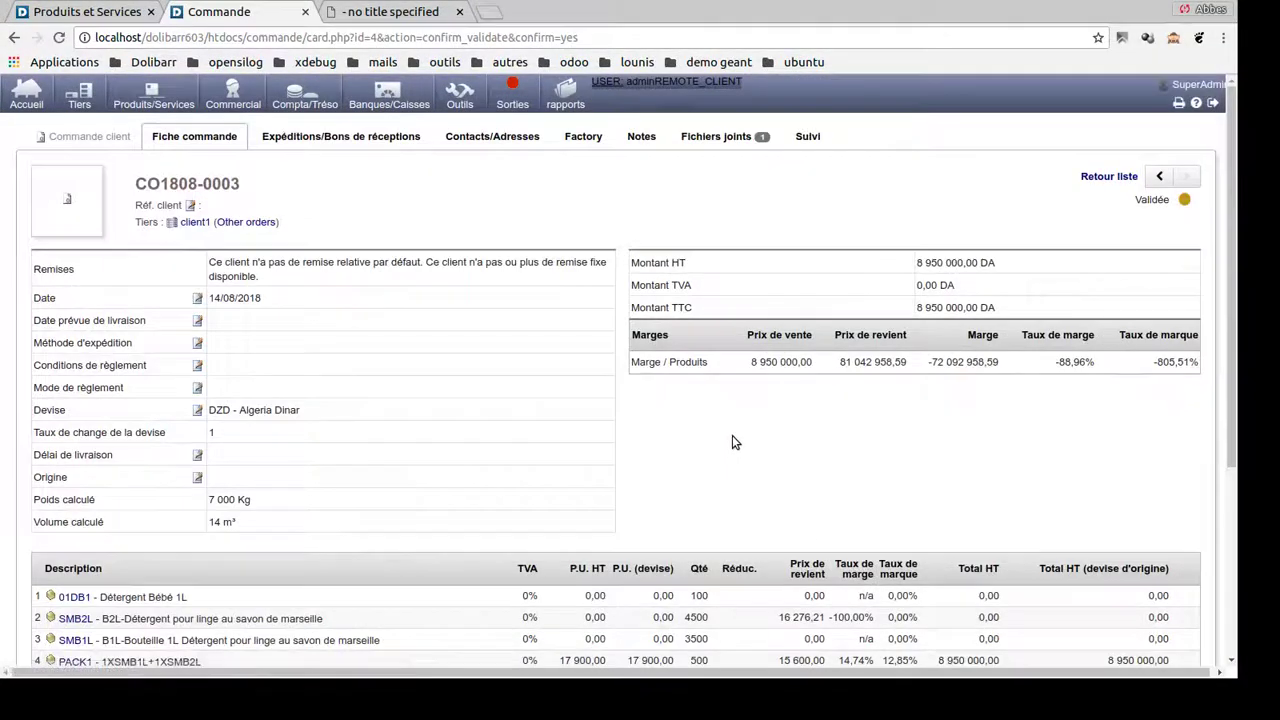
- Create a draft preparation from the validated client1 order, keeping the proposed order reference and date
scroll(732, 435, "down", 3)
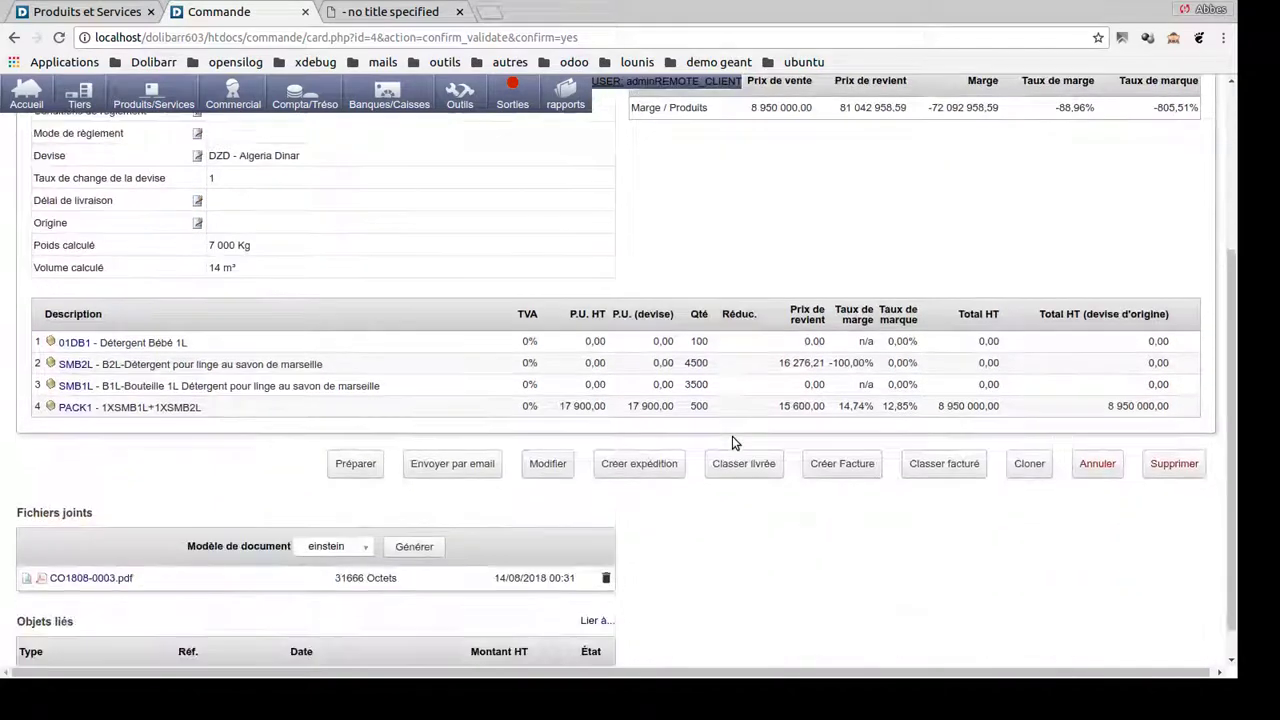
left_click(350, 467)
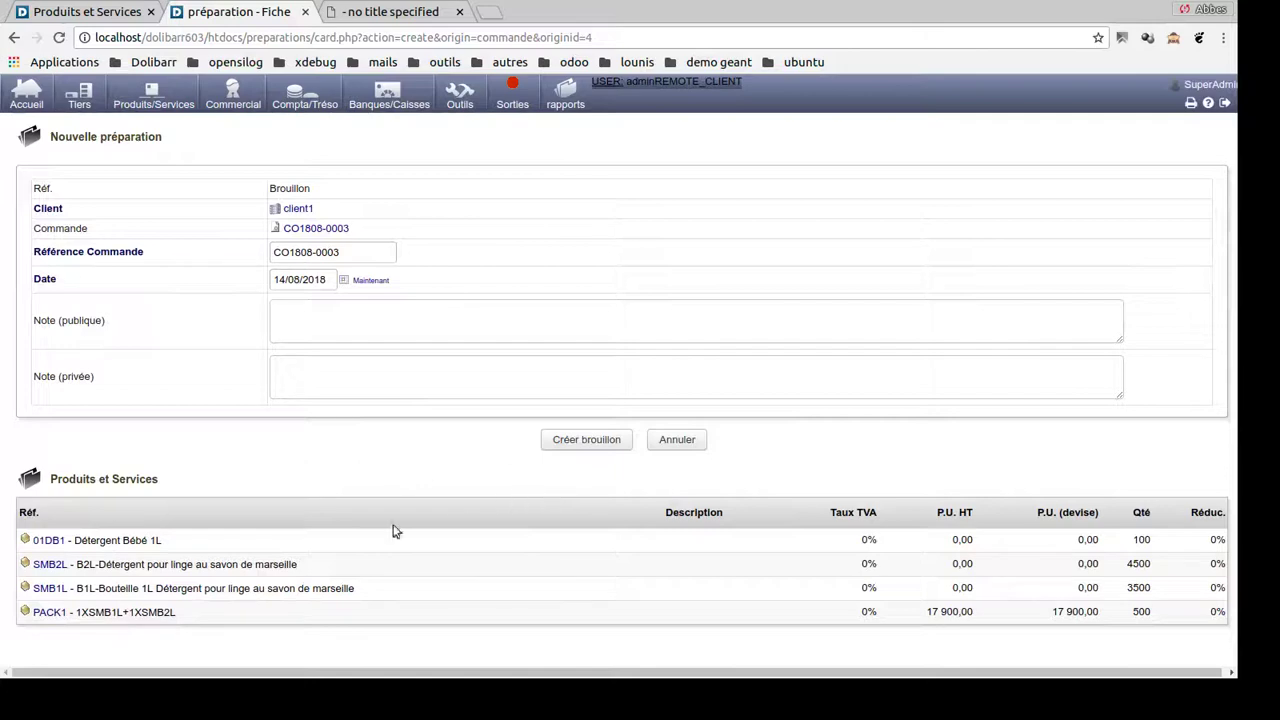
left_click(576, 445)
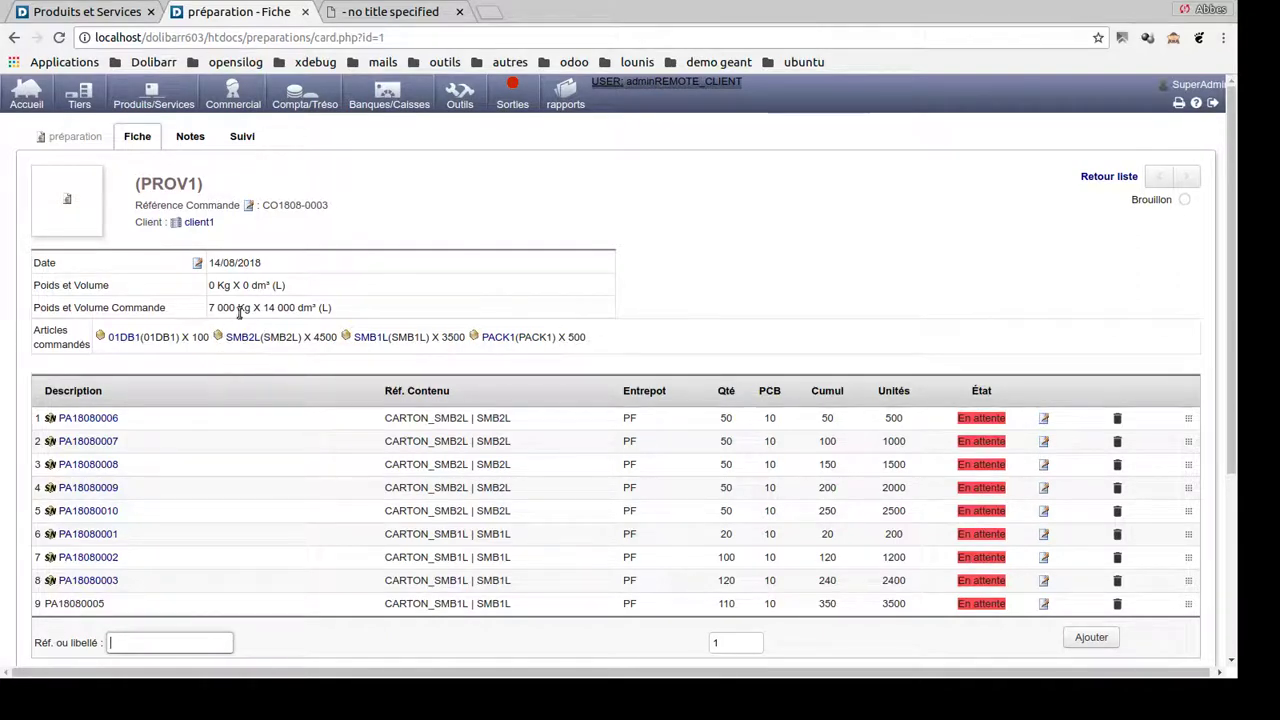
- Review the pallets allocated to client1's draft preparation and validate the preparation slip
mouse_move(231, 345)
scroll(127, 476, "down", 3)
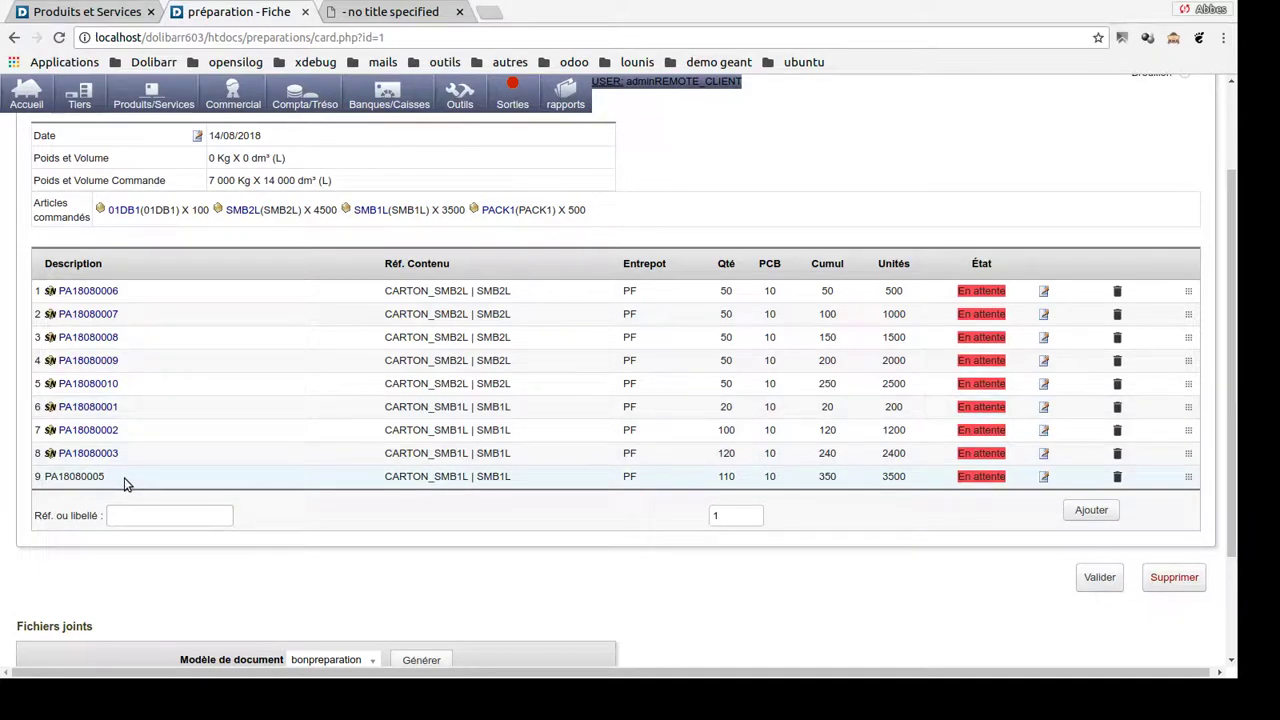
left_click(1100, 577)
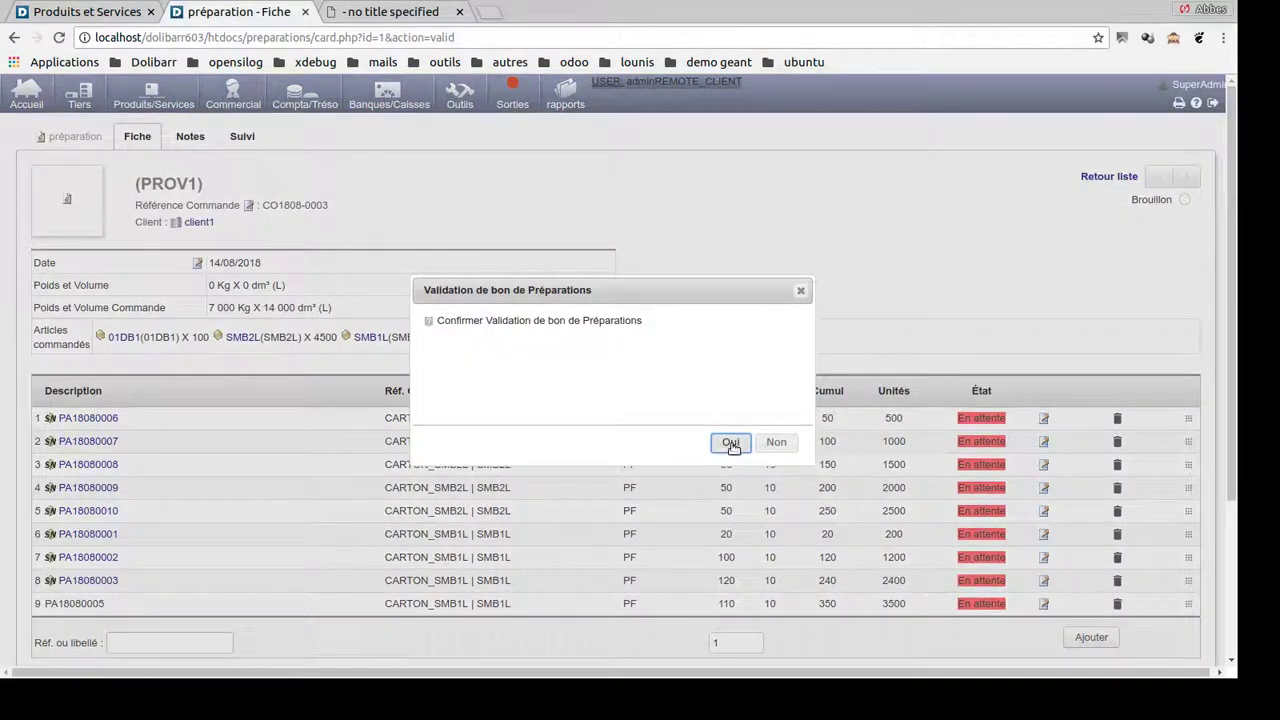
left_click(730, 443)
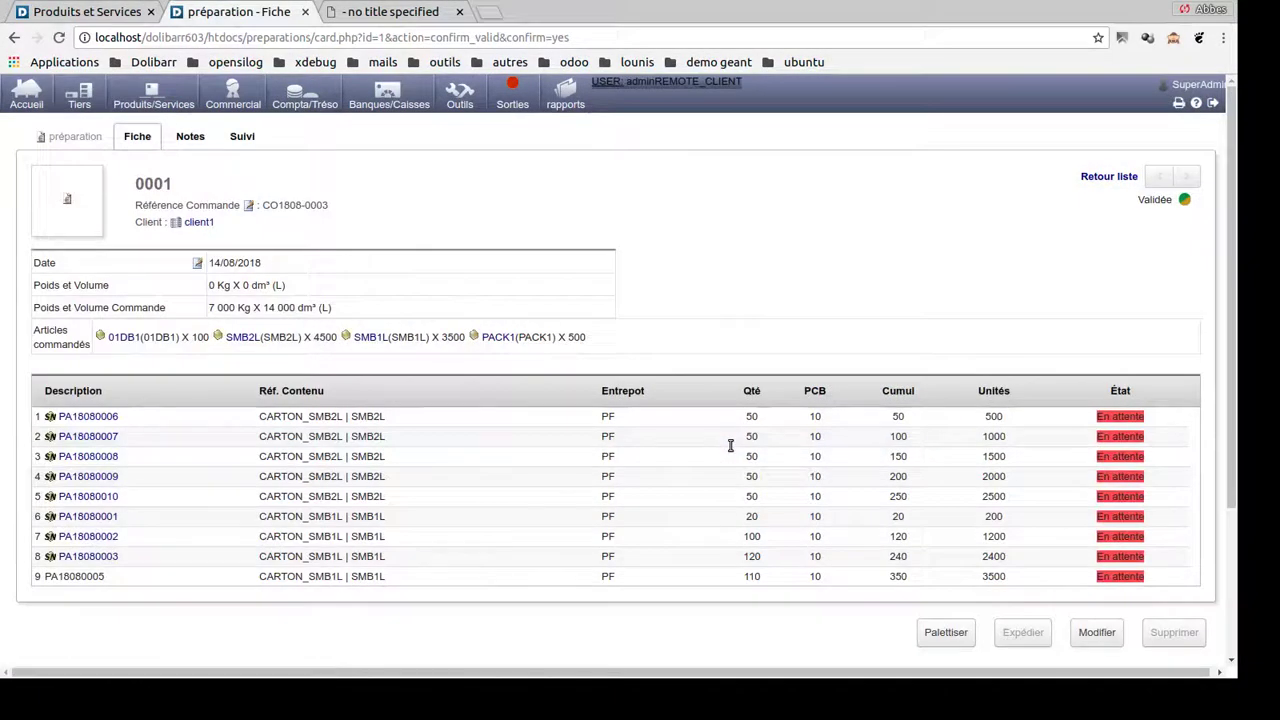
- Open the PDA preparations list in a separate page and open preparation 0001 from it
scroll(729, 457, "down", 3)
scroll(723, 459, "up", 3)
mouse_move(520, 103)
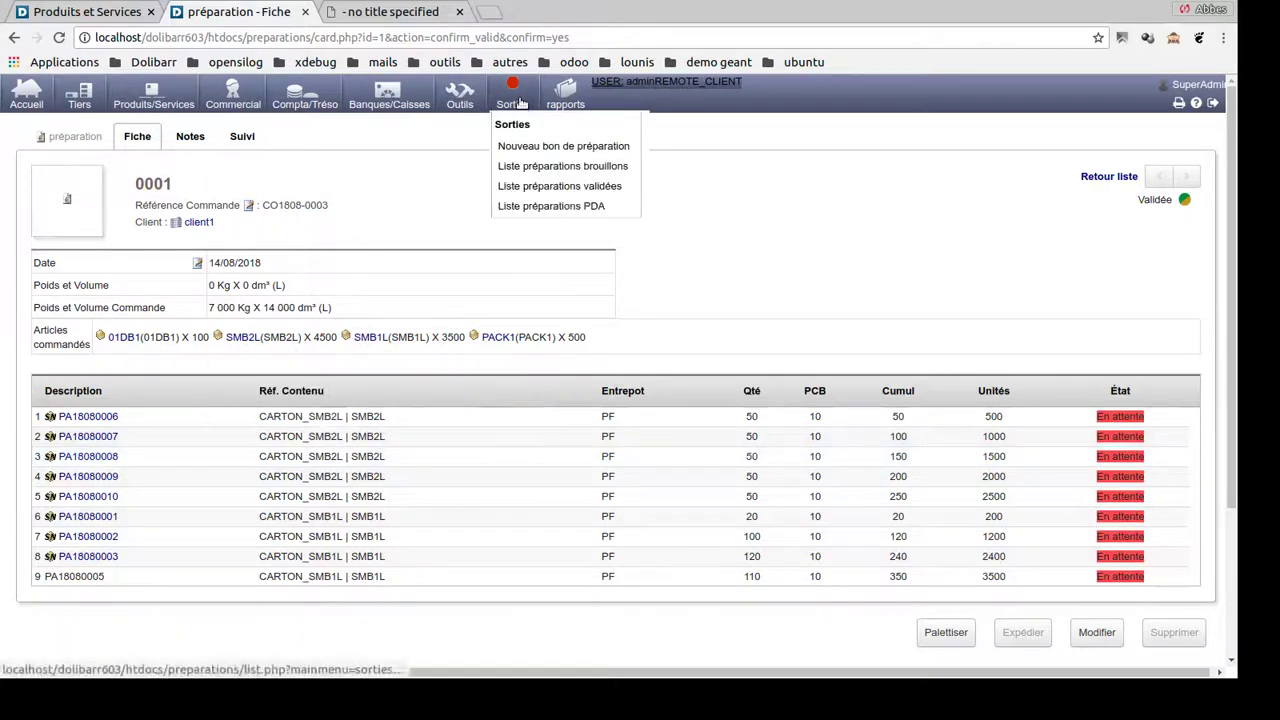
middle_click(546, 207)
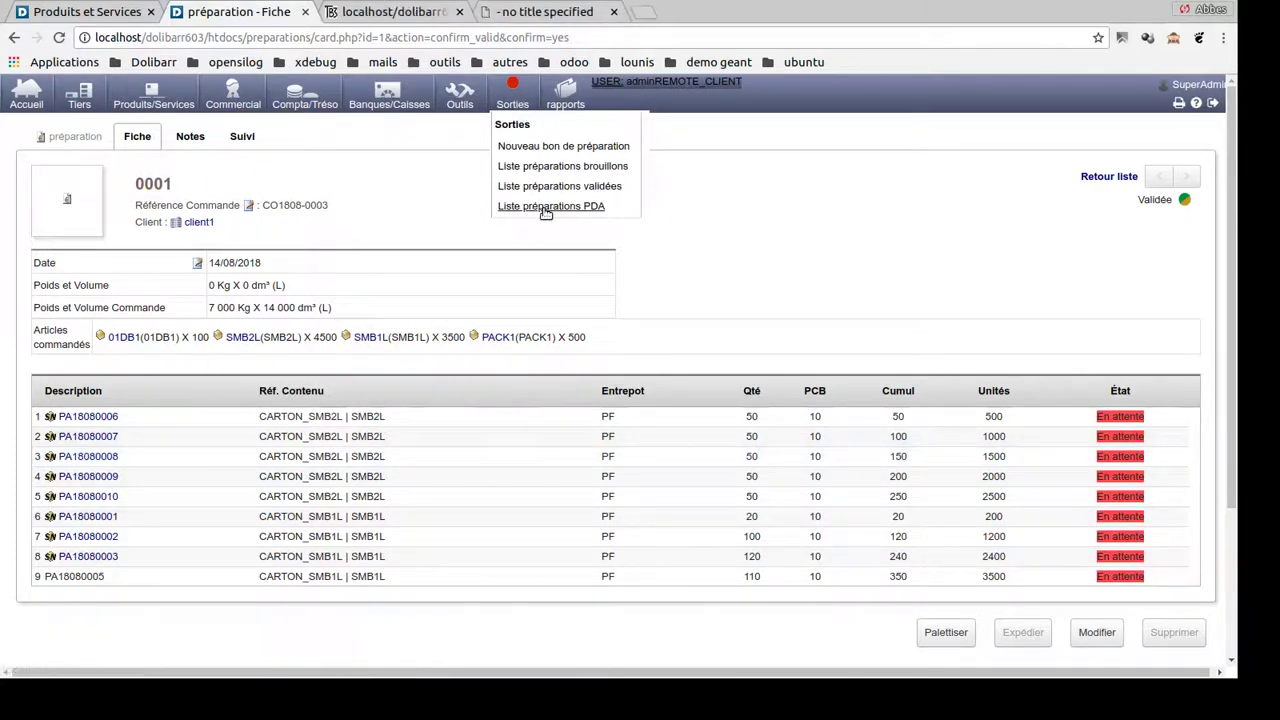
left_click(389, 13)
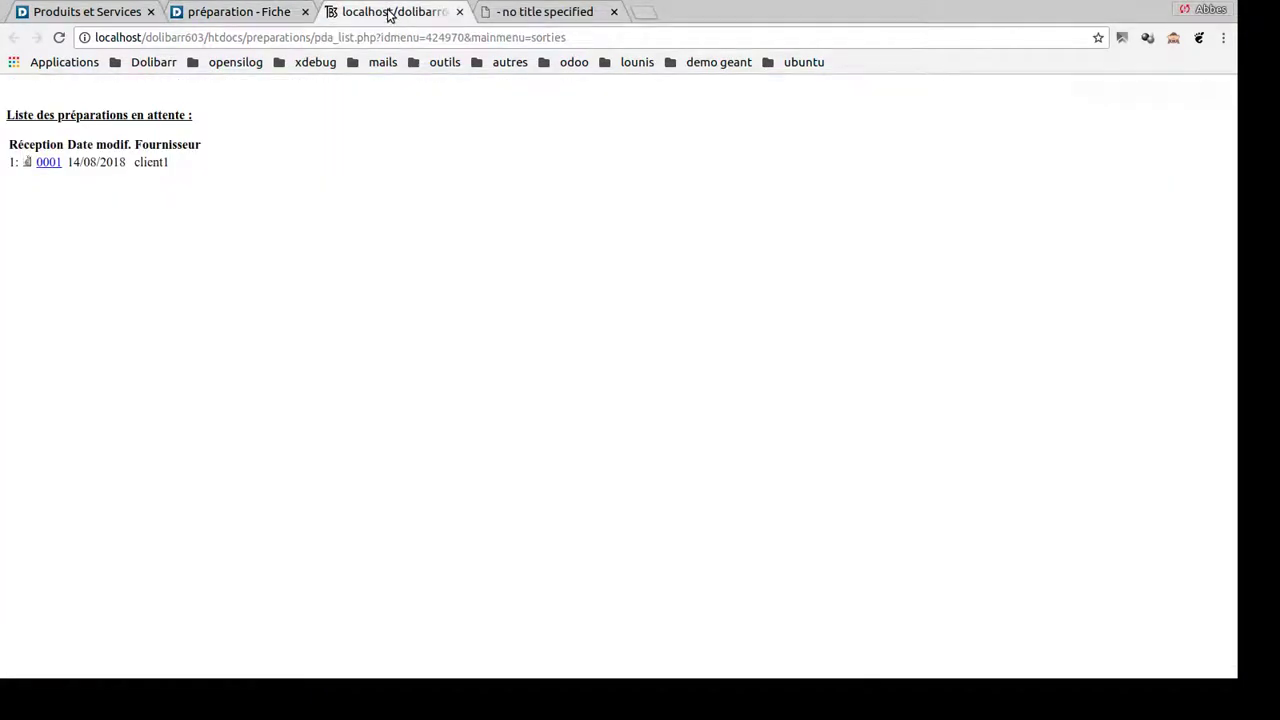
left_click(48, 163)
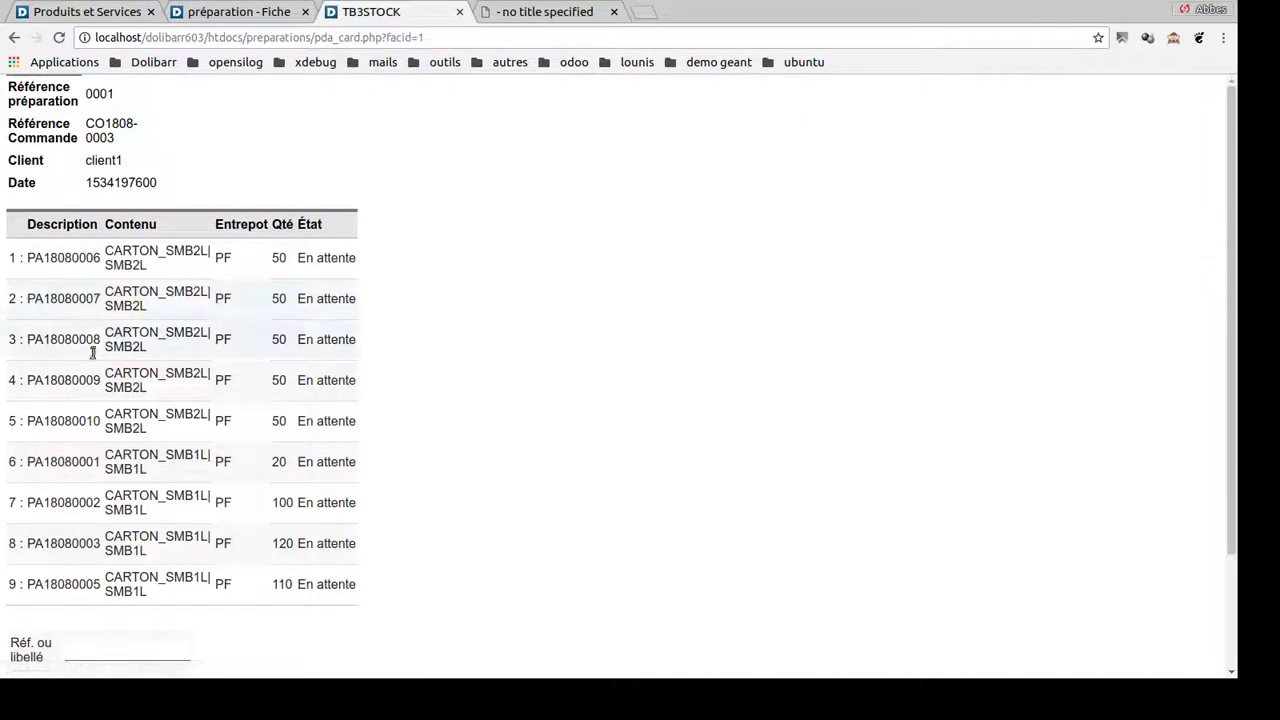
- Copy pallet reference PA18080006 from preparation 0001's PDA list and submit it as Réf. ou libellé to validate that pallet
scroll(150, 453, "down", 1)
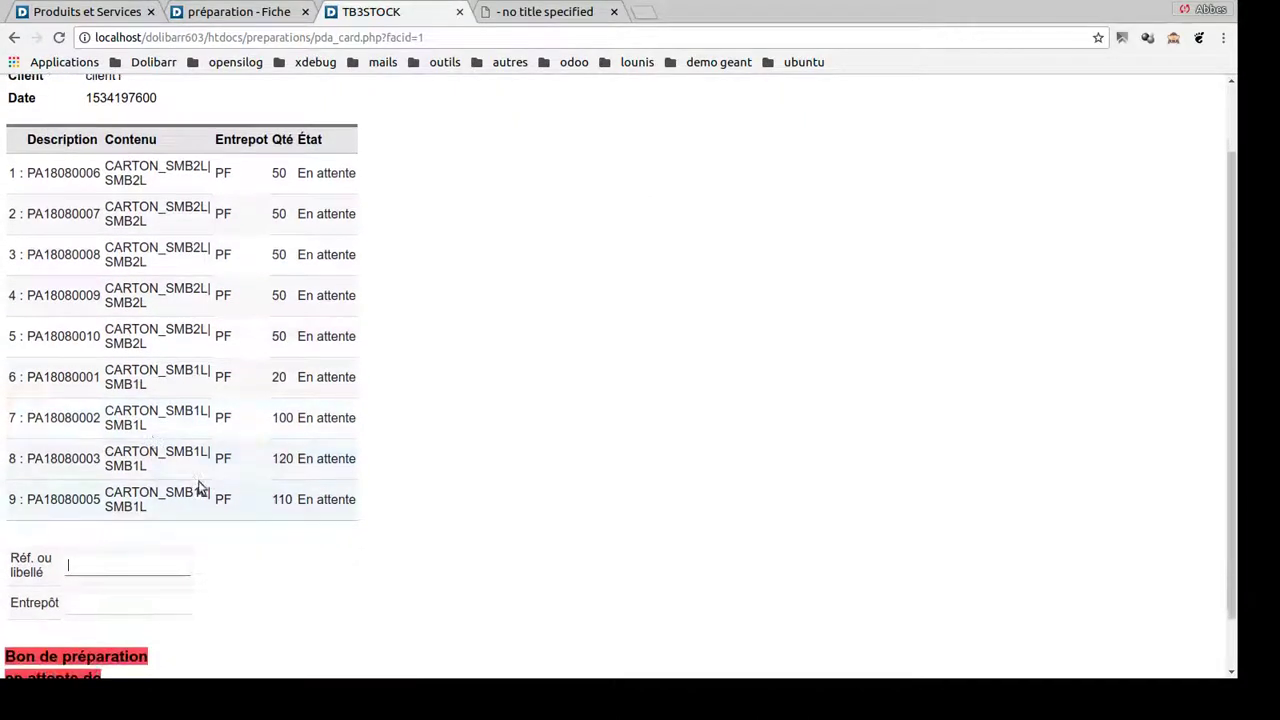
double_click(77, 172)
key("ctrl+c")
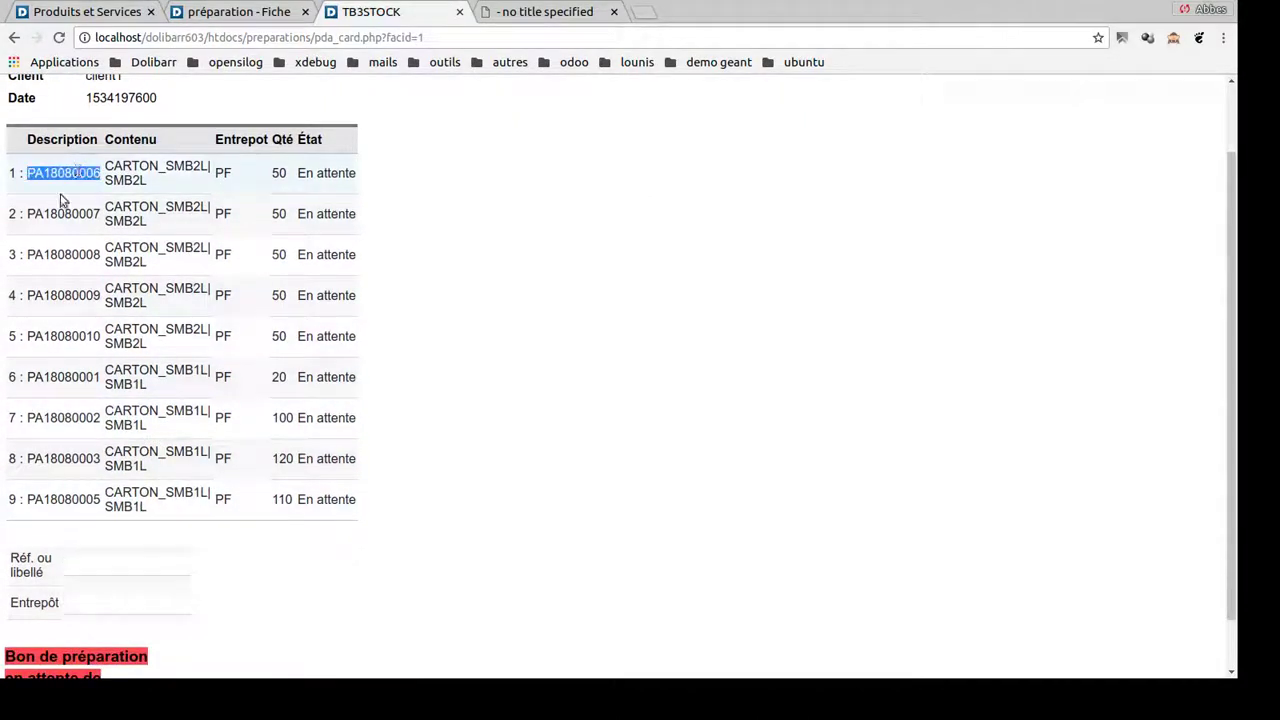
left_click(80, 561)
key("ctrl+v")
key("Return")
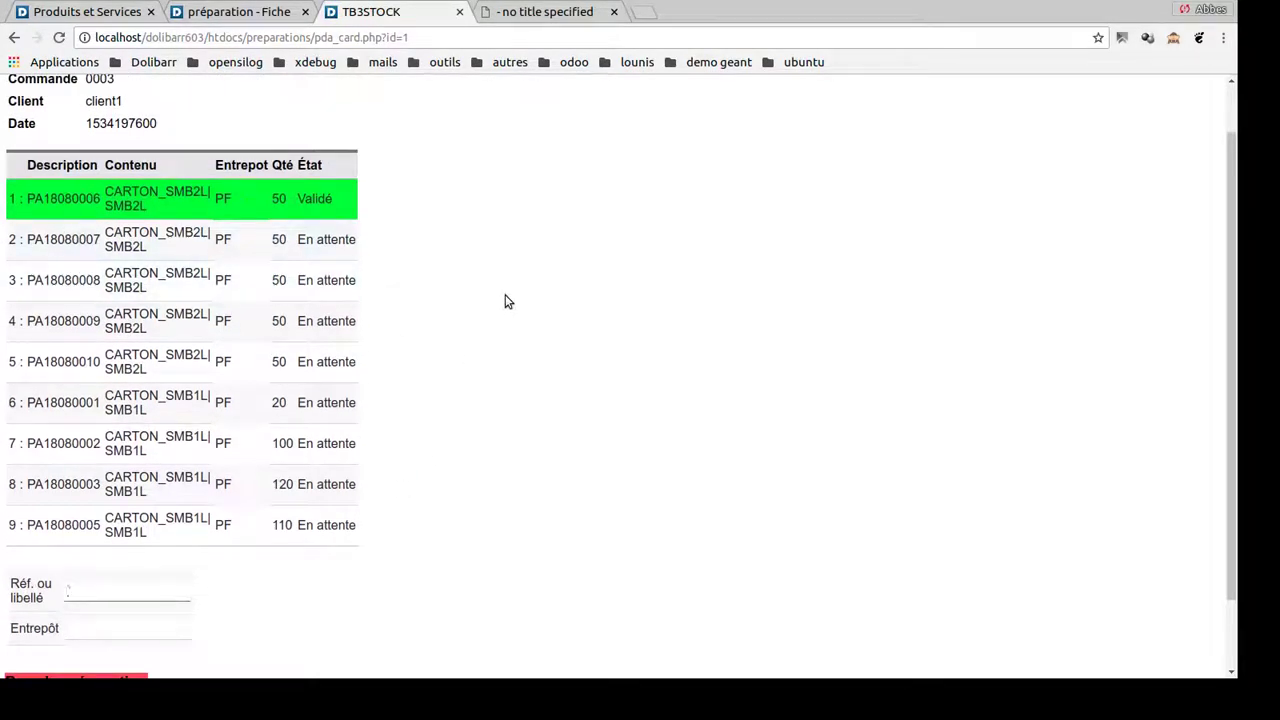
- Copy pallet reference PA18080008 and submit it as Réf. ou libellé to validate that pallet
double_click(87, 283)
key("ctrl+c")
left_click(149, 590)
key("ctrl+v")
key("Return")
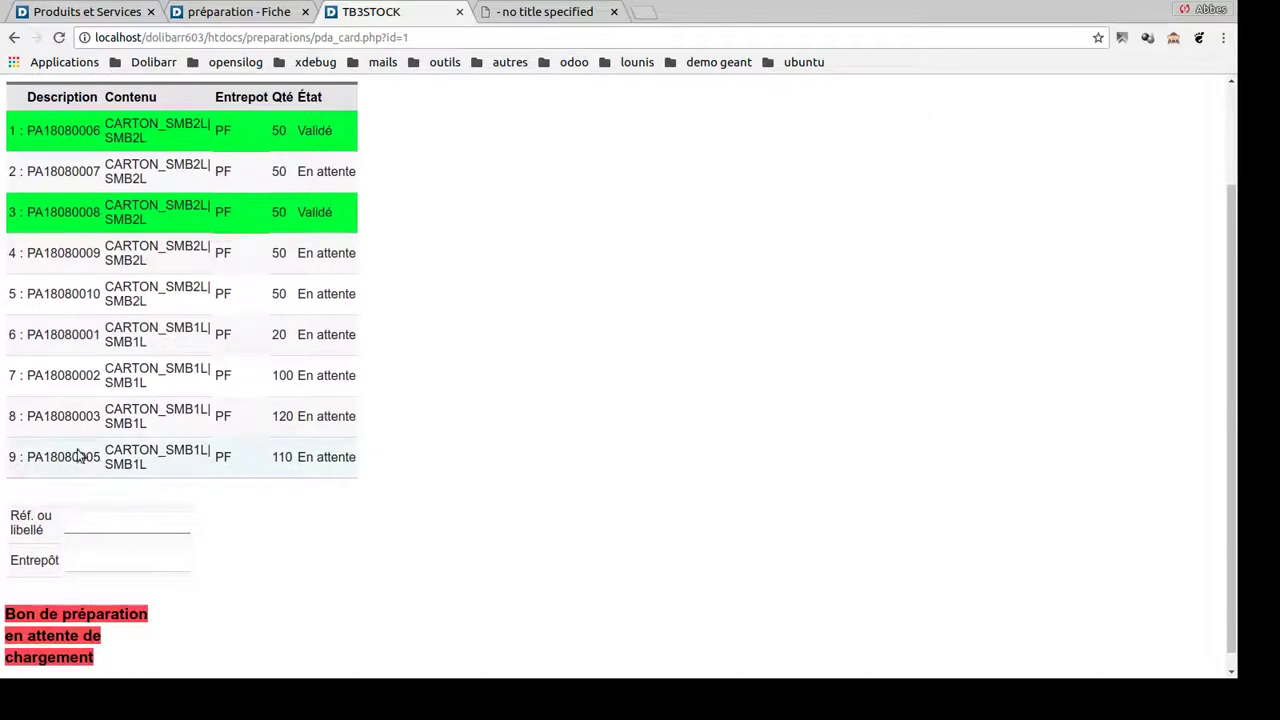
- Copy pallet reference PA18080005 and submit it as Réf. ou libellé to validate that pallet
double_click(83, 457)
key("ctrl+c")
left_click(126, 525)
key("ctrl+v")
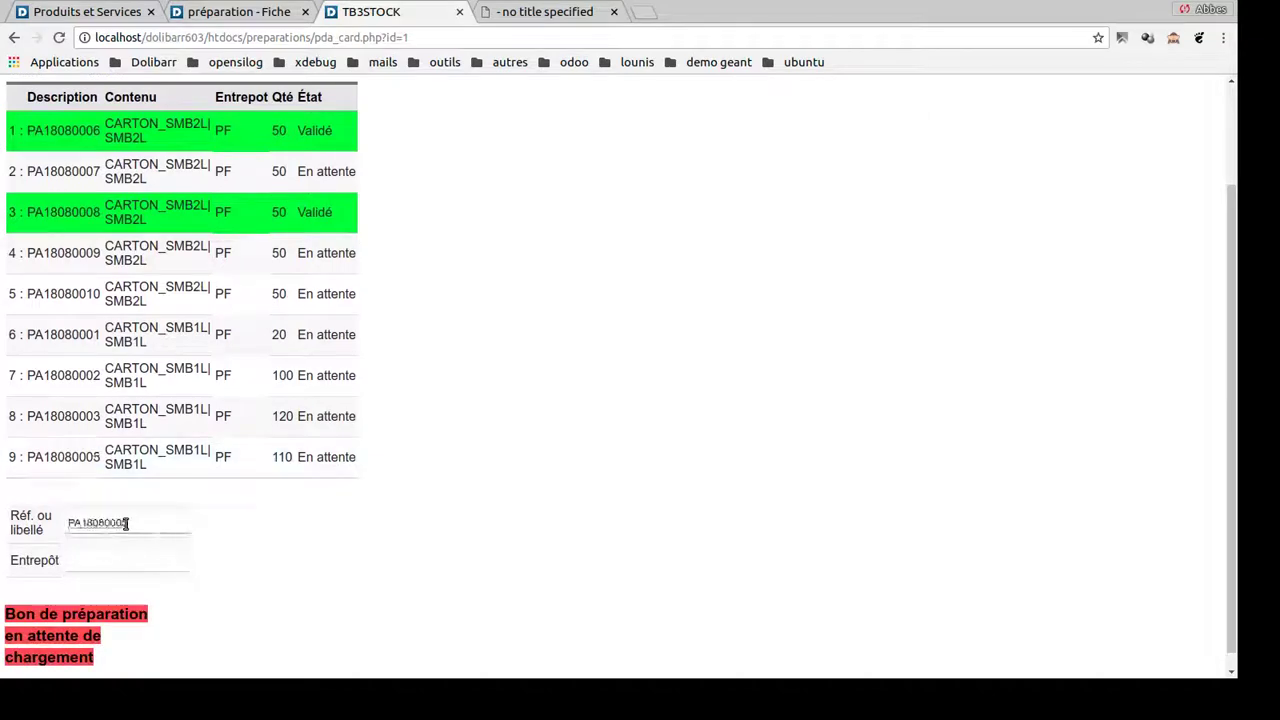
key("Return")
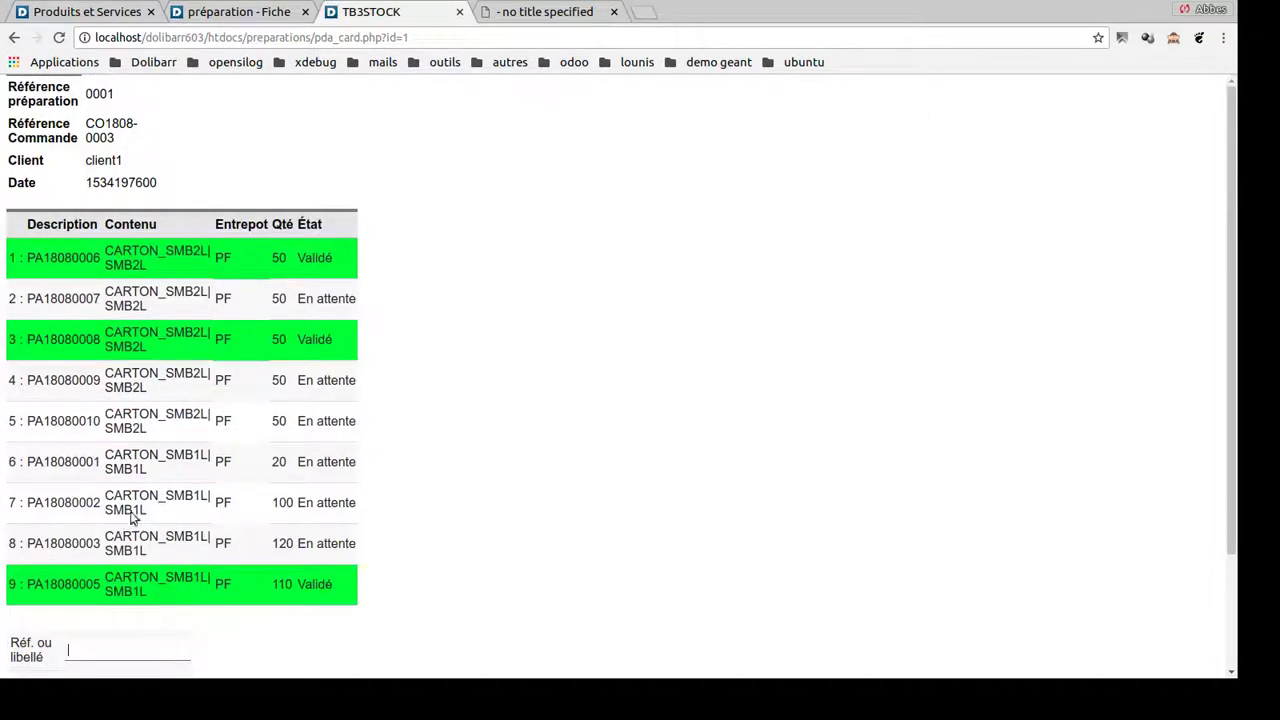
- Return to preparation 0001's card, reload it and run Palettiser twice to reorder its lines
left_click(240, 12)
mouse_move(283, 165)
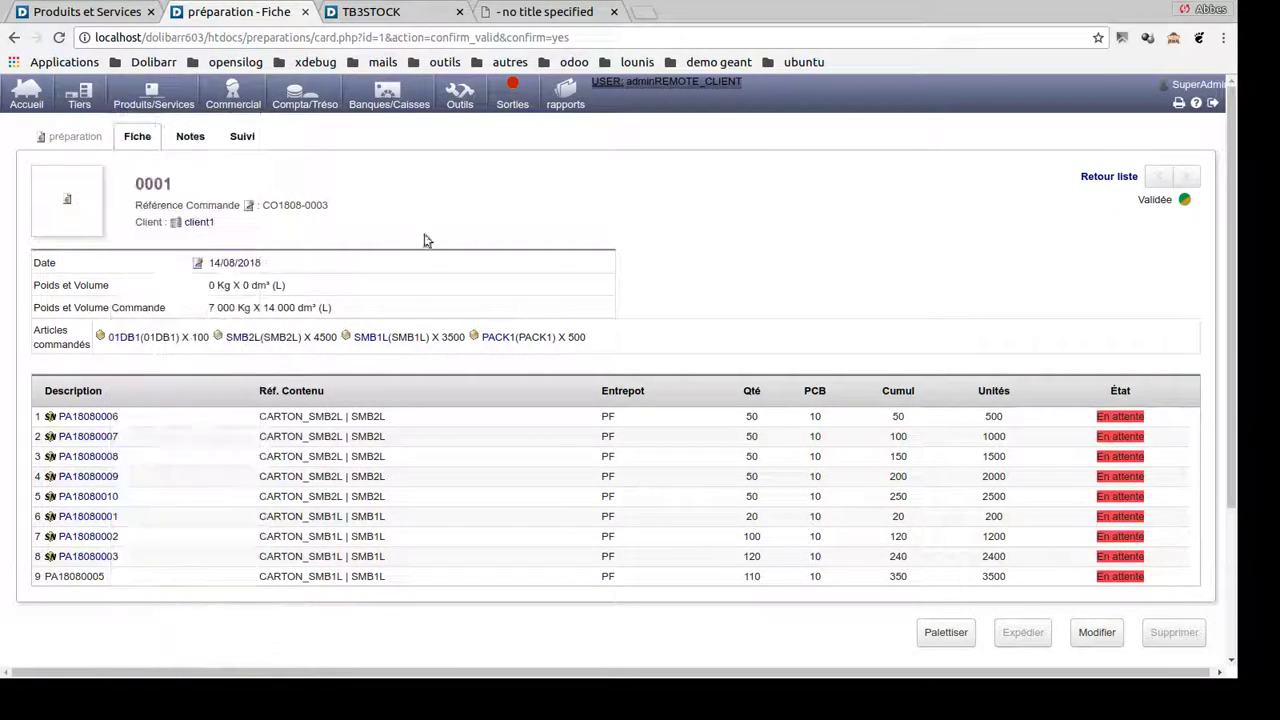
left_click(137, 138)
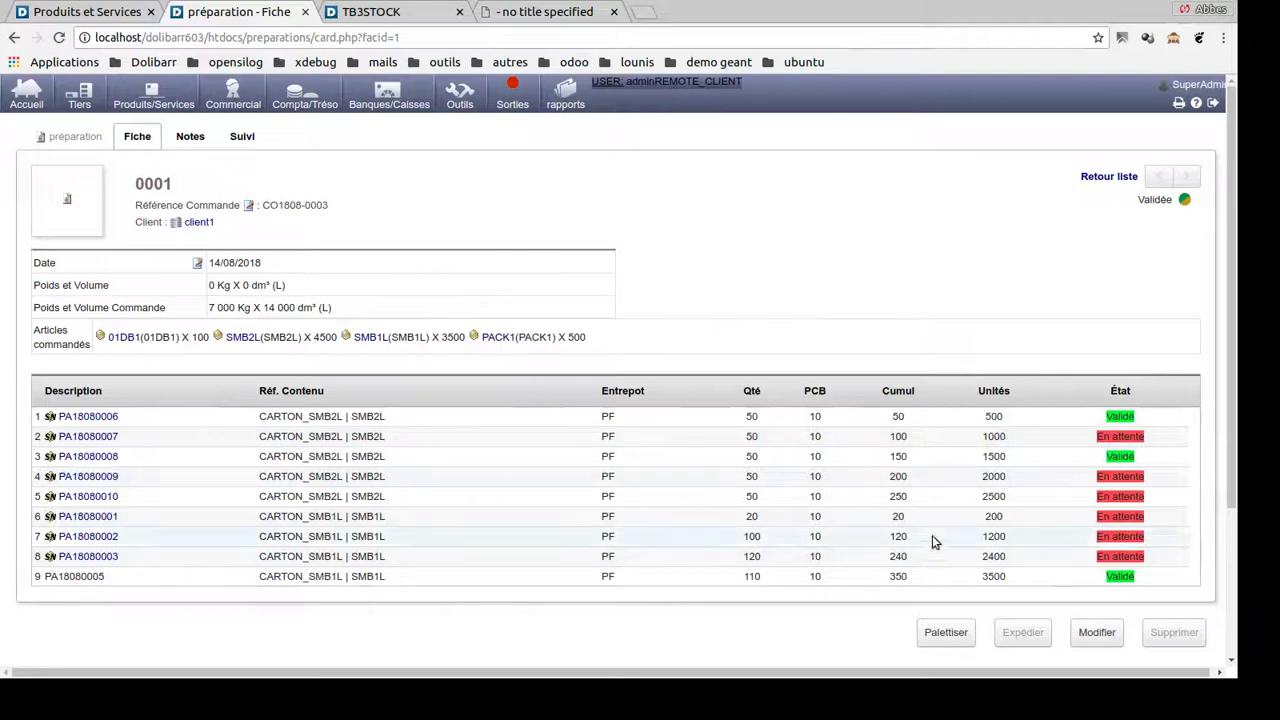
left_click(940, 634)
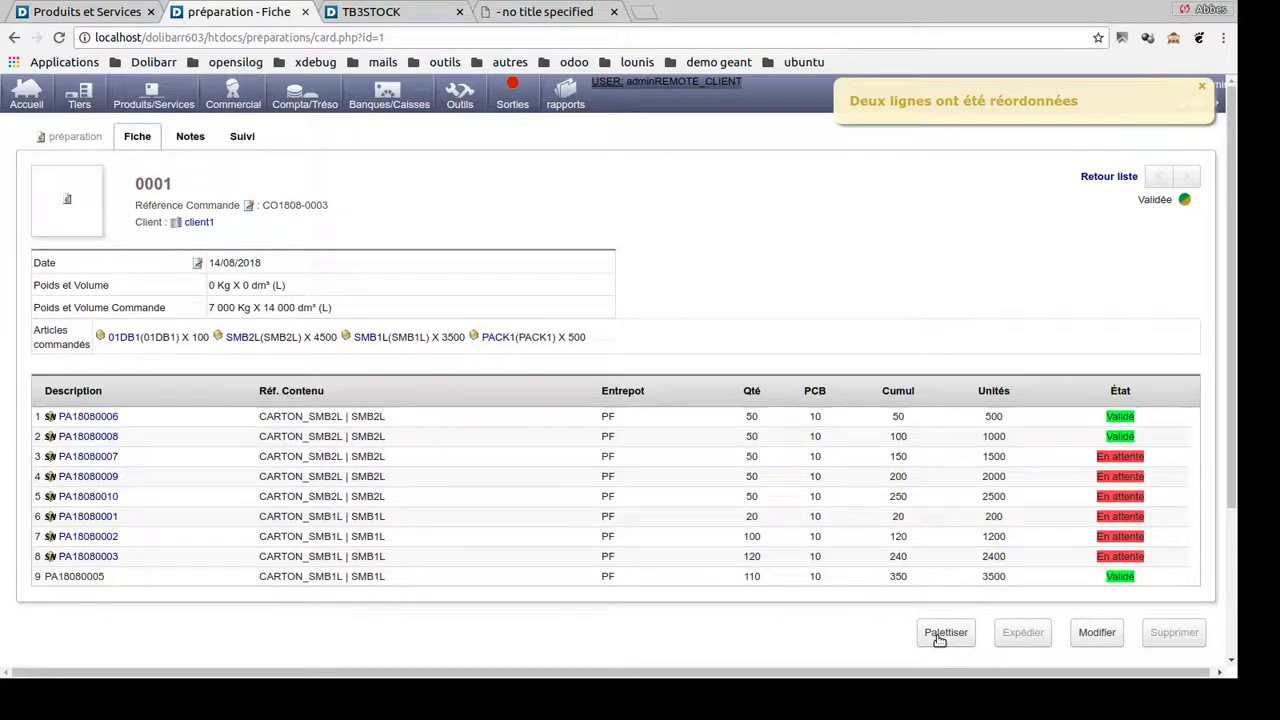
left_click(944, 634)
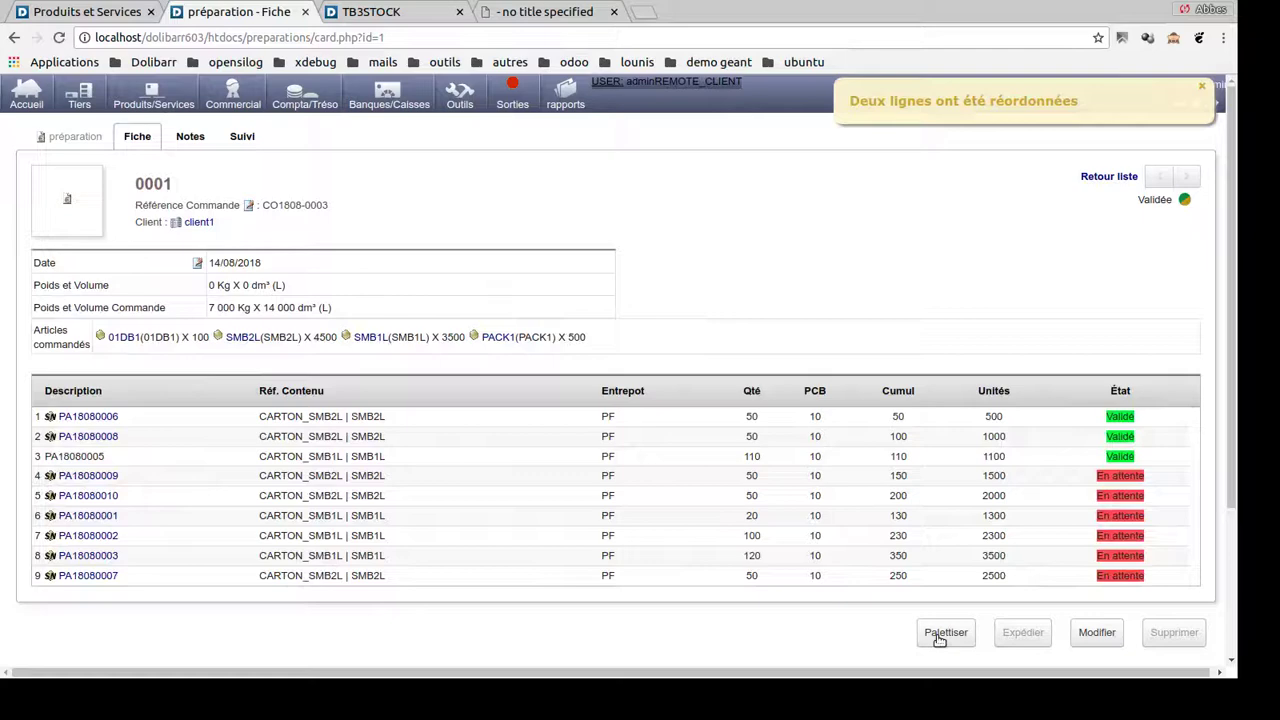
- Run Palettiser on preparation 0001 and open the label page of the newly added pallet without listed contents
left_click(939, 636)
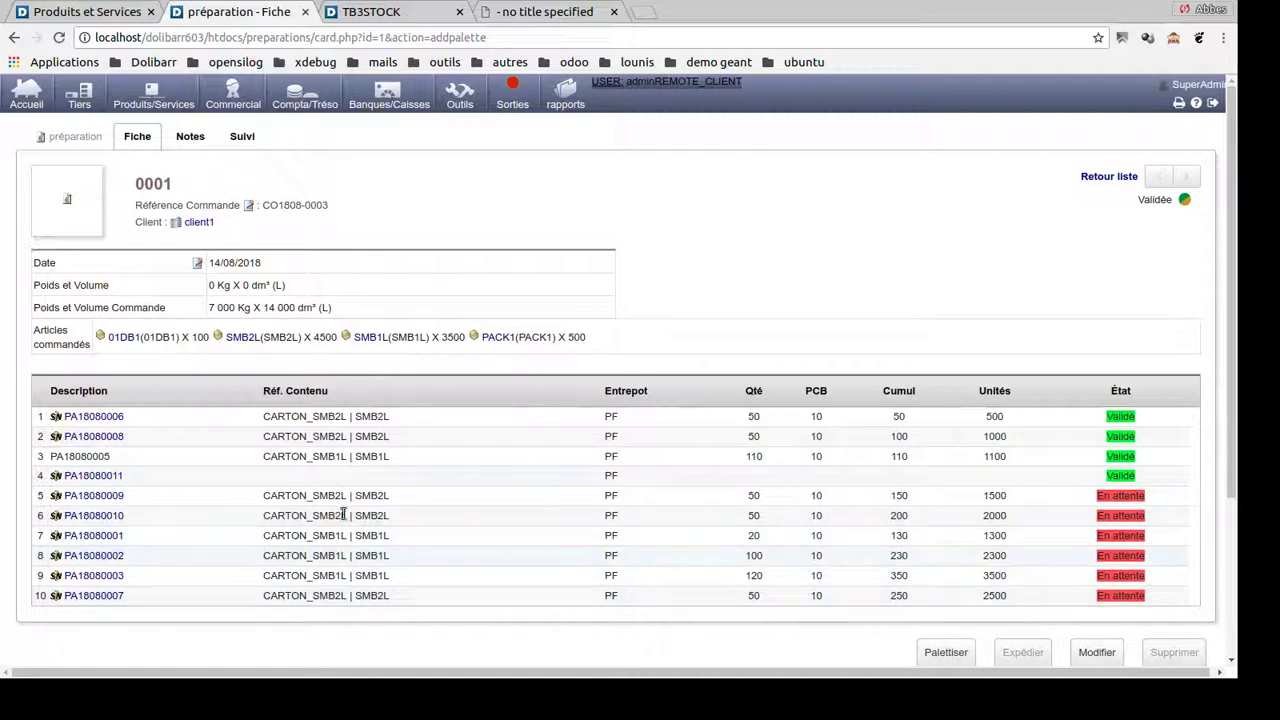
middle_click(112, 477)
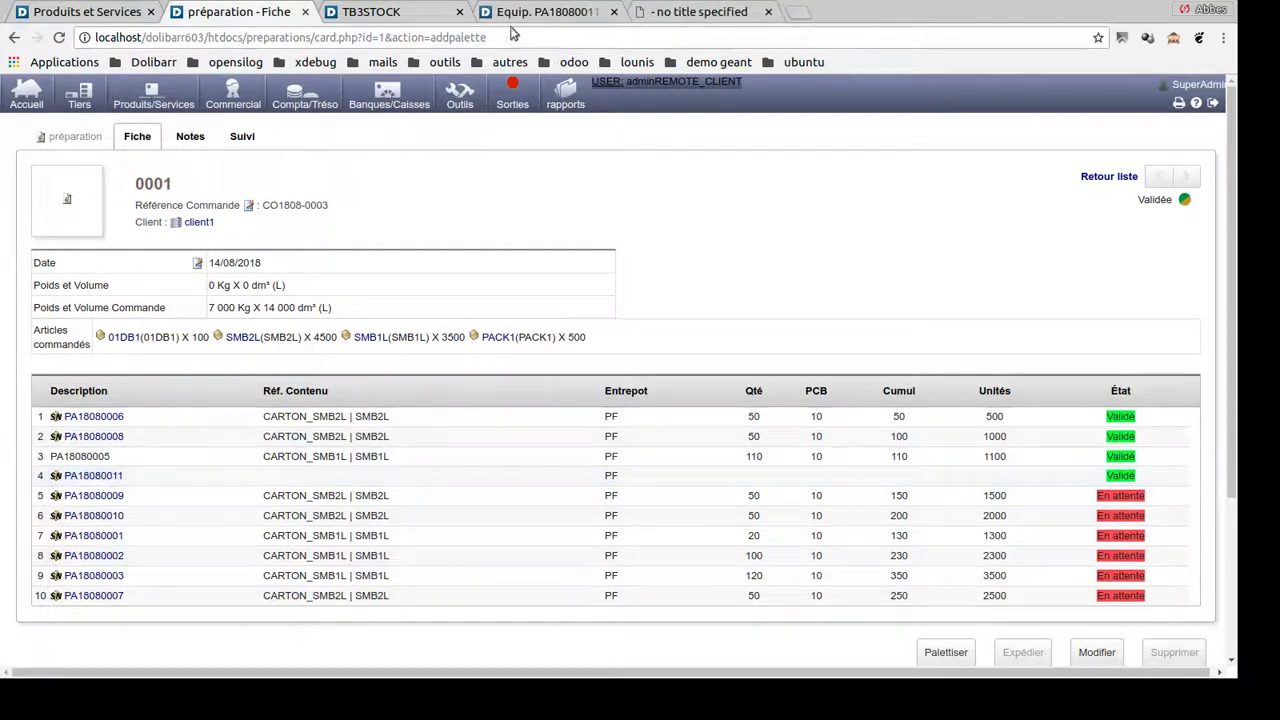
left_click(521, 18)
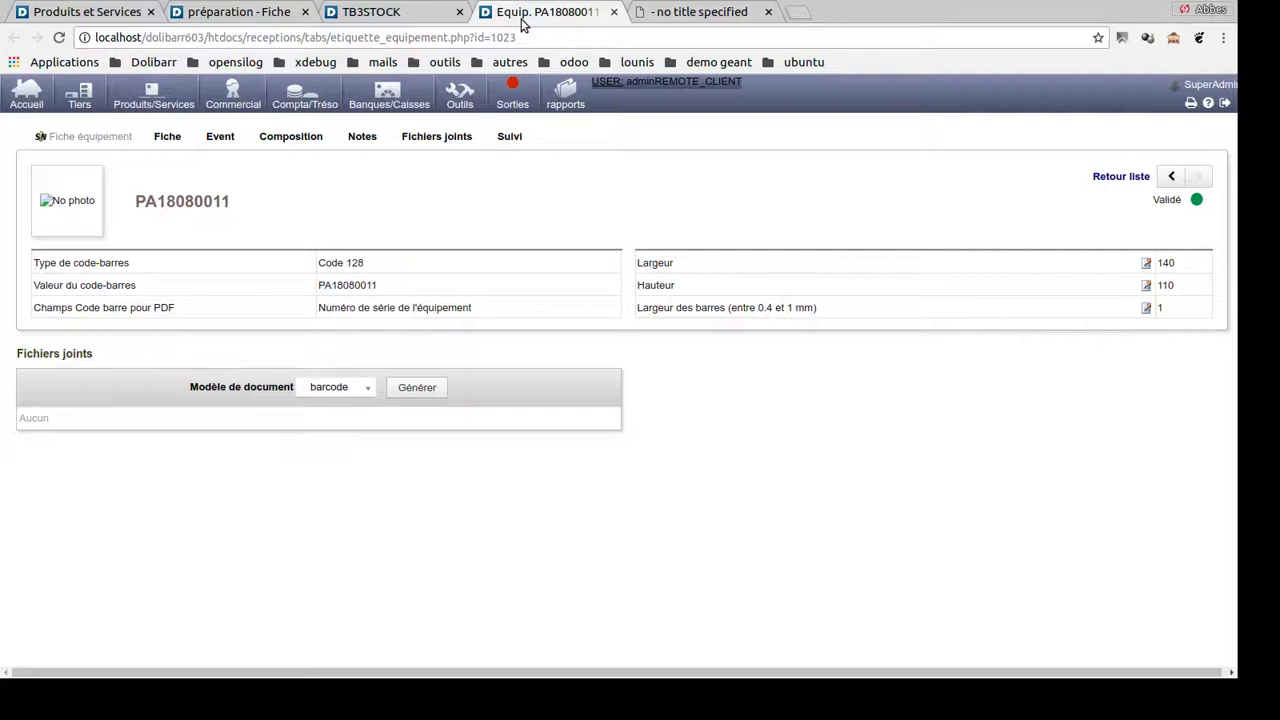
- Generate the barcode PDF for pallet PA18080011, preview it and close the preview
left_click(423, 389)
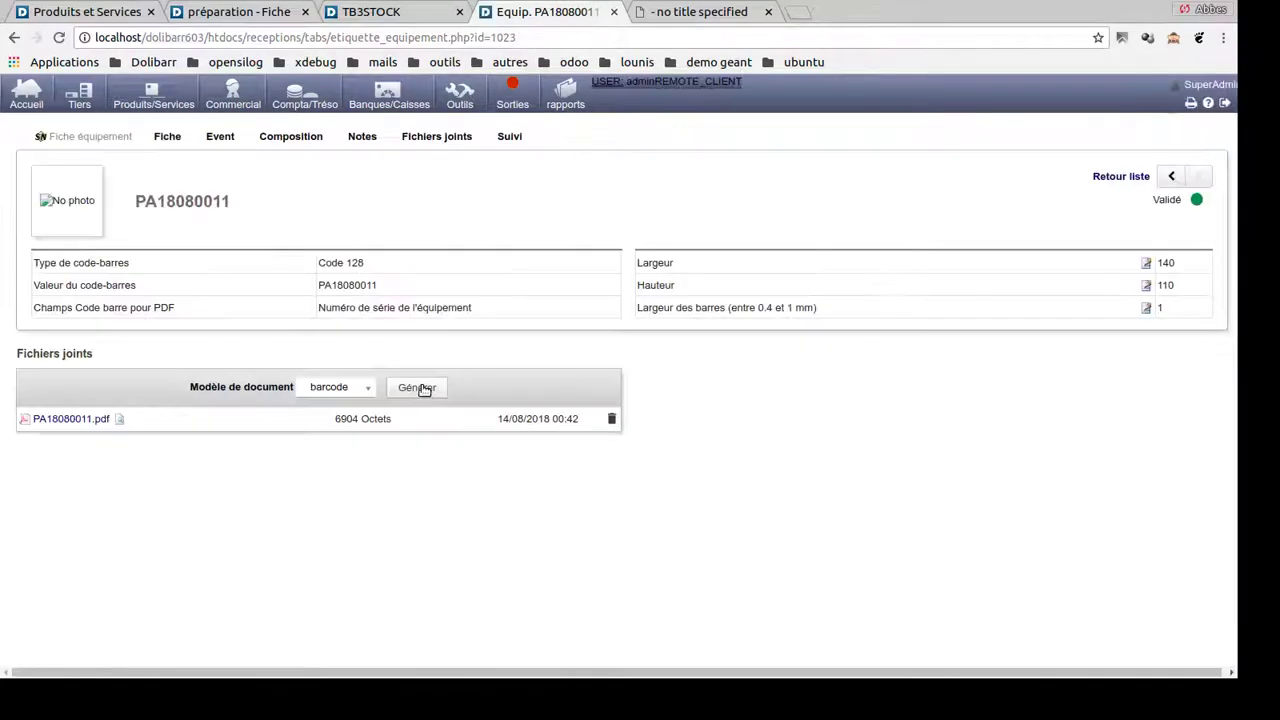
left_click(120, 421)
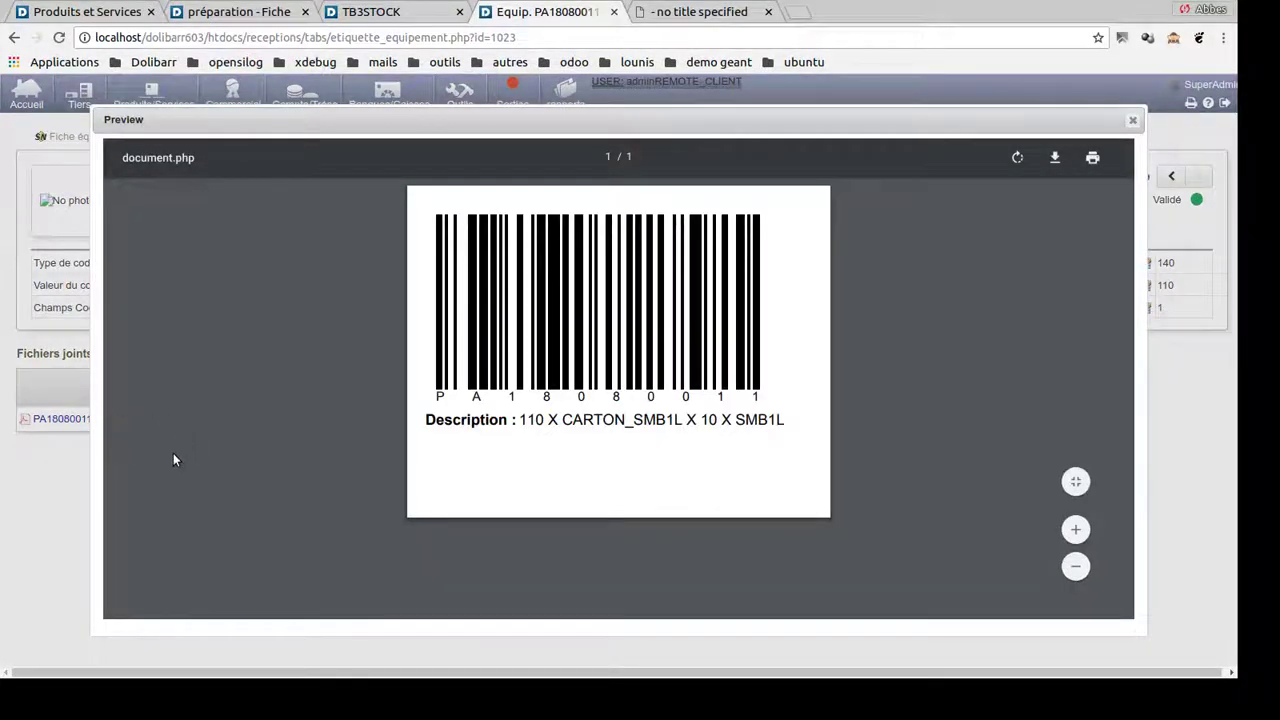
left_click(1132, 120)
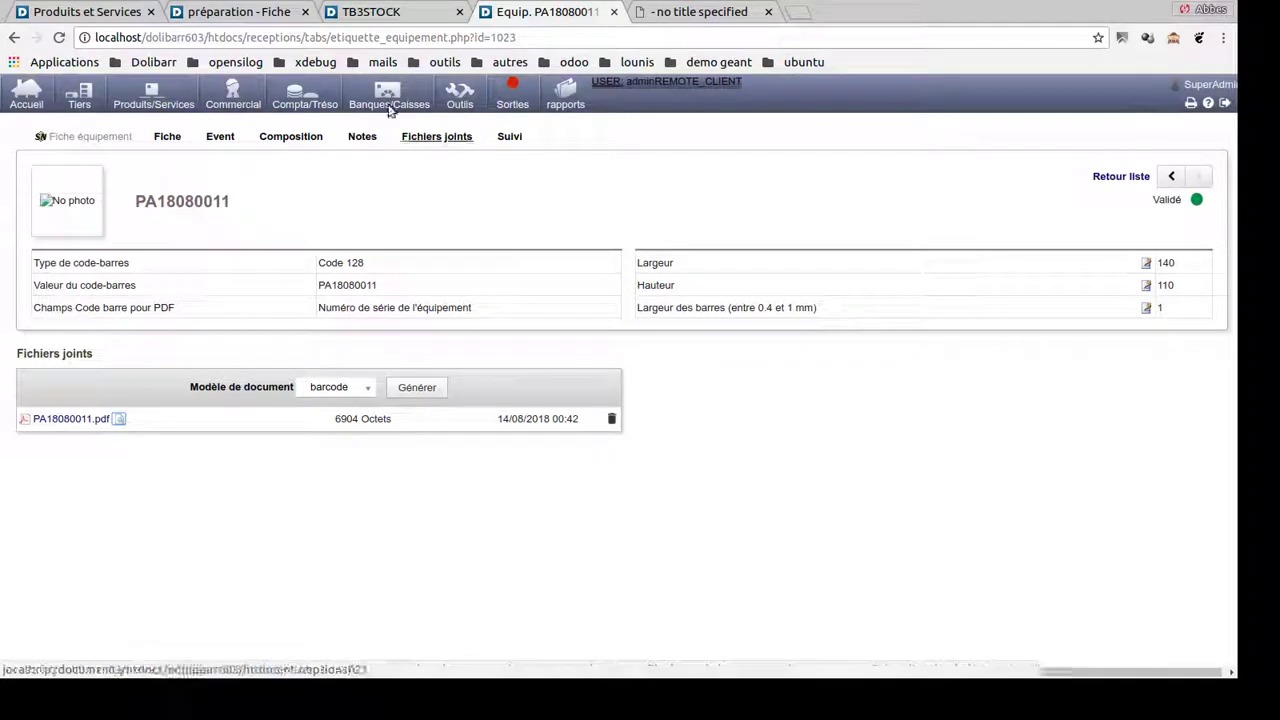
- Return to preparation 0001's PDA list, copy pallet reference PA18080007 and submit it as Réf. ou libellé to validate that pallet
left_click(381, 14)
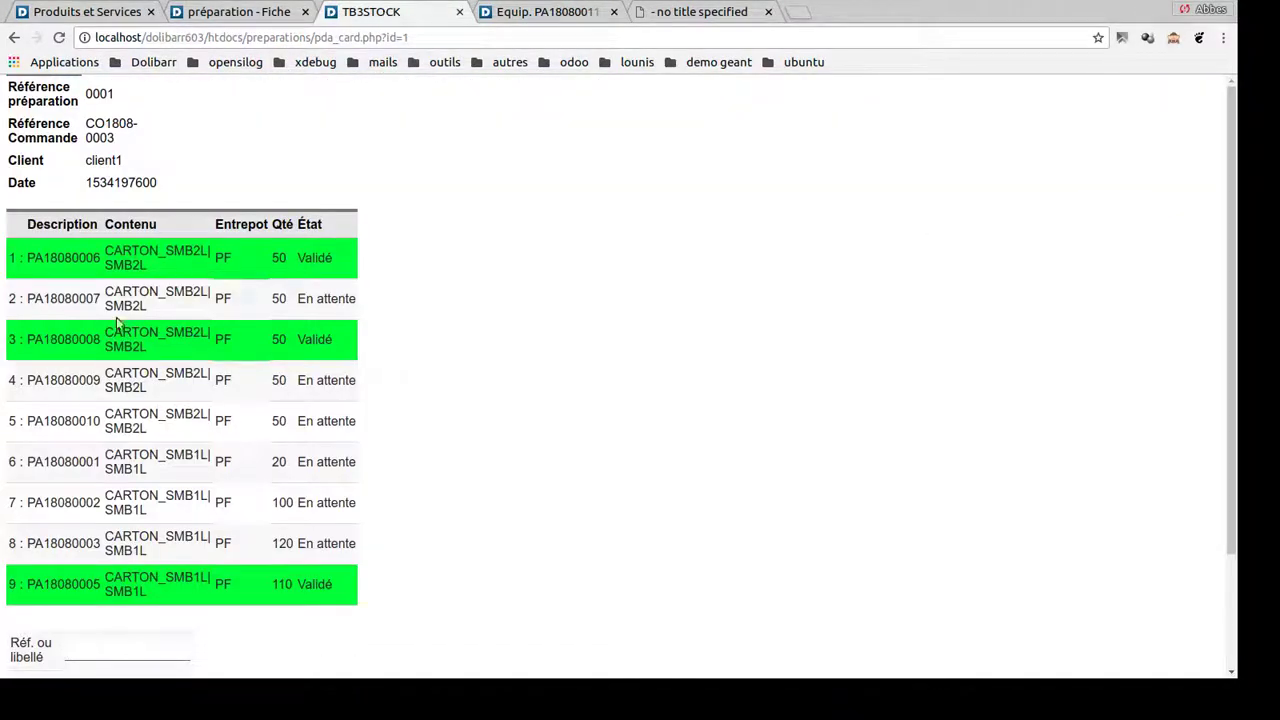
double_click(63, 298)
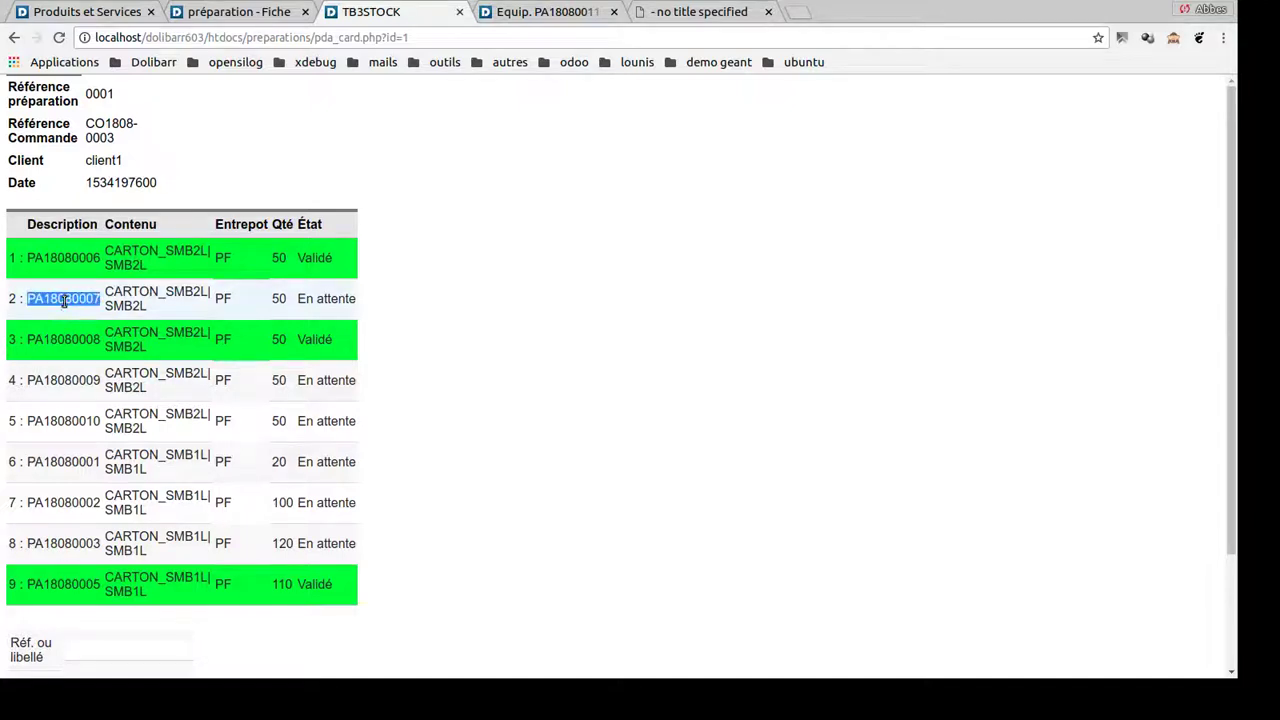
middle_click(105, 651)
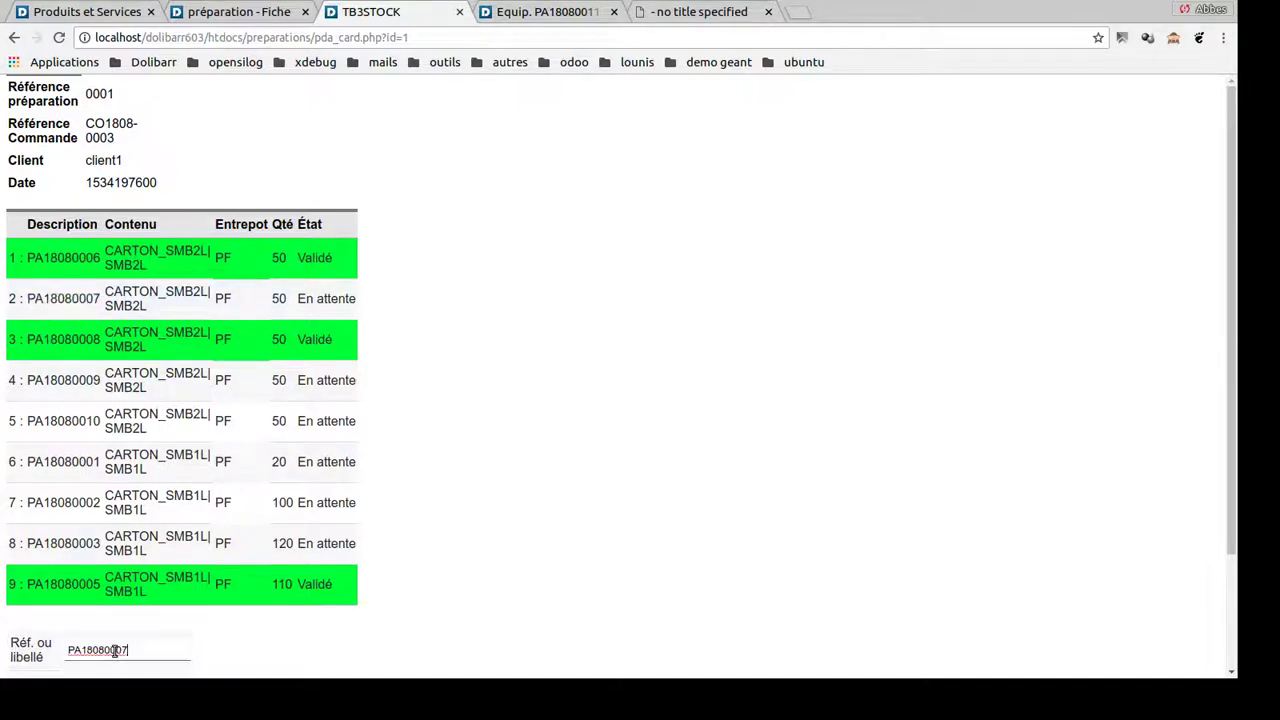
key("Return")
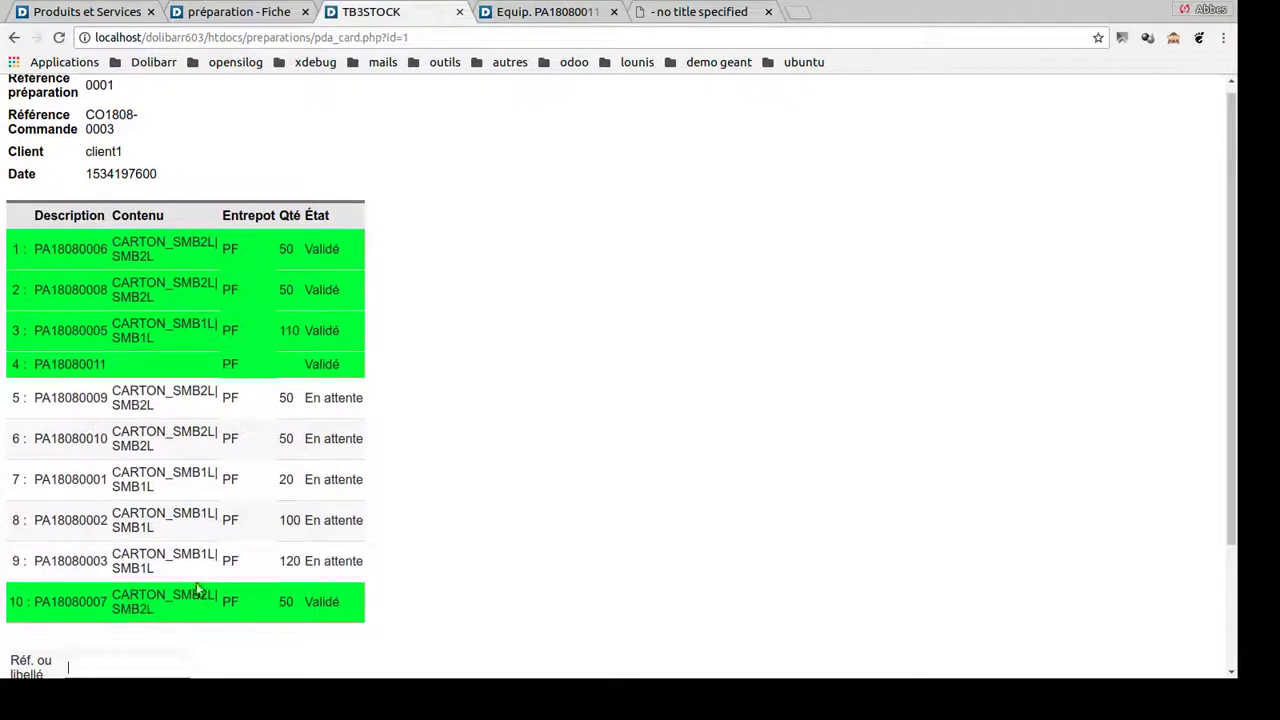
- Copy pallet reference PA18080009 and submit it as Réf. ou libellé to validate that pallet
double_click(68, 398)
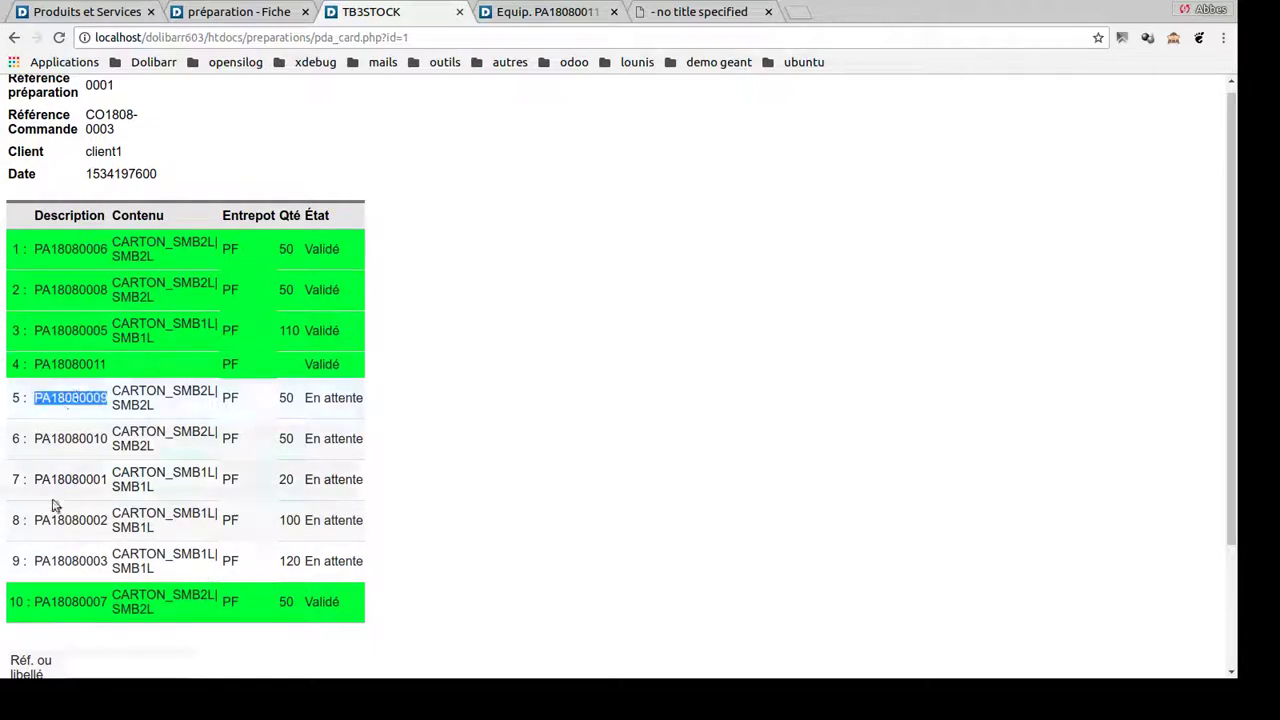
middle_click(137, 659)
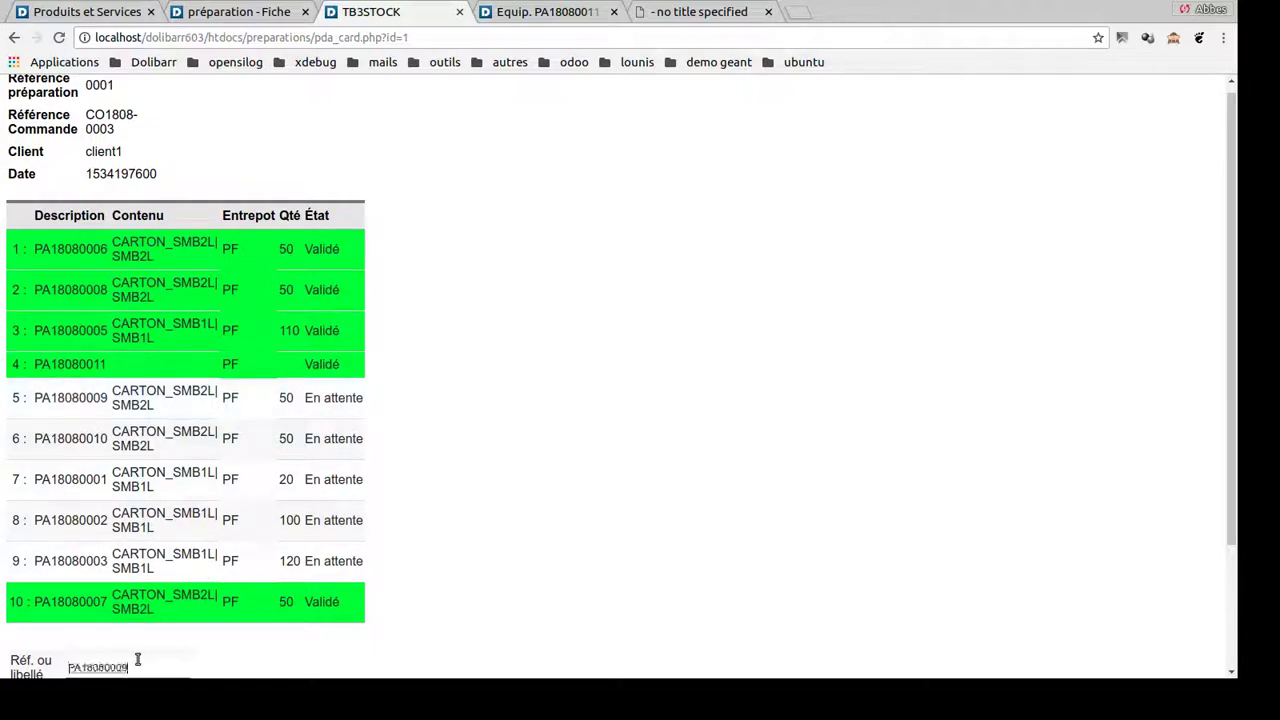
key("Return")
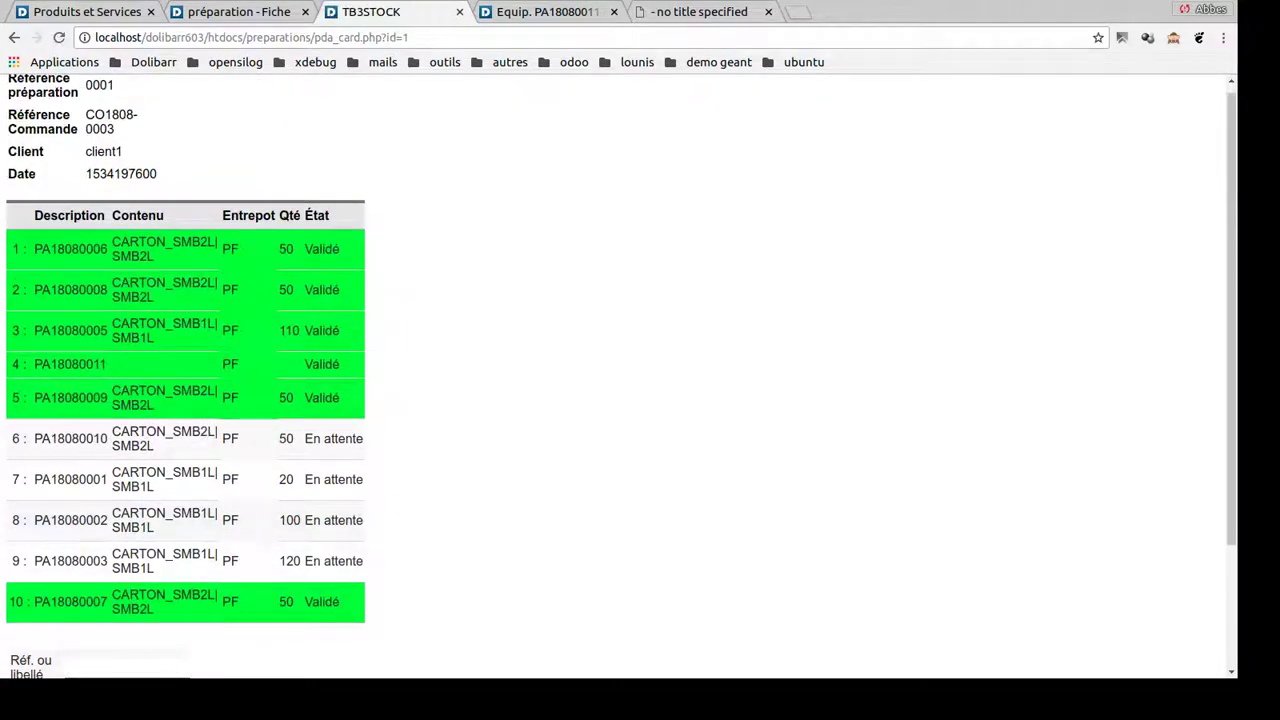
- Copy pallet reference PA18080010 and submit it as Réf. ou libellé to validate that pallet
double_click(89, 440)
scroll(160, 537, "down", 2)
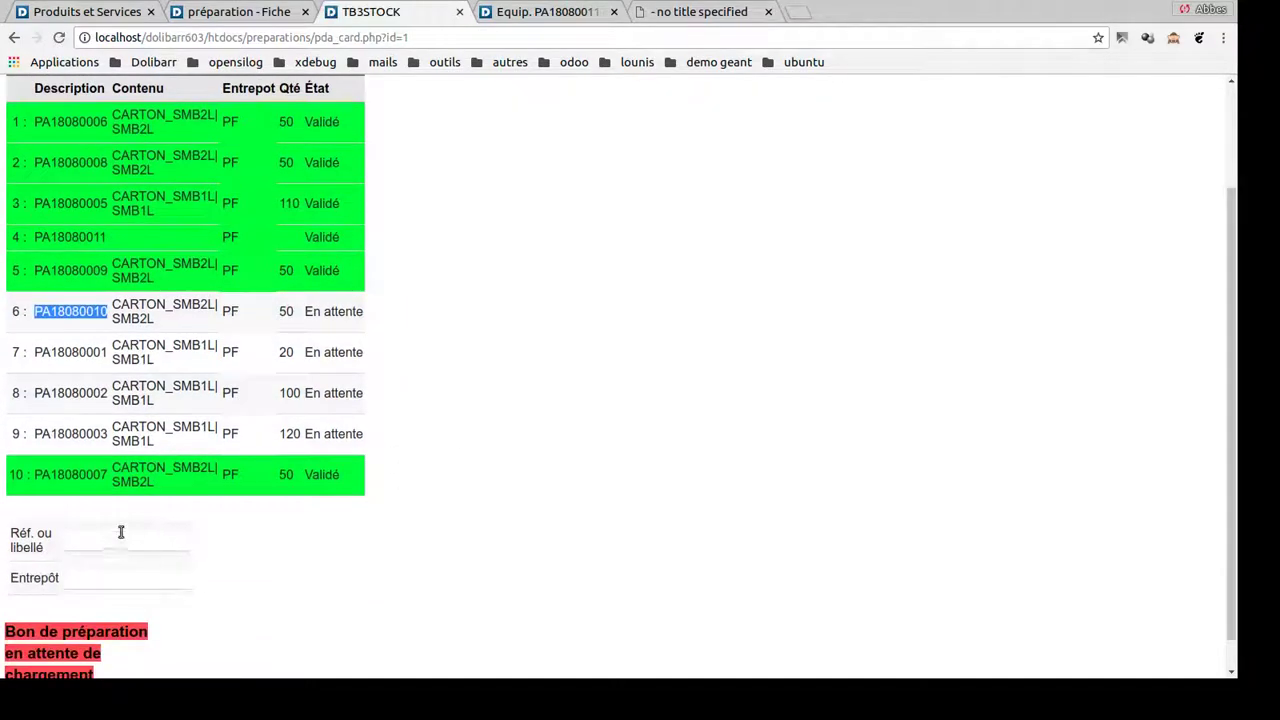
middle_click(121, 533)
key("Return")
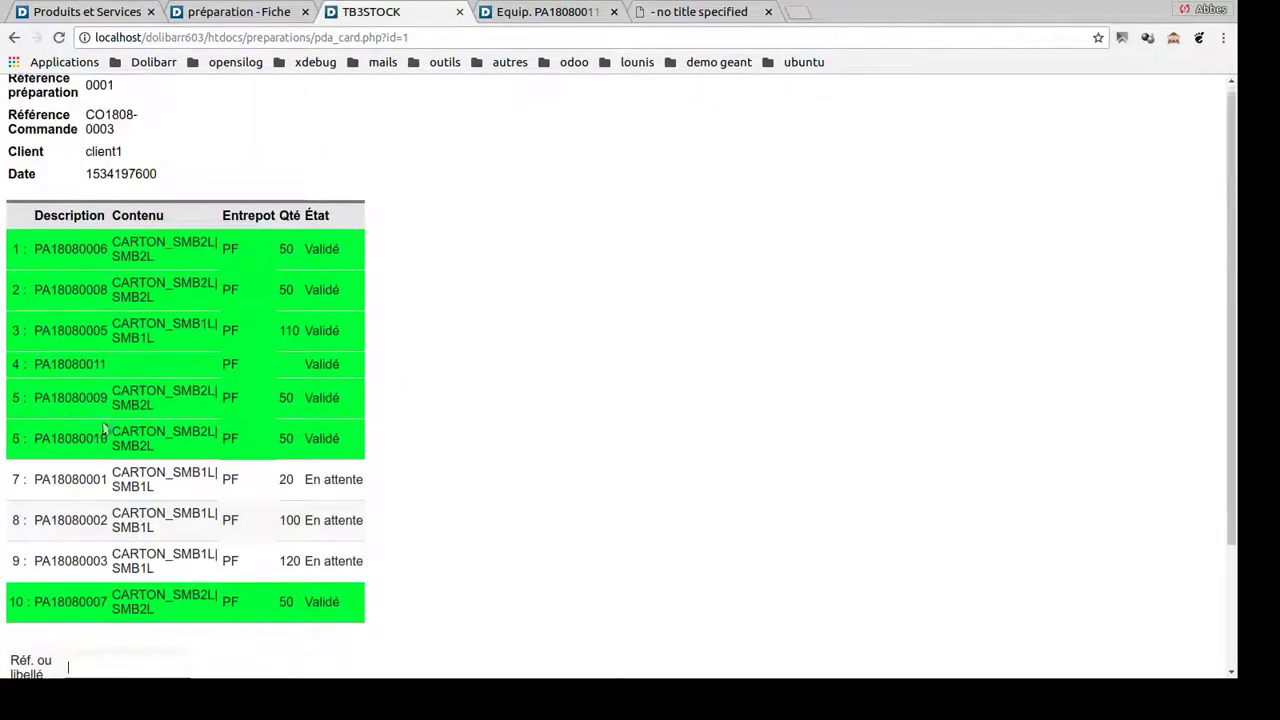
- Copy pallet reference PA18080001 and submit it as Réf. ou libellé to validate that pallet
double_click(58, 481)
scroll(106, 549, "down", 2)
middle_click(111, 503)
key("Return")
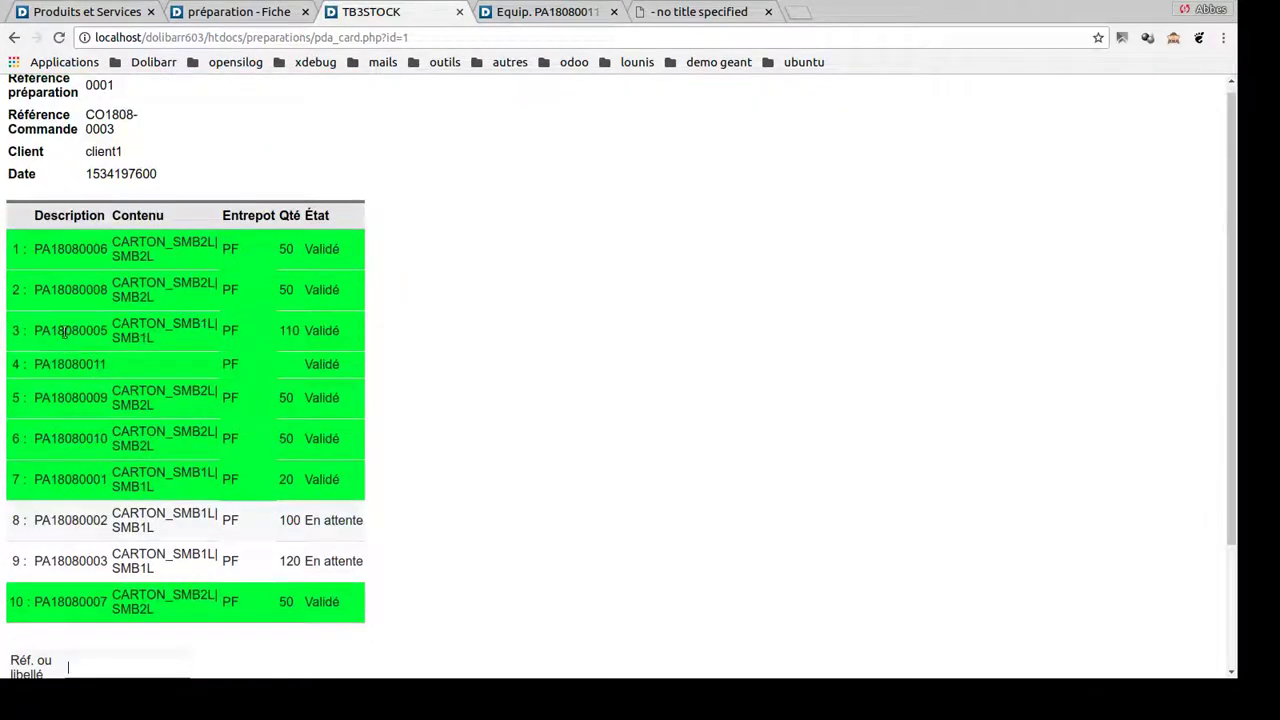
- Copy pallet reference PA18080002 and submit it as Réf. ou libellé to validate that pallet
double_click(62, 520)
key("ctrl+c")
scroll(64, 525, "down", 2)
middle_click(133, 508)
key("Return")
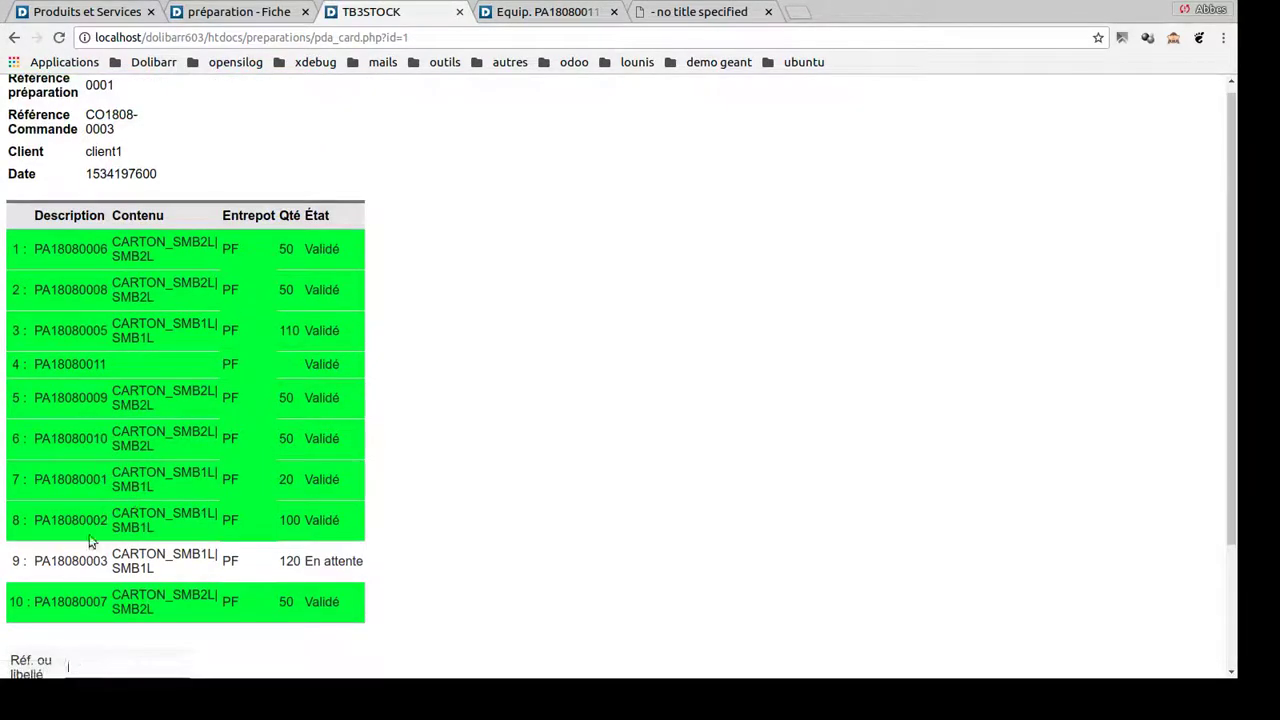
- Copy pallet reference PA18080003 and submit it as Réf. ou libellé to validate the last waiting pallet
scroll(95, 528, "down", 1)
double_click(88, 514)
key("ctrl+c")
scroll(143, 634, "down", 2)
middle_click(112, 538)
key("Return")
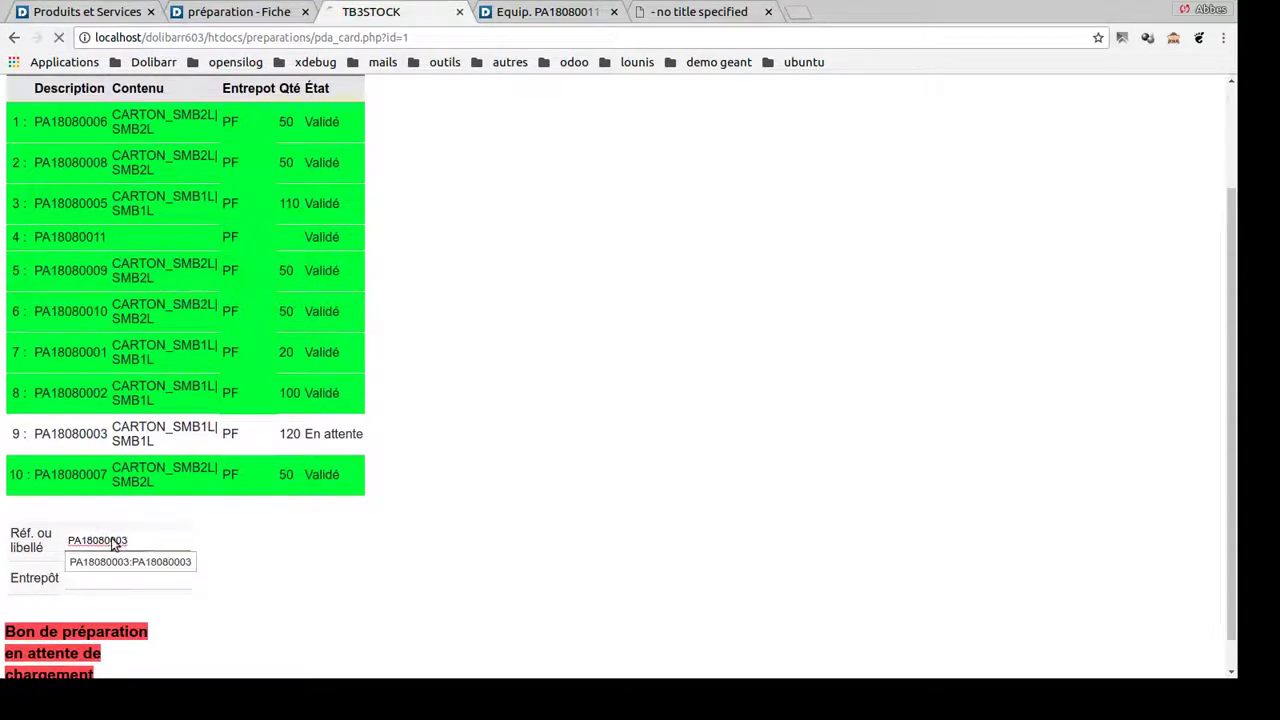
scroll(351, 535, "down", 3)
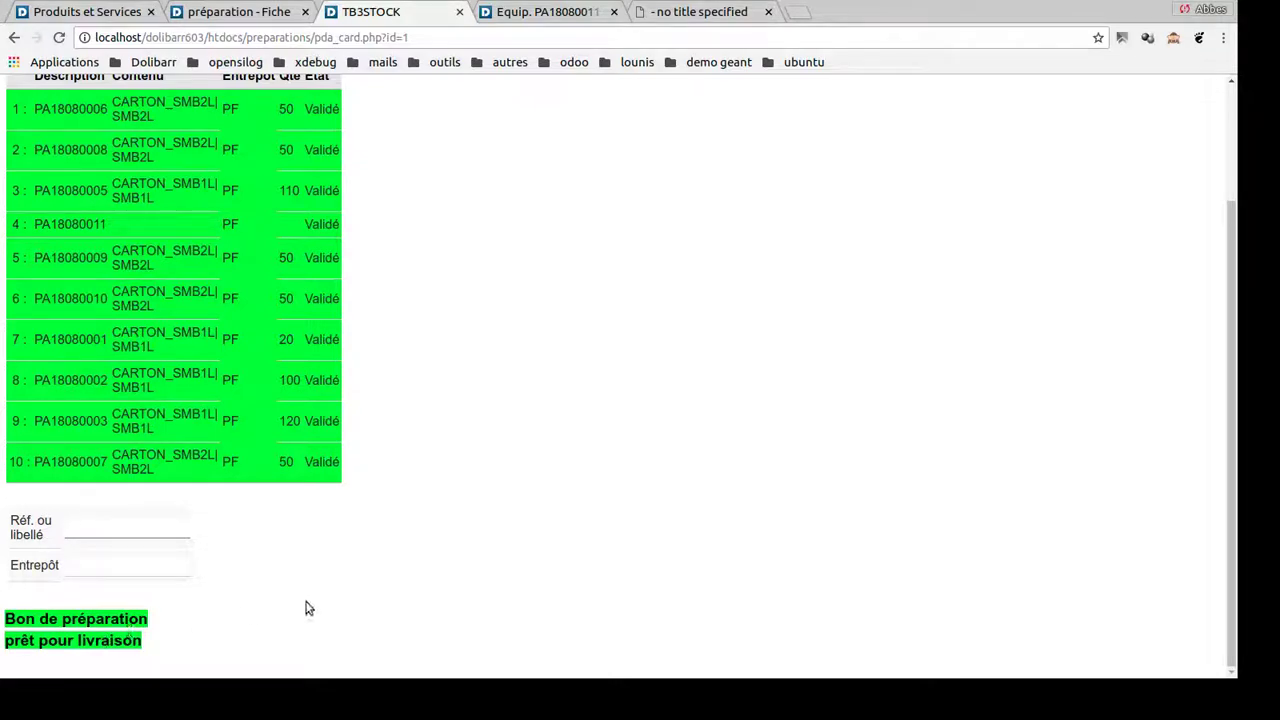
- Refresh preparation 0001's card, create its shipment with Expédier and validate that draft shipment
left_click(237, 18)
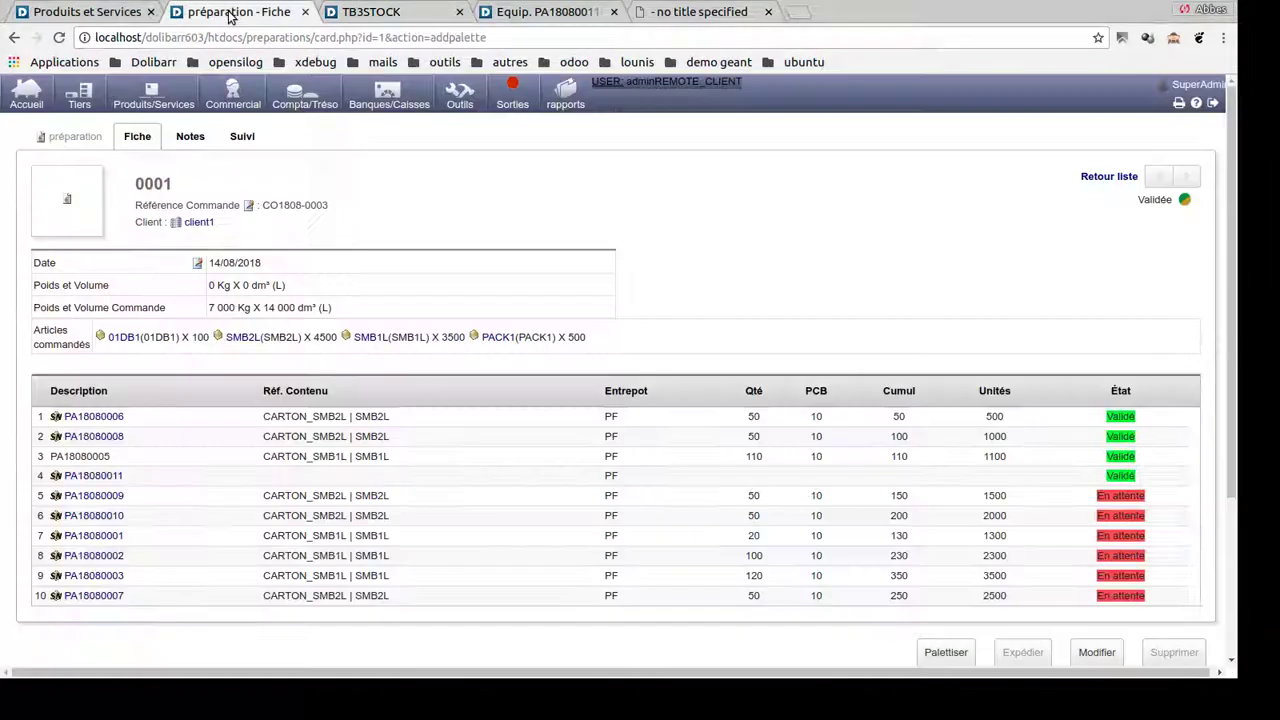
left_click(131, 138)
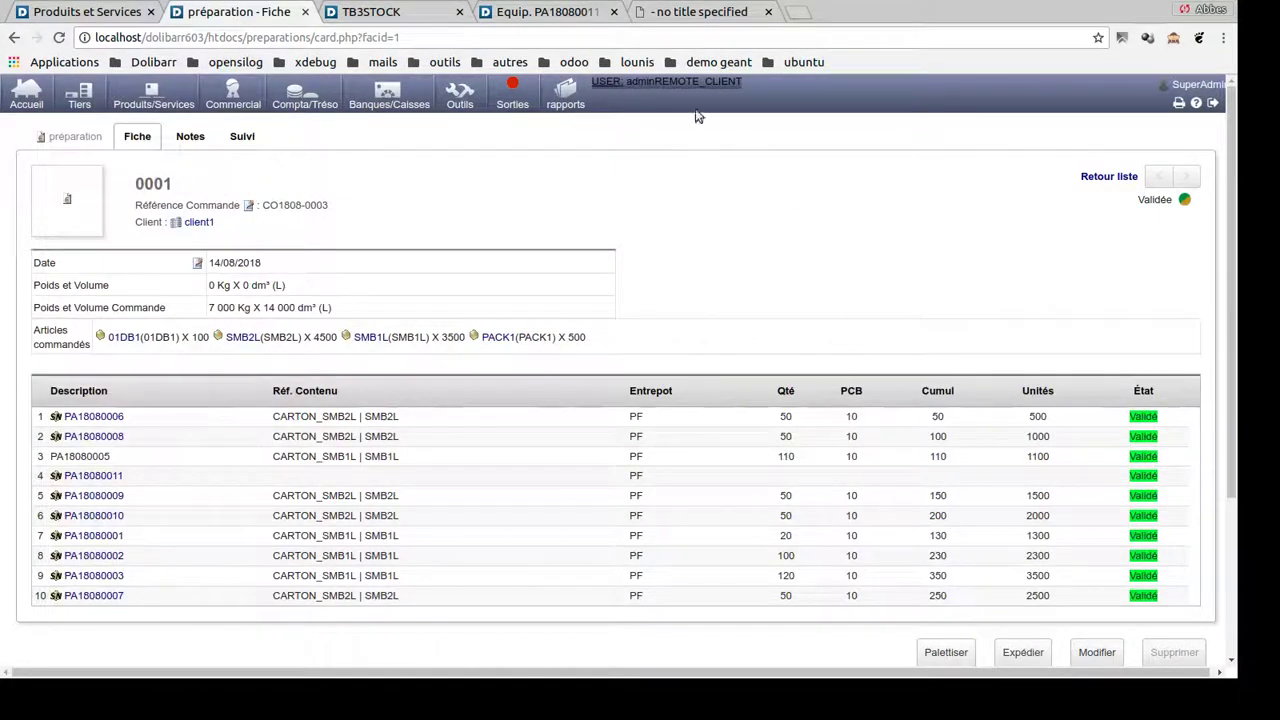
scroll(958, 310, "down", 2)
scroll(958, 308, "down", 2)
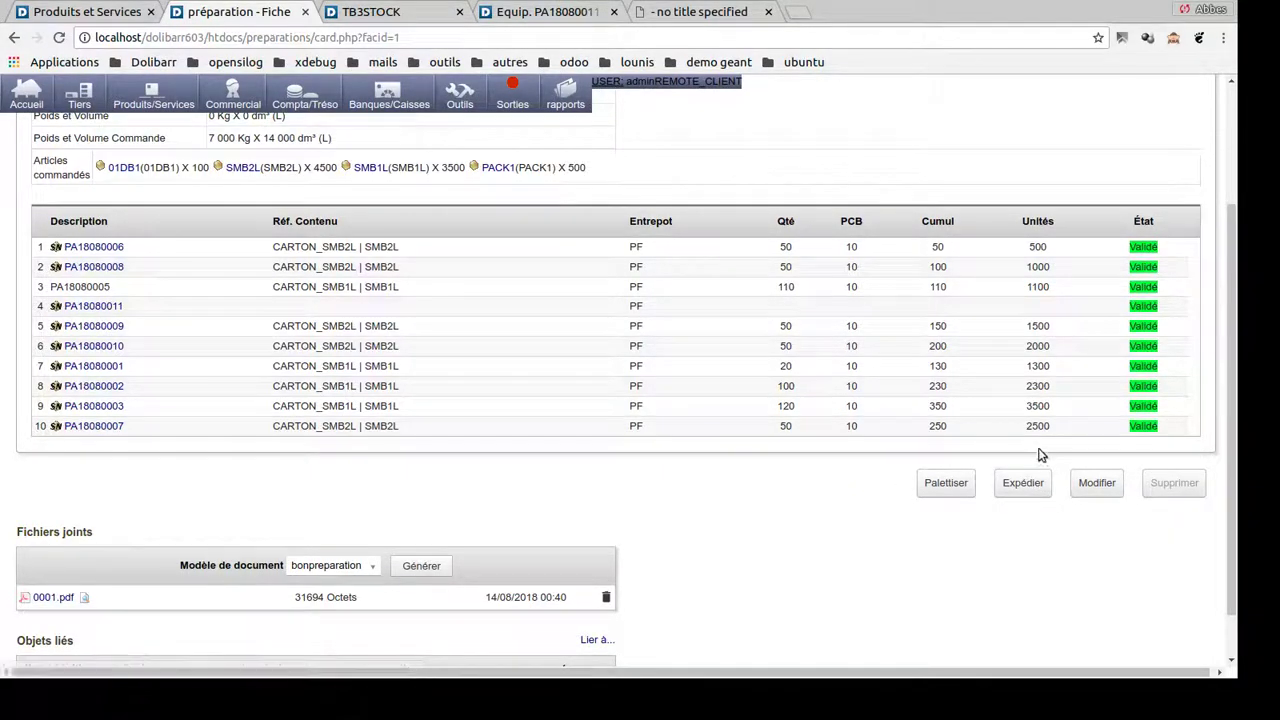
left_click(1018, 487)
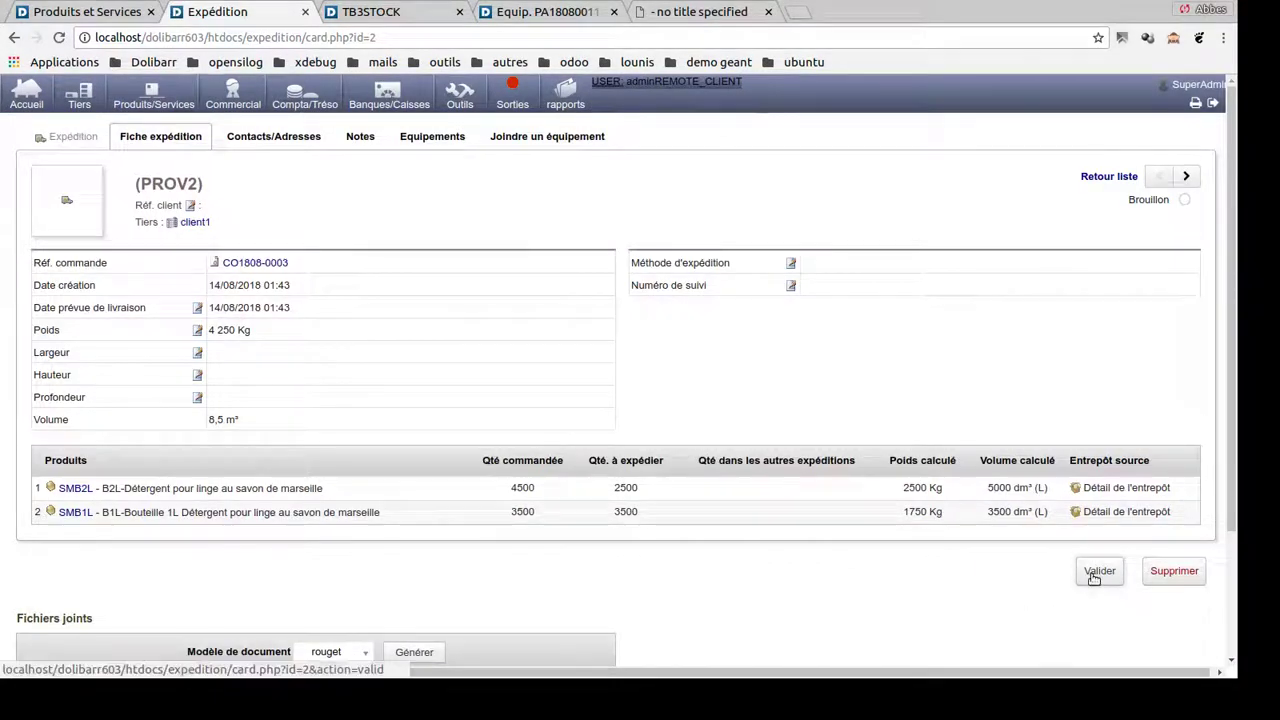
left_click(1097, 572)
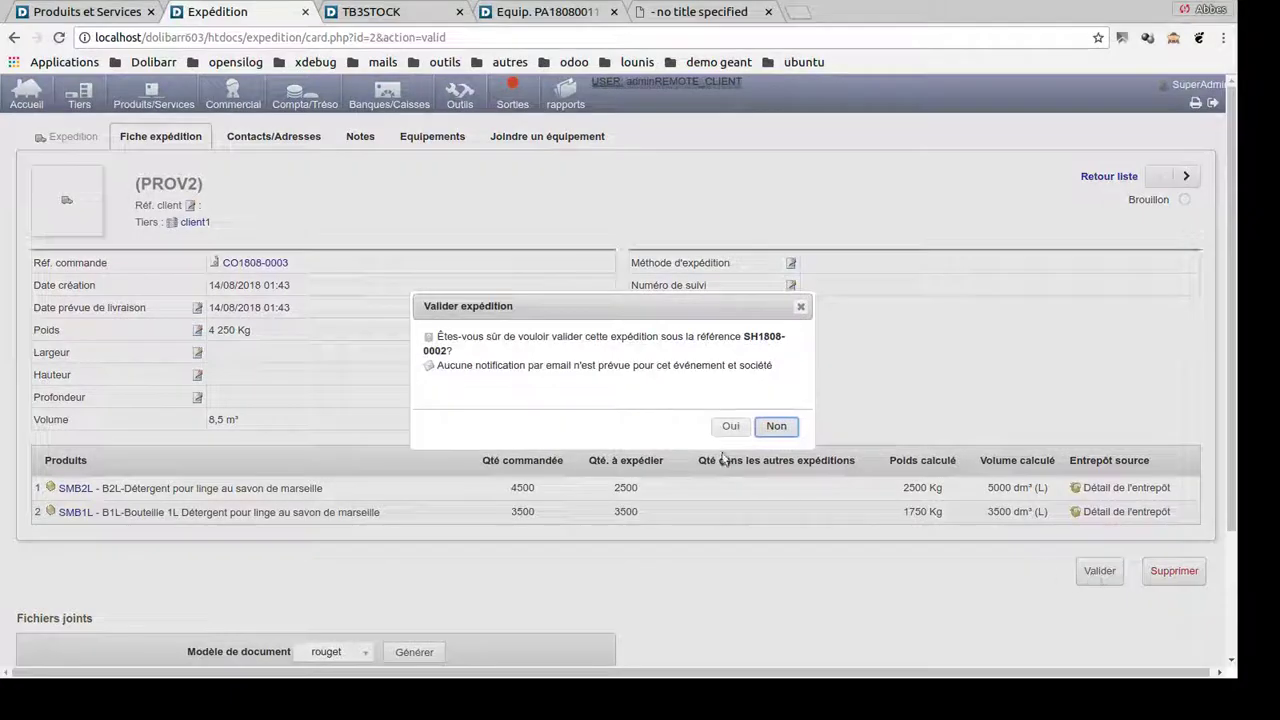
left_click(726, 426)
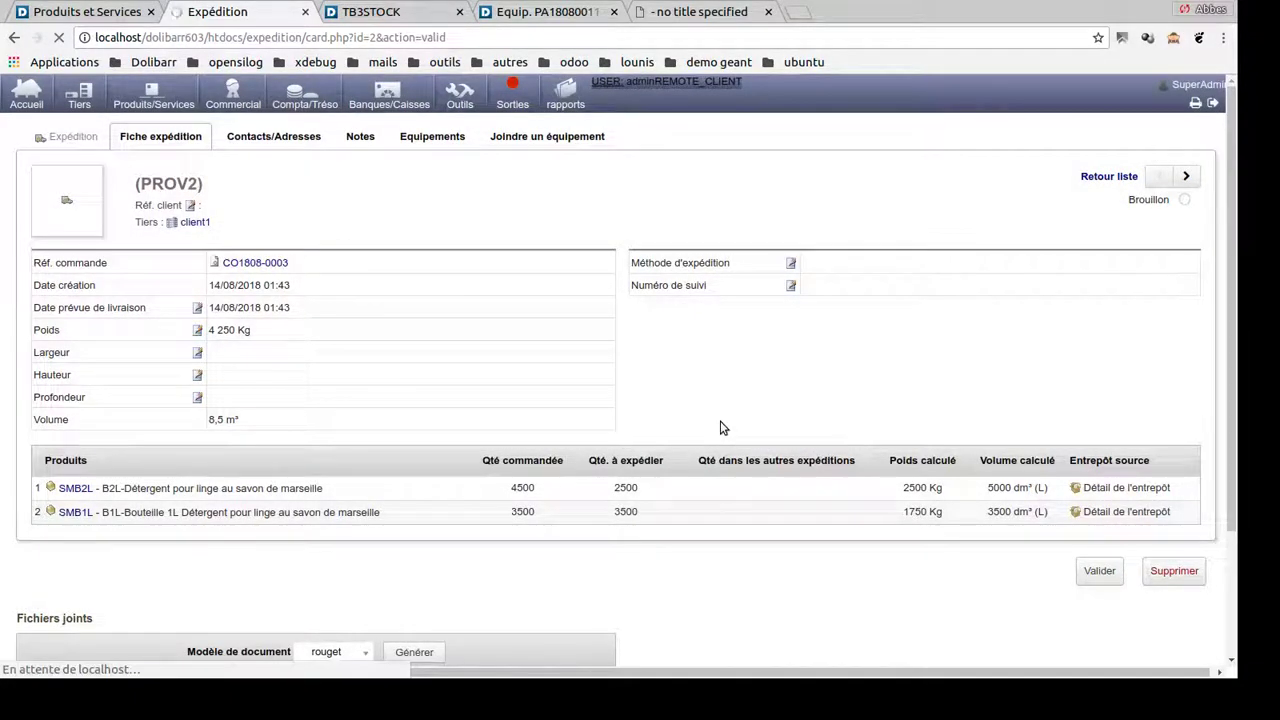